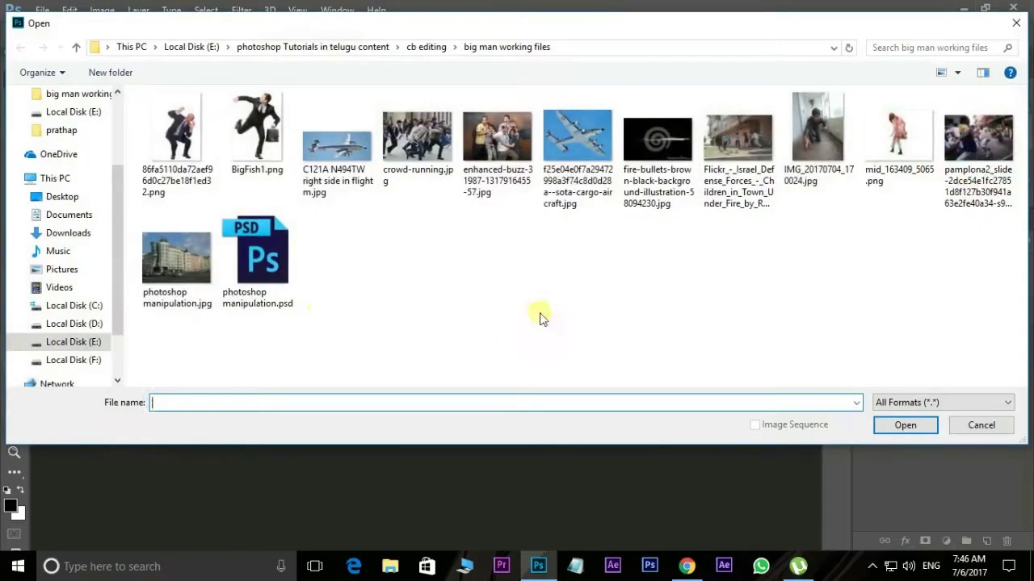
Open photoshop manipulation.jpg and IMG_20170704_170024.jpg, then zoom in on the man's photo.
left_click(169, 266)
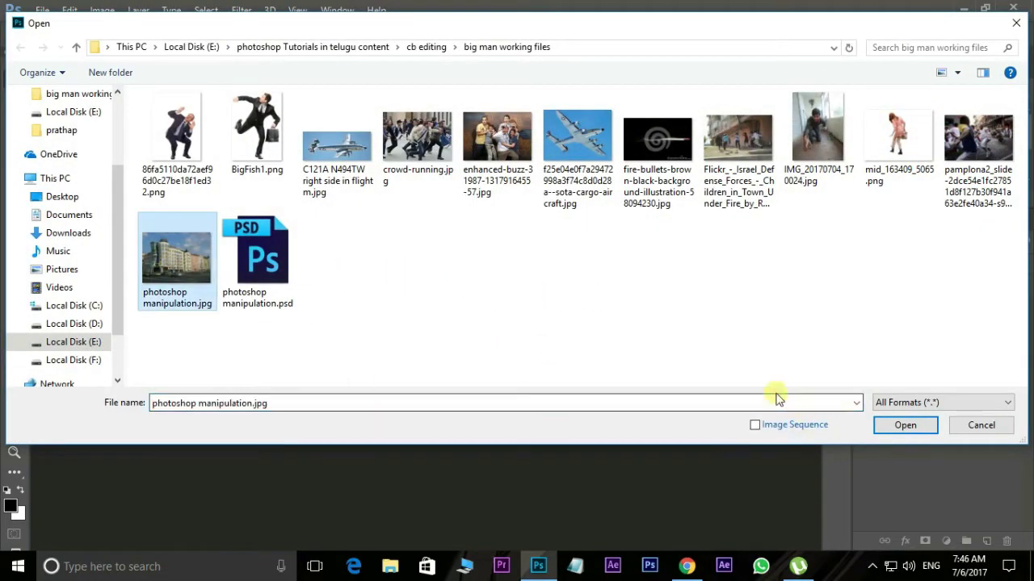
left_click(905, 426)
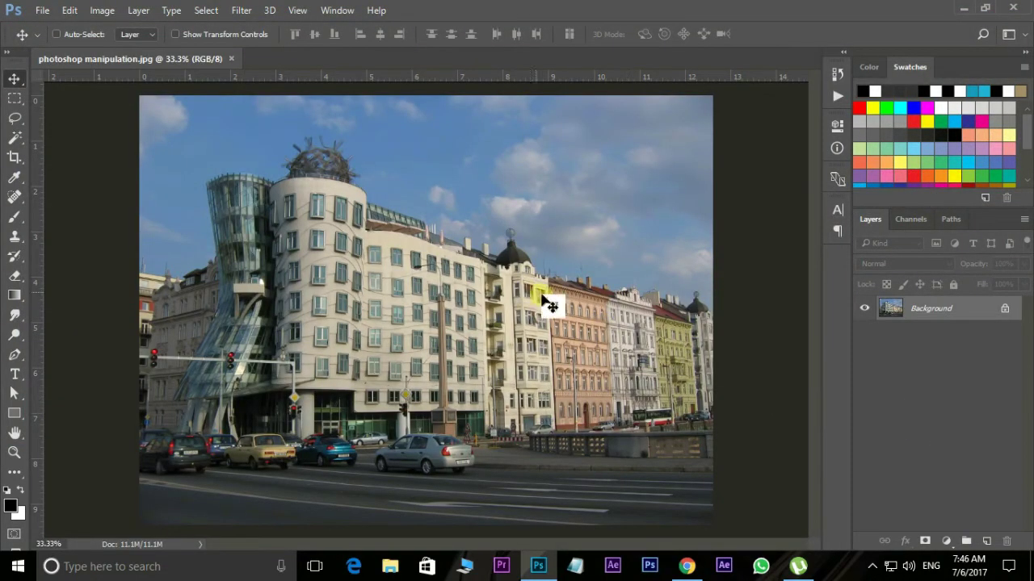
key("ctrl+o")
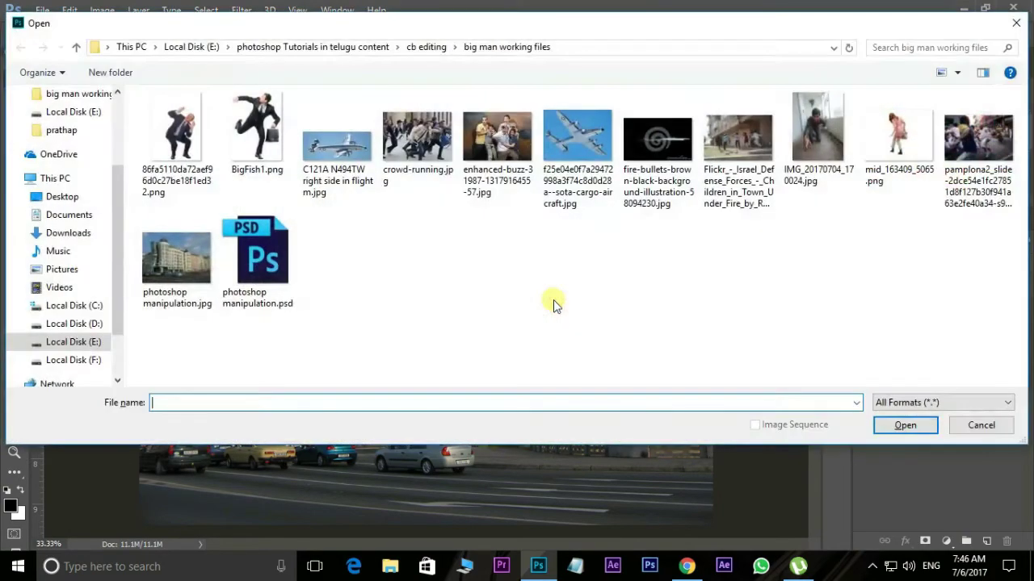
left_click(819, 147)
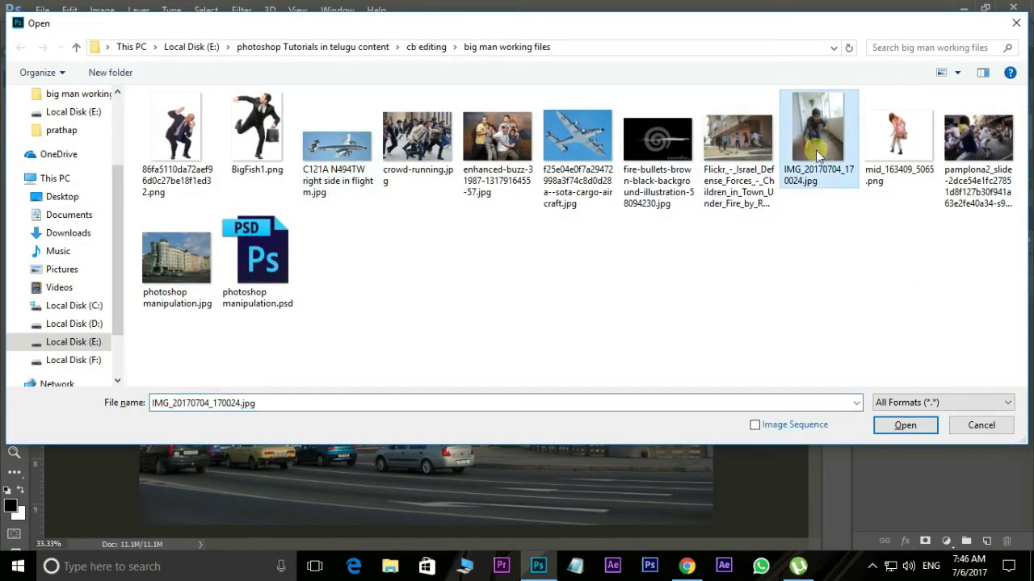
left_click(903, 425)
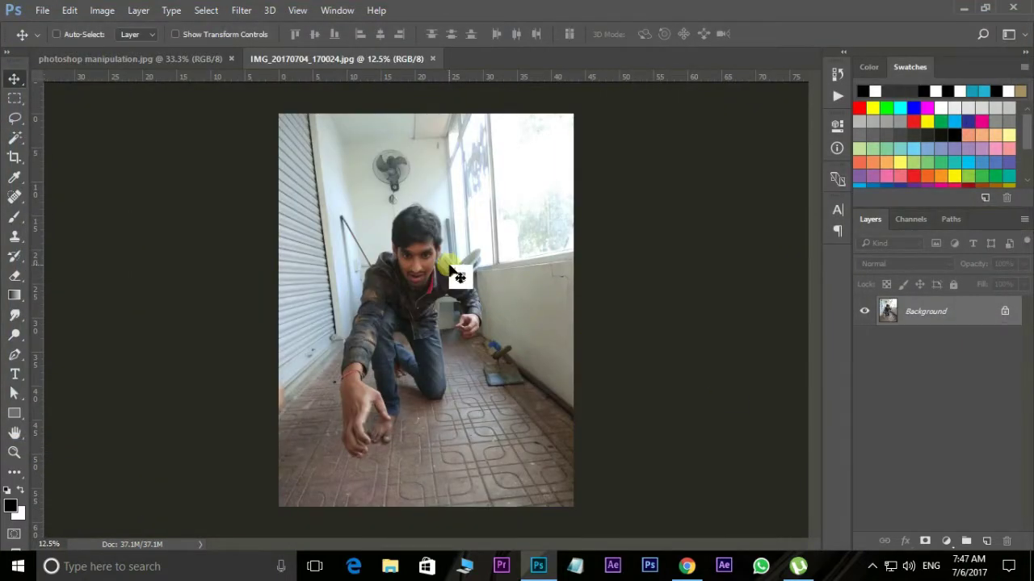
key("ctrl+plus")
key("ctrl+plus")
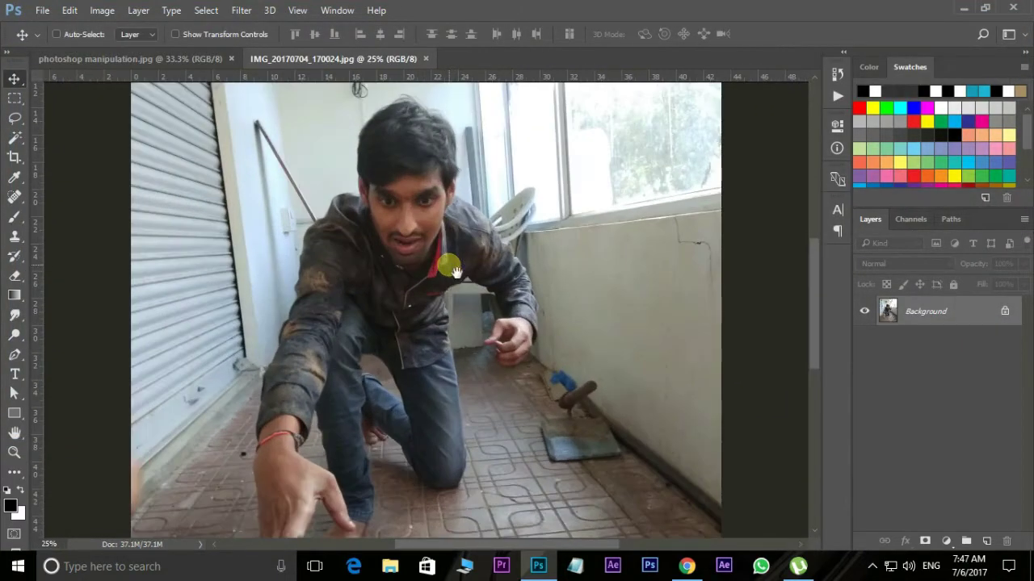
scroll(406, 173, "up", 1)
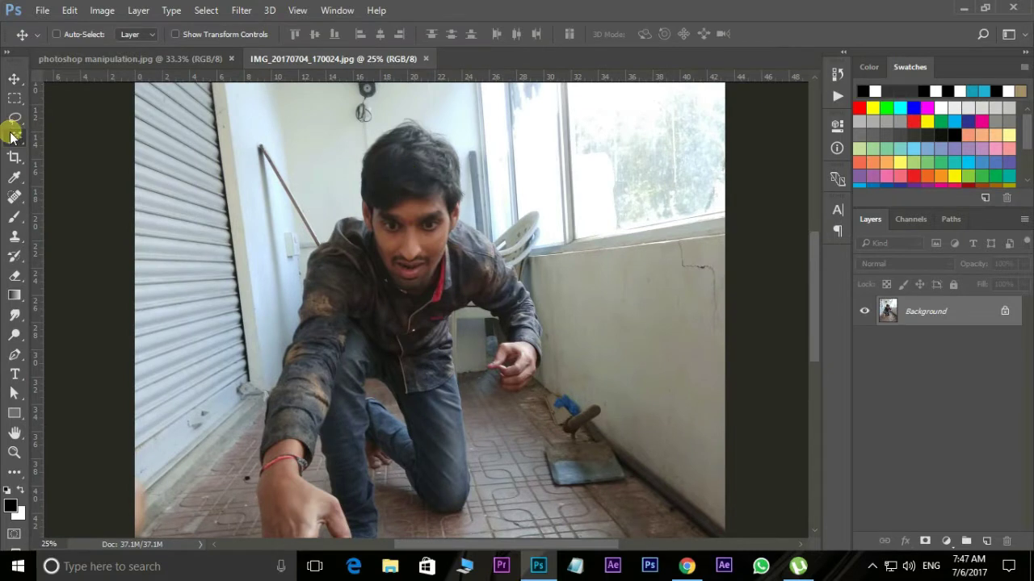
Quick-select the man's head and shirt with a smaller brush.
left_click(12, 136)
left_click(68, 139)
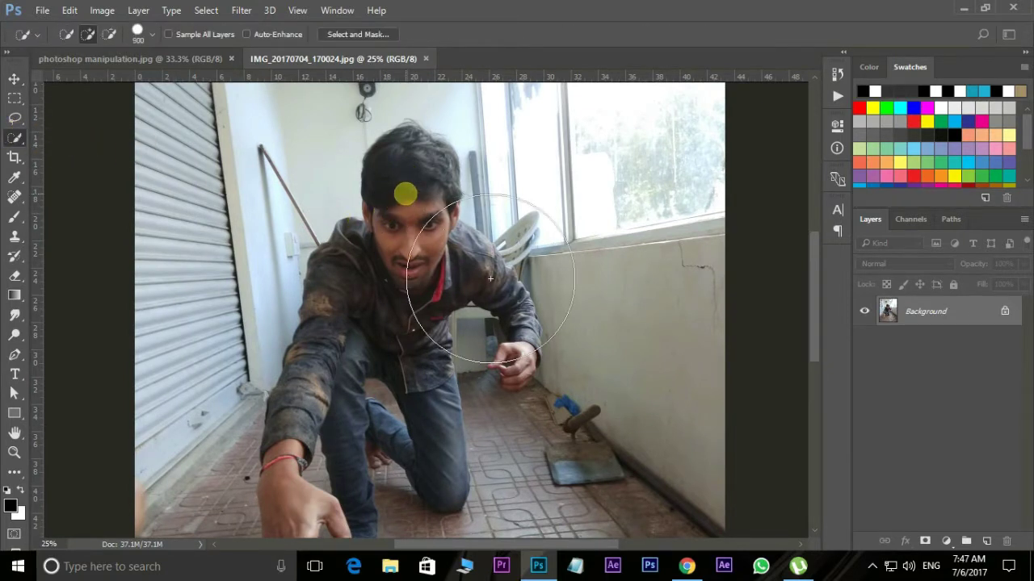
key("bracketleft")
key("bracketleft")
key("bracketleft")
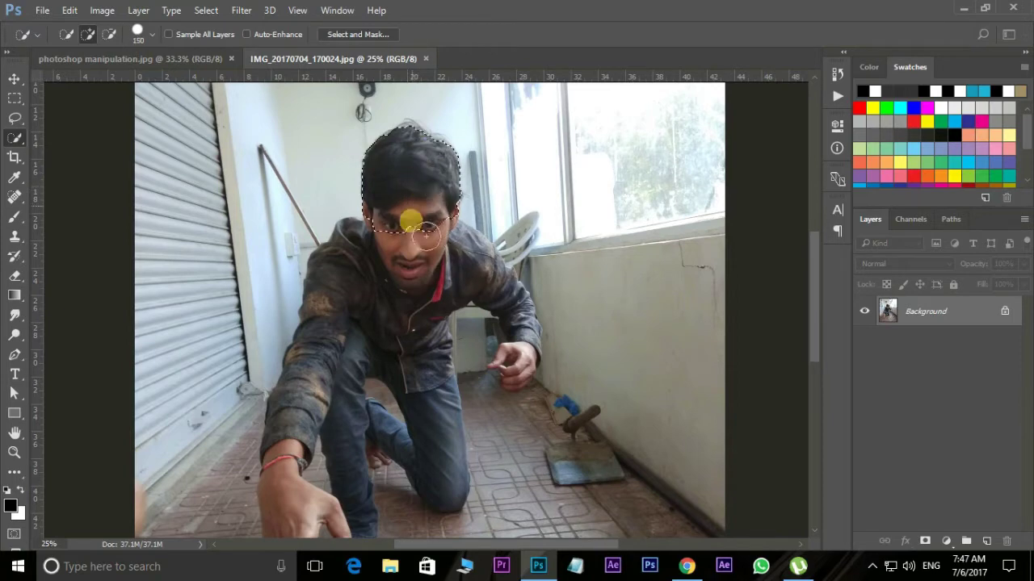
left_click_drag(426, 235, 396, 229)
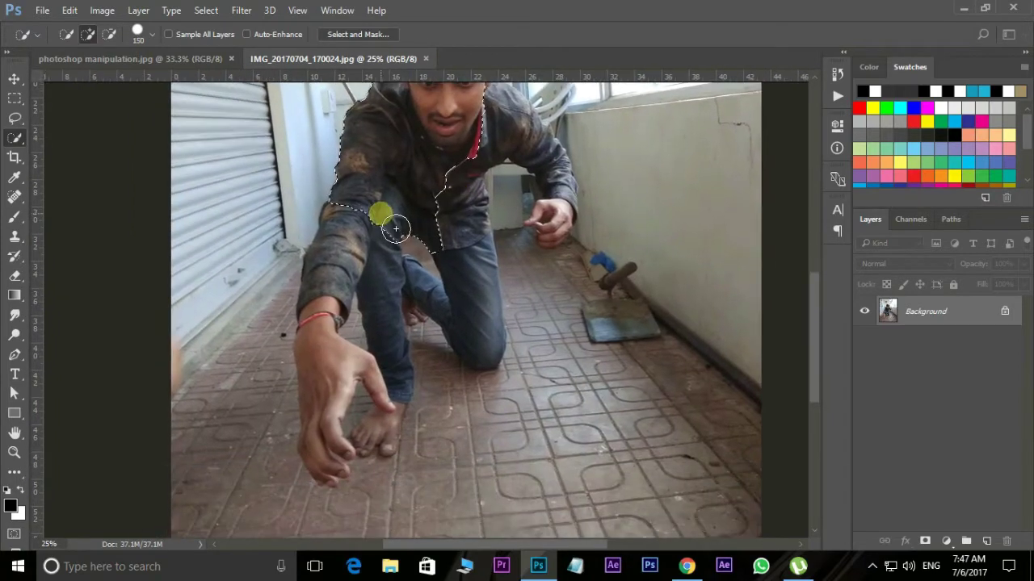
key("bracketleft")
key("bracketleft")
key("bracketleft")
left_click_drag(457, 201, 474, 242)
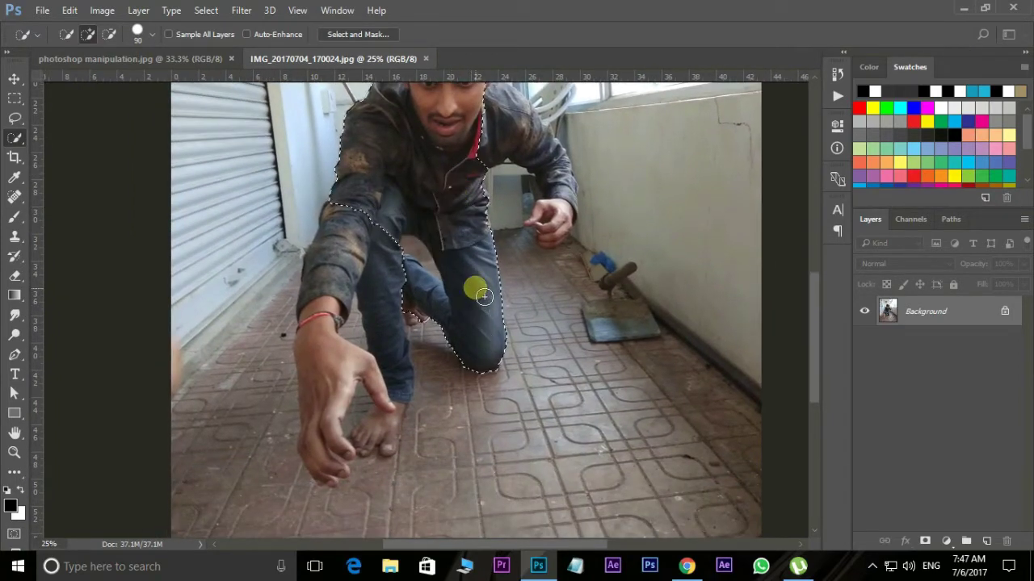
key("ctrl+plus")
key("ctrl+plus")
key("ctrl+plus")
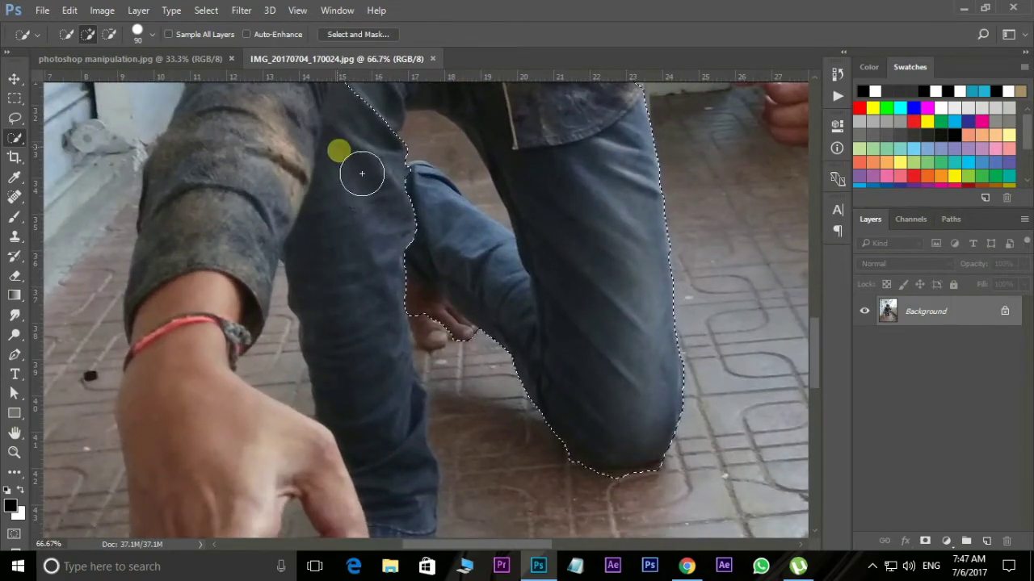
Extend the selection over his legs, bare foot, jacket, shoulder and hands.
mouse_move(362, 172)
left_mouse_down()
mouse_move(269, 414)
mouse_move(328, 247)
mouse_move(378, 477)
mouse_move(468, 475)
mouse_move(441, 333)
mouse_move(411, 433)
mouse_move(380, 397)
mouse_move(411, 395)
mouse_move(398, 443)
mouse_move(433, 436)
mouse_move(518, 382)
left_mouse_up()
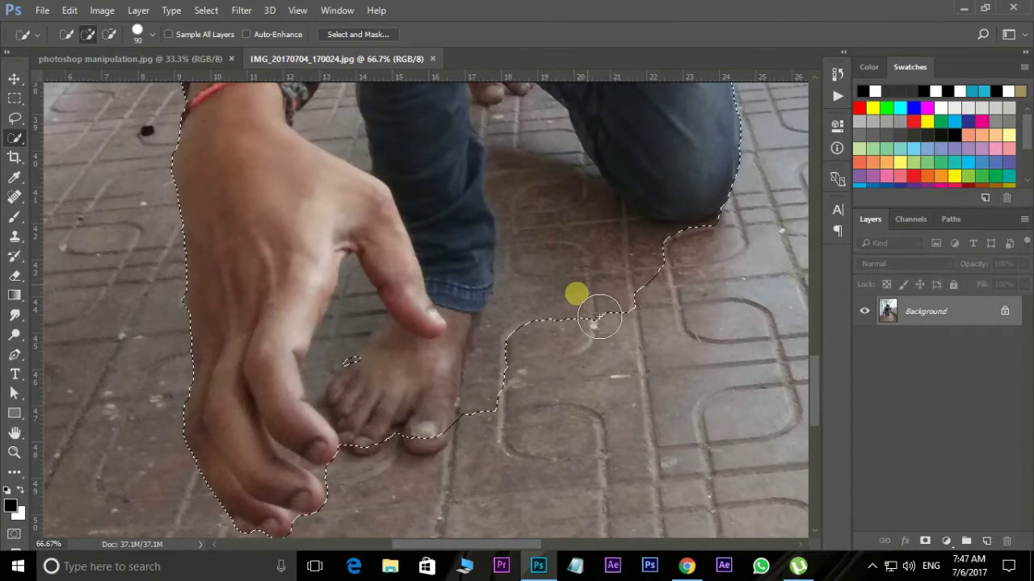
mouse_move(600, 320)
left_mouse_down()
mouse_move(382, 388)
mouse_move(381, 402)
mouse_move(376, 331)
mouse_move(436, 408)
mouse_move(484, 406)
left_mouse_up()
mouse_move(732, 225)
left_mouse_down()
mouse_move(678, 345)
mouse_move(556, 478)
left_mouse_up()
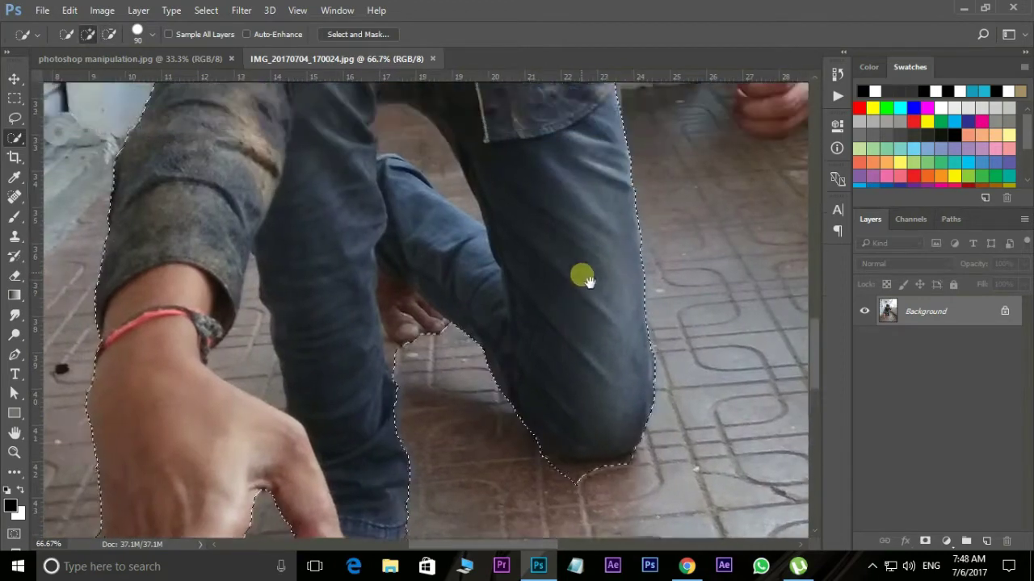
mouse_move(582, 277)
left_mouse_down()
mouse_move(583, 507)
mouse_move(596, 554)
left_mouse_up()
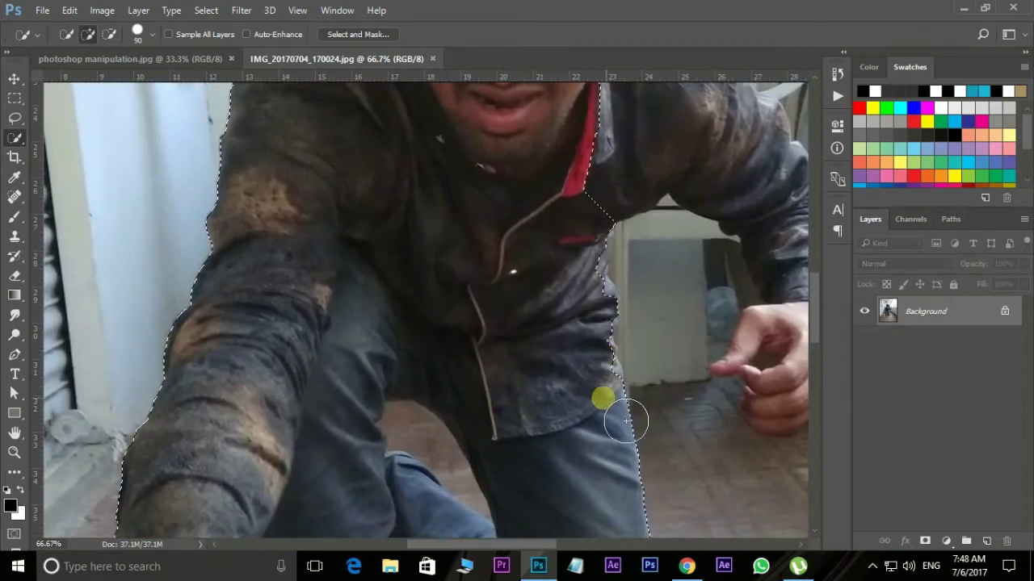
mouse_move(623, 415)
left_mouse_down()
mouse_move(614, 415)
mouse_move(617, 331)
mouse_move(730, 429)
mouse_move(657, 289)
mouse_move(716, 273)
left_mouse_up()
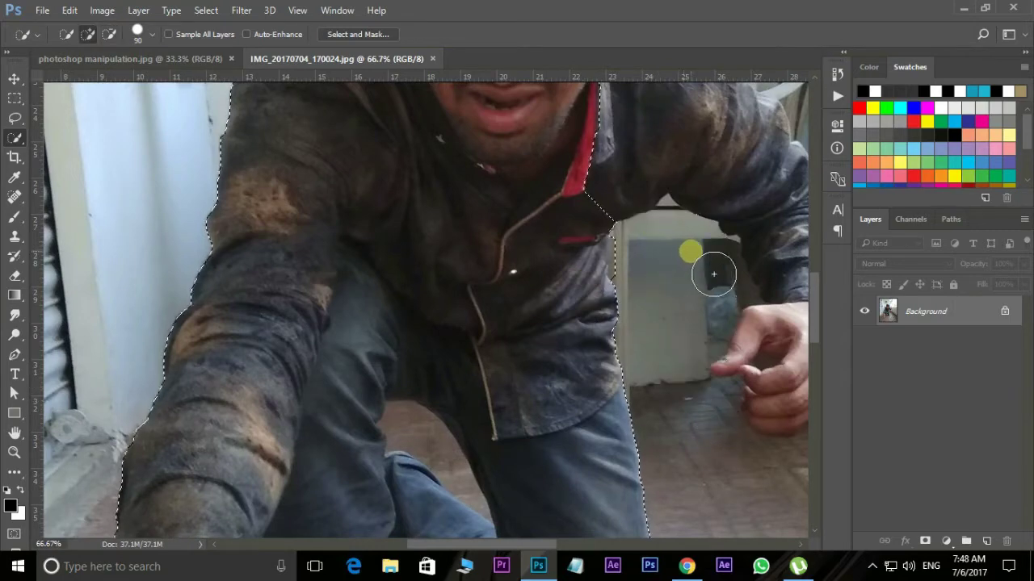
left_click_drag(623, 176, 514, 257)
left_click_drag(566, 212, 530, 357)
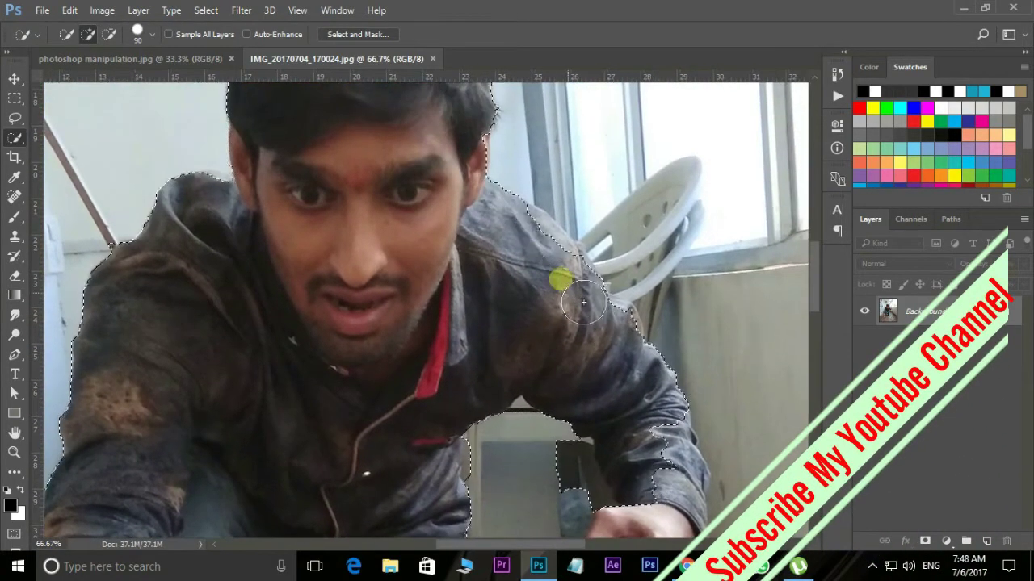
left_click_drag(584, 302, 501, 116)
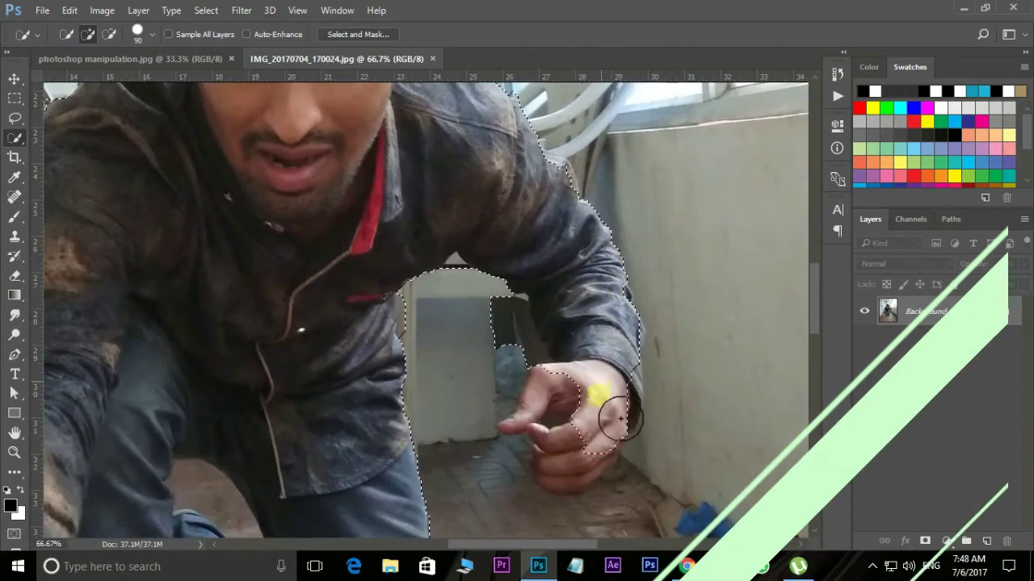
mouse_move(612, 433)
left_mouse_down()
mouse_move(619, 393)
mouse_move(580, 437)
mouse_move(557, 408)
left_mouse_up()
mouse_move(508, 296)
left_mouse_down()
mouse_move(670, 380)
mouse_move(469, 264)
left_mouse_up()
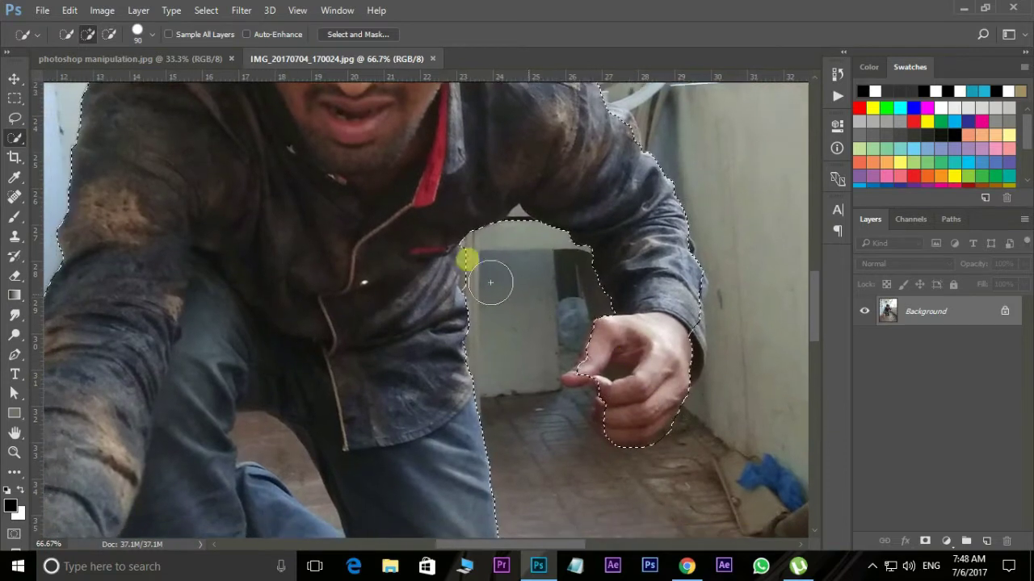
left_click(15, 118)
Lasso-trace tighter outlines around the fingertip and thumb at 300% zoom.
left_click(70, 116)
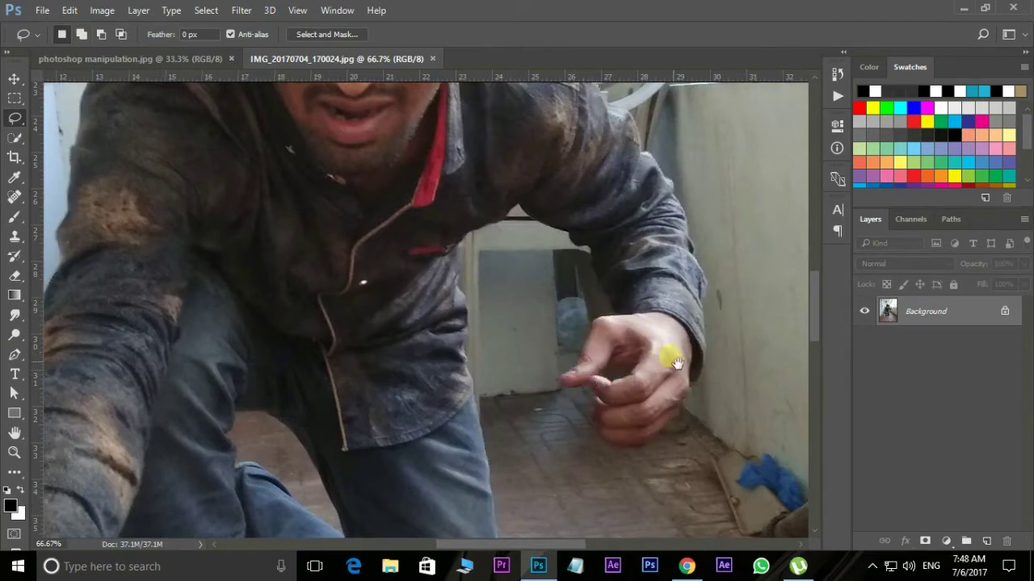
scroll(638, 347, "up", 2)
scroll(485, 315, "up", 1)
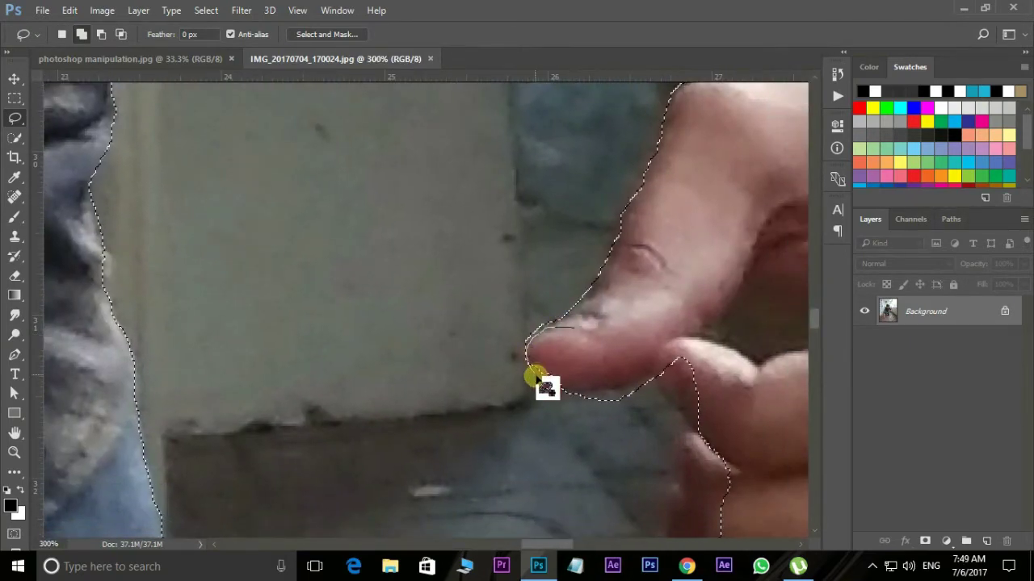
mouse_move(573, 396)
left_mouse_down()
mouse_move(544, 411)
mouse_move(582, 353)
mouse_move(568, 343)
left_mouse_up()
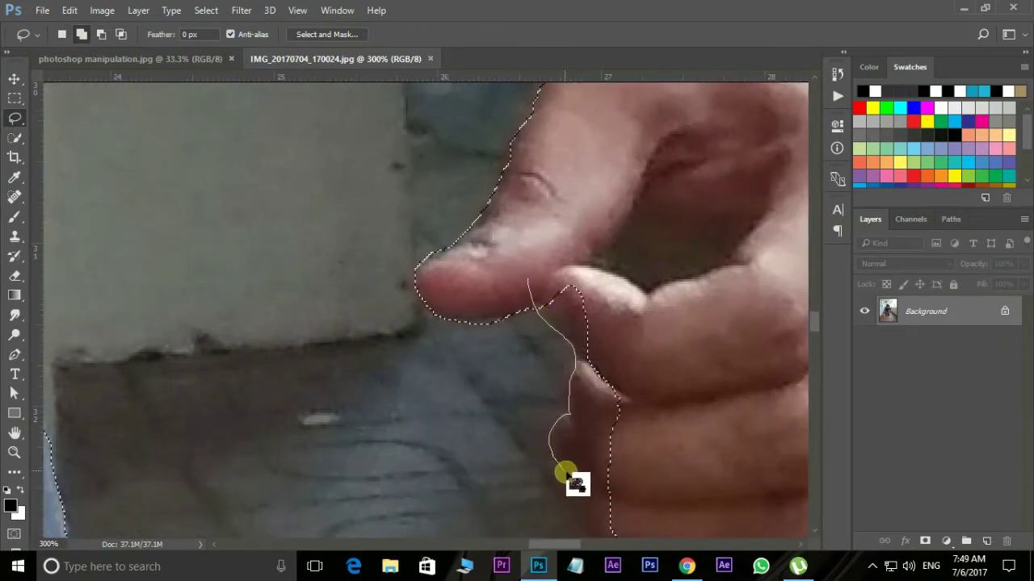
mouse_move(565, 473)
left_mouse_down()
mouse_move(549, 363)
mouse_move(669, 334)
mouse_move(472, 232)
mouse_move(420, 270)
mouse_move(461, 212)
left_mouse_up()
mouse_move(614, 347)
left_mouse_down()
mouse_move(328, 334)
mouse_move(449, 238)
mouse_move(428, 436)
mouse_move(478, 335)
mouse_move(466, 368)
mouse_move(376, 464)
mouse_move(445, 466)
mouse_move(481, 375)
left_mouse_up()
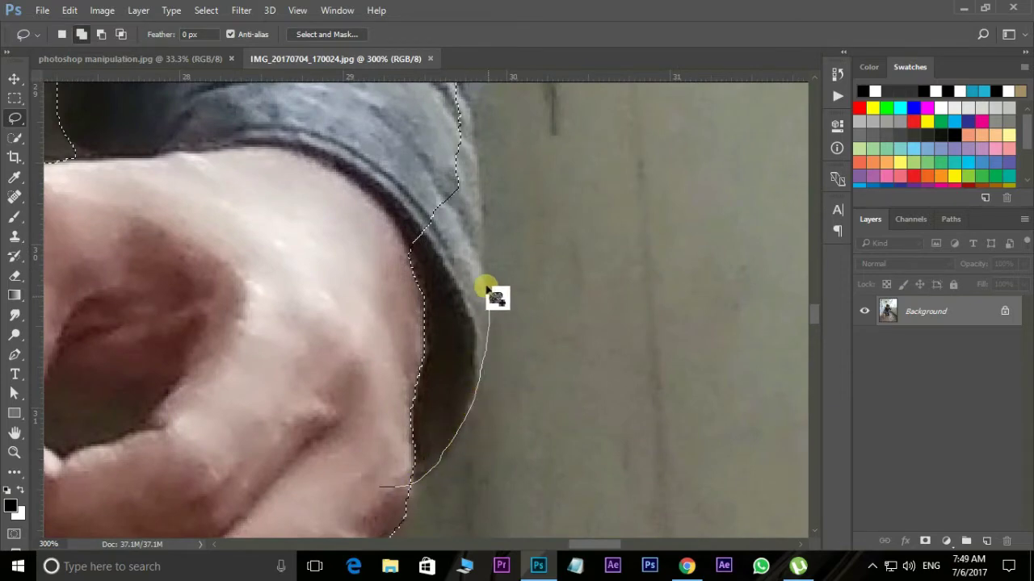
Trace the selection edge along the sleeve, ear and hair.
left_click_drag(482, 154, 468, 381)
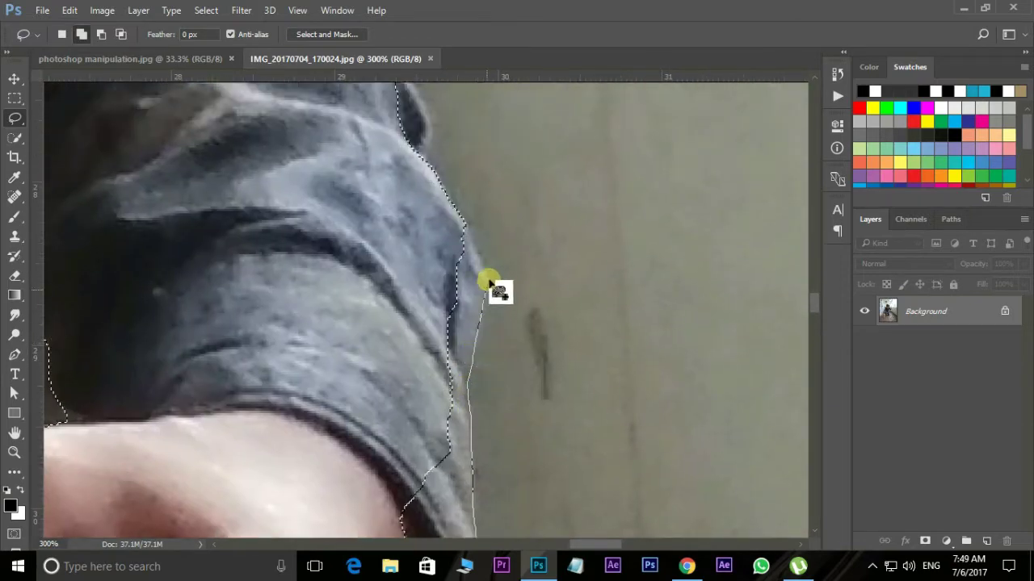
mouse_move(489, 283)
left_mouse_down()
mouse_move(364, 293)
mouse_move(364, 409)
mouse_move(425, 350)
left_mouse_up()
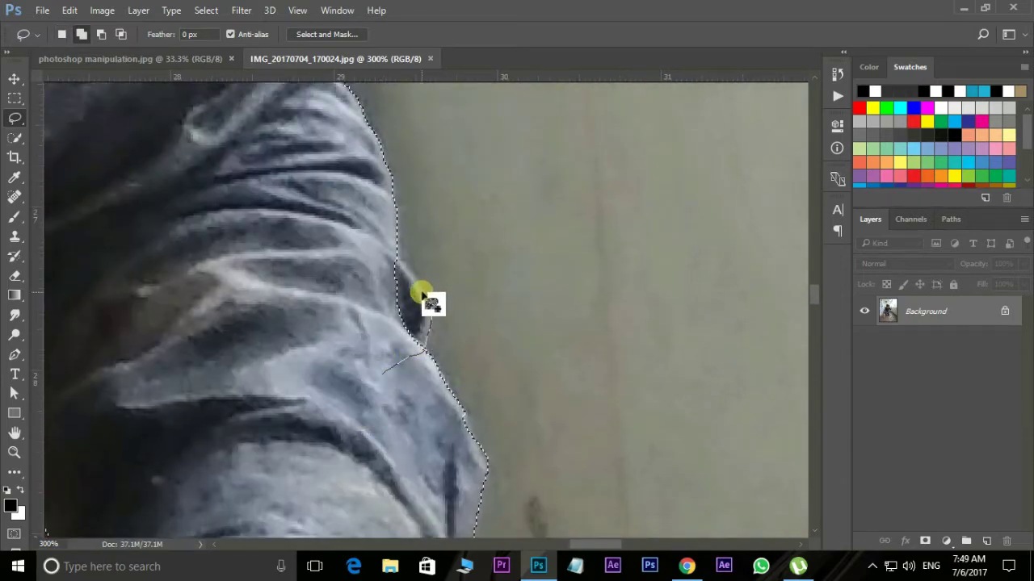
mouse_move(421, 294)
left_mouse_down()
mouse_move(388, 347)
mouse_move(392, 402)
mouse_move(377, 420)
mouse_move(348, 384)
left_mouse_up()
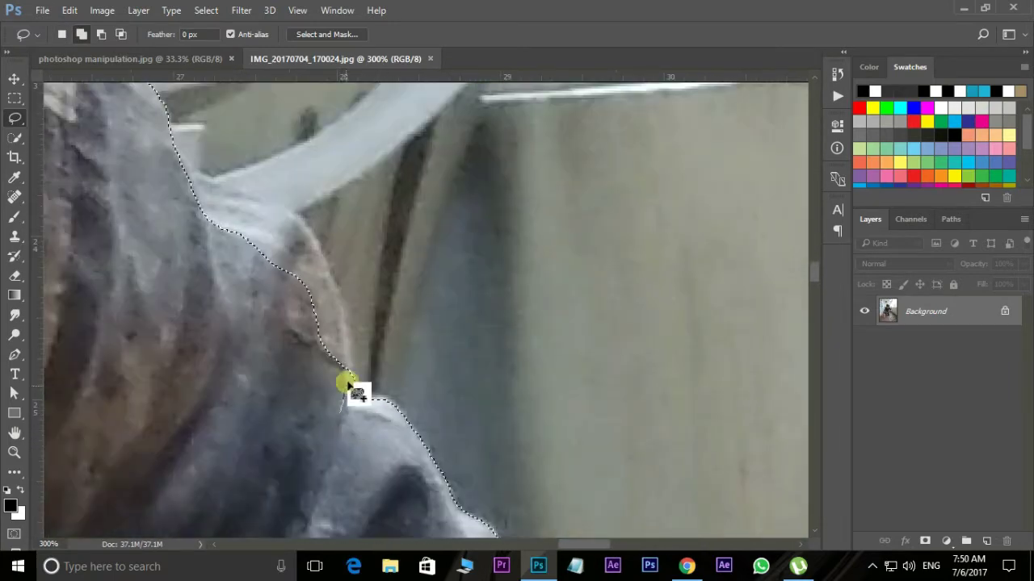
mouse_move(272, 212)
left_mouse_down()
mouse_move(161, 346)
mouse_move(362, 422)
mouse_move(339, 307)
mouse_move(359, 295)
mouse_move(331, 337)
left_mouse_up()
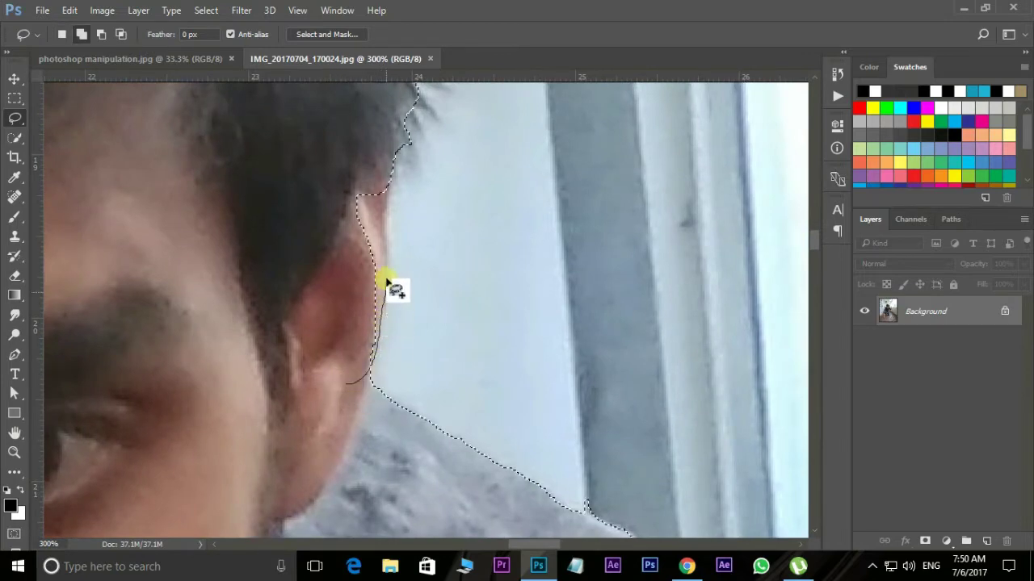
mouse_move(383, 223)
left_mouse_down()
mouse_move(347, 399)
mouse_move(377, 415)
mouse_move(388, 323)
mouse_move(386, 353)
mouse_move(247, 321)
mouse_move(646, 473)
left_mouse_up()
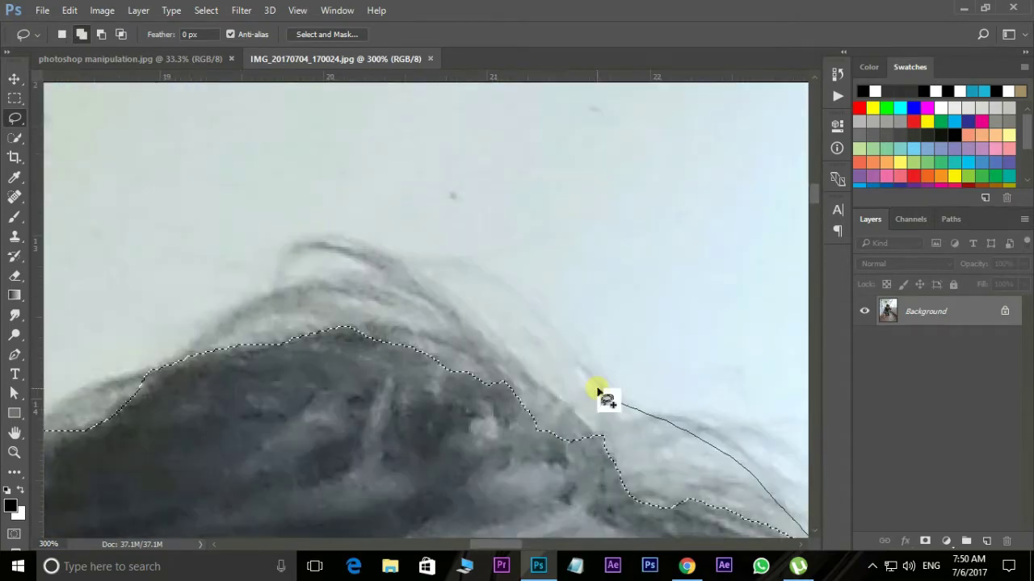
mouse_move(597, 394)
left_mouse_down()
mouse_move(242, 311)
mouse_move(295, 426)
mouse_move(491, 281)
mouse_move(323, 364)
left_mouse_up()
Remove the floor near the fingertip from the selection.
scroll(324, 364, "down", 1)
scroll(328, 299, "down", 1)
scroll(360, 353, "down", 1)
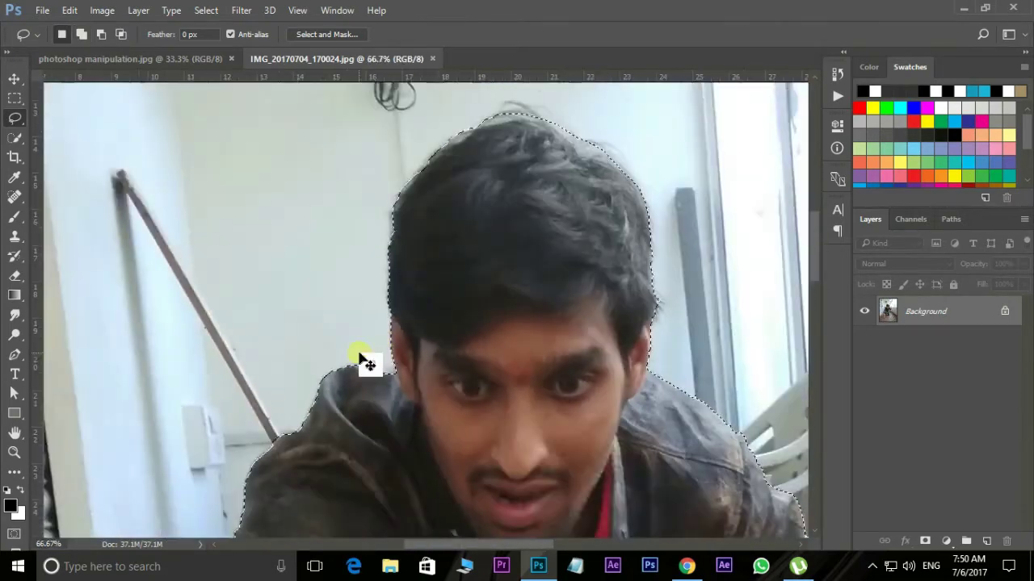
scroll(364, 363, "down", 1)
scroll(408, 388, "down", 5)
scroll(307, 399, "down", 5)
scroll(286, 331, "down", 3)
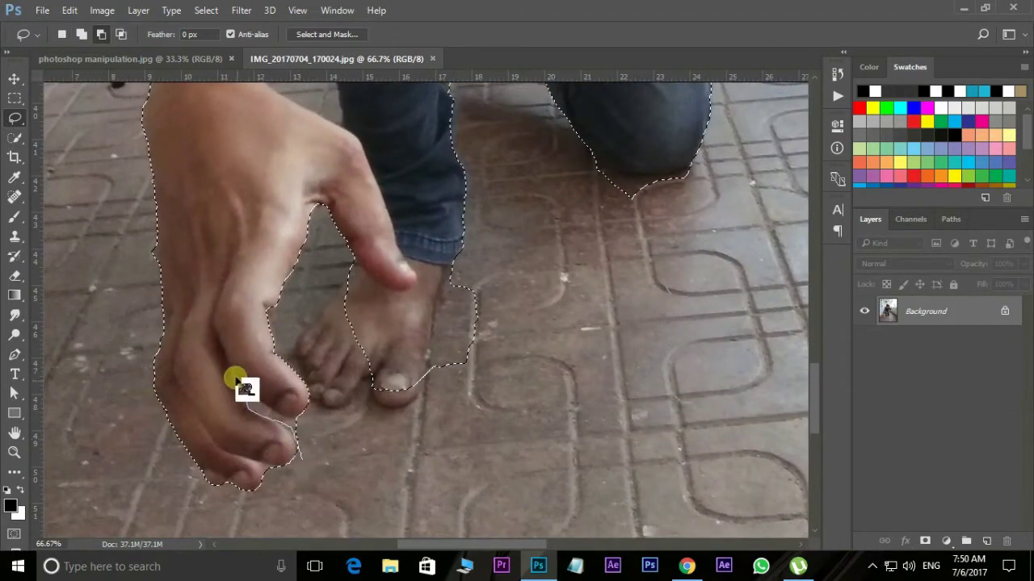
left_click_drag(283, 413, 296, 462)
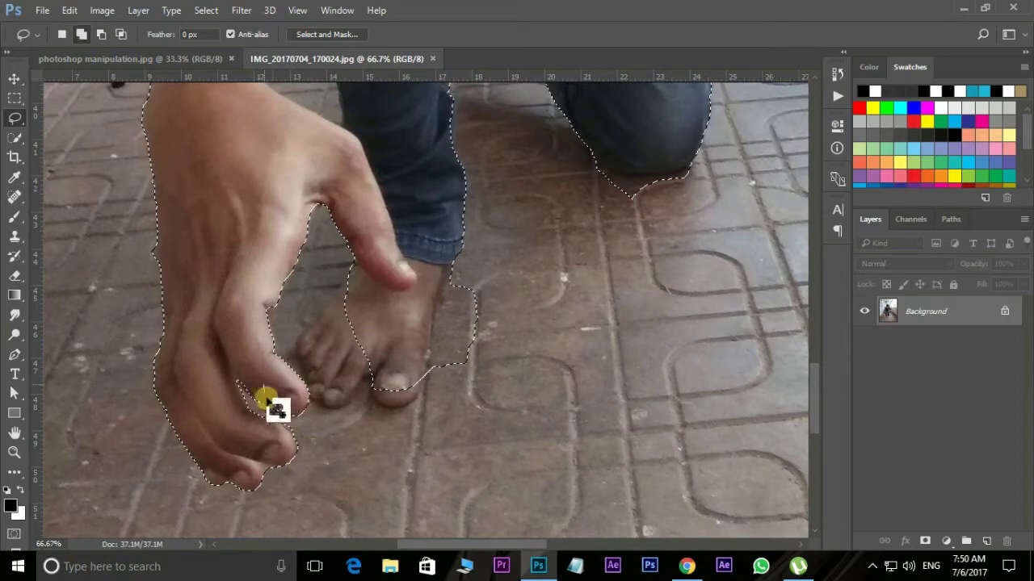
left_click_drag(393, 422, 299, 376)
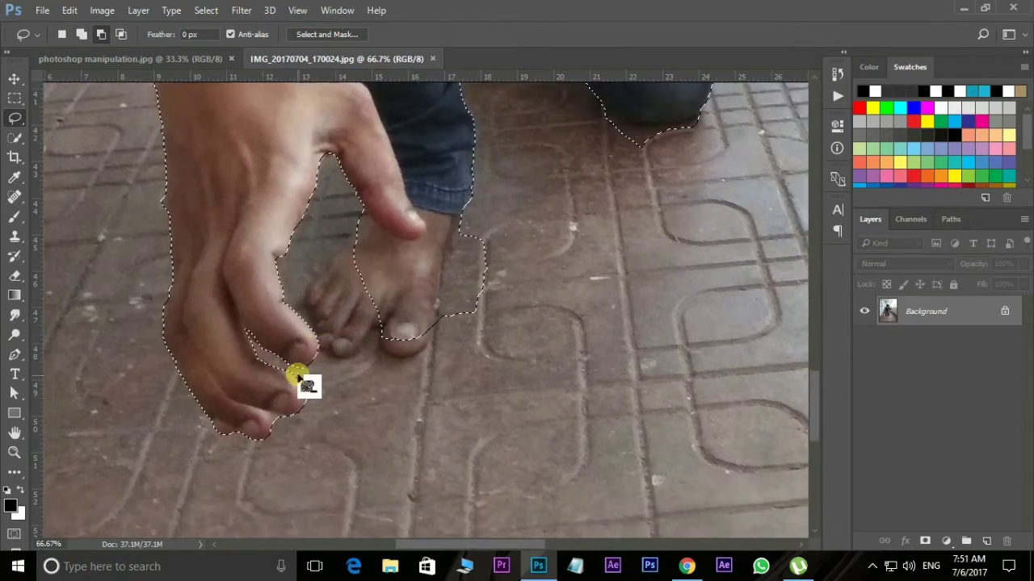
left_click_drag(339, 409, 362, 330)
Subtract the wall gap under the arm from the selection.
key("alt")
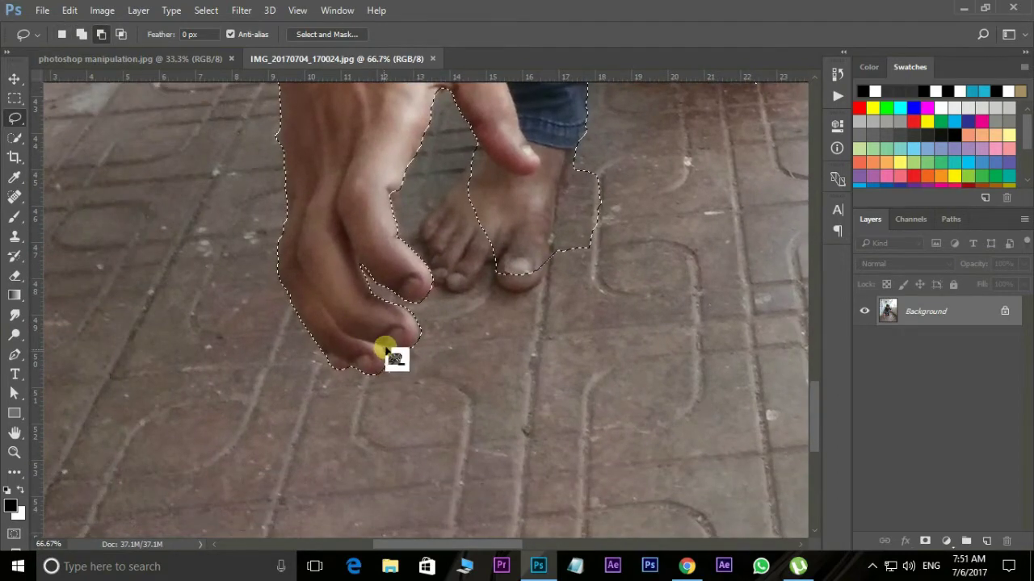
scroll(389, 373, "up", 2)
scroll(362, 443, "up", 3)
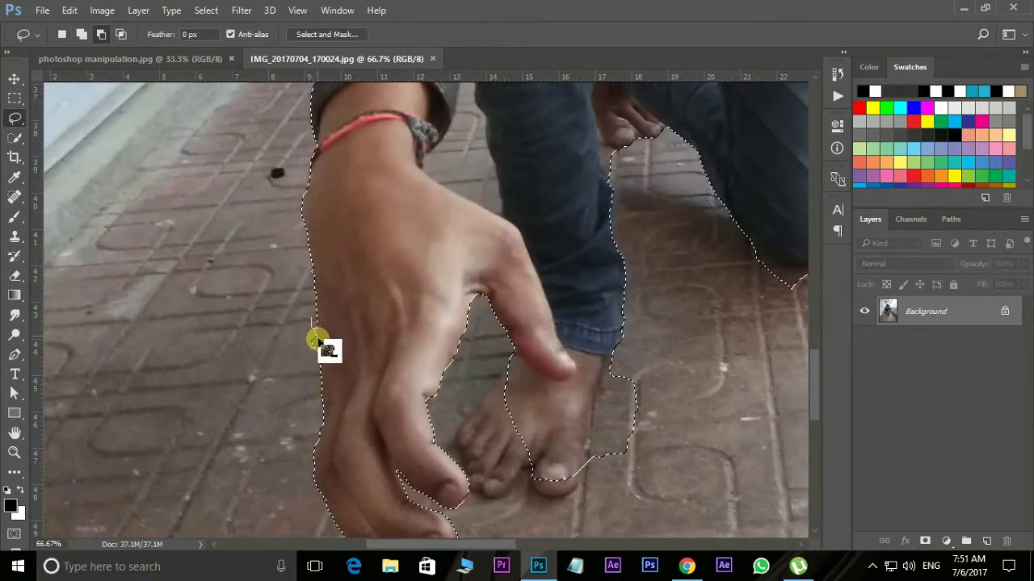
mouse_move(633, 336)
left_mouse_down()
mouse_move(427, 266)
mouse_move(433, 309)
left_mouse_up()
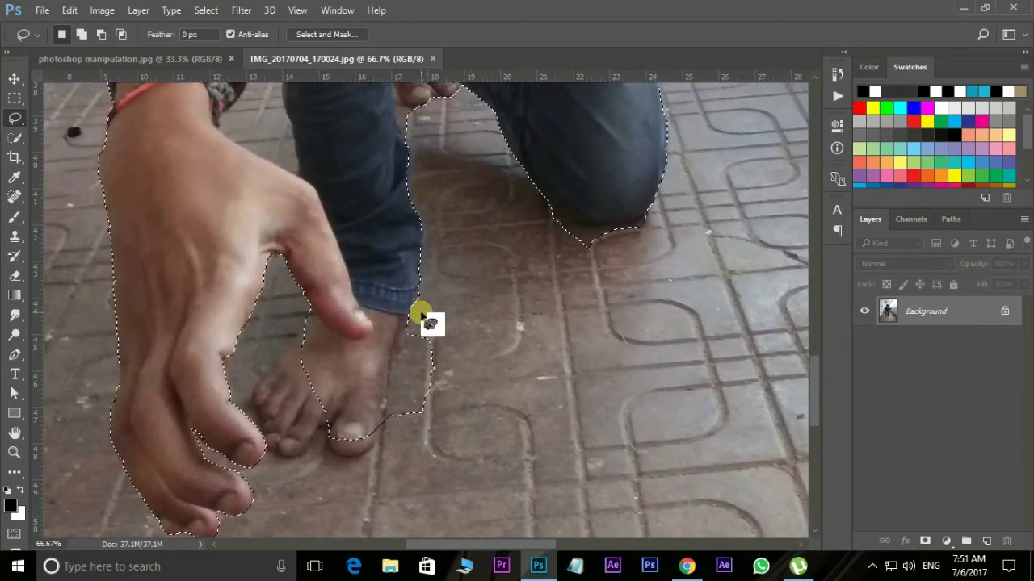
key("alt")
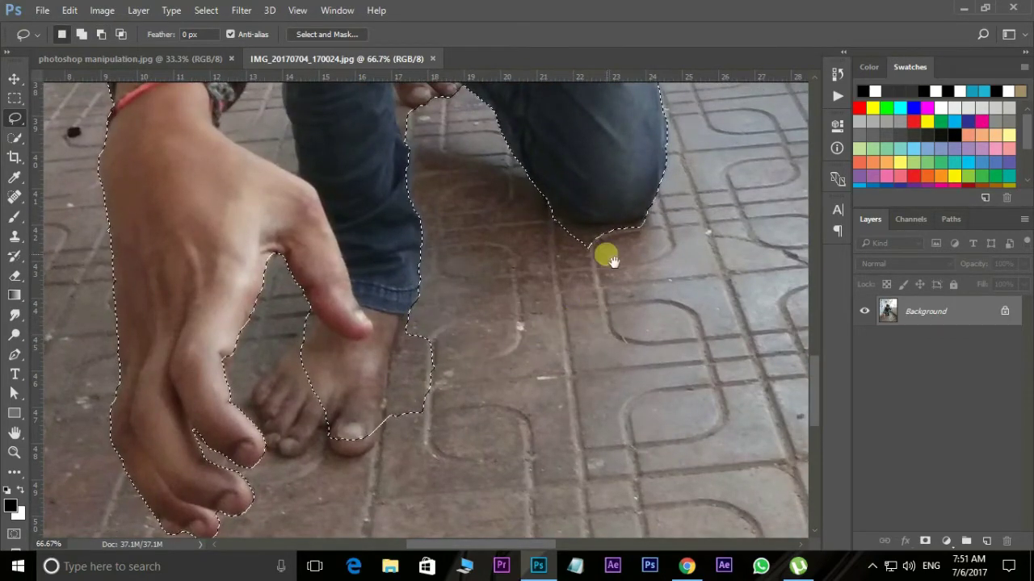
scroll(602, 307, "up", 4)
scroll(630, 315, "up", 2)
scroll(630, 315, "up", 3)
scroll(611, 348, "up", 3)
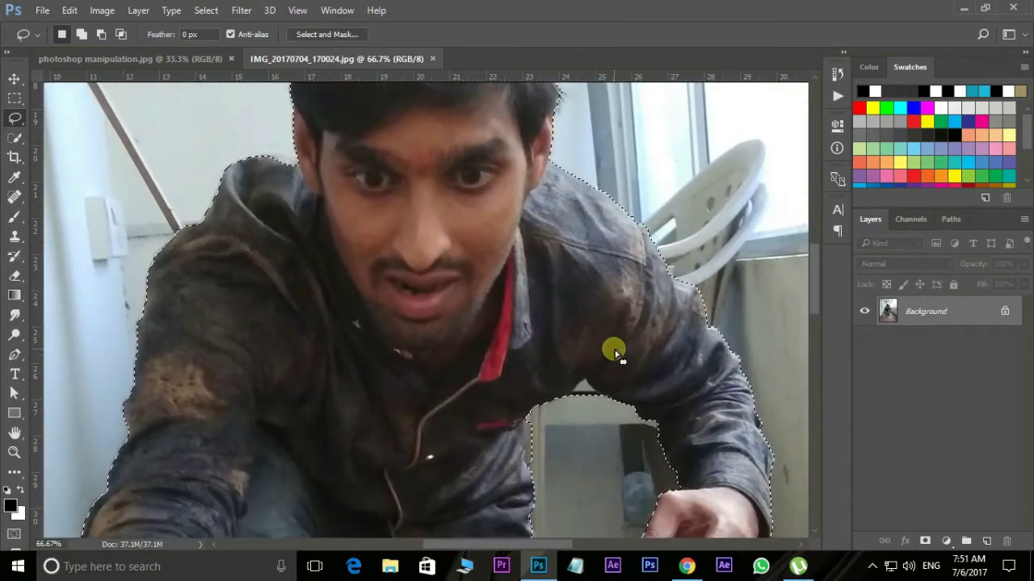
key("alt")
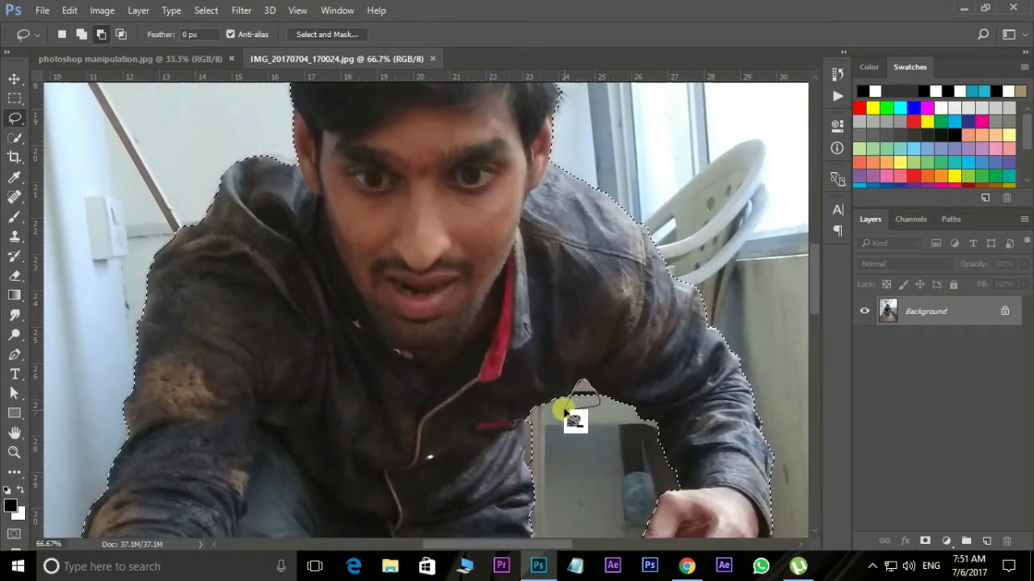
left_click_drag(594, 389, 534, 421)
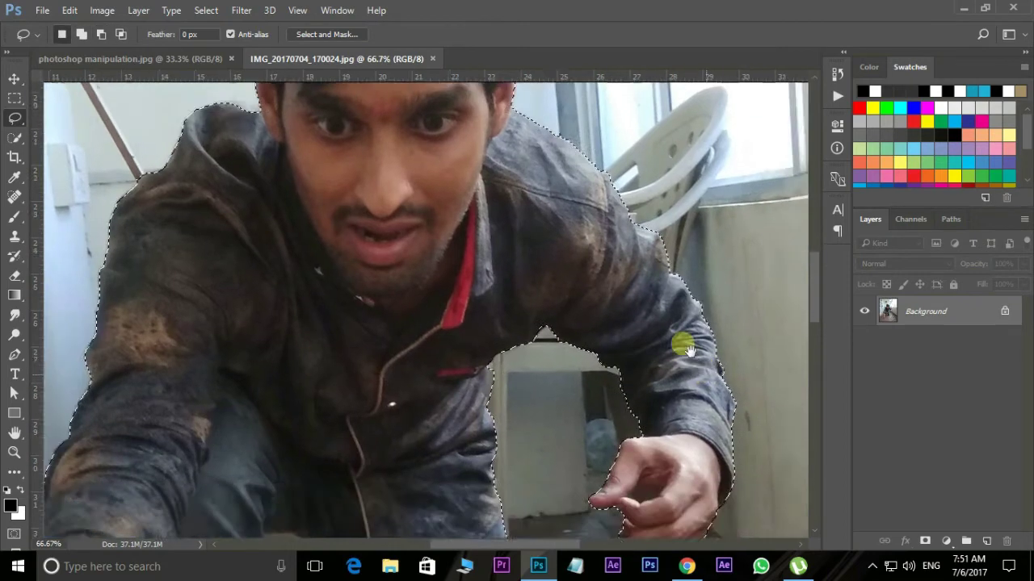
left_click_drag(747, 422, 675, 442)
scroll(674, 443, "up", 3)
scroll(606, 396, "up", 1)
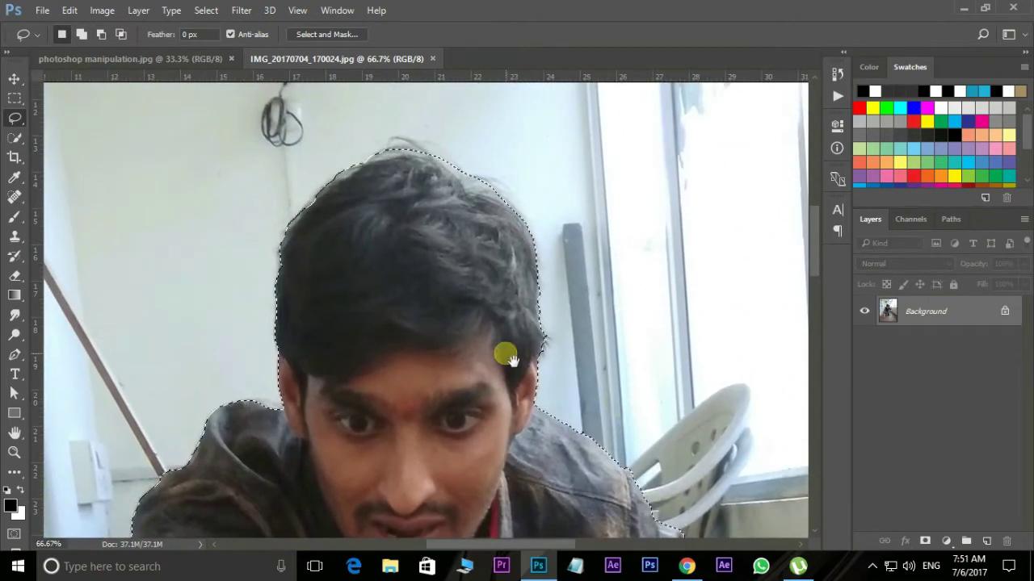
scroll(503, 350, "left", 1)
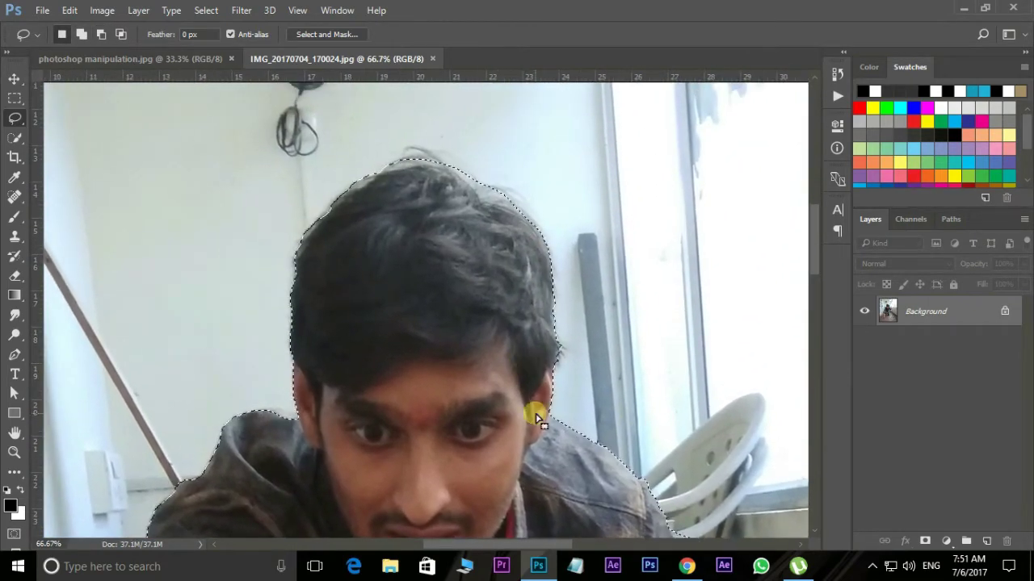
In Select and Mask, refine the hair edges with Smart Radius 1 px and Smooth 10.
left_click(339, 34)
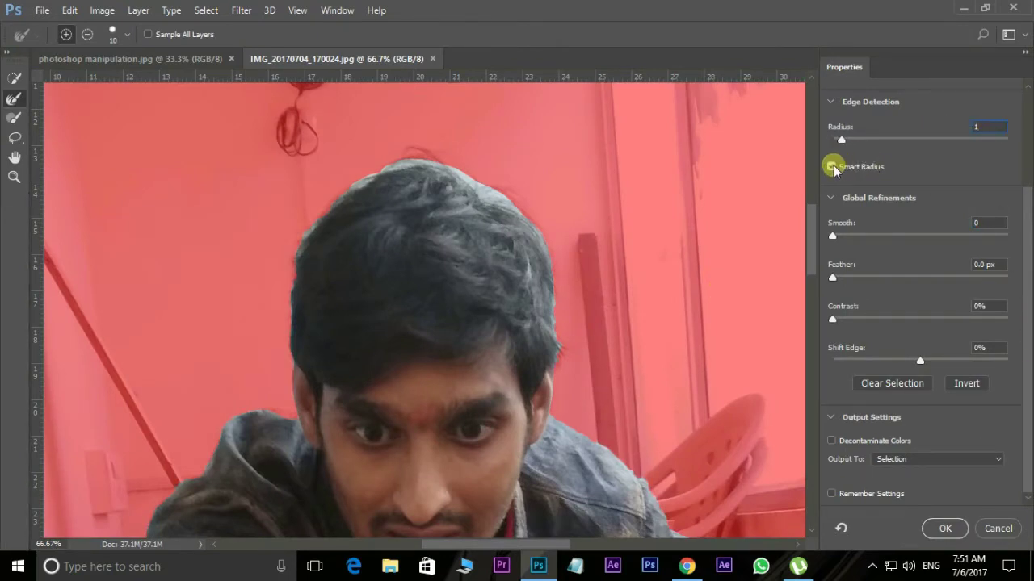
key("bracketright")
key("bracketright")
scroll(548, 268, "up", 1)
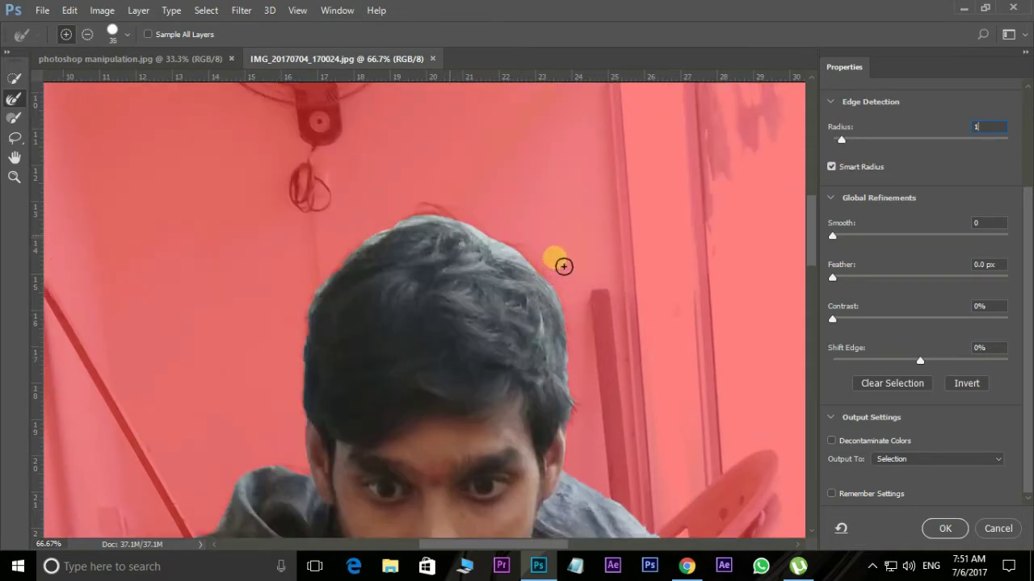
left_click_drag(536, 278, 539, 314)
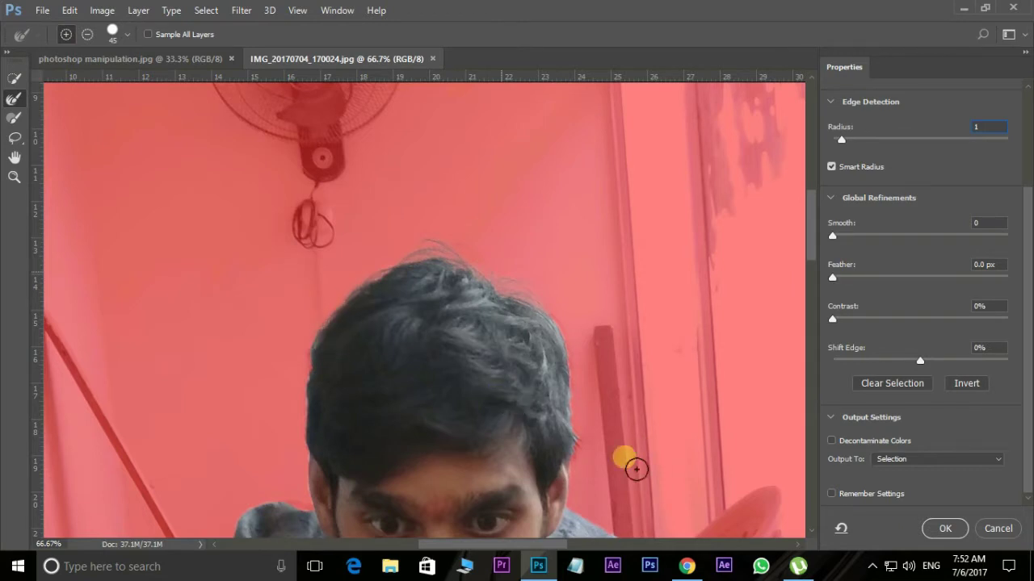
scroll(566, 331, "down", 3)
scroll(582, 319, "down", 1)
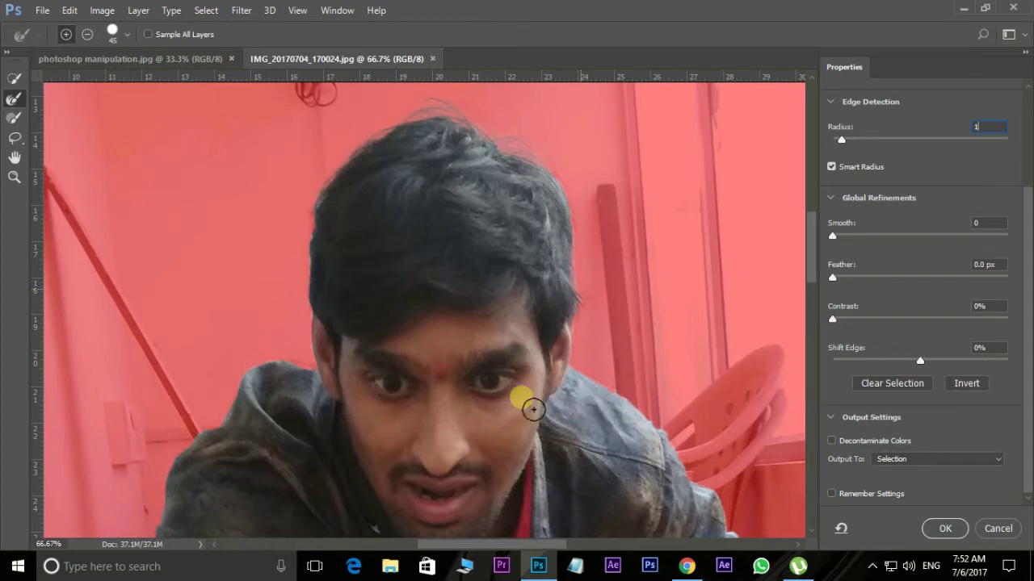
scroll(473, 408, "down", 2)
scroll(439, 299, "down", 1)
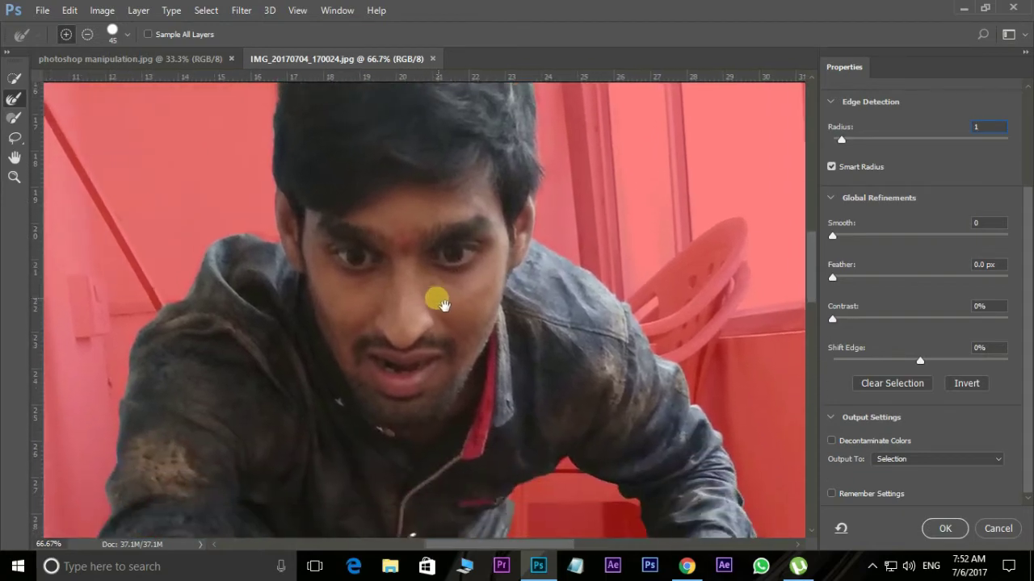
scroll(533, 323, "down", 4)
scroll(494, 222, "down", 2)
scroll(489, 335, "down", 2)
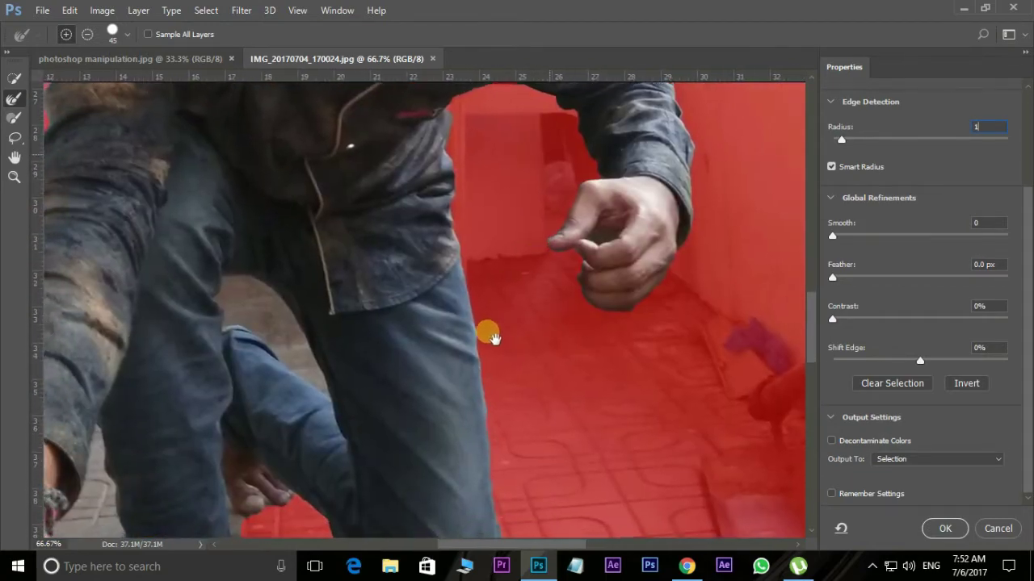
scroll(487, 334, "left", 3)
scroll(440, 279, "up", 3)
scroll(424, 322, "up", 3)
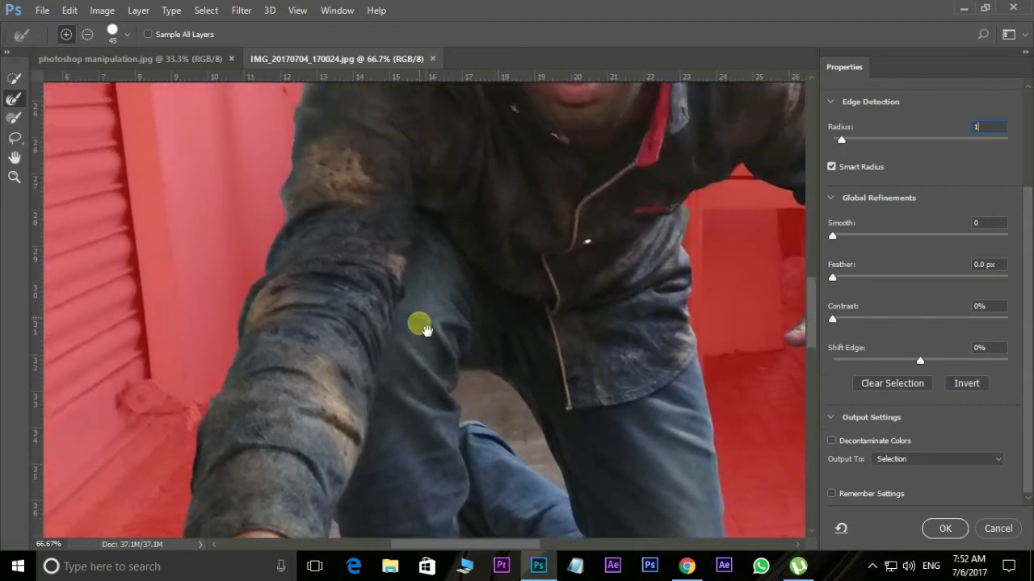
scroll(472, 233, "up", 2)
scroll(607, 269, "up", 3)
key("Tab")
scroll(582, 323, "up", 2)
scroll(554, 381, "right", 1)
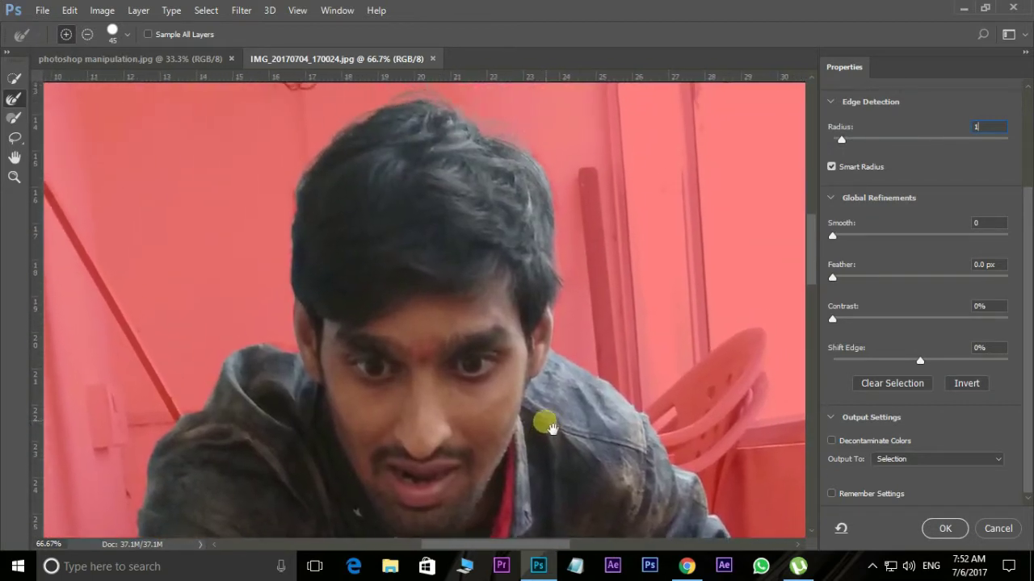
scroll(542, 422, "up", 2)
type("10")
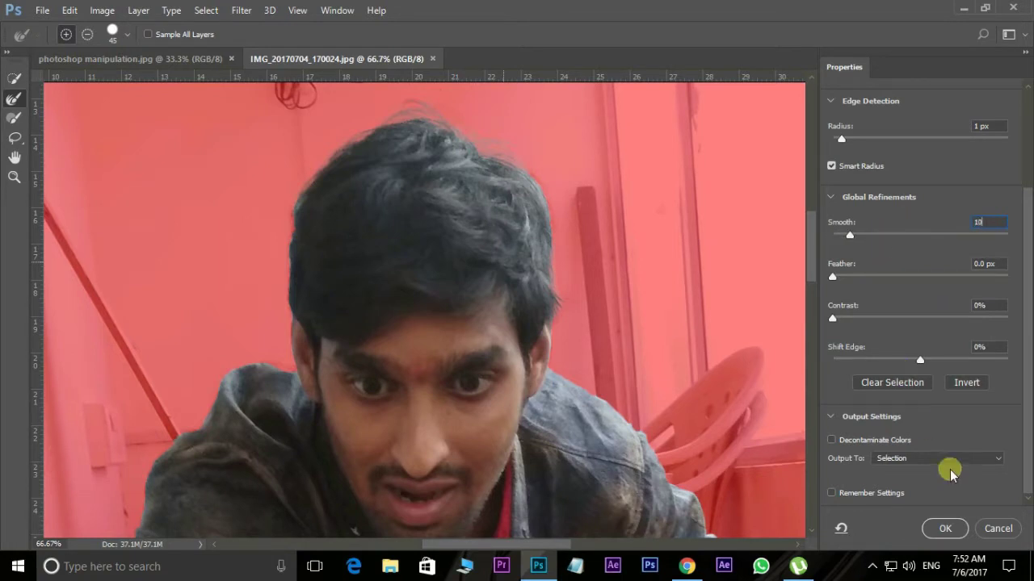
Output the refined cutout to a new layer.
left_click(911, 462)
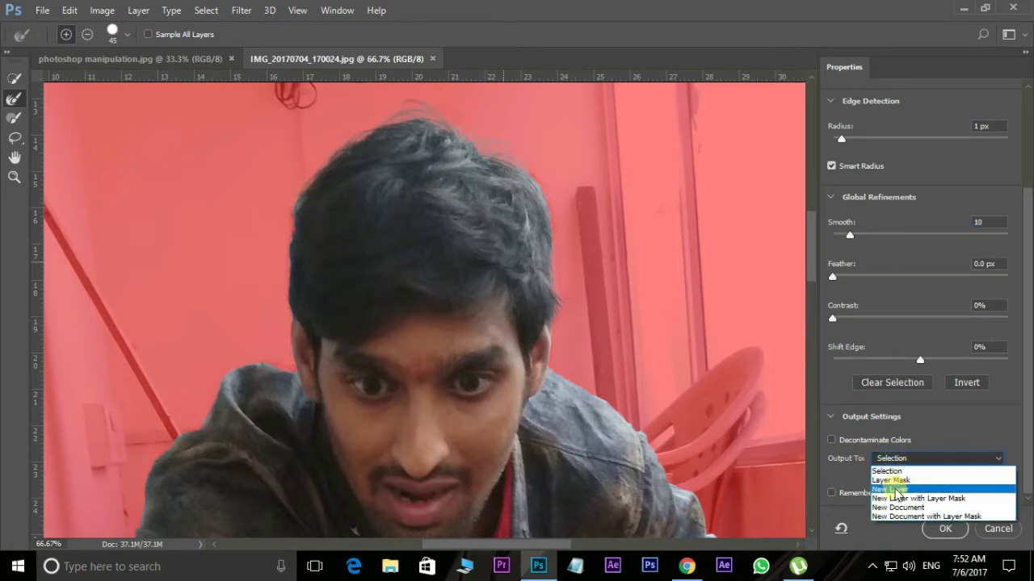
left_click(895, 490)
left_click(946, 529)
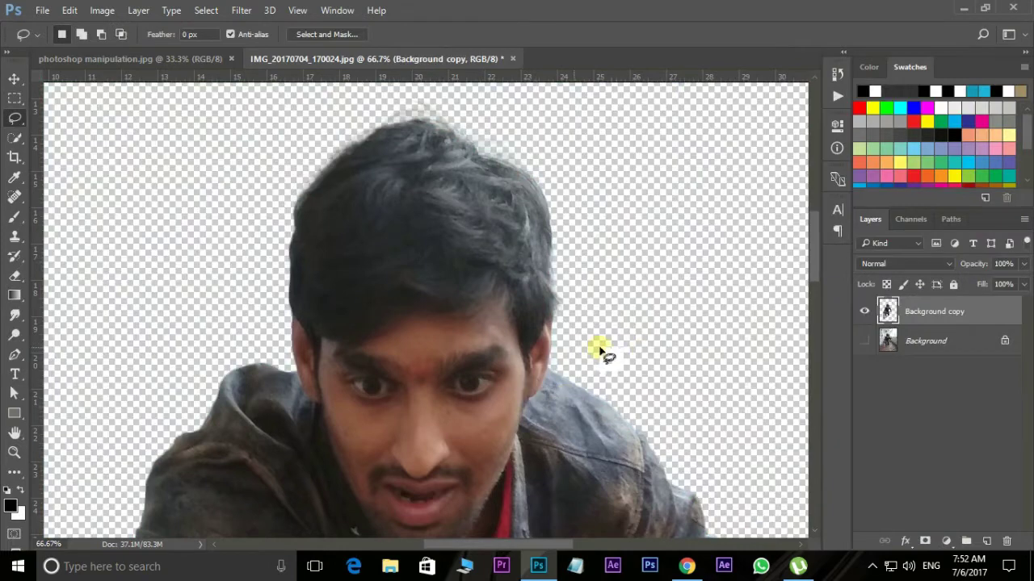
Drag the cutout man into photoshop manipulation.jpg and place him mid-street.
key("ctrl+minus")
key("ctrl+minus")
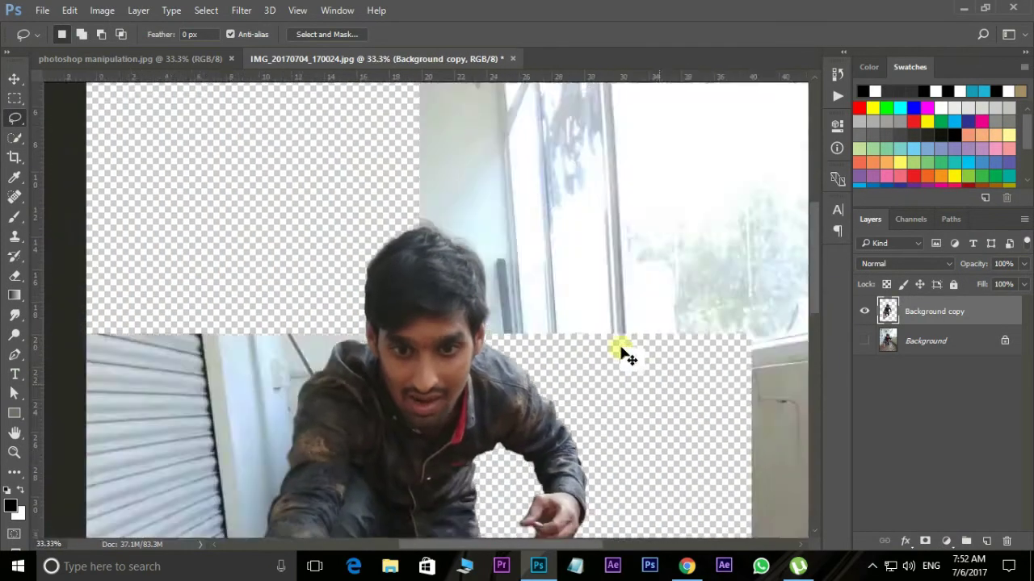
key("ctrl+minus")
key("ctrl+minus")
key("ctrl+minus")
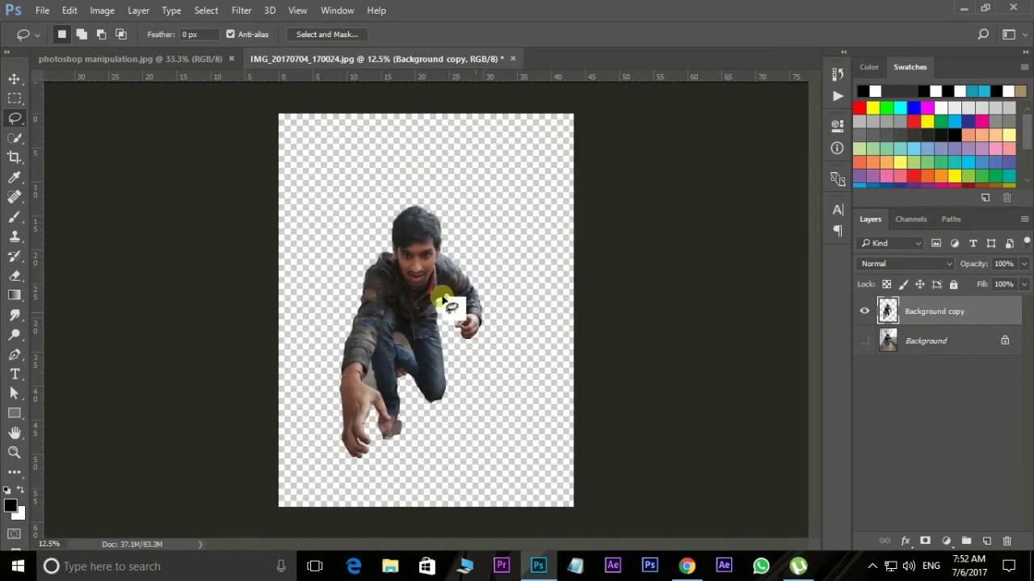
left_click(14, 78)
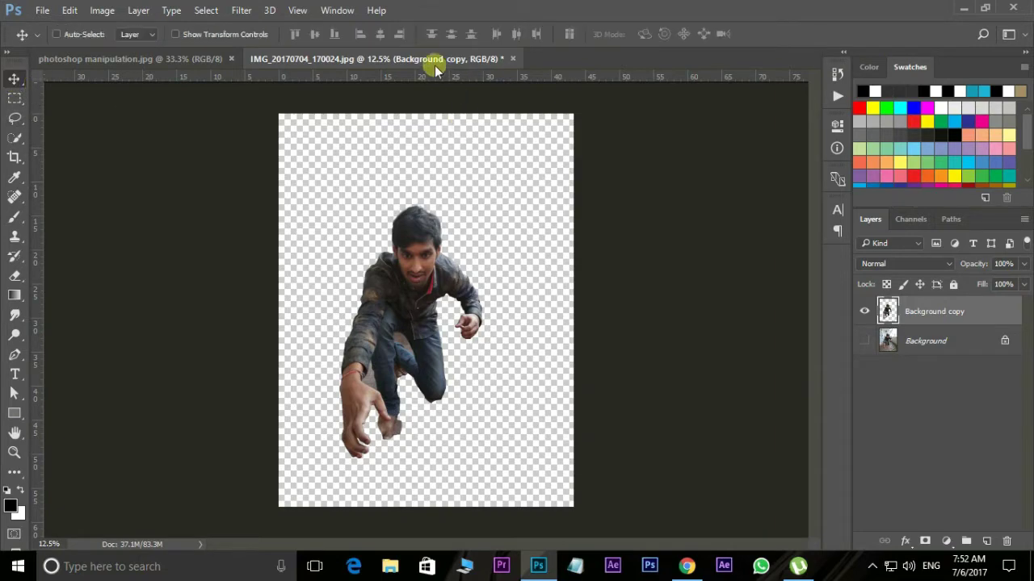
left_click_drag(434, 65, 606, 150)
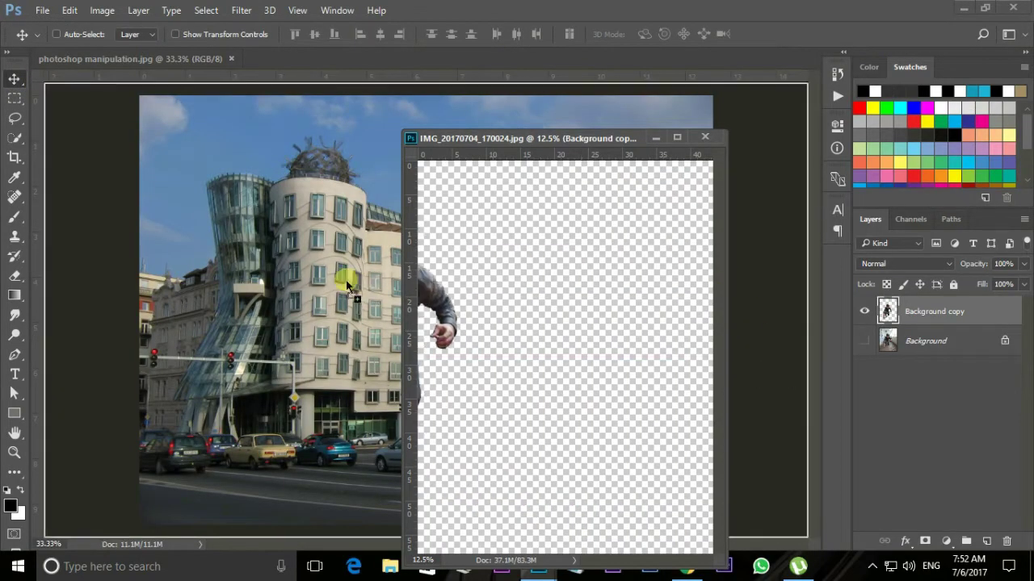
left_click_drag(590, 342, 346, 277)
left_click(657, 137)
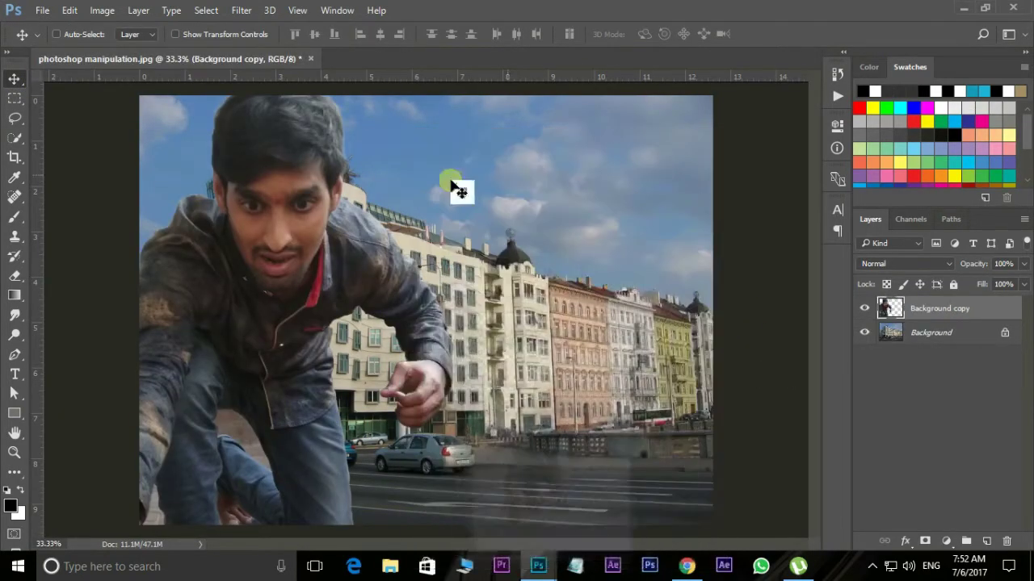
mouse_move(275, 202)
left_mouse_down()
mouse_move(408, 233)
mouse_move(420, 214)
left_mouse_up()
Scale the man down to about 66%, shift him right, and commit.
key("ctrl+t")
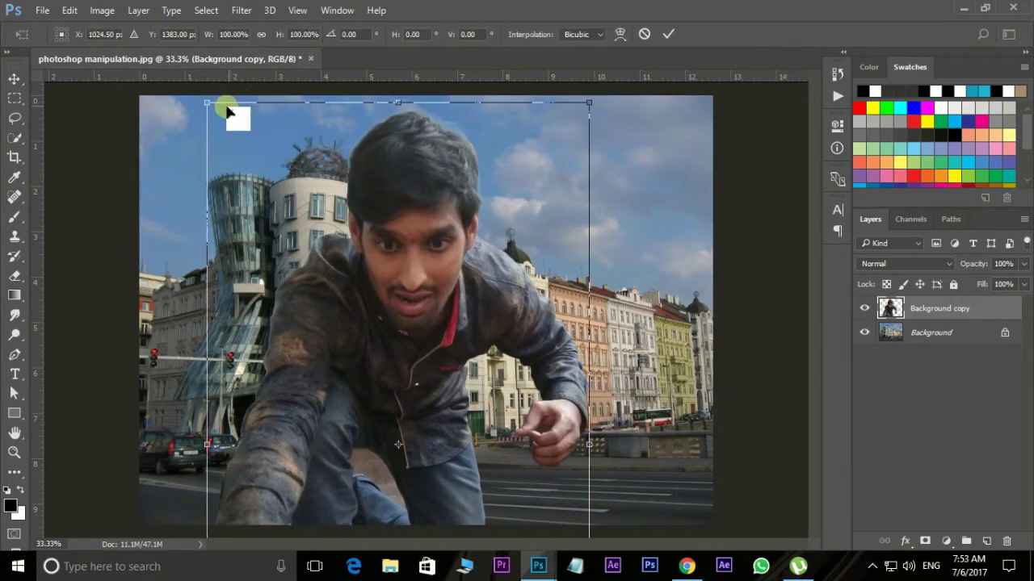
left_click_drag(209, 103, 253, 173)
left_click_drag(380, 404, 404, 319)
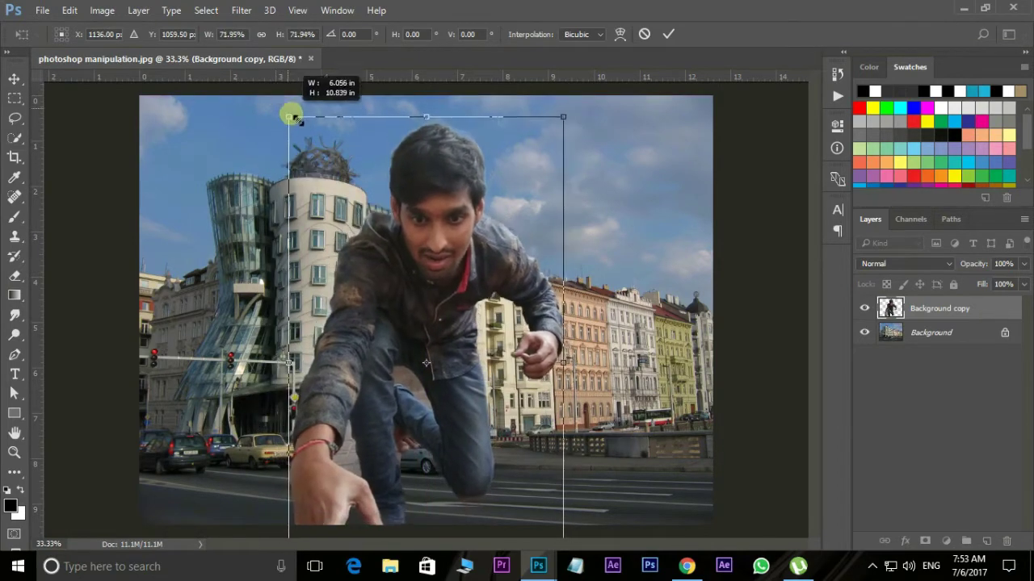
left_click_drag(275, 97, 303, 135)
mouse_move(400, 299)
left_mouse_down()
mouse_move(466, 281)
mouse_move(460, 296)
mouse_move(405, 288)
mouse_move(404, 300)
left_mouse_up()
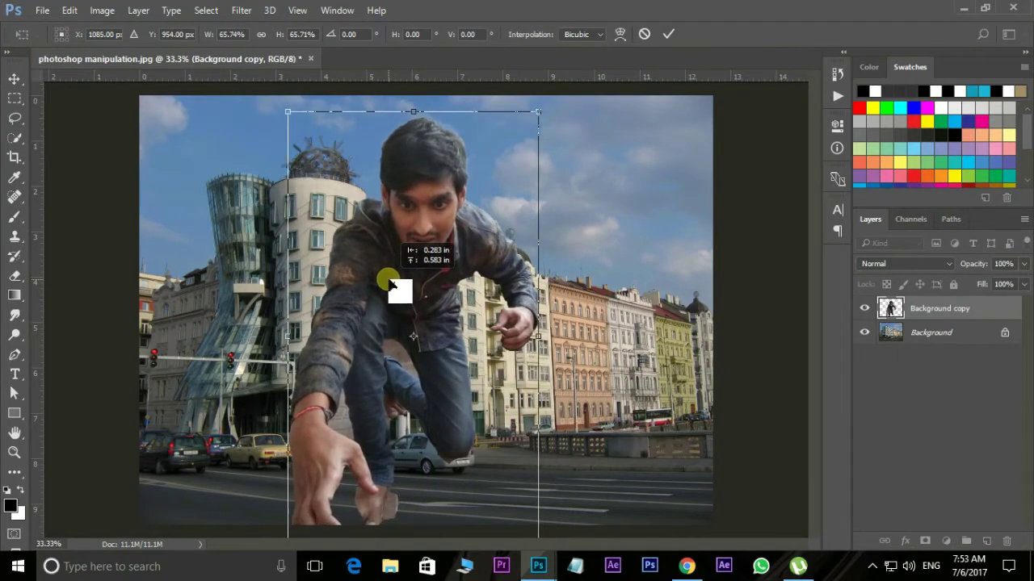
double_click(391, 281)
Rescale the man to about 92% and nudge him up and right.
key("ctrl+t")
left_click_drag(299, 98, 312, 116)
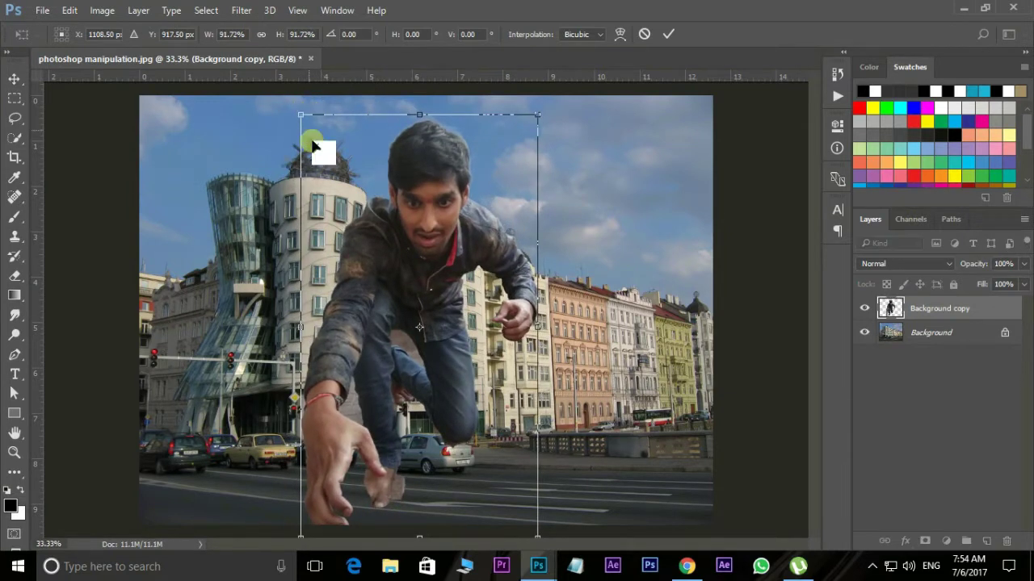
left_click_drag(437, 312, 445, 294)
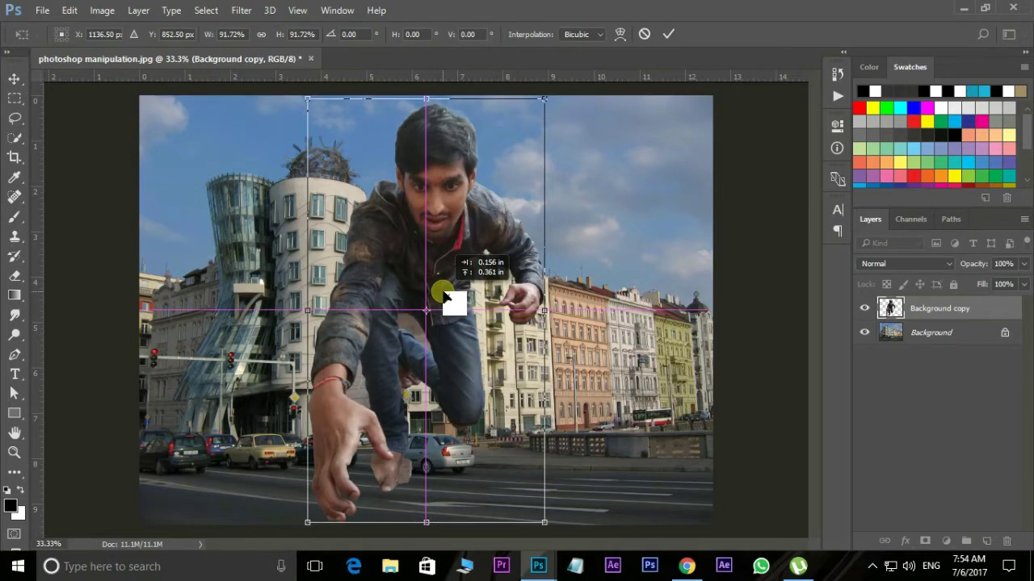
key("Return")
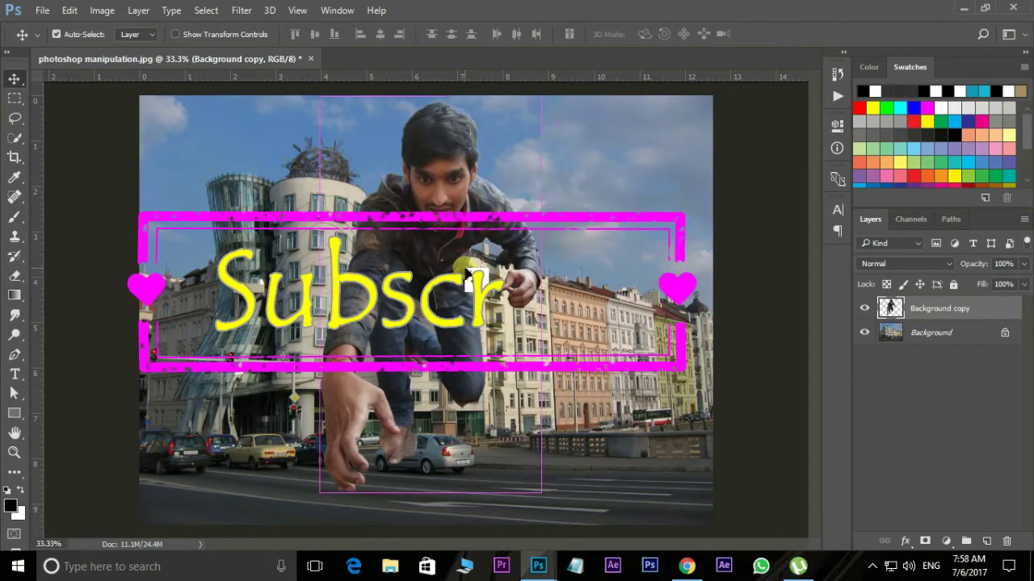
Set the Background copy layer's opacity to 41%.
scroll(468, 277, "up", 1)
scroll(468, 277, "up", 1)
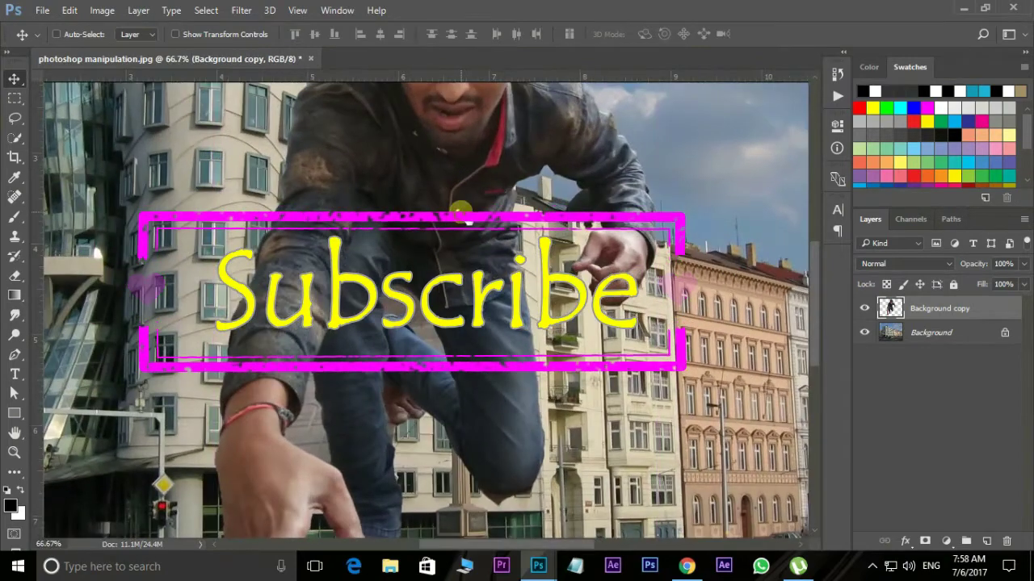
scroll(458, 358, "up", 3)
left_click(1023, 264)
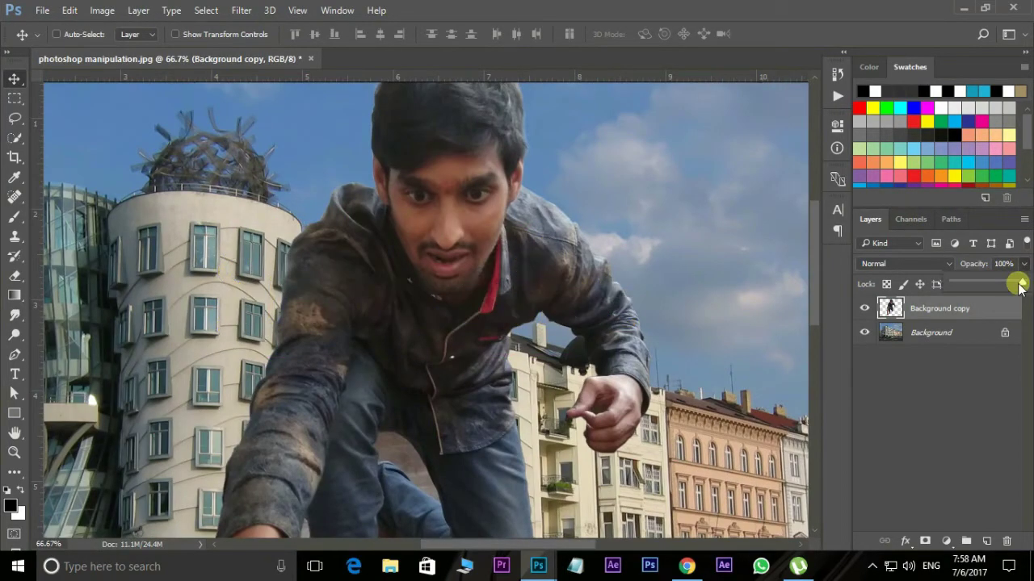
left_click_drag(983, 284, 982, 284)
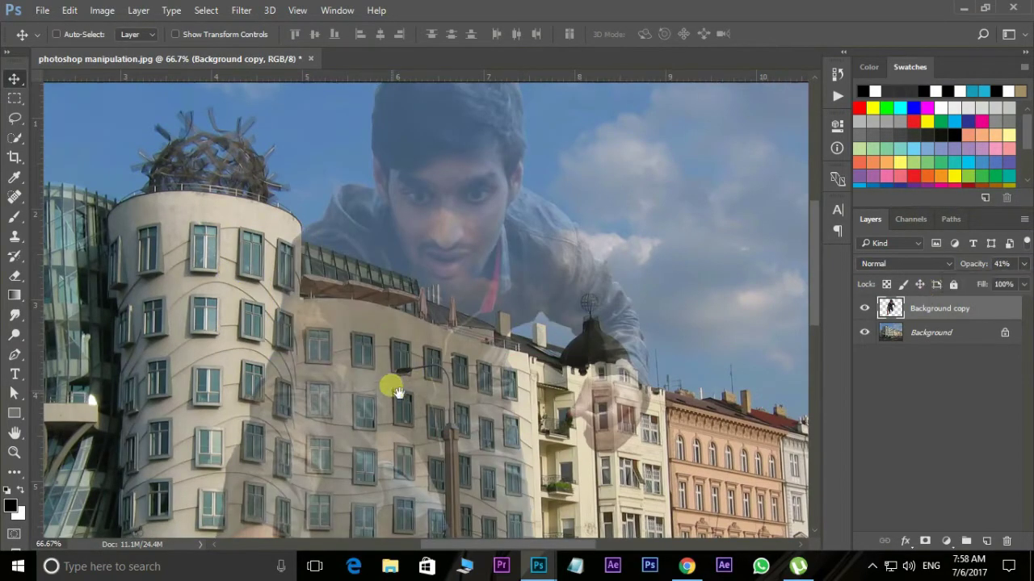
scroll(395, 371, "down", 1)
key("p")
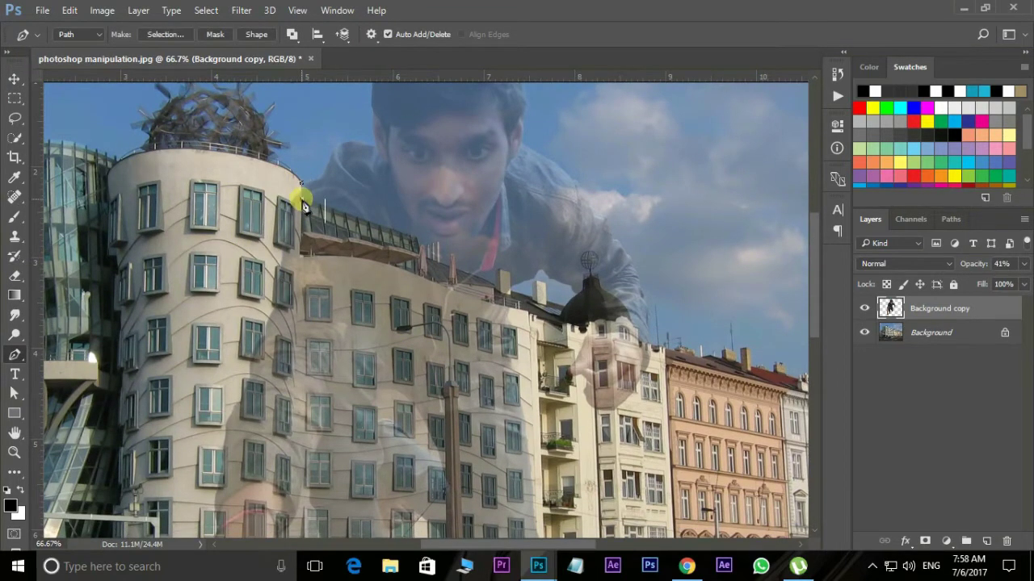
Start a Pen path on the rooftop edge, curving around the umbrella.
scroll(402, 223, "up", 1)
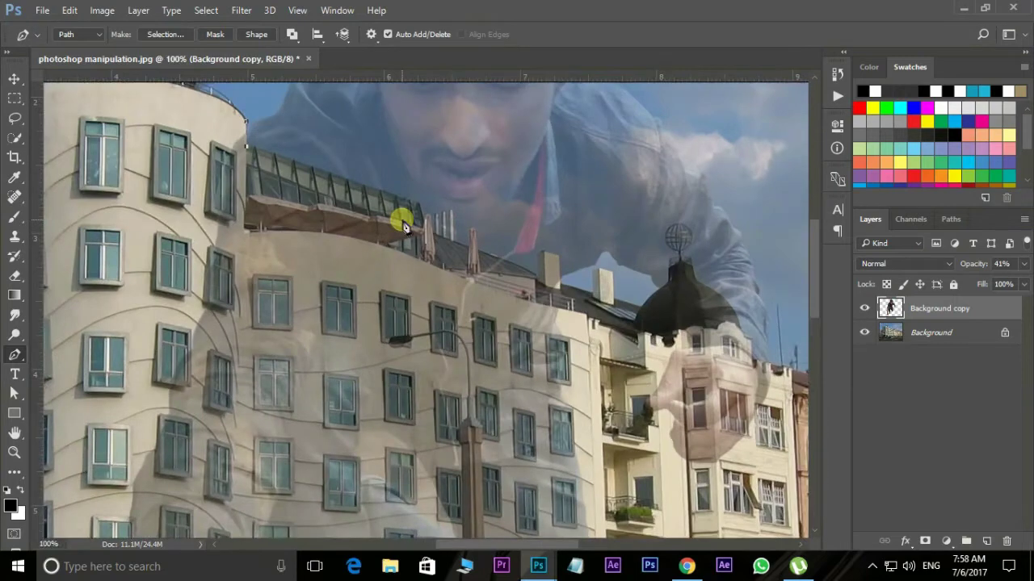
left_click(424, 257)
left_click_drag(414, 225, 436, 433)
scroll(456, 293, "up", 2)
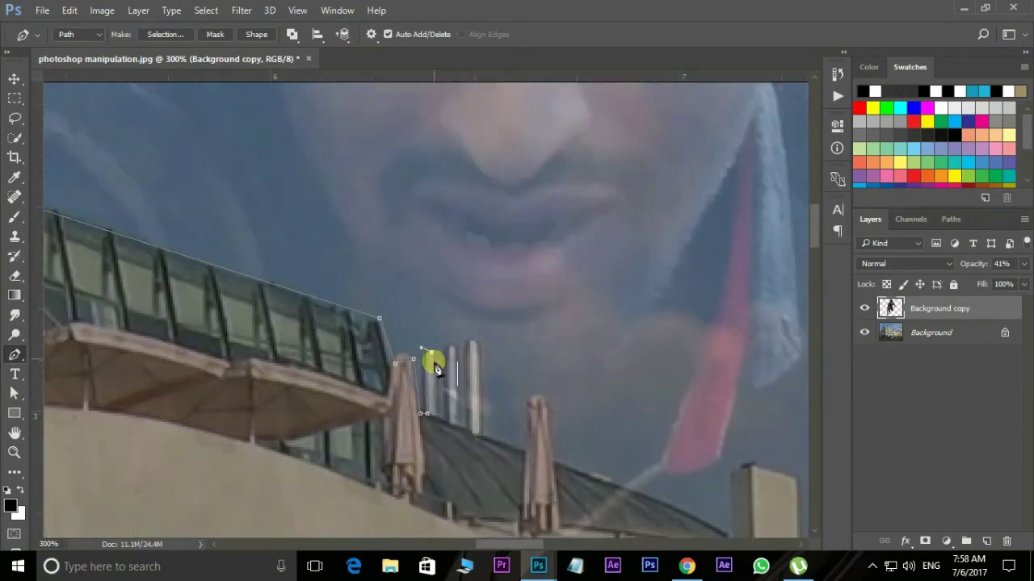
left_click_drag(453, 346, 461, 354)
left_click(535, 398)
left_click(556, 463)
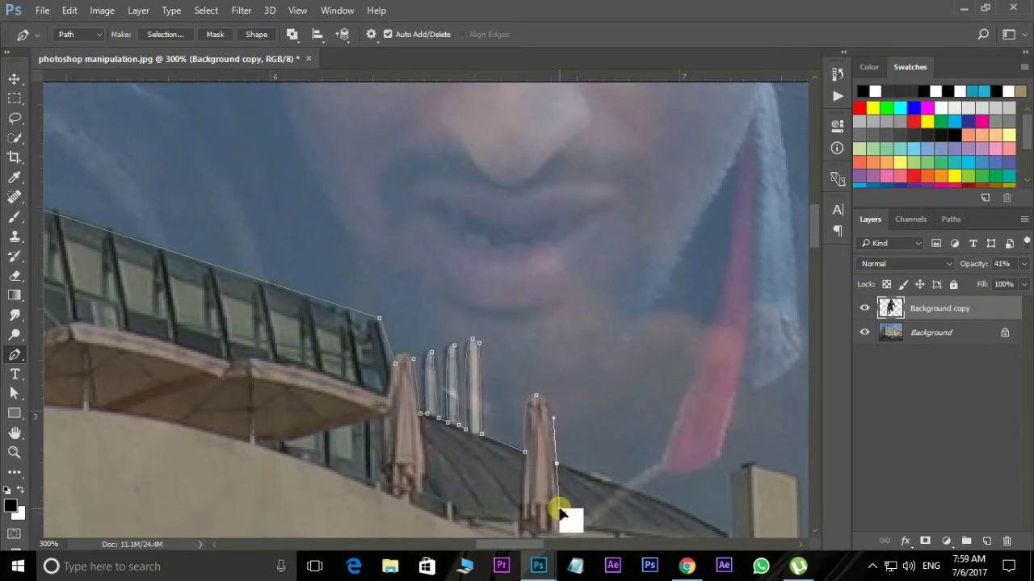
Continue the path along the sloping roof toward the chimneys.
left_click_drag(560, 512, 561, 474)
left_click_drag(731, 507, 737, 512)
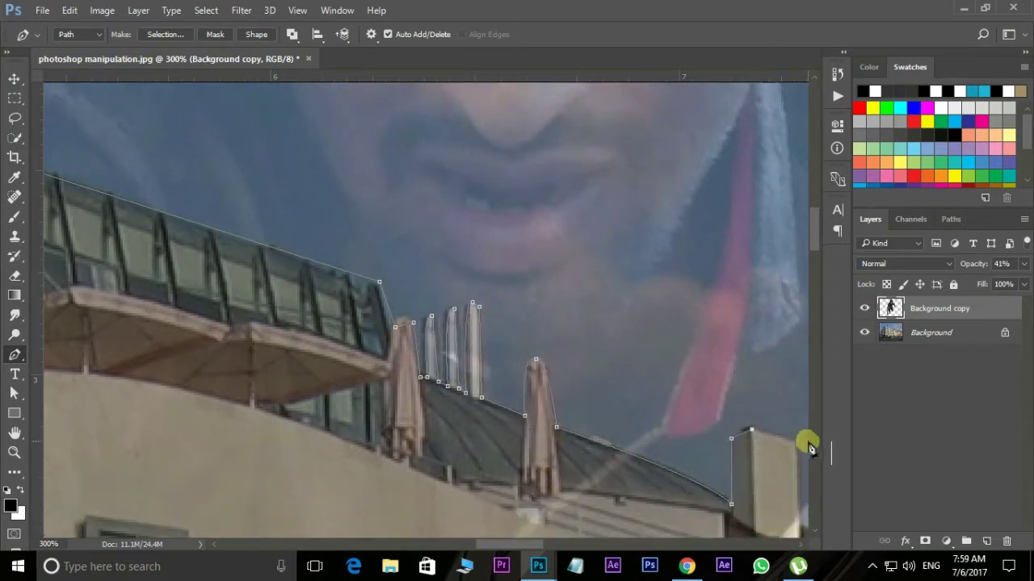
left_click_drag(811, 449, 552, 415)
key("ctrl+minus")
key("ctrl+minus")
key("ctrl+minus")
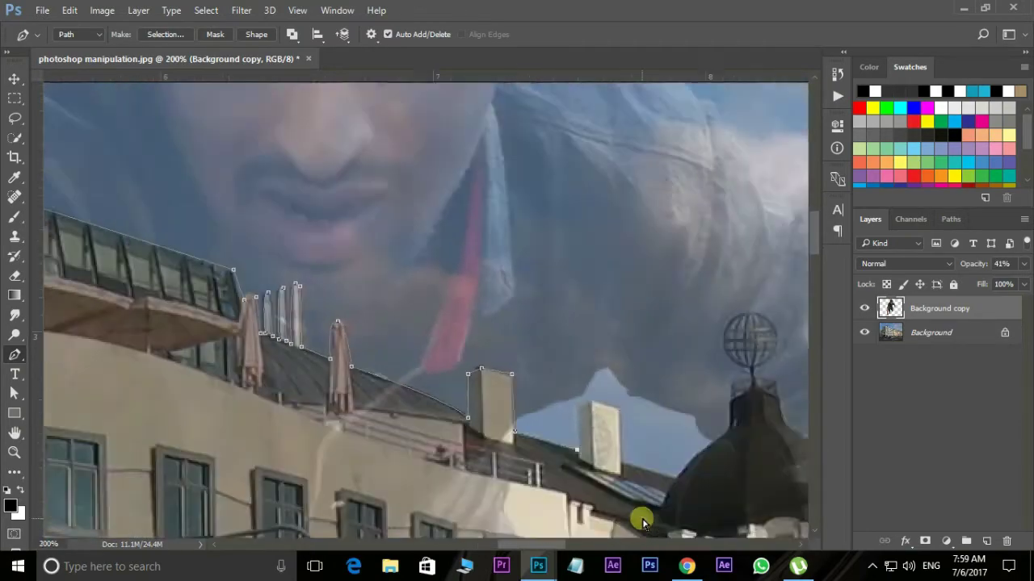
scroll(333, 478, "down", 3)
key("ctrl+plus")
key("ctrl+plus")
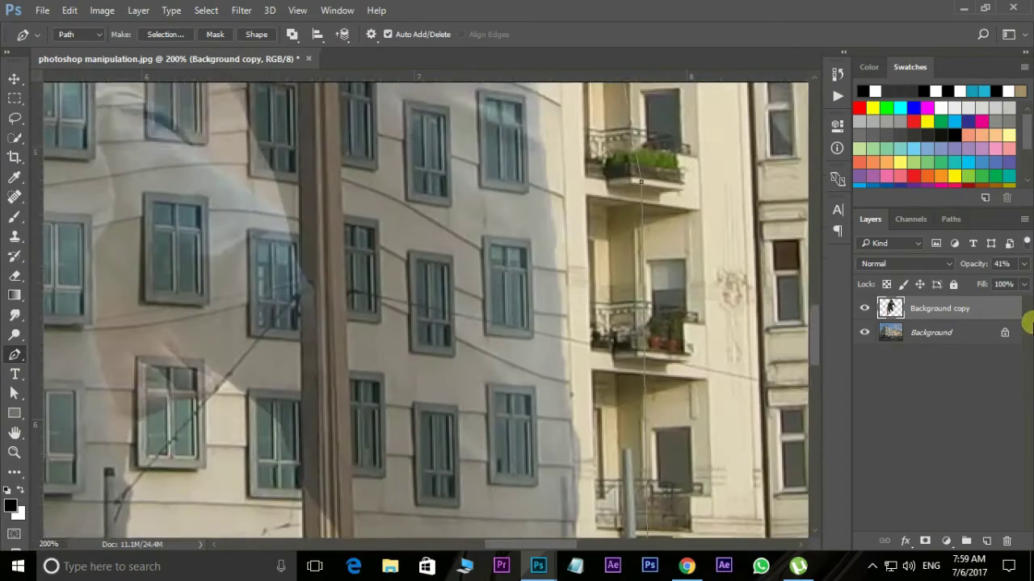
Trace the Pen path around the man's fingers, hand and thumb.
key("0")
key("ctrl+minus")
left_click(409, 501)
left_click(331, 533)
left_click(275, 501)
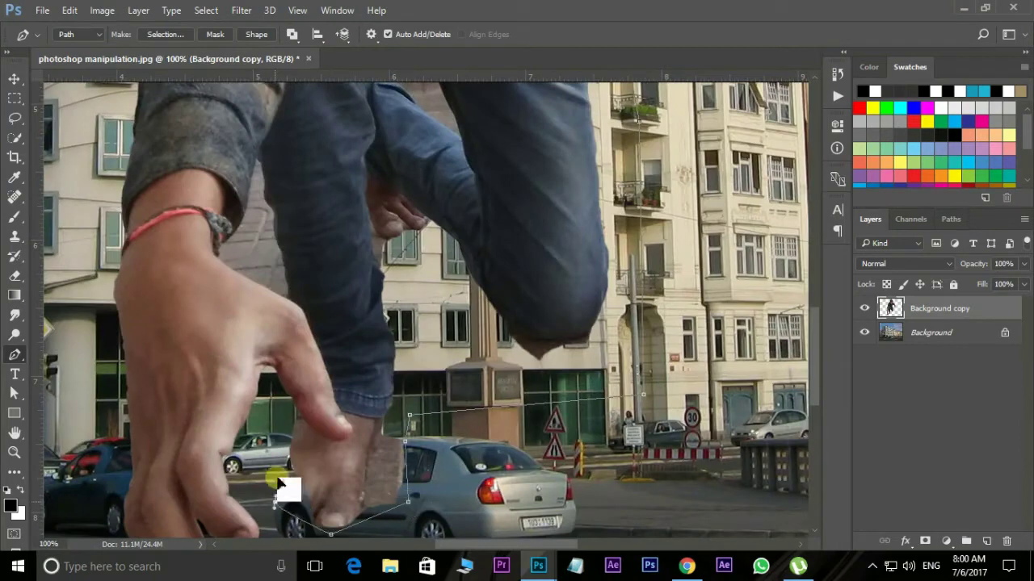
left_click(287, 399)
key("ctrl+plus")
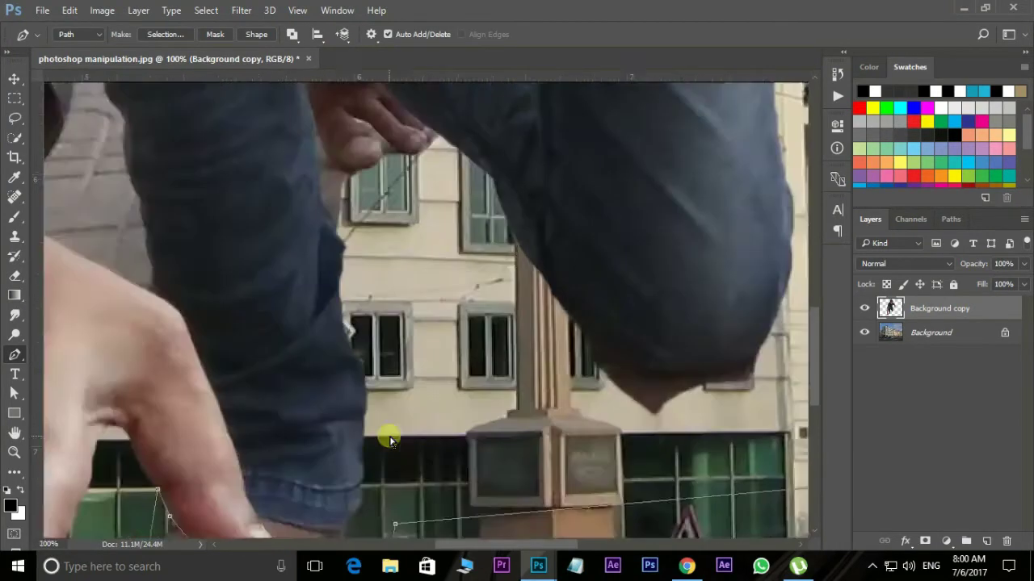
key("ctrl+plus")
left_click_drag(225, 466, 299, 450)
left_click_drag(246, 422, 239, 389)
left_click_drag(159, 341, 227, 389)
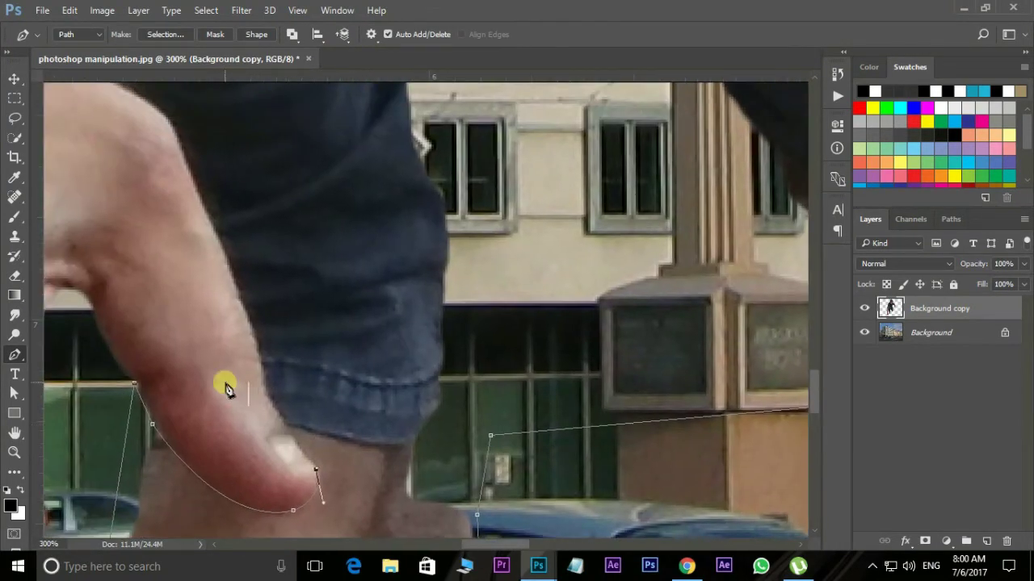
left_click_drag(246, 314, 262, 392)
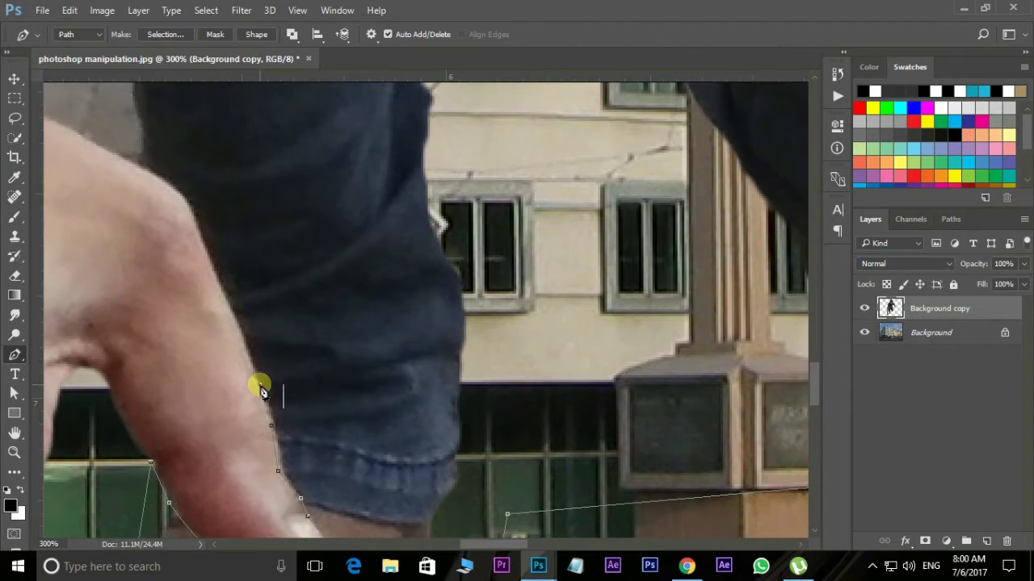
Continue the path along the forearm, past the bracelet, to the sleeve edge.
left_click(193, 212)
left_click_drag(215, 269, 300, 350)
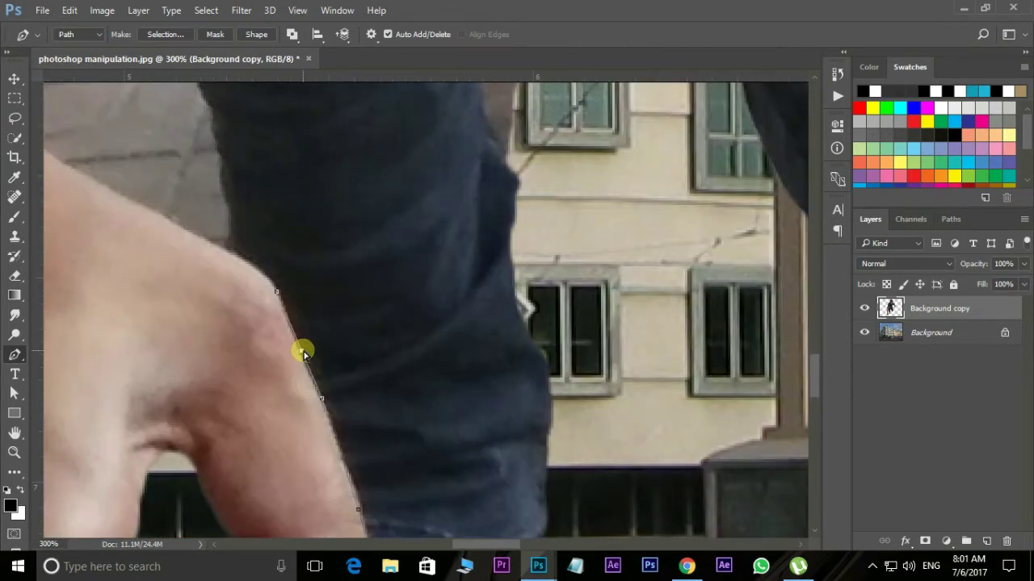
left_click(256, 273)
left_click_drag(256, 274, 427, 402)
left_click(194, 257)
left_click_drag(164, 185, 205, 302)
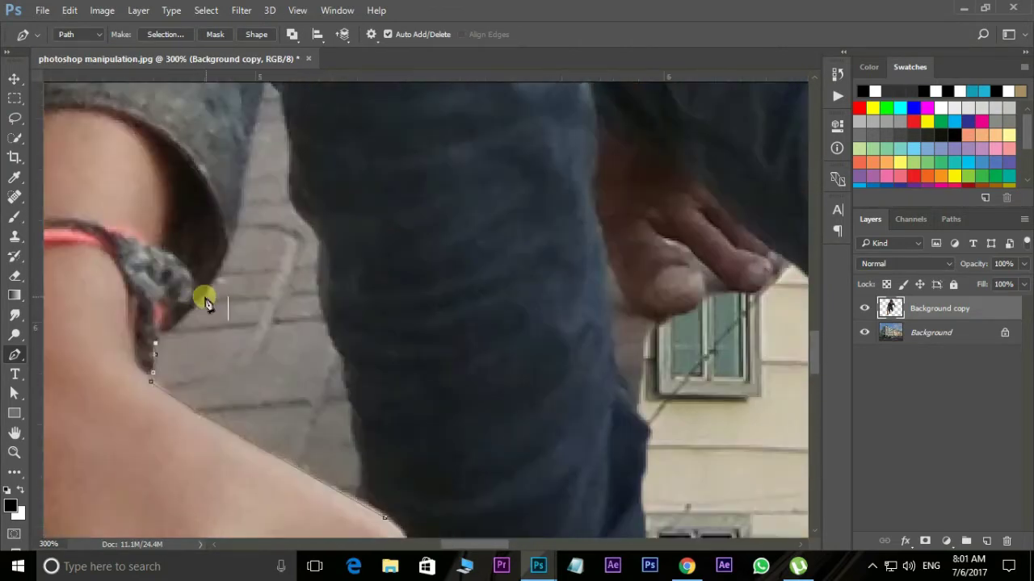
left_click_drag(267, 153, 225, 236)
left_click_drag(184, 335, 184, 303)
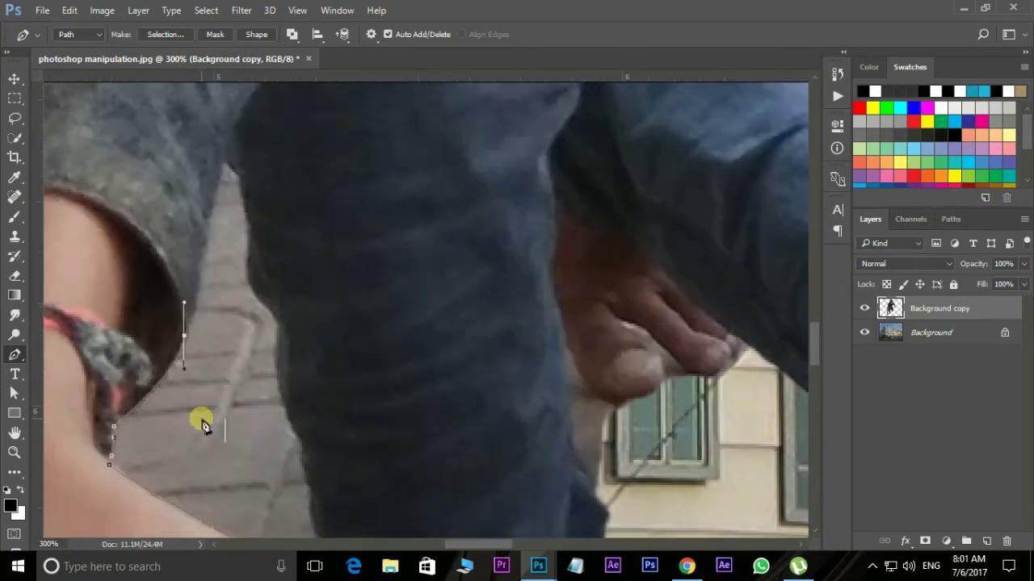
left_click(196, 312)
Extend the path up the jacket edge and close it there.
left_click_drag(201, 263, 225, 372)
left_click_drag(345, 191, 382, 294)
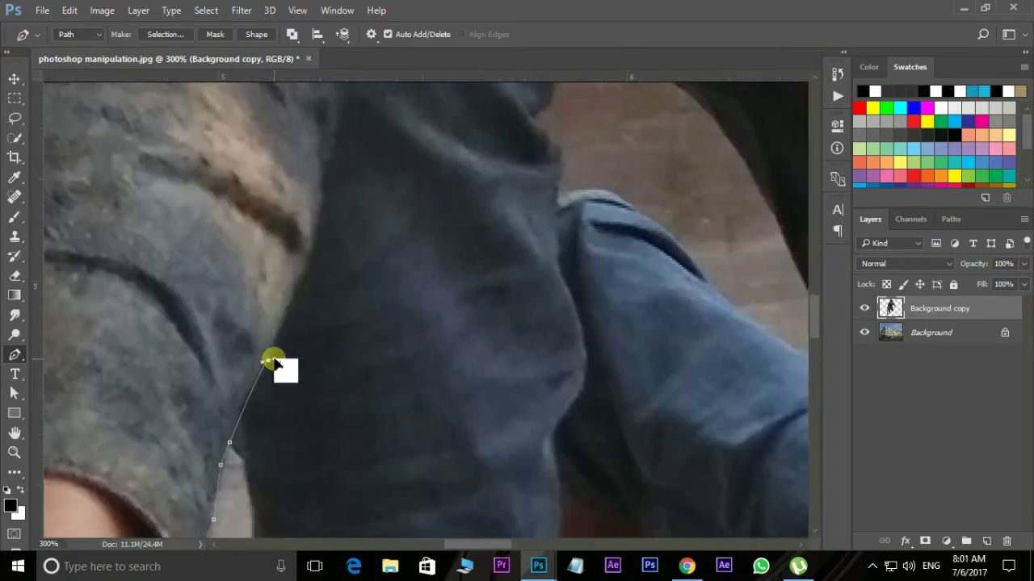
left_click(307, 258)
left_click_drag(339, 160, 350, 149)
left_click(331, 216)
left_click_drag(342, 199, 356, 351)
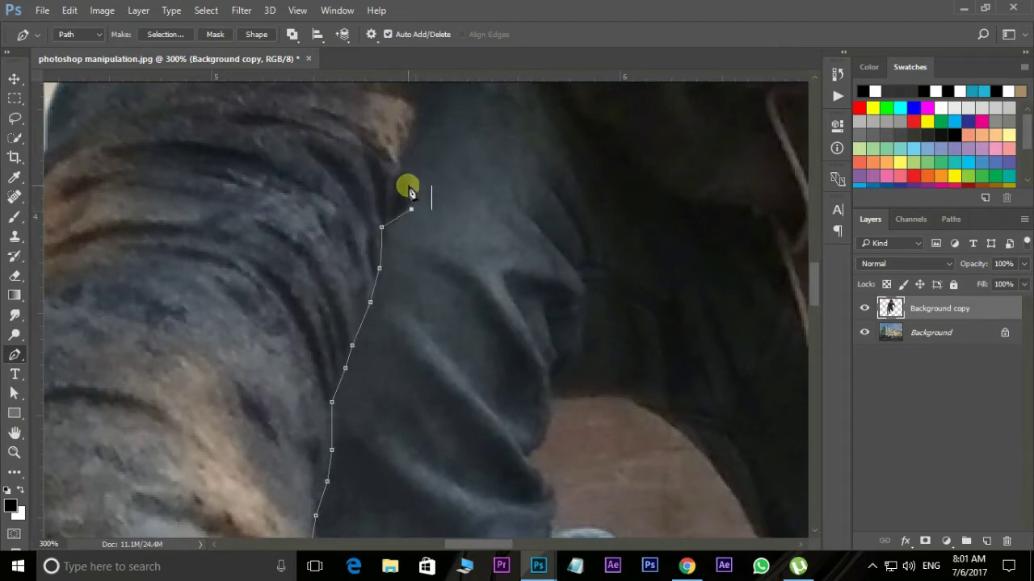
key("ctrl+minus")
key("ctrl+minus")
key("ctrl+minus")
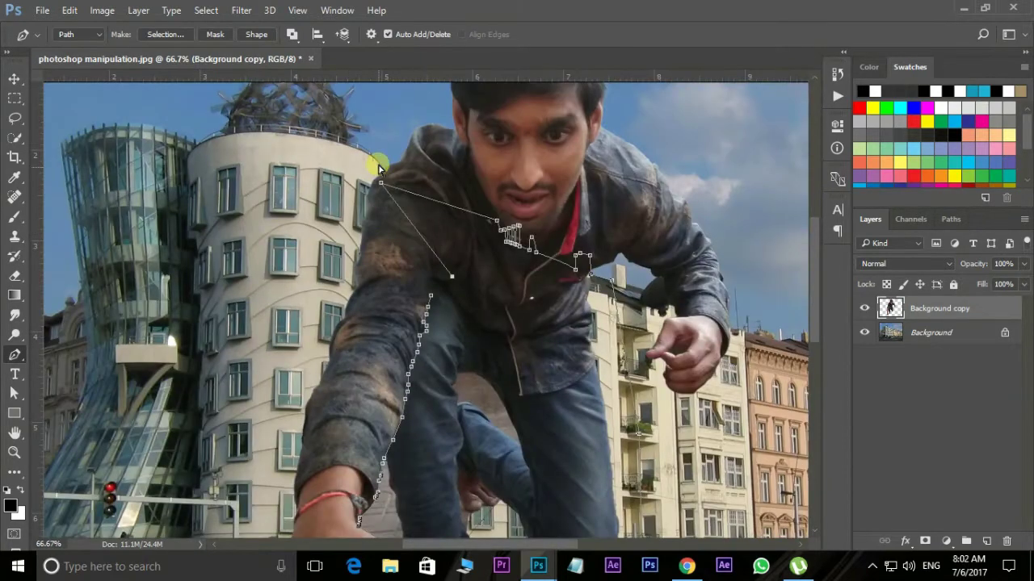
mouse_move(380, 181)
left_mouse_down()
mouse_move(466, 255)
mouse_move(418, 153)
left_mouse_up()
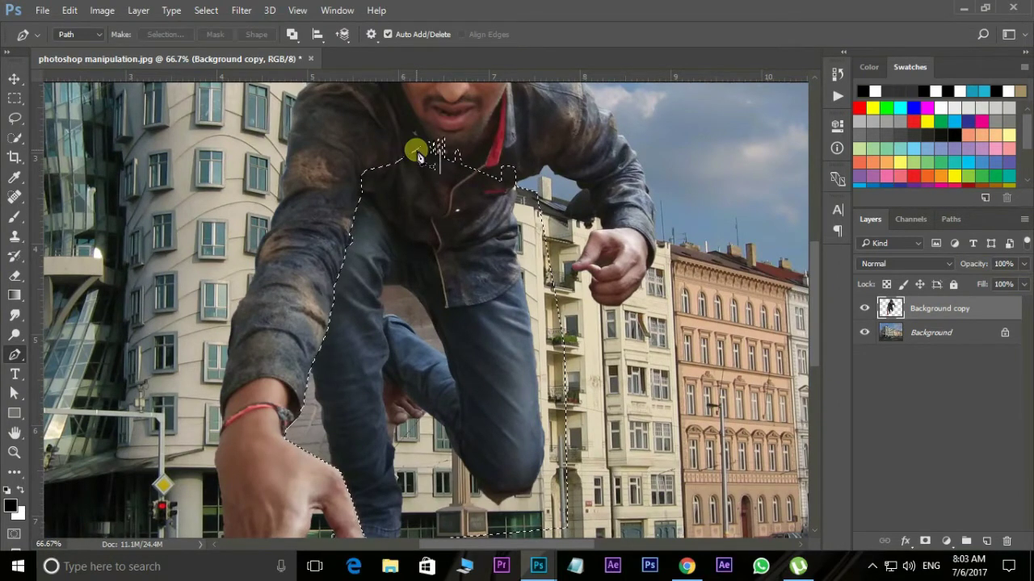
Turn the path into a selection, delete it so the building overlaps the legs, and start opening a file.
key("ctrl+Return")
key("Delete")
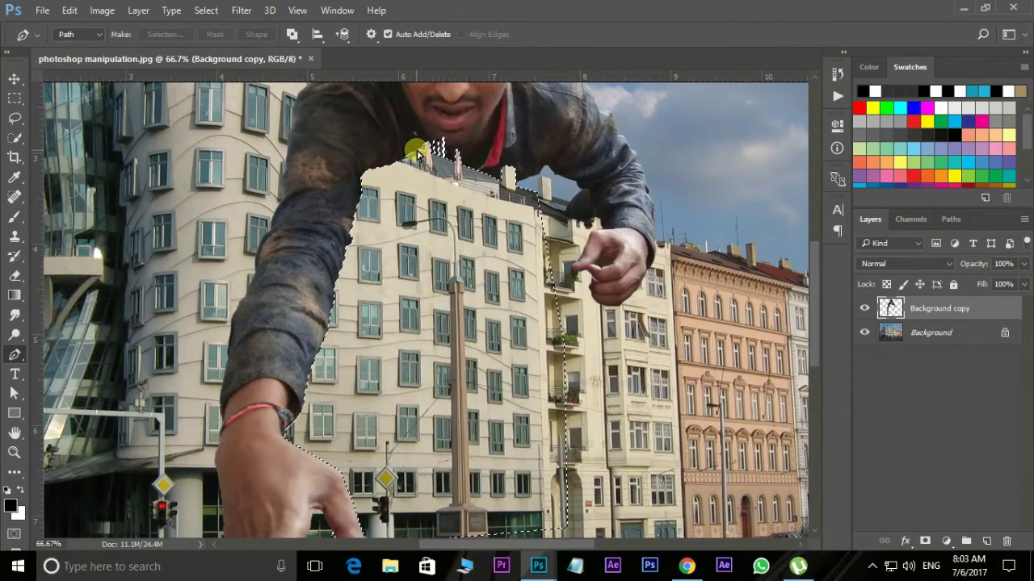
key("ctrl+d")
key("ctrl+minus")
key("ctrl+minus")
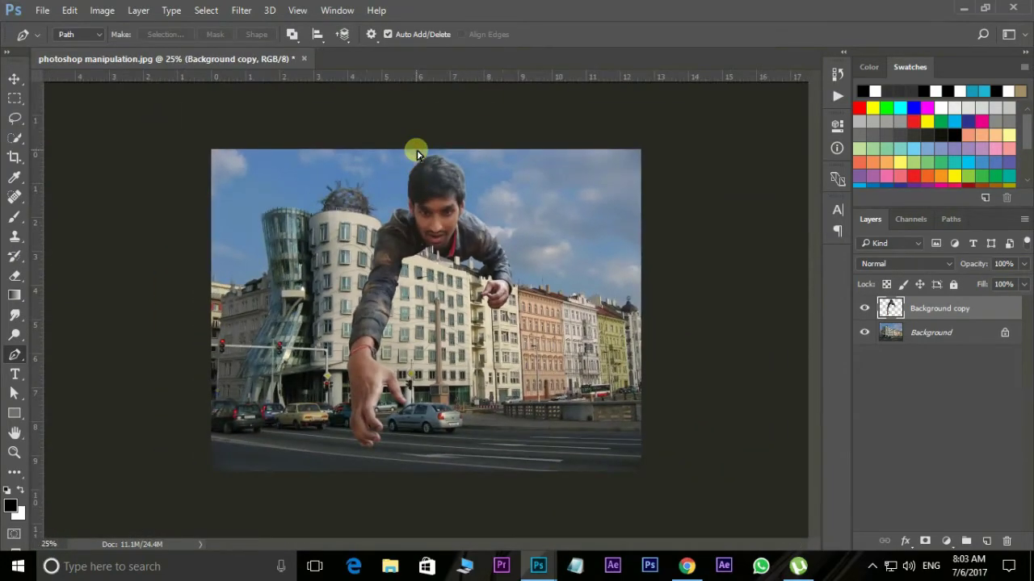
key("ctrl+plus")
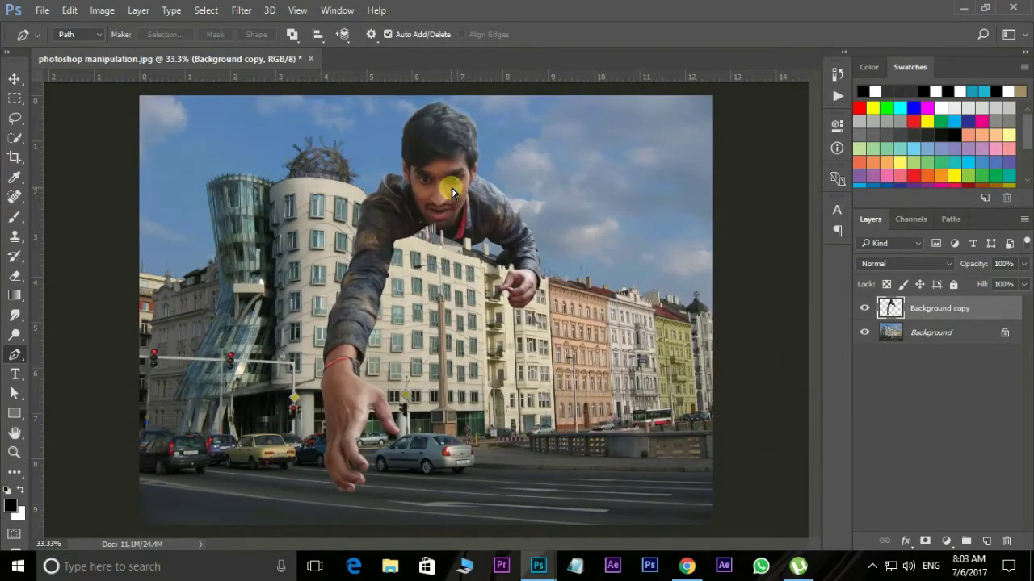
key("ctrl+o")
Open the enhanced-buzz photo and switch to the Quick Selection Tool.
left_click(497, 145)
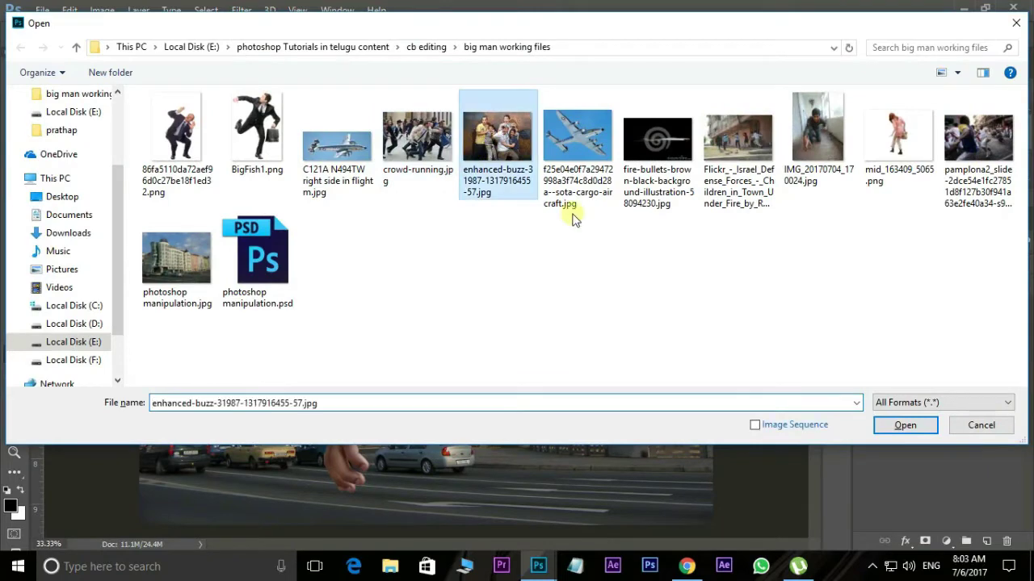
left_click(906, 426)
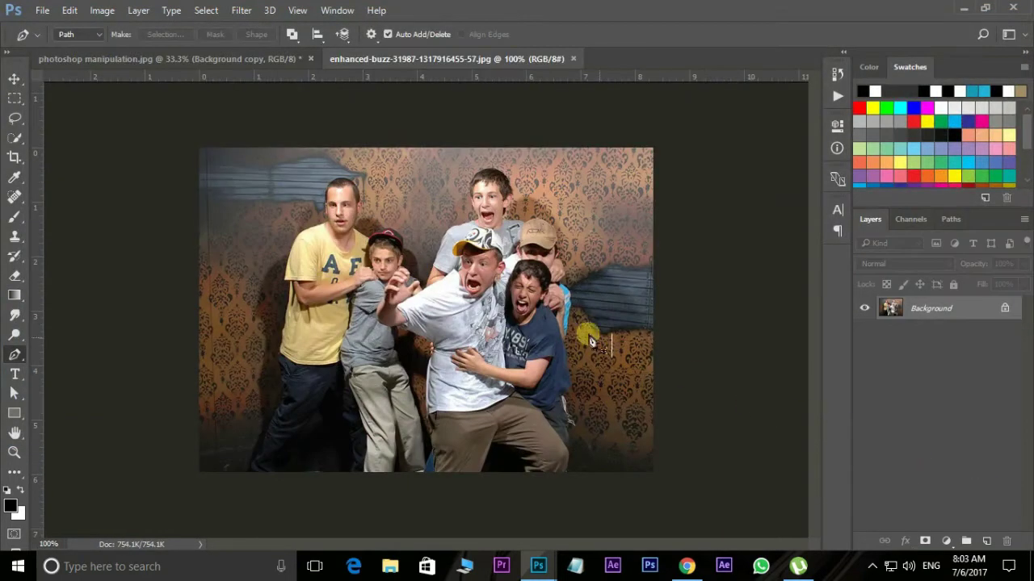
left_click(15, 138)
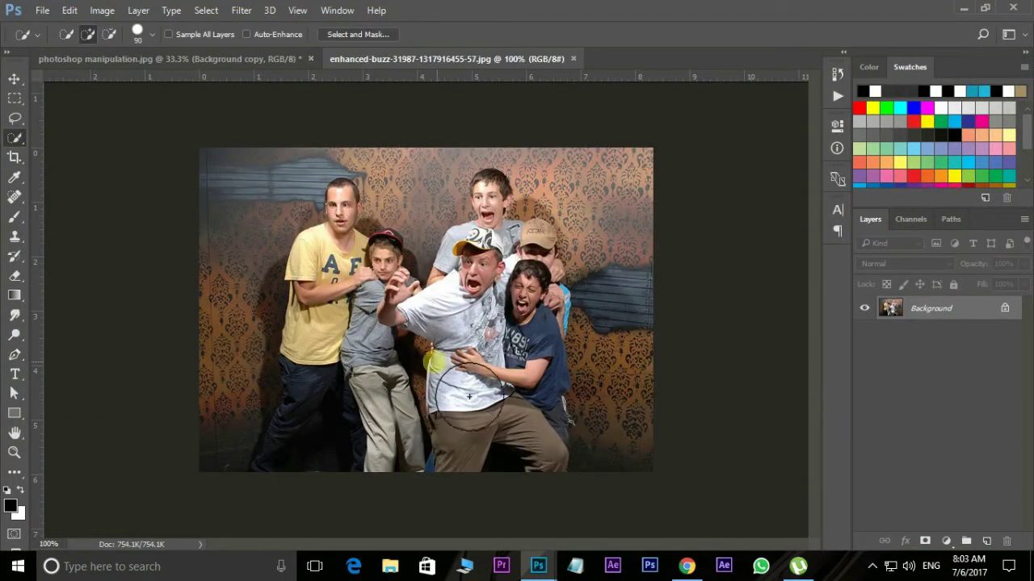
Paint a quick selection over the boys with a smaller brush, covering faces and trousers.
left_click_drag(475, 340, 493, 202)
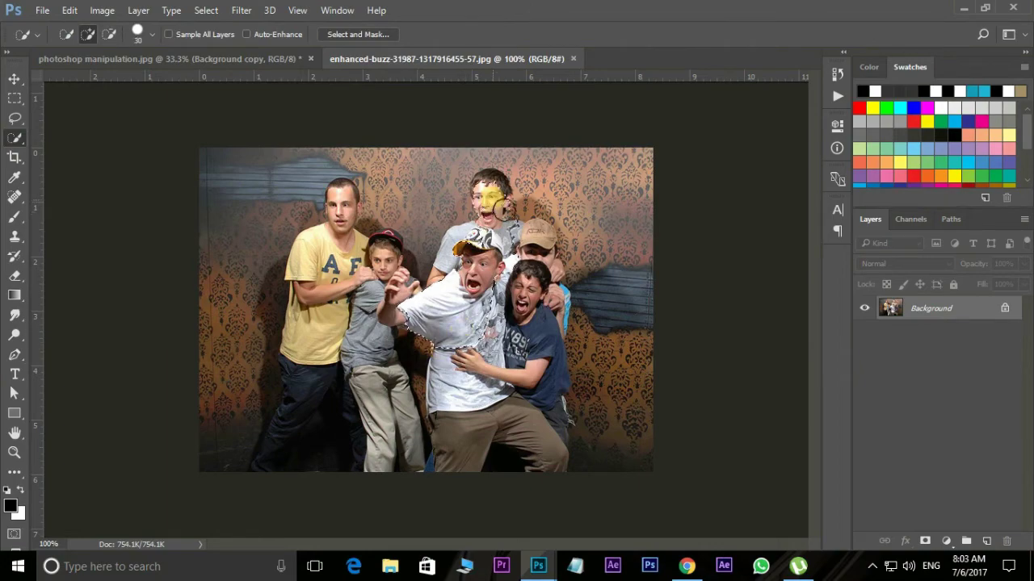
scroll(489, 179, "up", 2)
key("bracketleft")
key("bracketleft")
key("bracketleft")
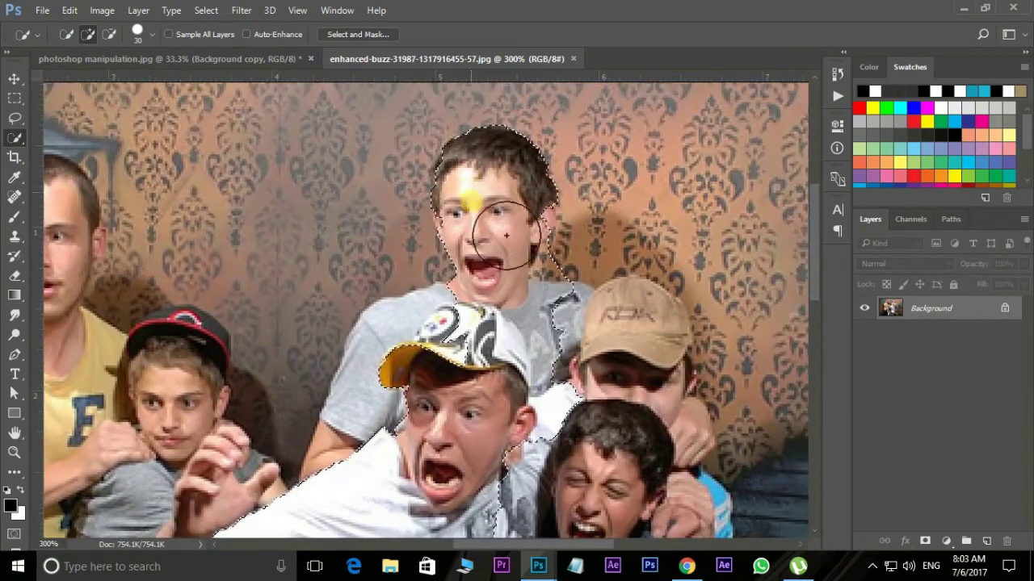
mouse_move(500, 236)
left_mouse_down()
mouse_move(652, 331)
mouse_move(600, 137)
mouse_move(654, 335)
mouse_move(595, 256)
mouse_move(623, 444)
mouse_move(577, 185)
mouse_move(413, 447)
mouse_move(503, 404)
left_mouse_up()
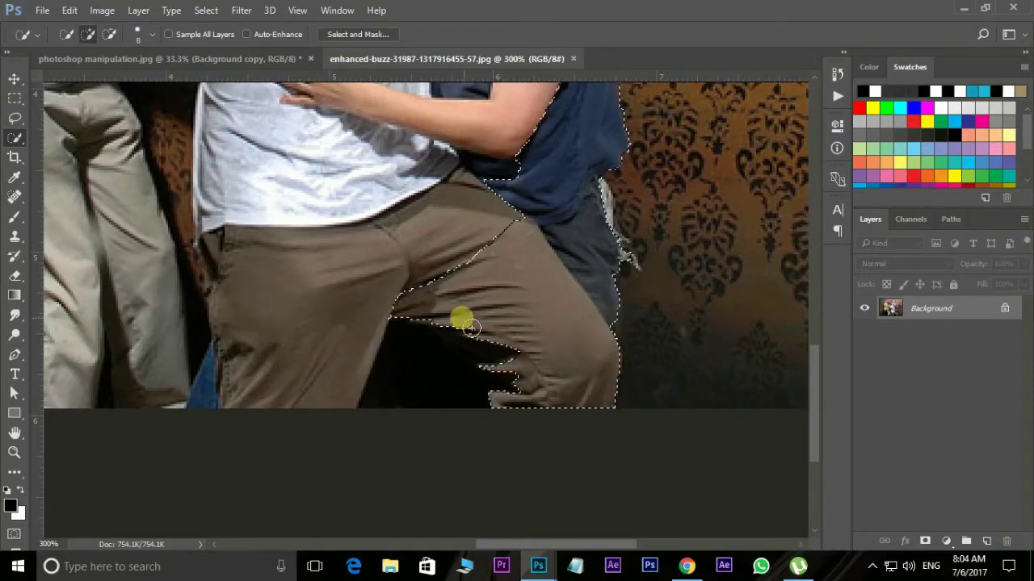
mouse_move(415, 312)
left_mouse_down()
mouse_move(314, 317)
mouse_move(342, 330)
mouse_move(310, 410)
mouse_move(288, 247)
mouse_move(337, 358)
mouse_move(311, 253)
mouse_move(264, 204)
left_mouse_up()
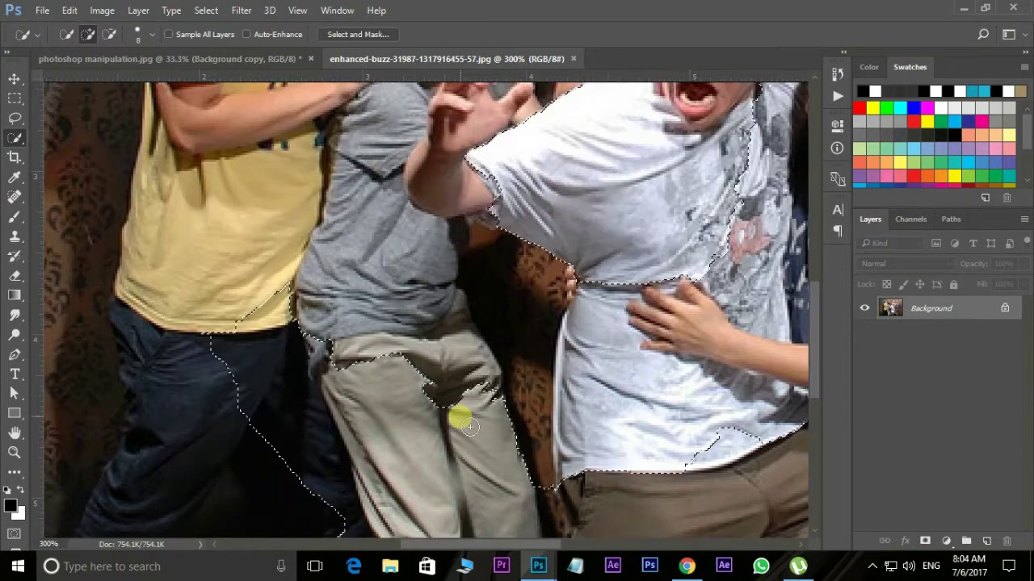
scroll(461, 415, "up", 5)
mouse_move(461, 416)
left_mouse_down()
mouse_move(337, 299)
mouse_move(215, 445)
left_mouse_up()
Refine the selection edges while zoomed, including around the ear and cap.
scroll(282, 335, "down", 4)
scroll(282, 335, "up", 5)
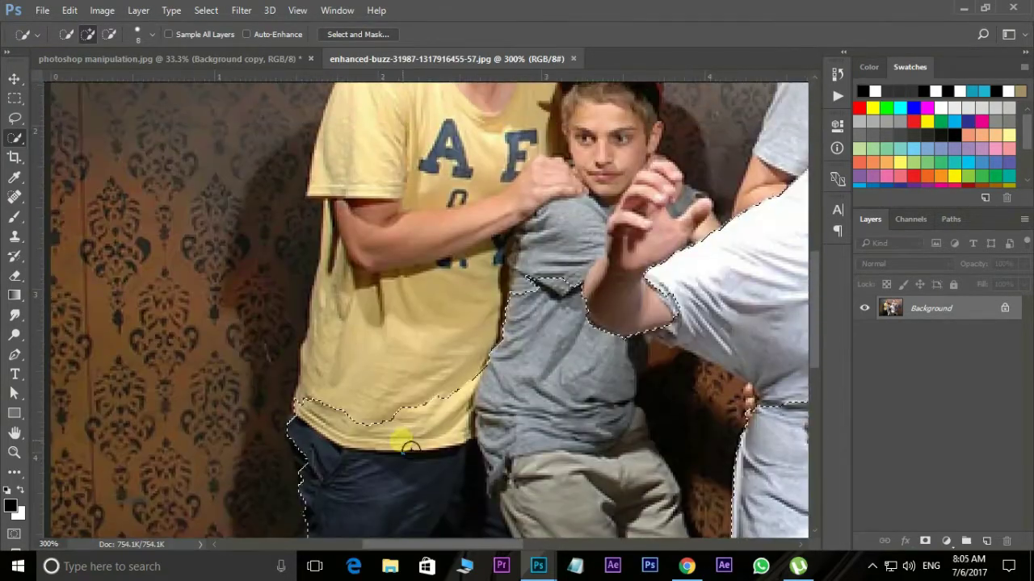
scroll(397, 281, "up", 5)
left_click_drag(371, 347, 618, 272)
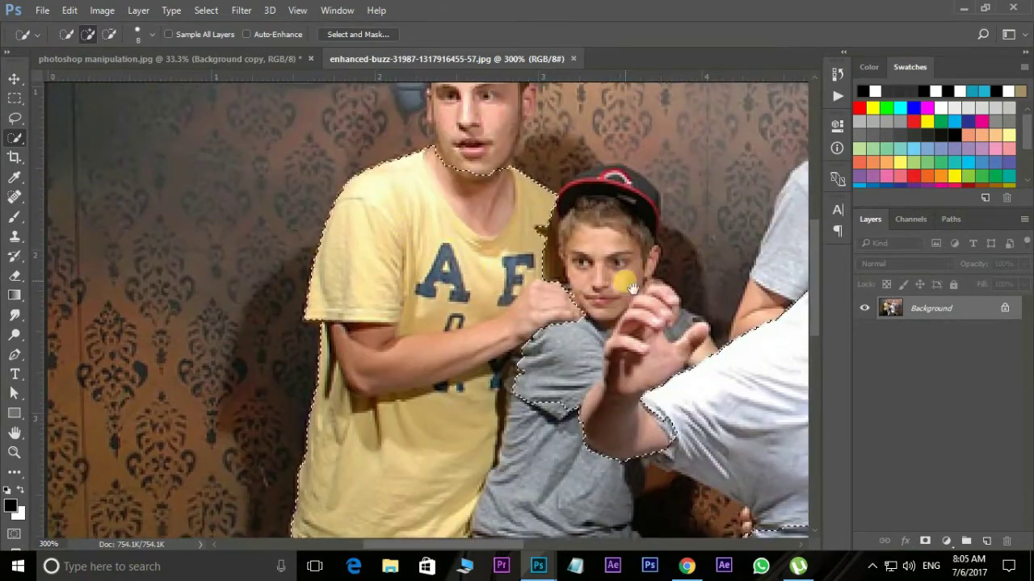
scroll(619, 272, "up", 3)
mouse_move(428, 202)
left_mouse_down()
mouse_move(419, 176)
mouse_move(483, 216)
mouse_move(473, 231)
left_mouse_up()
scroll(474, 231, "down", 1)
mouse_move(535, 282)
left_mouse_down()
mouse_move(548, 275)
mouse_move(485, 384)
mouse_move(556, 337)
left_mouse_up()
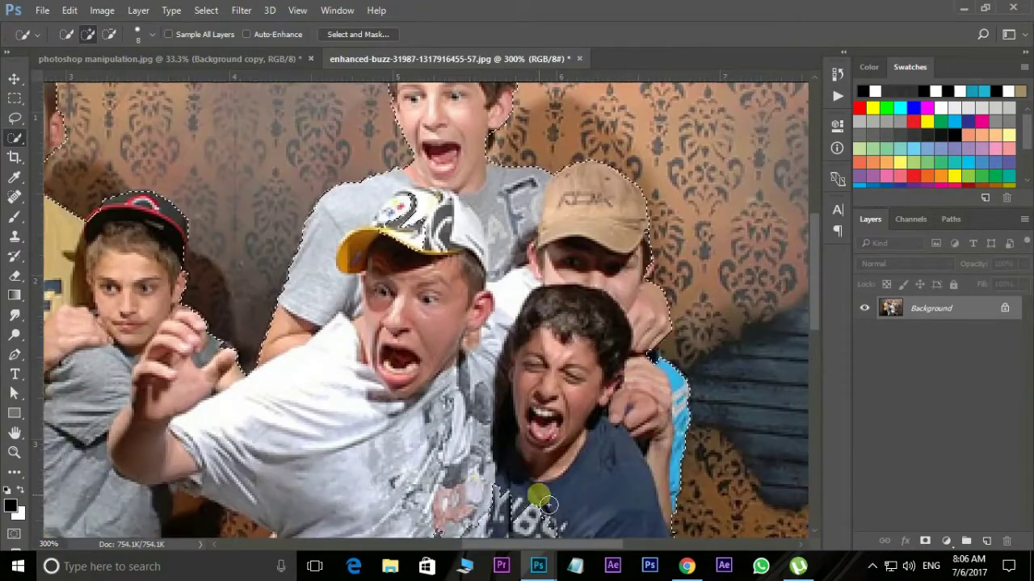
scroll(484, 489, "down", 5)
scroll(452, 364, "down", 3)
scroll(434, 248, "down", 5)
scroll(476, 323, "up", 4)
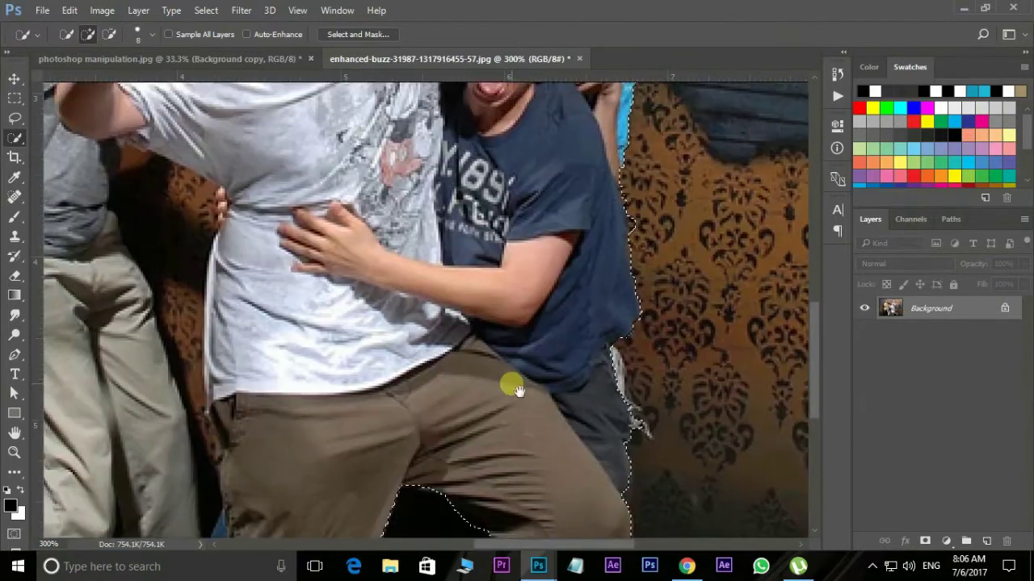
scroll(619, 452, "up", 7)
scroll(541, 412, "down", 5)
key("ctrl+minus")
key("ctrl+minus")
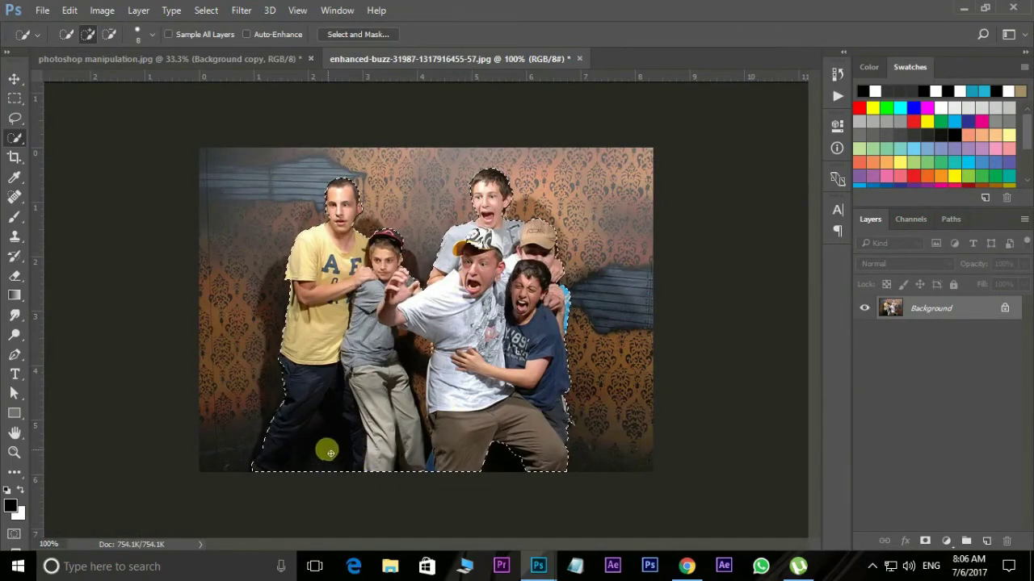
Subtract the wallpaper gaps beside the boys' legs and edges with the Lasso Tool.
left_click(15, 117)
left_click(73, 117)
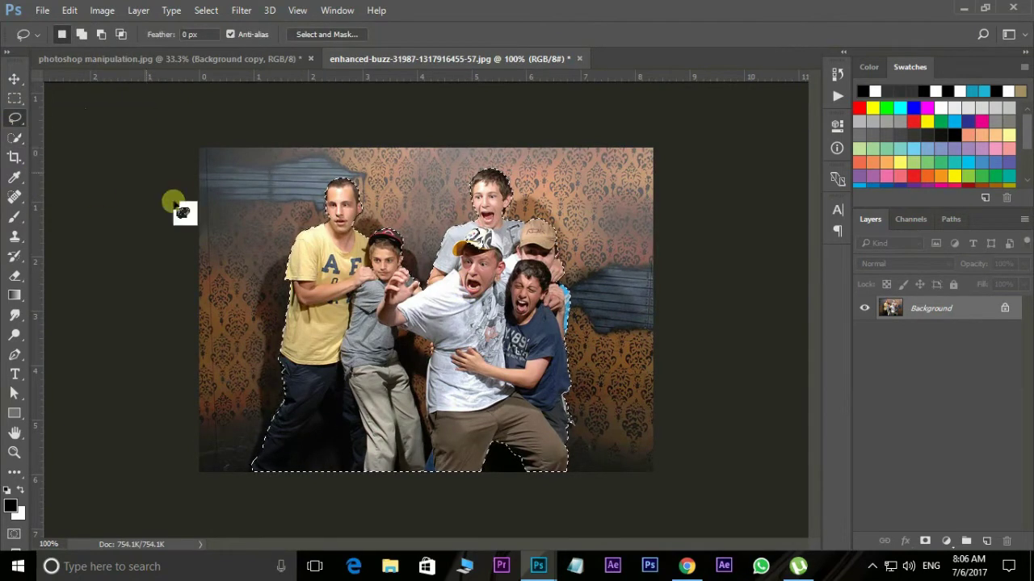
key("alt")
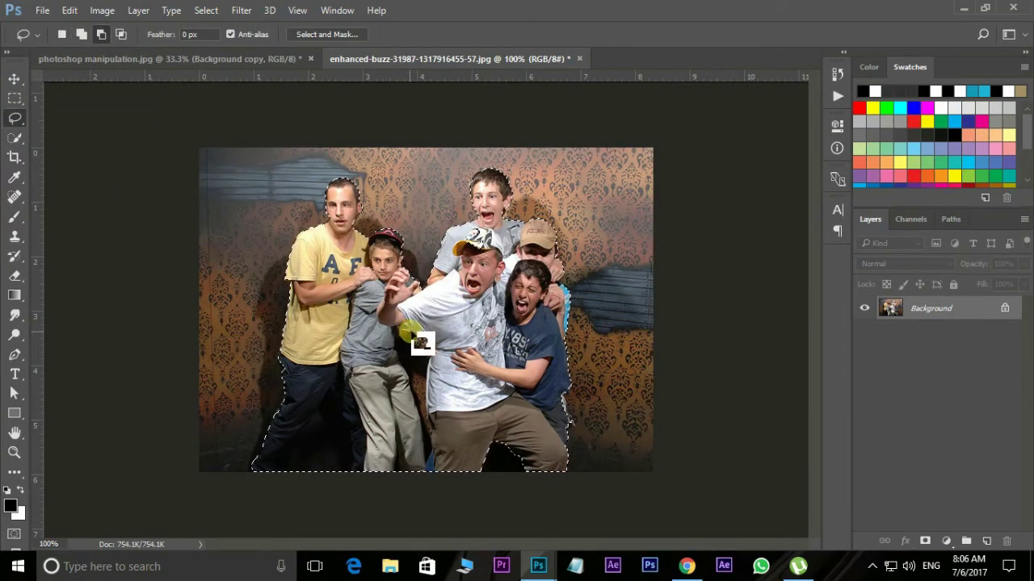
left_click_drag(433, 343, 398, 340)
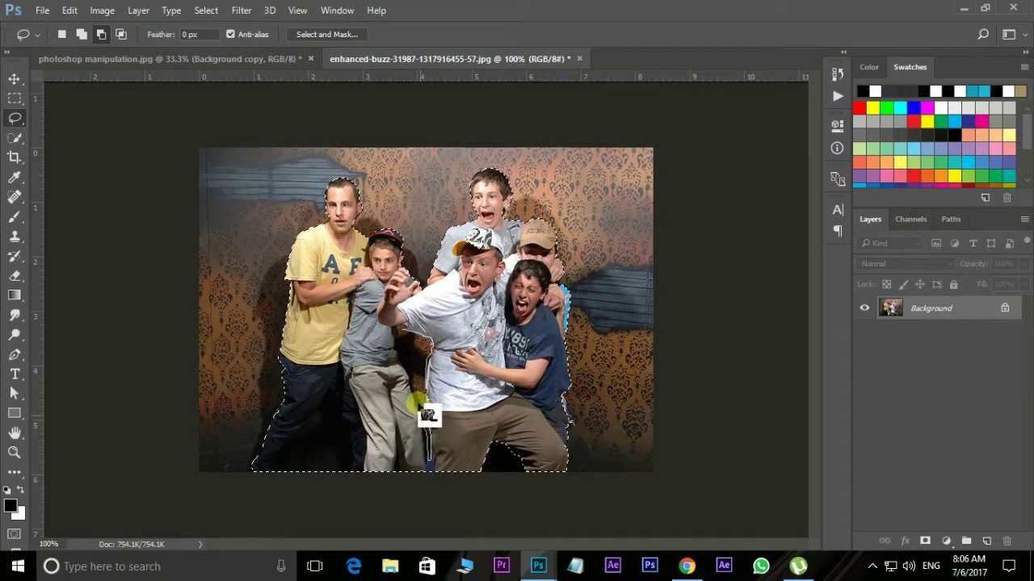
left_click_drag(397, 342, 441, 460)
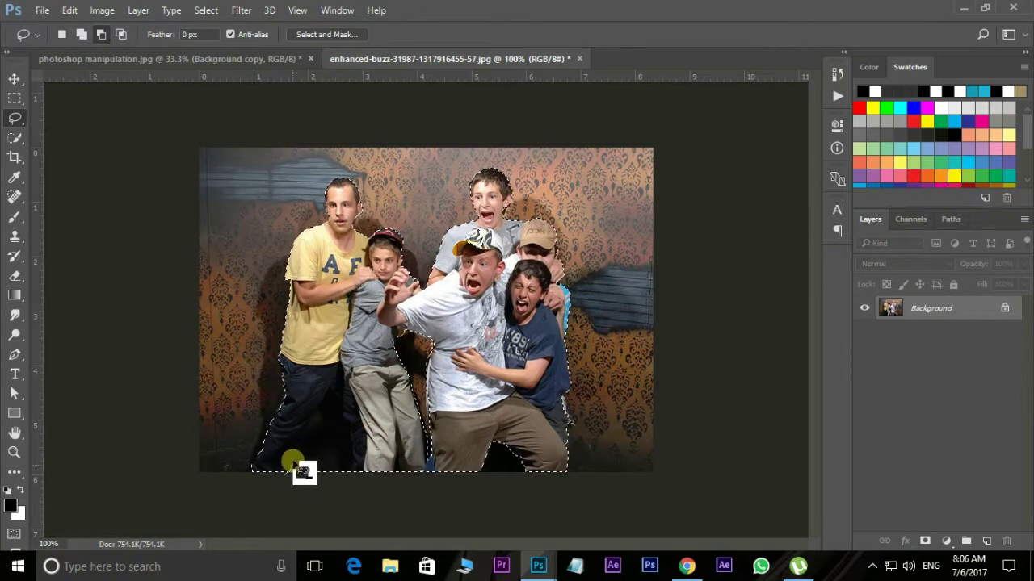
mouse_move(291, 472)
left_mouse_down()
mouse_move(325, 406)
mouse_move(278, 479)
left_mouse_up()
Refine the selection in Select and Mask, outputting the boys to a new layer.
left_click(341, 32)
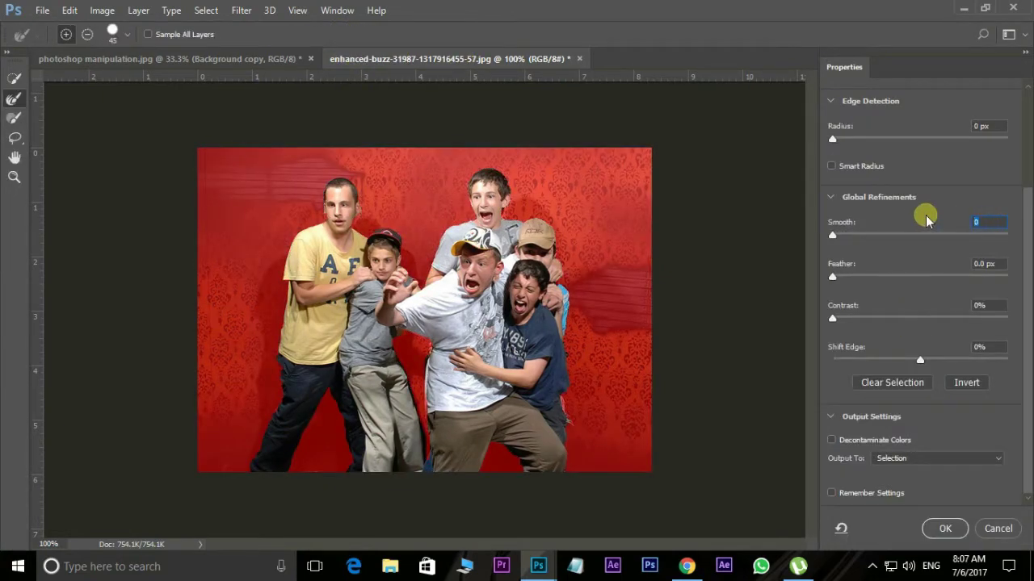
type("5")
left_click(921, 458)
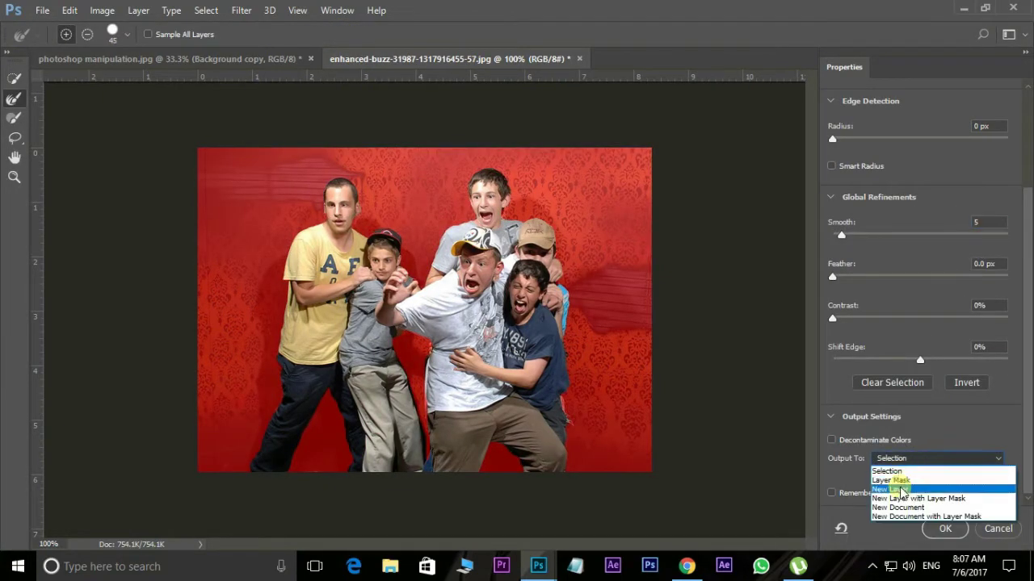
left_click(896, 482)
left_click(947, 530)
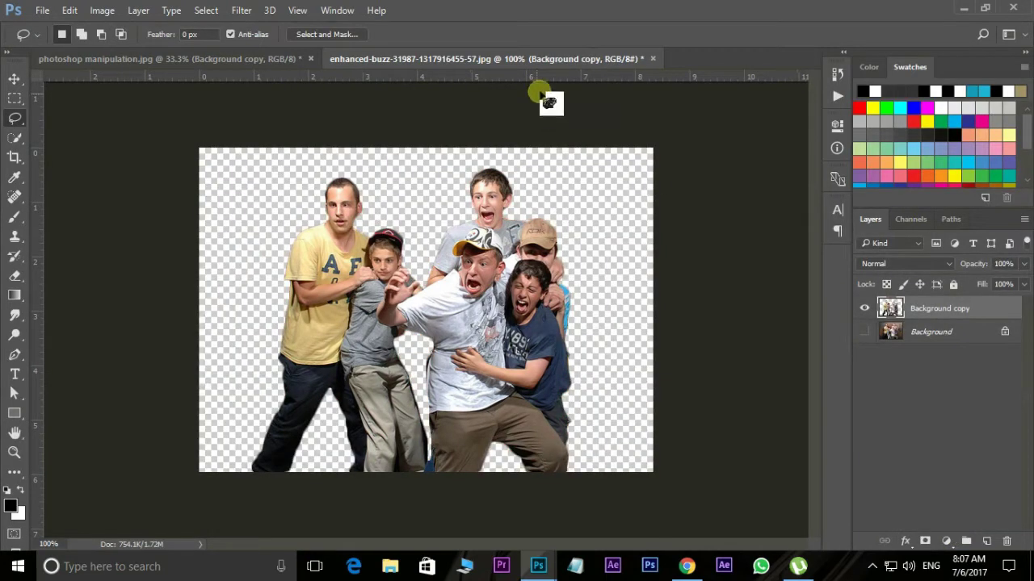
Drag the boys cut-out into the city composite and move them down onto the street.
left_click_drag(534, 61, 627, 123)
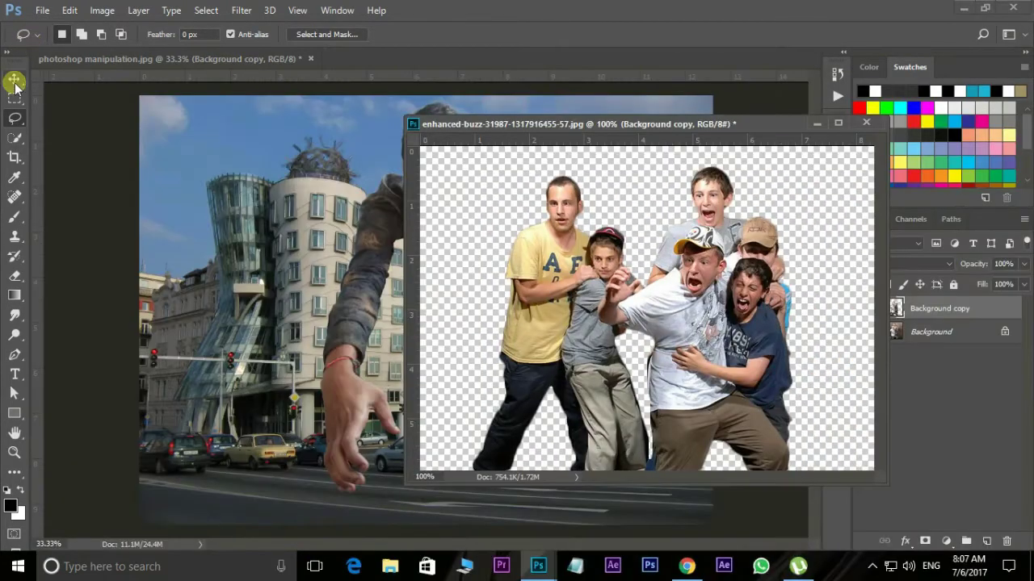
left_click(14, 81)
left_click_drag(702, 336, 351, 315)
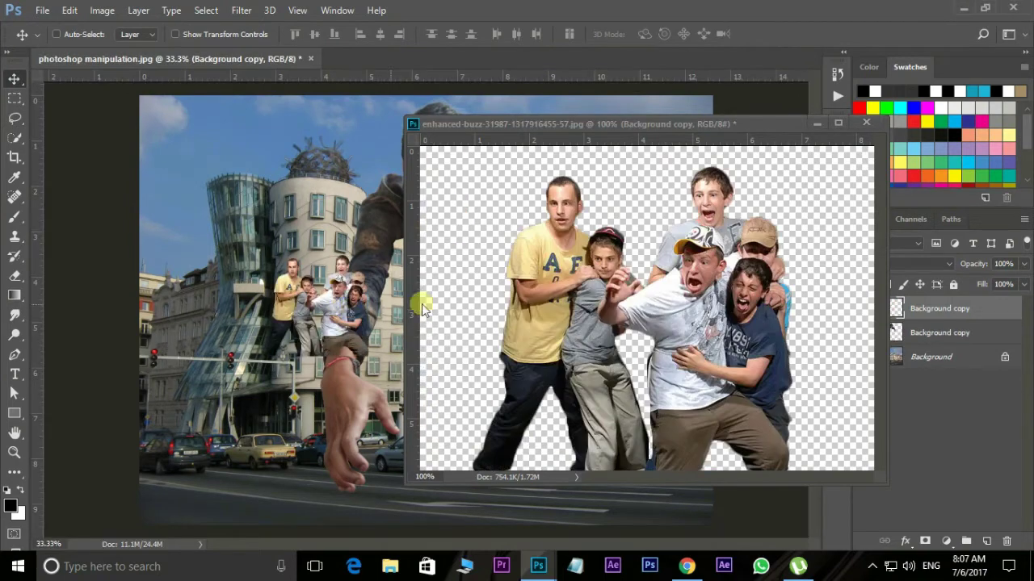
left_click(813, 123)
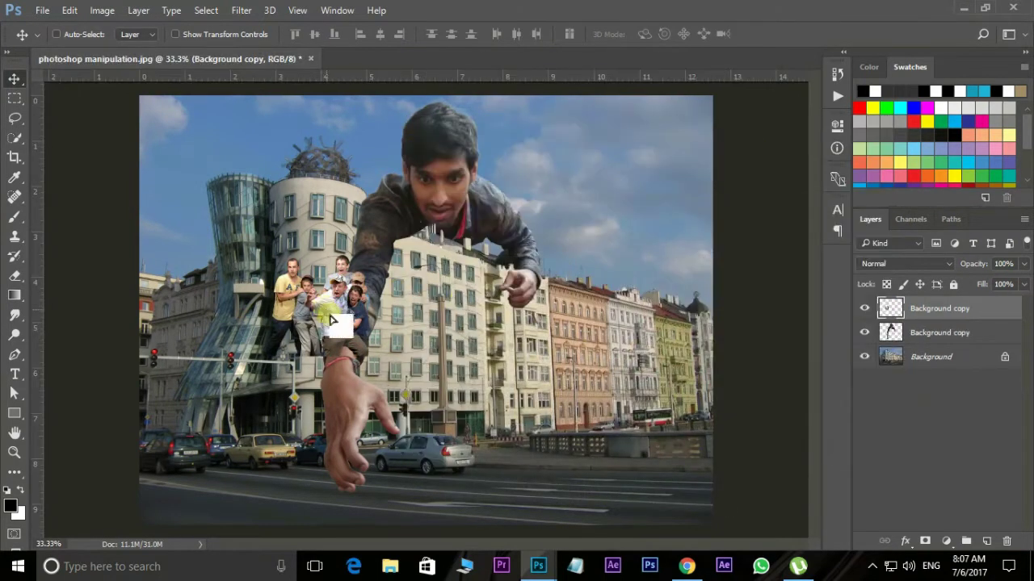
mouse_move(340, 323)
left_mouse_down()
mouse_move(370, 483)
mouse_move(410, 506)
mouse_move(390, 495)
left_mouse_up()
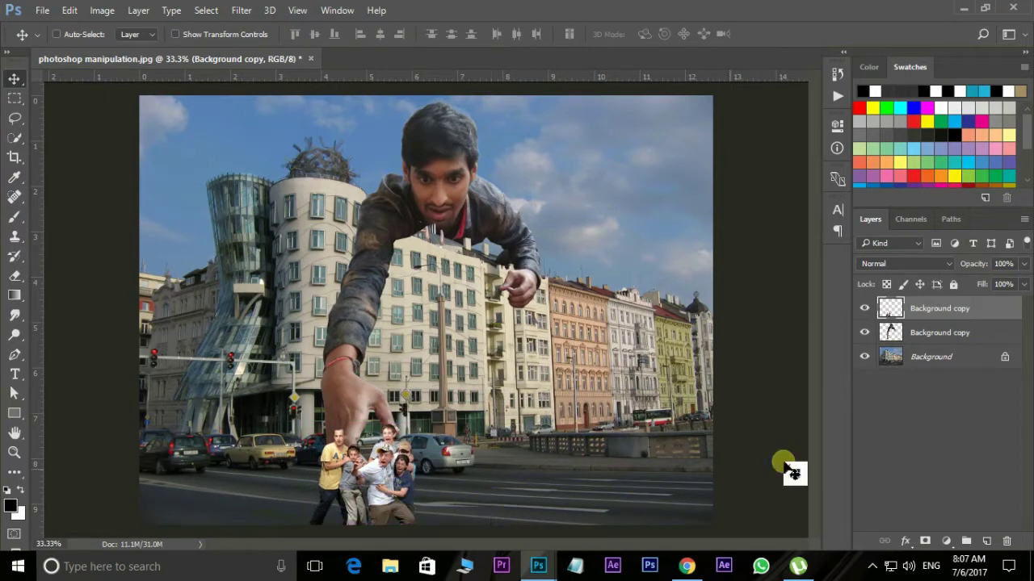
Move the boys layer below the man's layer and nudge them under his hand.
left_click(958, 335, "shift")
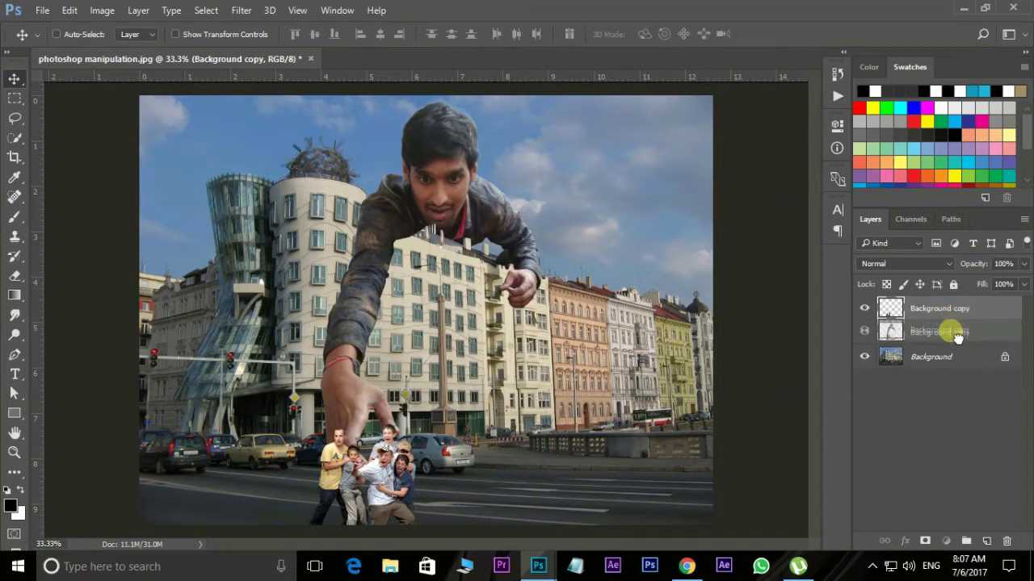
key("ctrl+bracketleft")
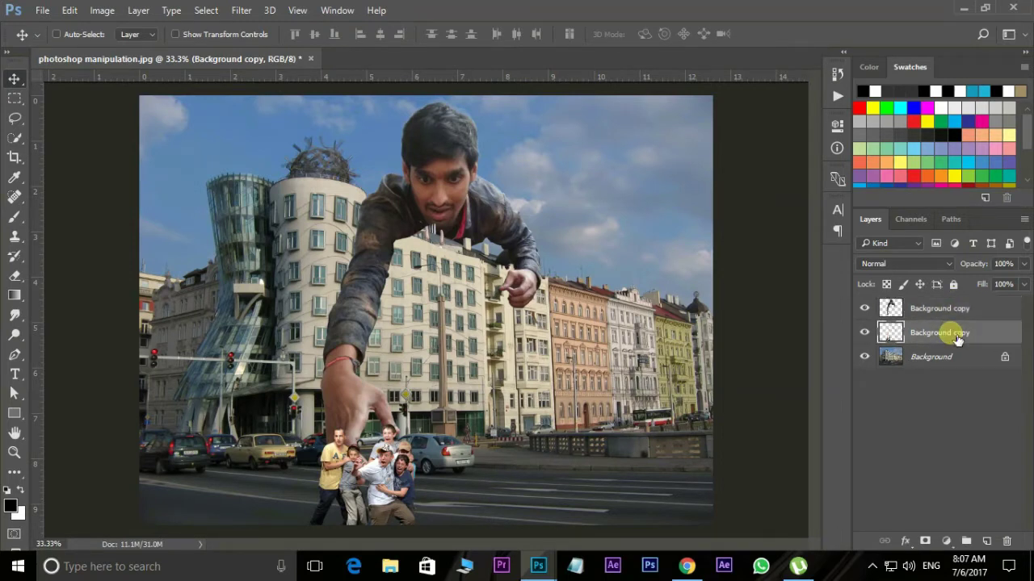
key("ctrl+equal")
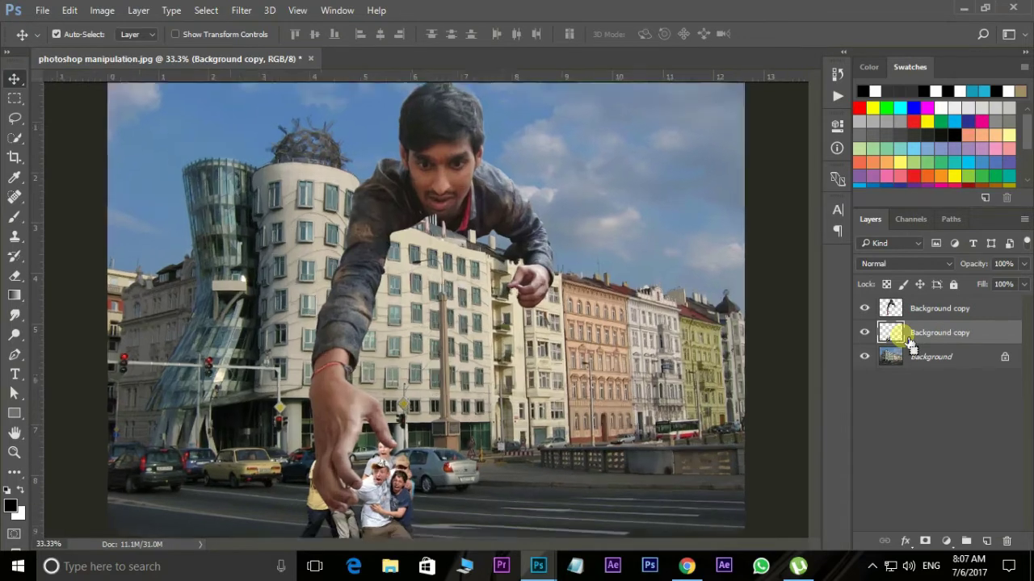
scroll(790, 404, "down", 5)
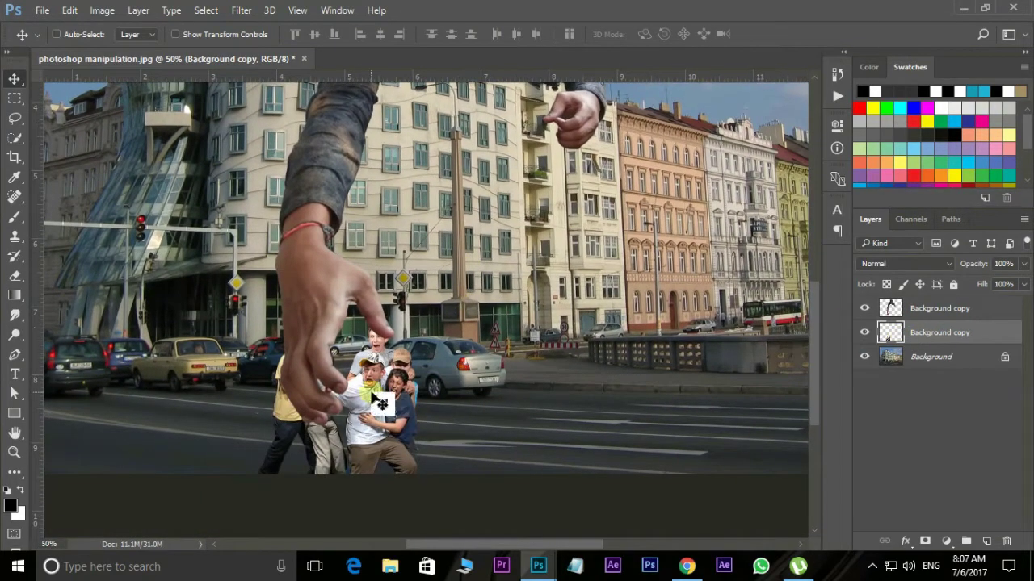
left_click(372, 393)
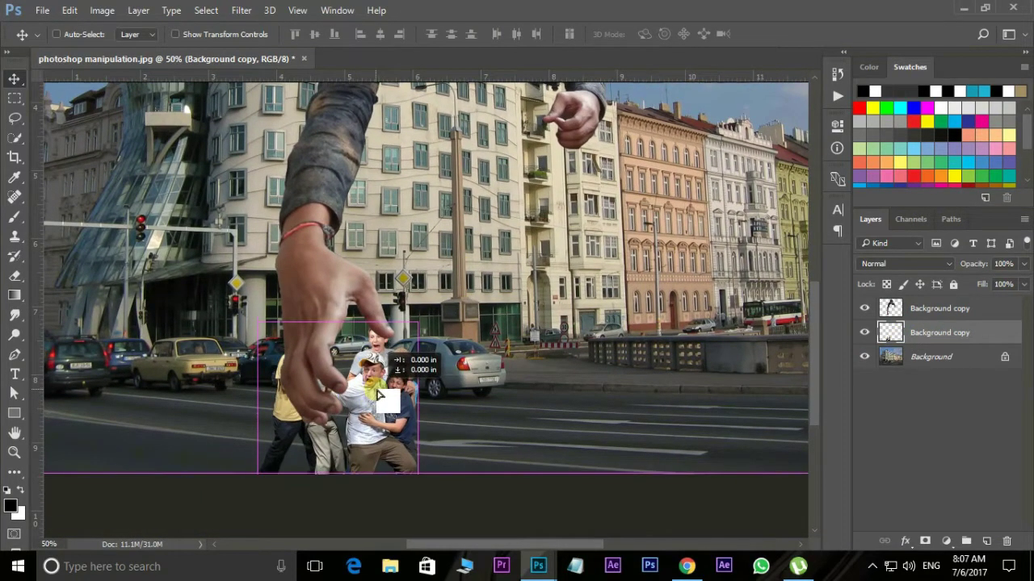
left_click_drag(372, 394, 415, 410)
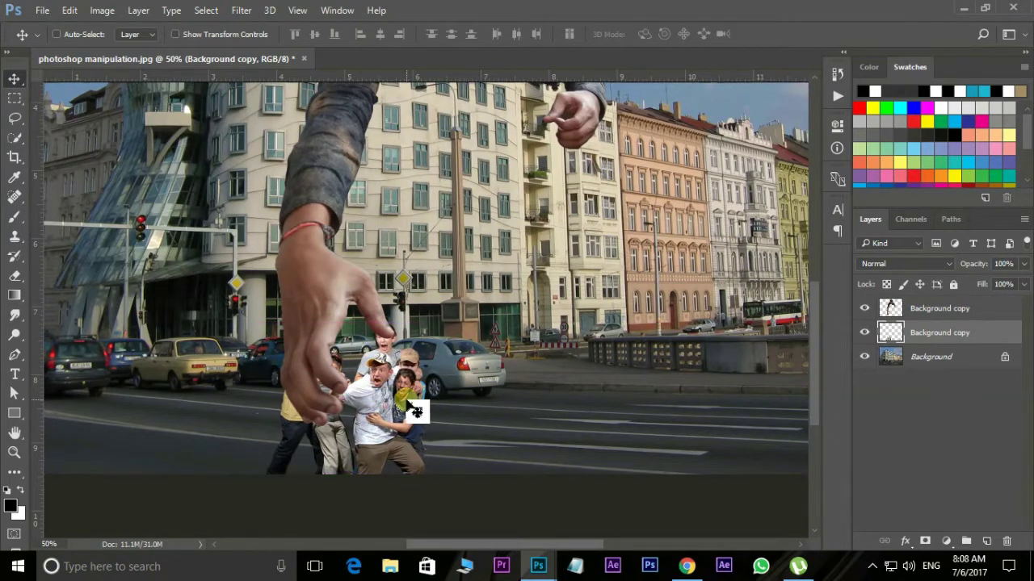
key("ctrl")
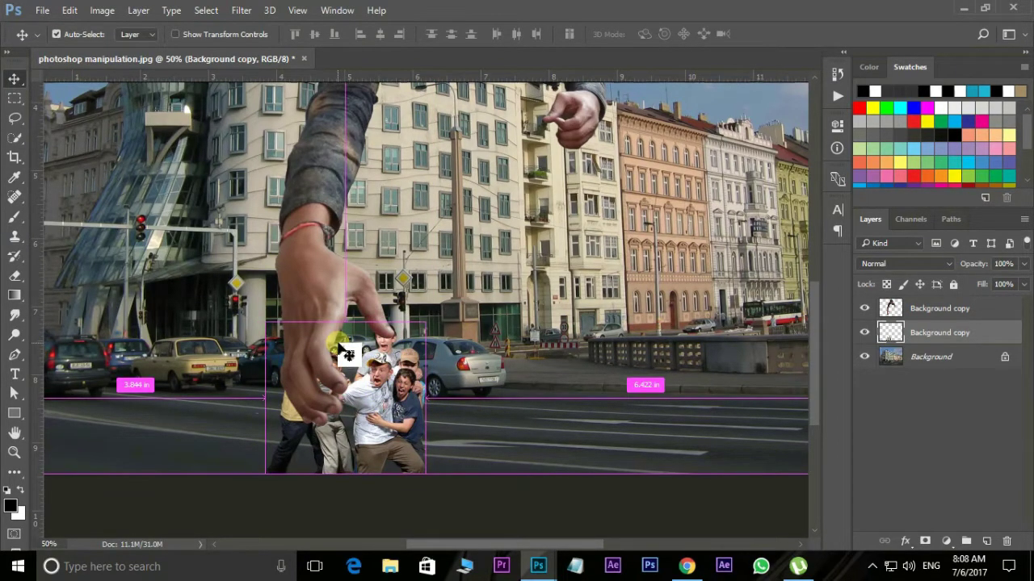
Darken the boys with a Curves adjustment lowering input 145 to output 118.
key("ctrl+m")
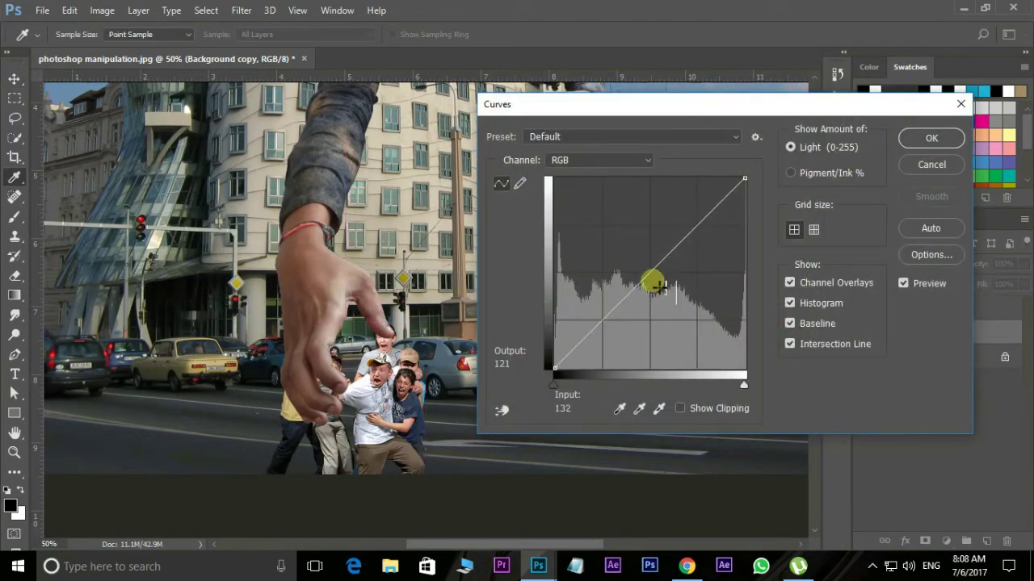
left_click_drag(659, 278, 670, 285)
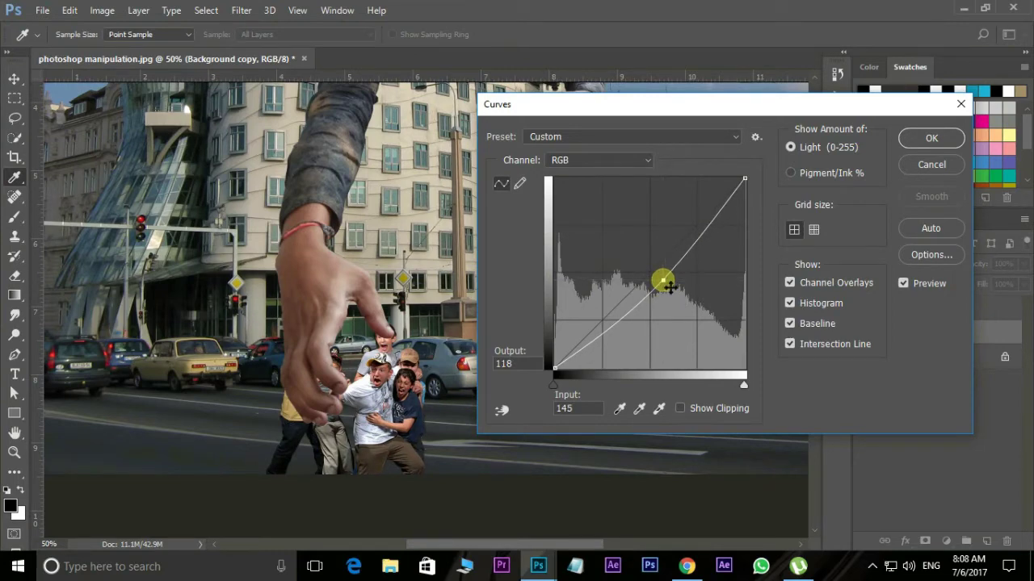
left_click(933, 142)
key("v")
key("ctrl+minus")
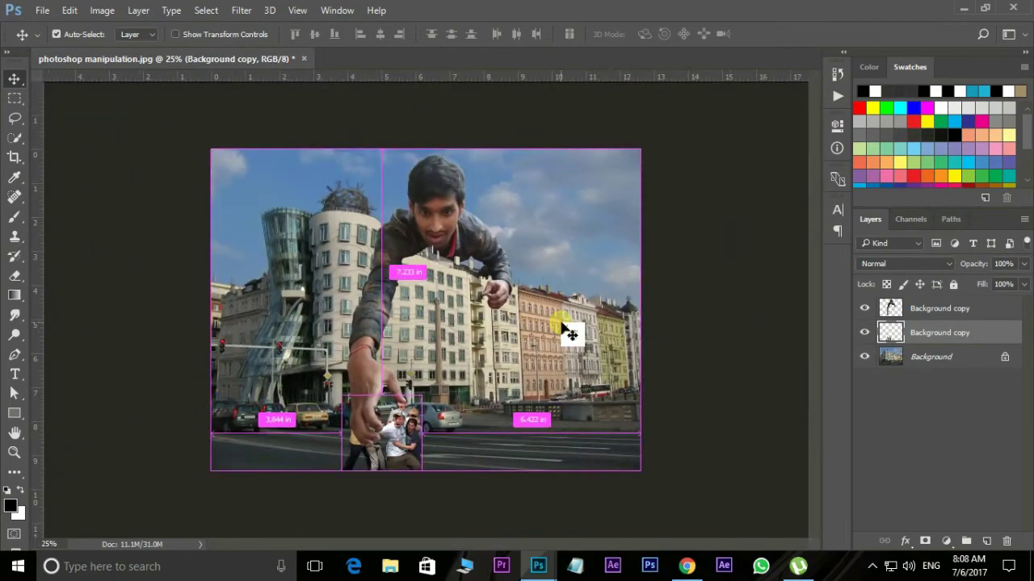
Open the suited-man PNG and drag its layer into the street composite.
key("ctrl")
key("ctrl+o")
left_click(168, 128)
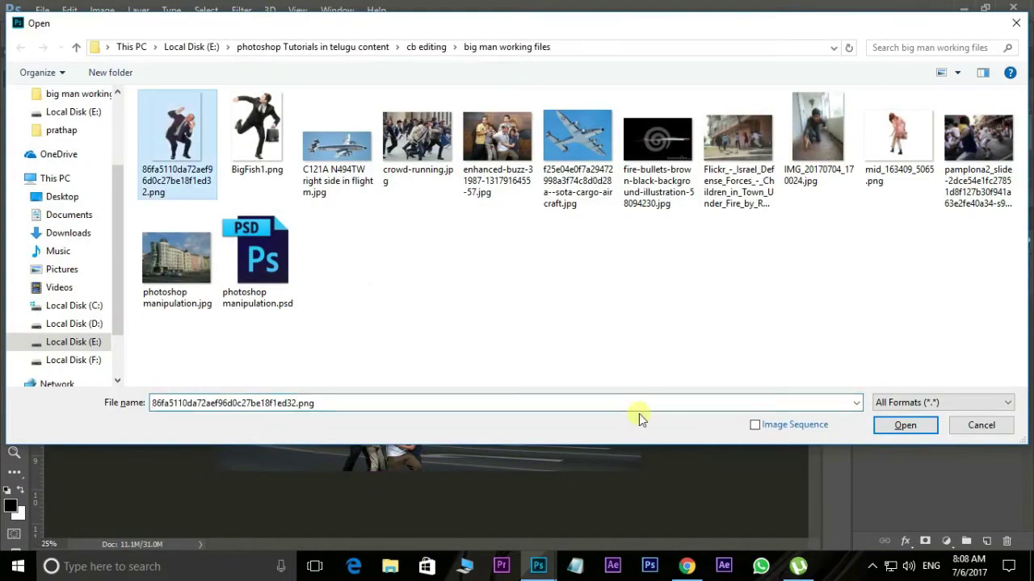
left_click(905, 425)
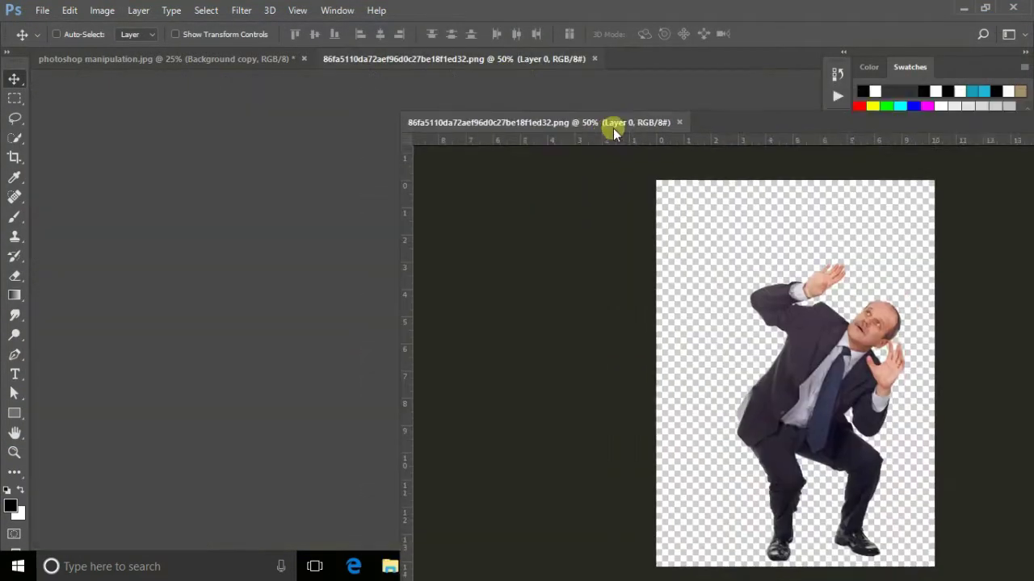
left_click_drag(511, 59, 618, 132)
mouse_move(581, 372)
left_mouse_down()
mouse_move(414, 323)
mouse_move(495, 396)
left_mouse_up()
left_click(662, 130)
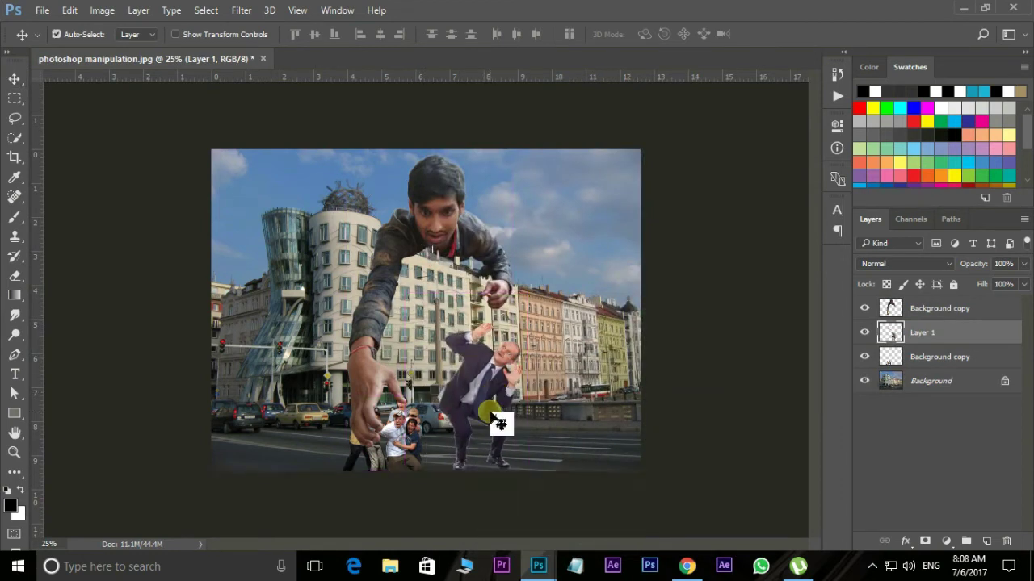
Scale the suited man down to street size and move him toward the road.
key("ctrl+t")
left_click_drag(404, 289, 436, 333)
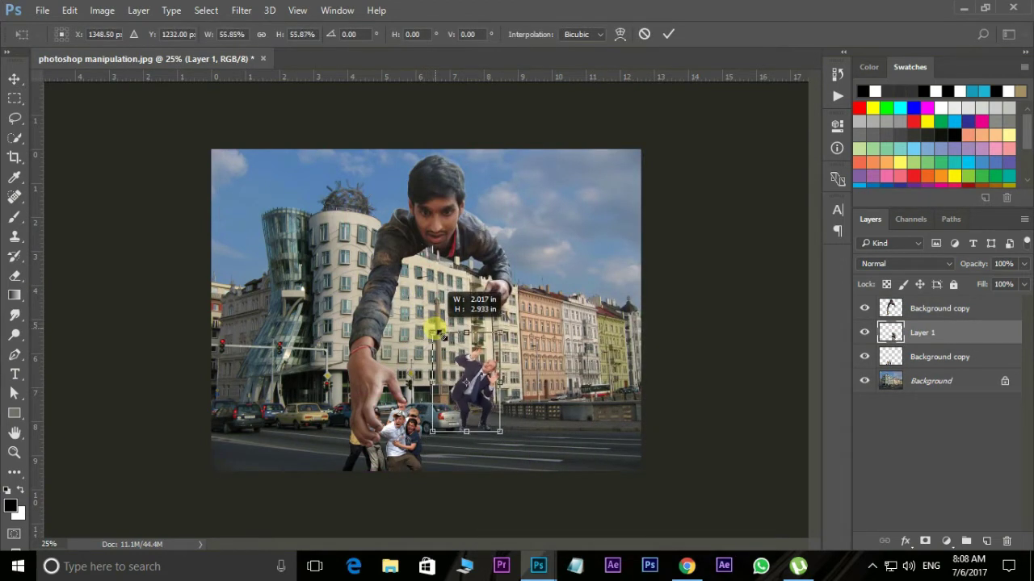
key("Return")
mouse_move(440, 338)
left_mouse_down()
mouse_move(475, 395)
mouse_move(470, 410)
left_mouse_up()
key("ctrl+t")
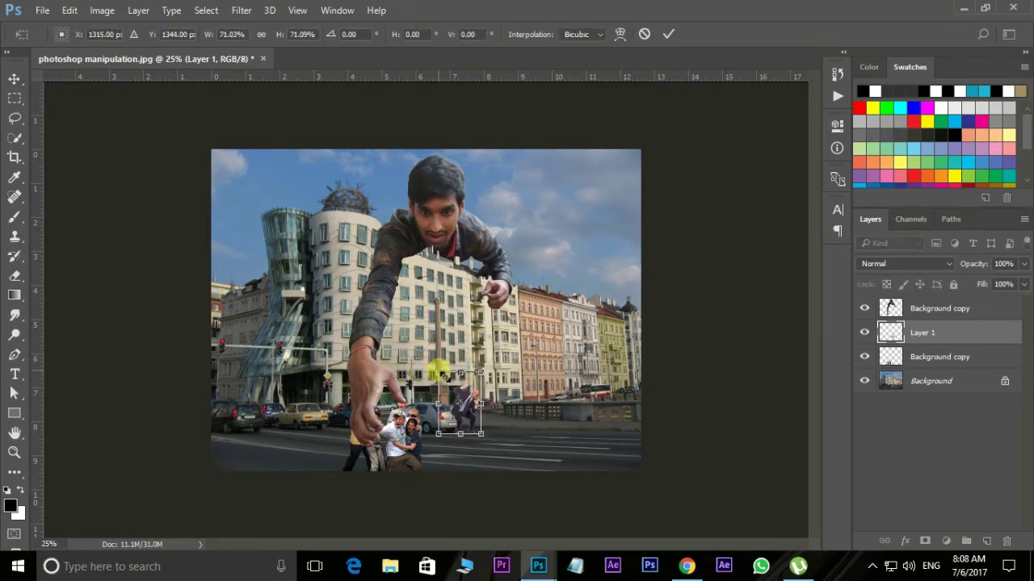
key("Return")
Fine-tune the suited man's size and position on the road right of the boys.
key("ctrl+plus")
scroll(487, 457, "down", 3)
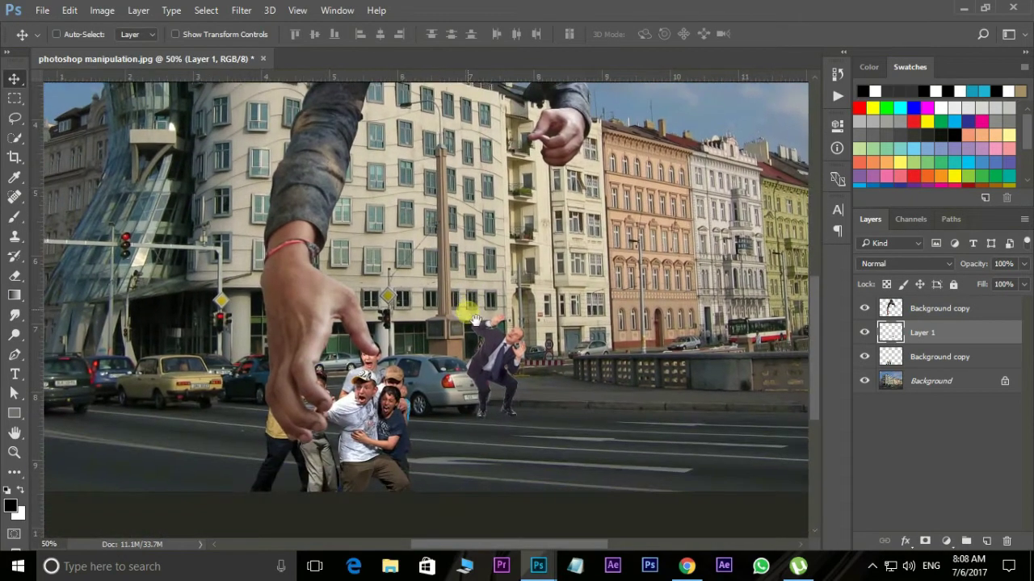
mouse_move(508, 361)
left_mouse_down()
mouse_move(517, 426)
mouse_move(501, 439)
left_mouse_up()
key("ctrl+t")
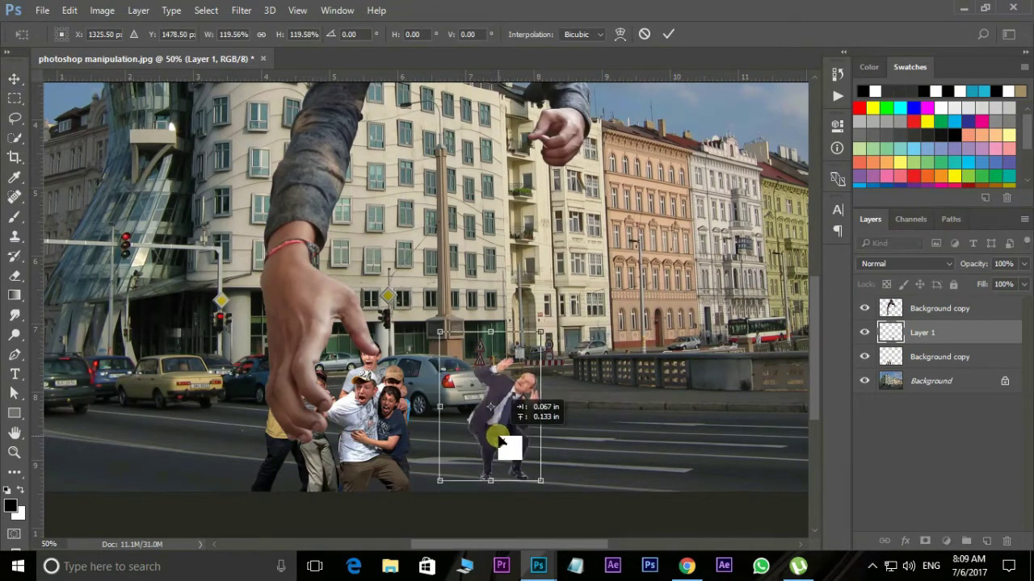
key("Return")
key("ctrl+minus")
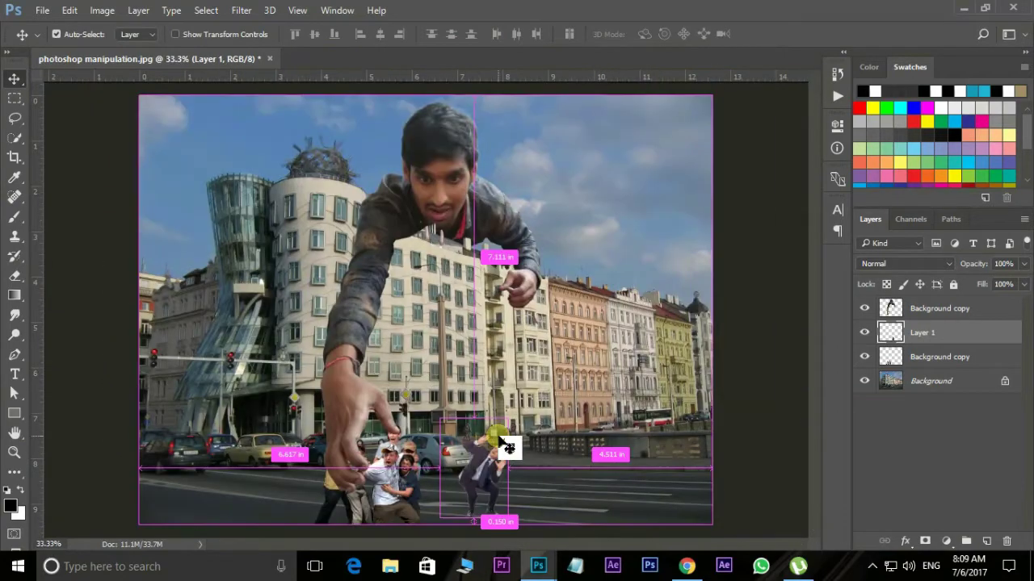
key("ctrl+t")
left_click_drag(502, 434, 504, 422)
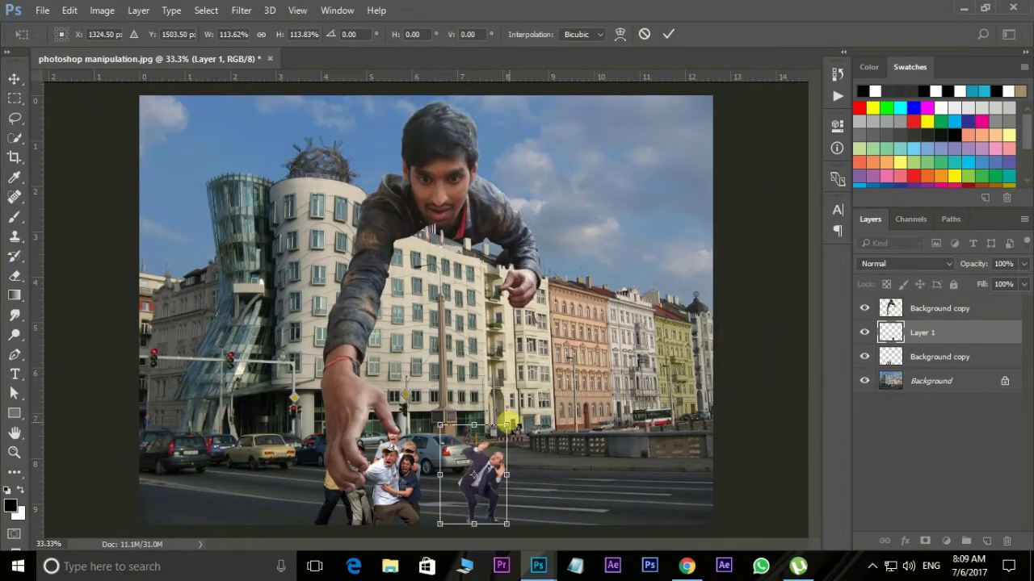
key("Return")
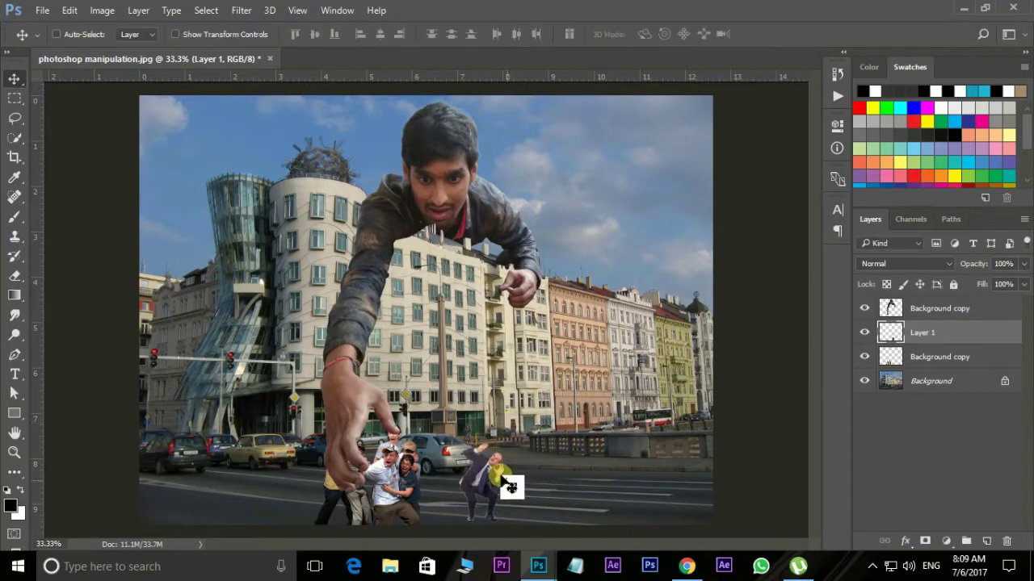
Darken the suited man slightly with a lowered Curves midtone.
key("ctrl+m")
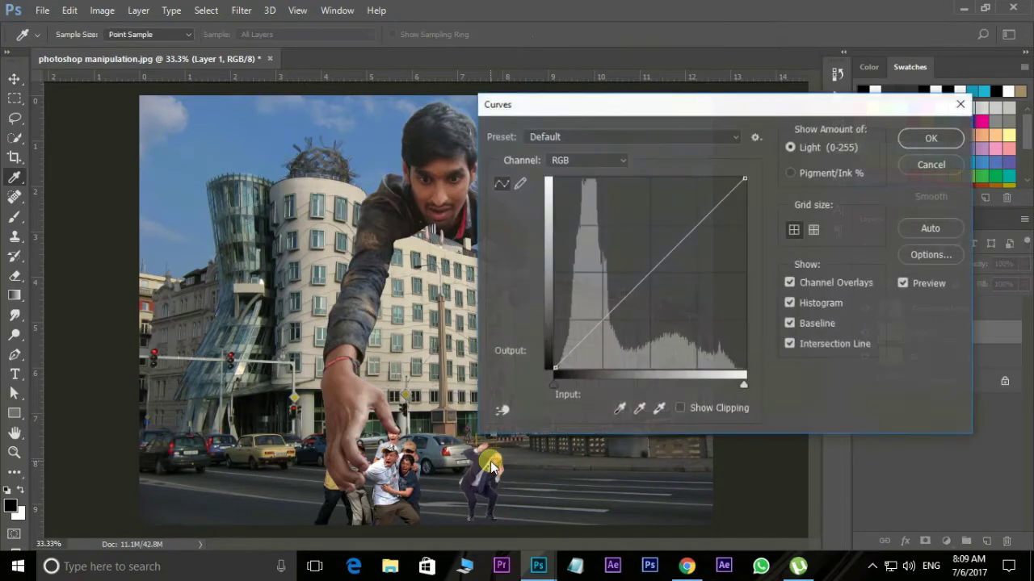
left_click_drag(656, 270, 669, 284)
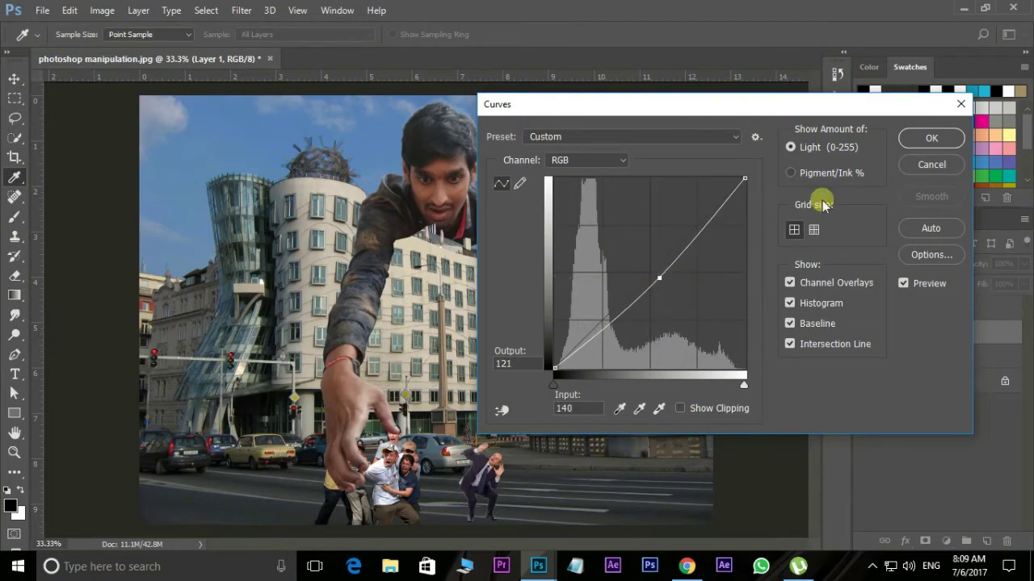
left_click(930, 139)
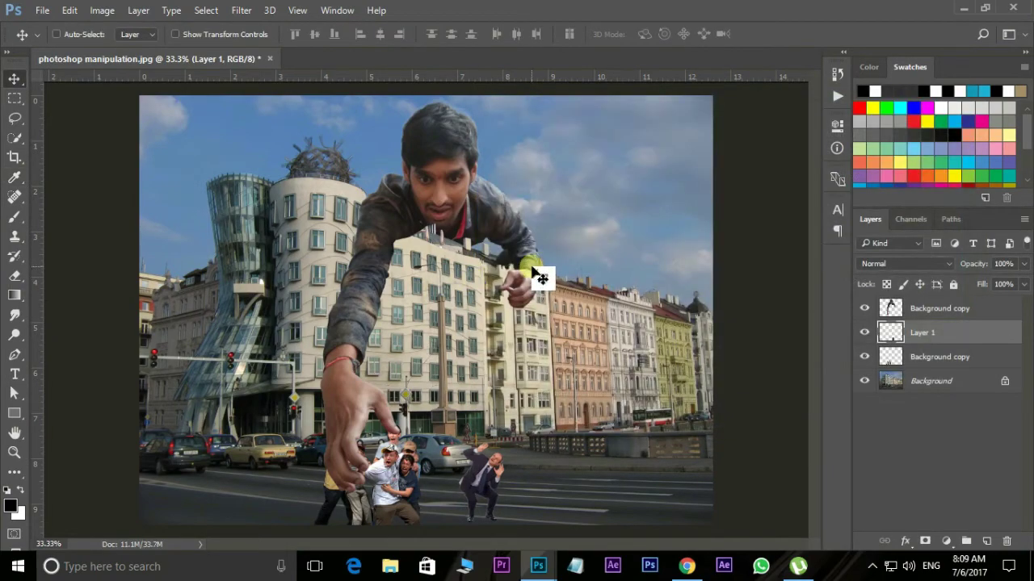
Open crowd-running.jpg in its own floating window.
key("ctrl+o")
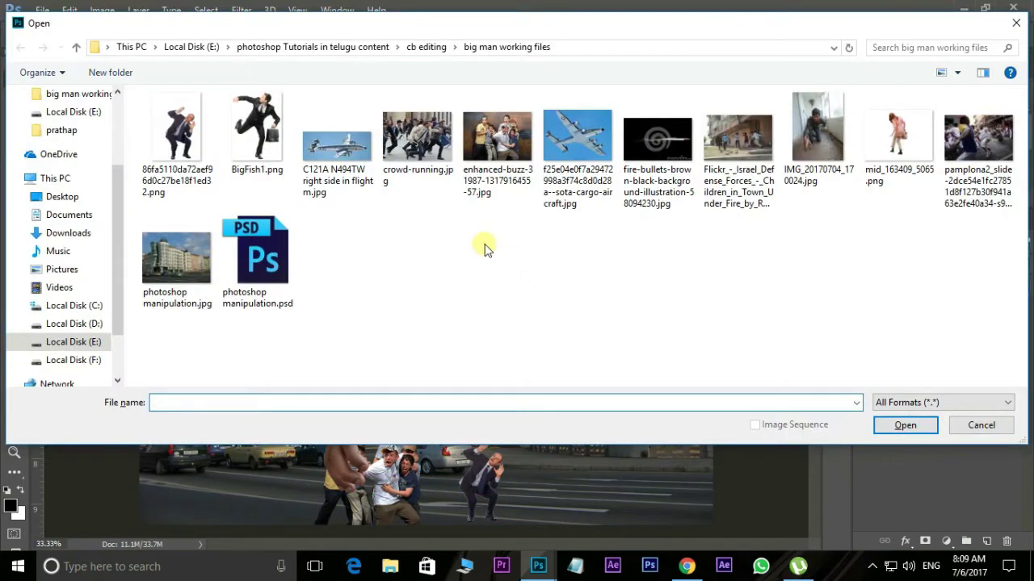
left_click(418, 138)
left_click(905, 426)
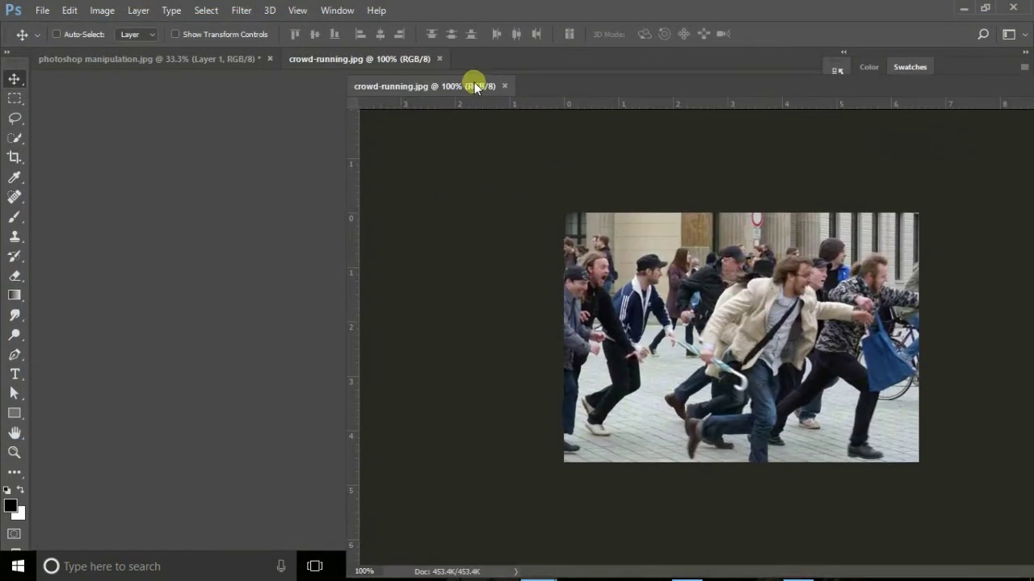
left_click_drag(410, 59, 483, 87)
Quick-select the leading runner from his head down to his legs.
left_click(15, 137)
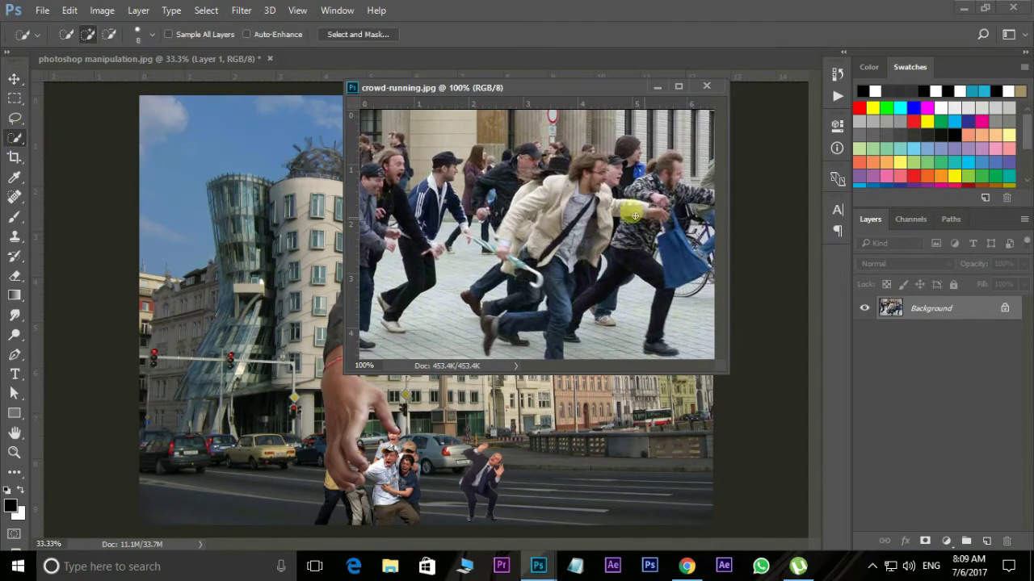
left_click_drag(452, 87, 524, 50)
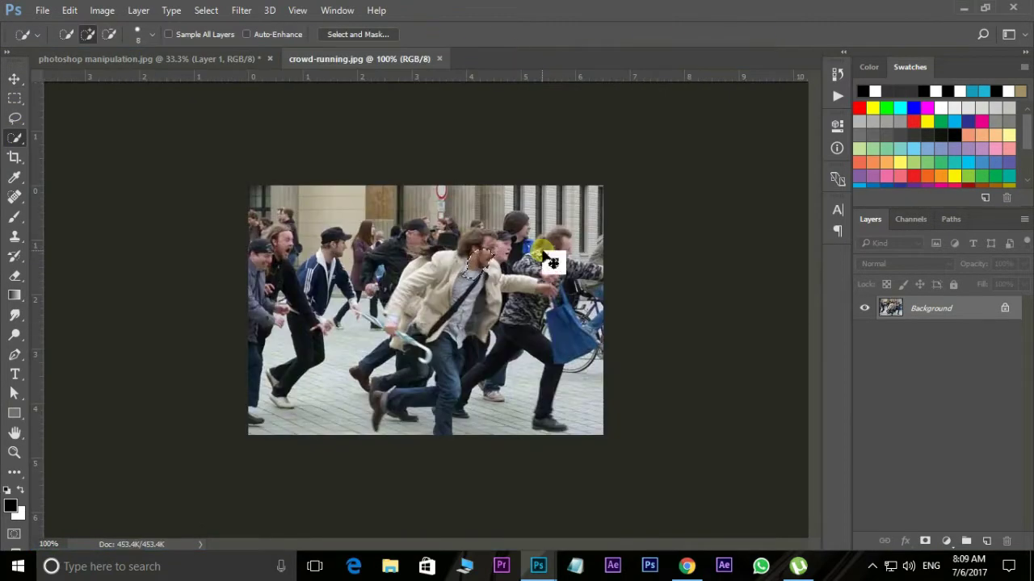
scroll(464, 255, "up", 2)
left_click_drag(541, 193, 483, 278)
scroll(482, 279, "down", 3)
scroll(457, 202, "down", 2)
mouse_move(457, 203)
left_mouse_down()
mouse_move(441, 312)
mouse_move(250, 376)
mouse_move(337, 414)
mouse_move(318, 392)
left_mouse_up()
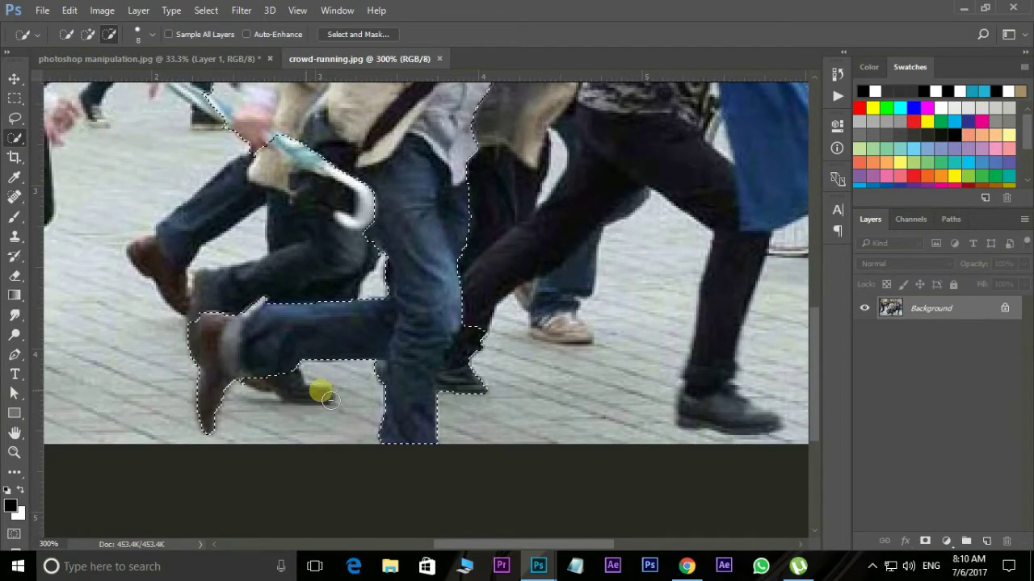
scroll(464, 349, "up", 2)
scroll(464, 350, "right", 2)
mouse_move(503, 302)
left_mouse_down()
mouse_move(444, 345)
mouse_move(581, 203)
left_mouse_up()
scroll(385, 245, "up", 3)
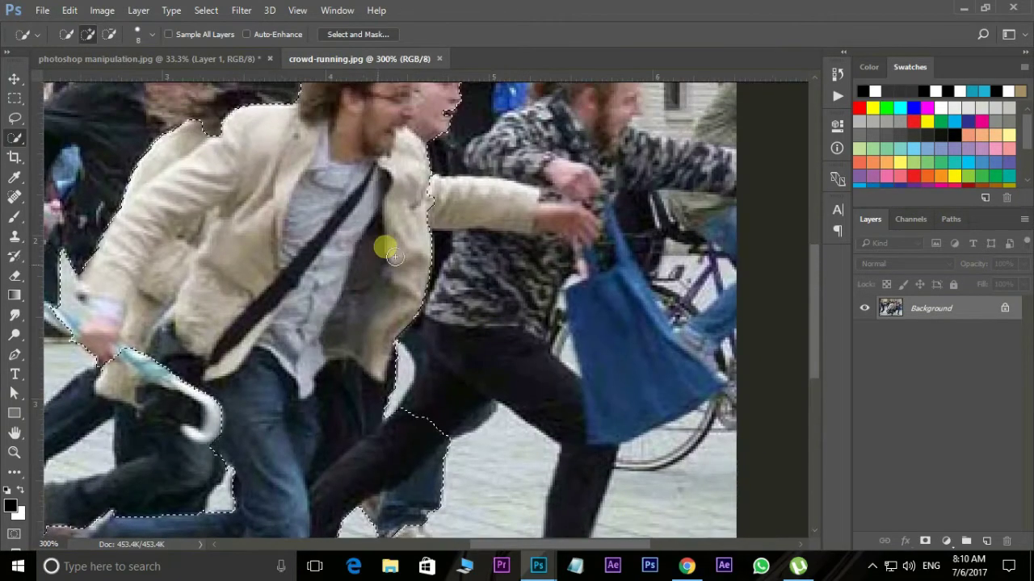
scroll(385, 314, "up", 2)
mouse_move(385, 314)
left_mouse_down()
mouse_move(568, 205)
mouse_move(436, 250)
left_mouse_up()
scroll(436, 267, "down", 3)
mouse_move(428, 412)
left_mouse_down()
mouse_move(369, 433)
mouse_move(482, 270)
left_mouse_up()
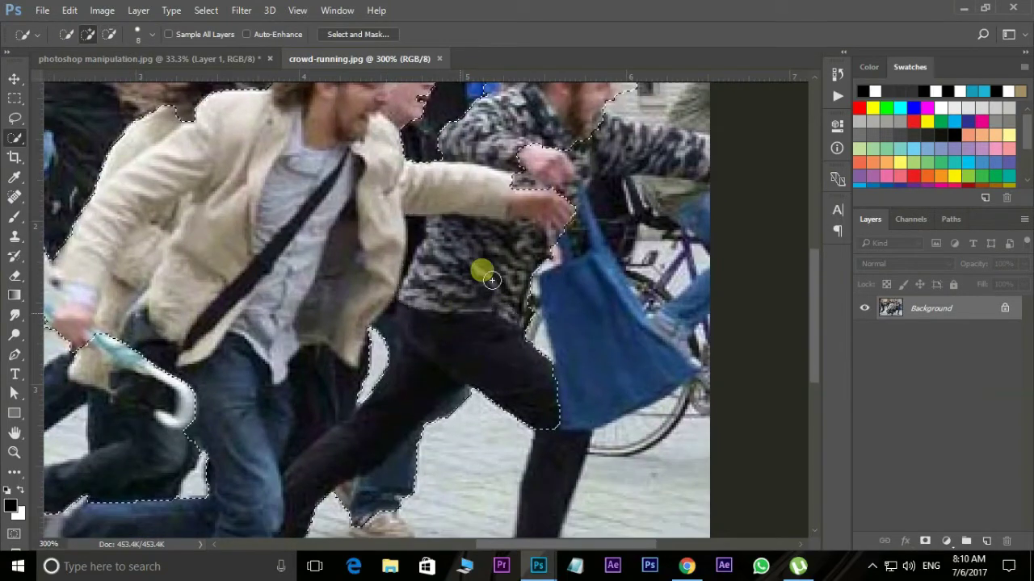
Extend the quick selection over the second front runner and the blue bag.
scroll(517, 282, "down", 3)
scroll(516, 283, "right", 1)
left_click_drag(550, 293, 666, 317)
scroll(666, 317, "up", 3)
scroll(666, 317, "right", 1)
left_click_drag(565, 399, 543, 317)
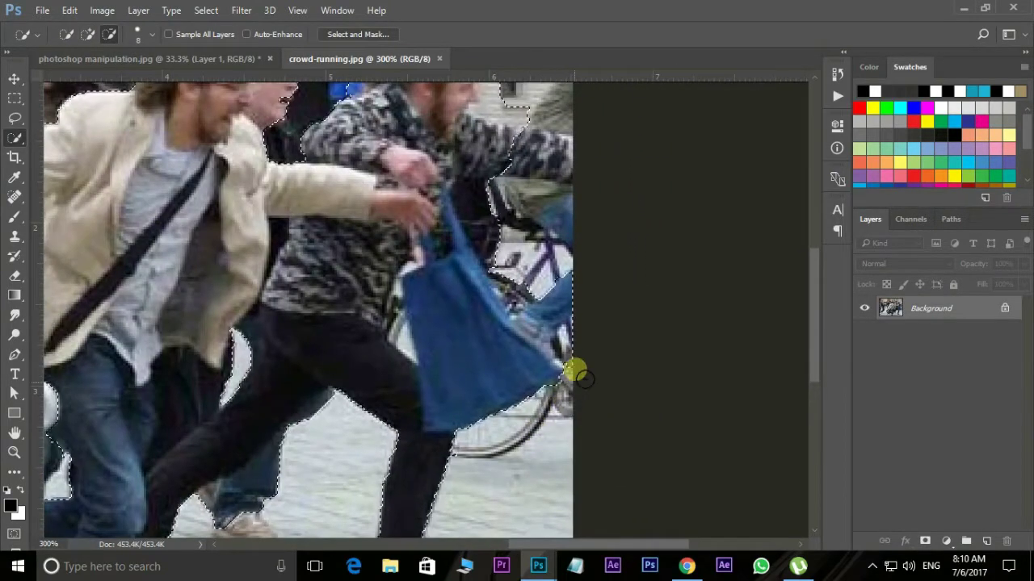
scroll(508, 374, "up", 1)
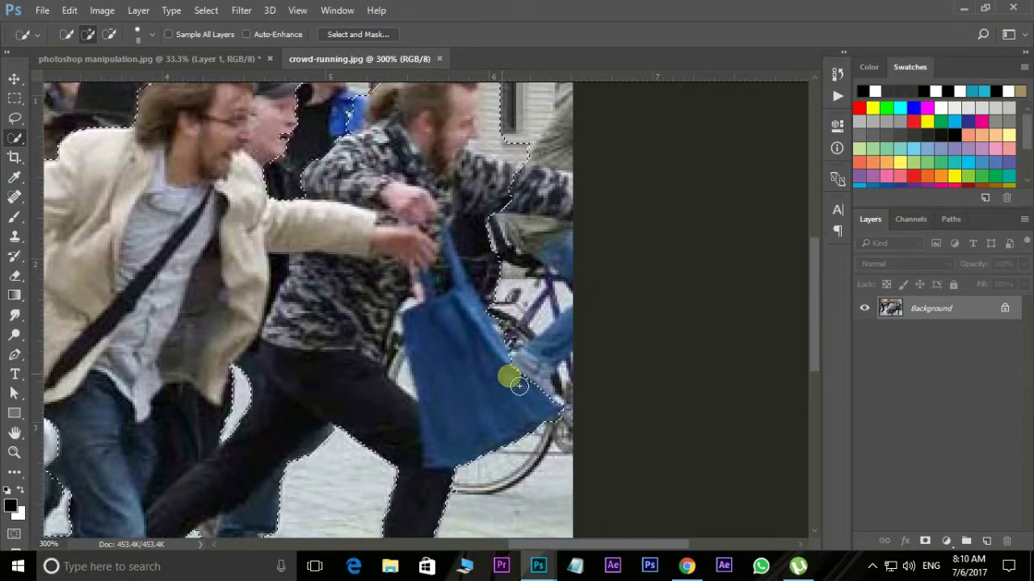
scroll(542, 242, "up", 3)
scroll(481, 408, "right", 3)
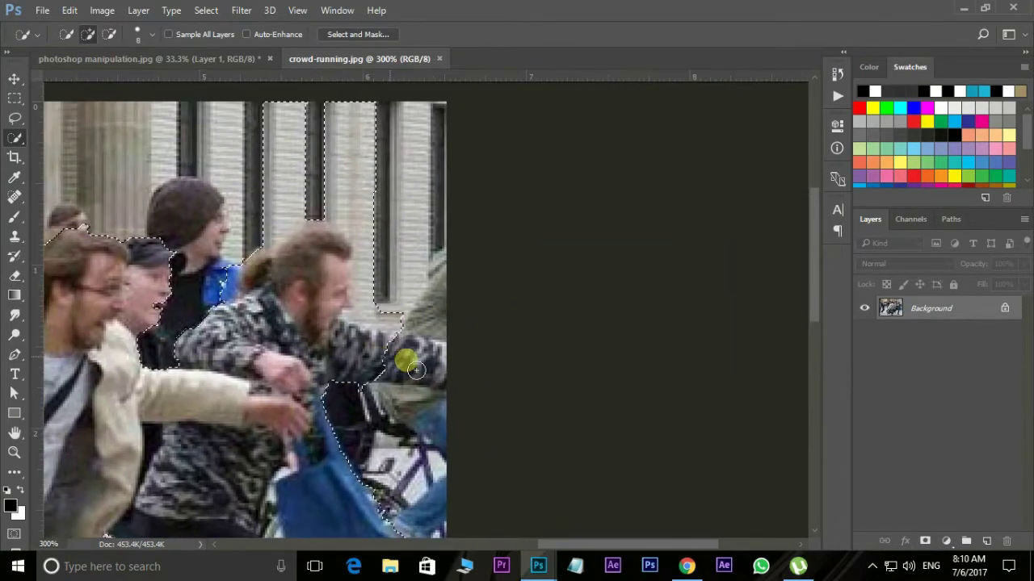
scroll(436, 388, "up", 2)
left_click_drag(428, 388, 442, 402)
scroll(442, 401, "up", 3)
scroll(363, 323, "left", 3)
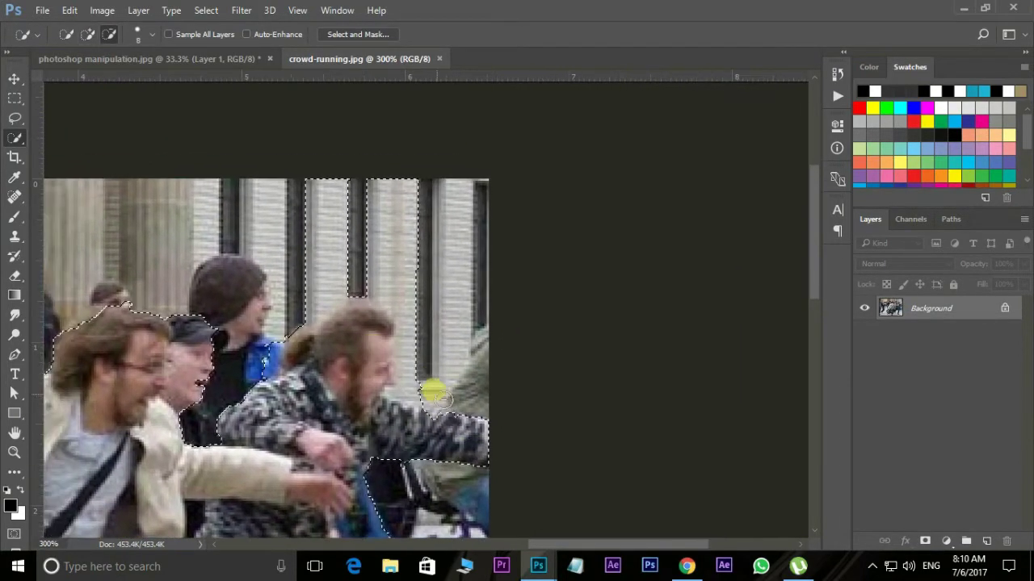
With the freehand Lasso, subtract the building patches between the runners from the selection.
right_click(14, 118)
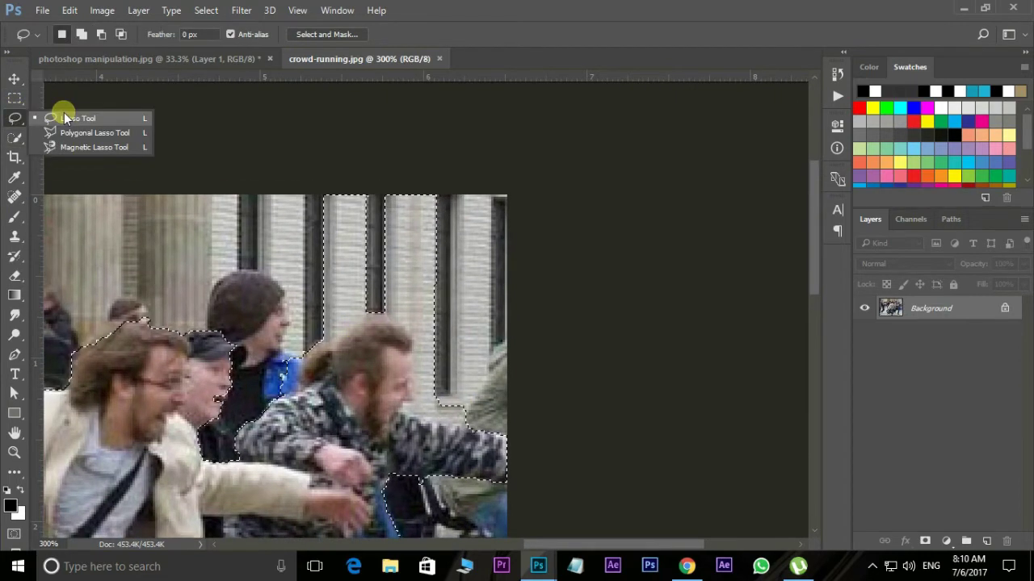
left_click(65, 116)
mouse_move(300, 362)
left_mouse_down()
mouse_move(415, 353)
mouse_move(415, 399)
left_mouse_up()
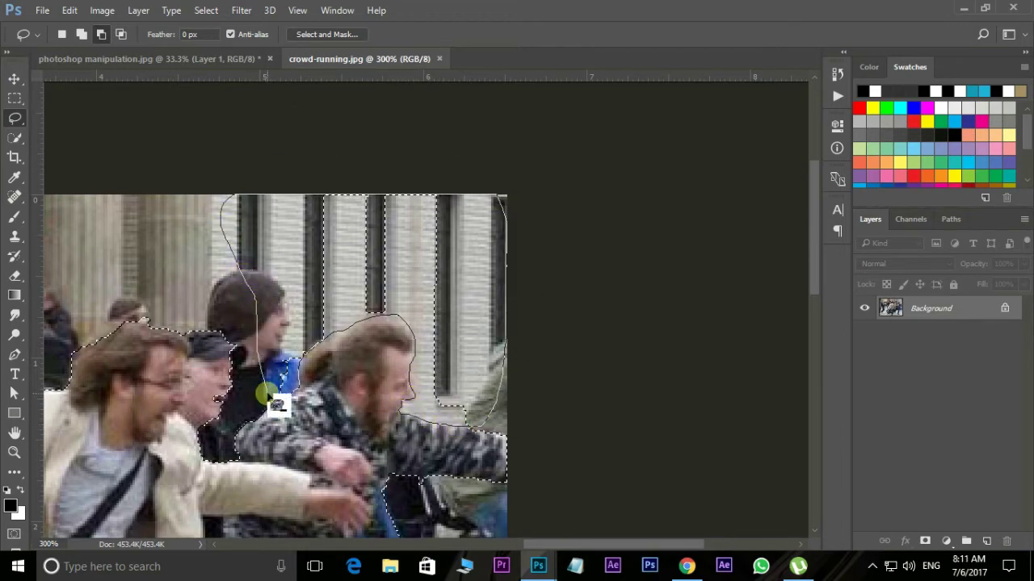
left_click_drag(428, 426, 300, 367)
left_click_drag(570, 396, 605, 416)
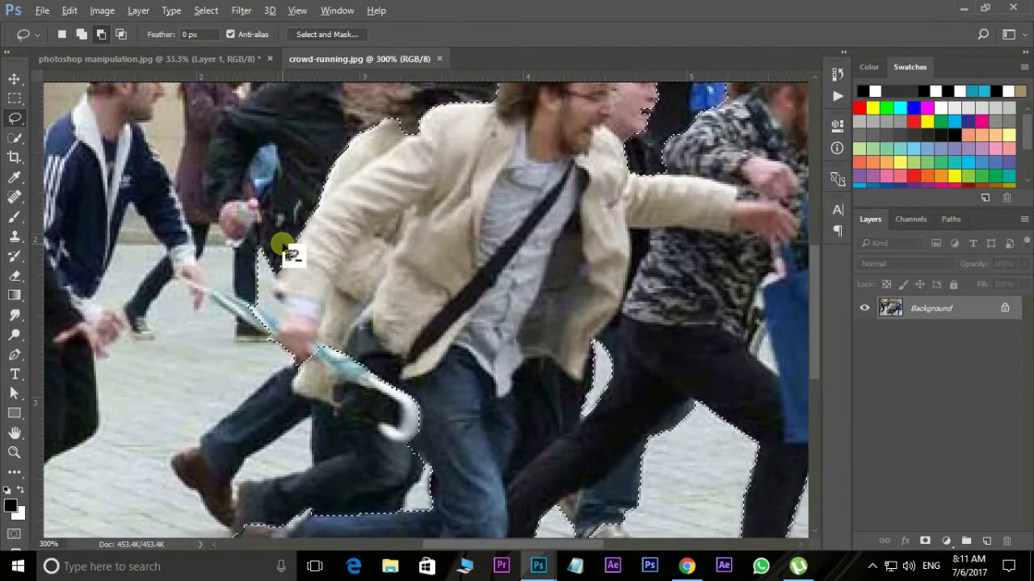
Trim the selection around the arm, umbrella and hair, then enter Select and Mask.
mouse_move(284, 245)
left_mouse_down()
mouse_move(286, 257)
mouse_move(346, 150)
mouse_move(380, 139)
mouse_move(344, 234)
left_mouse_up()
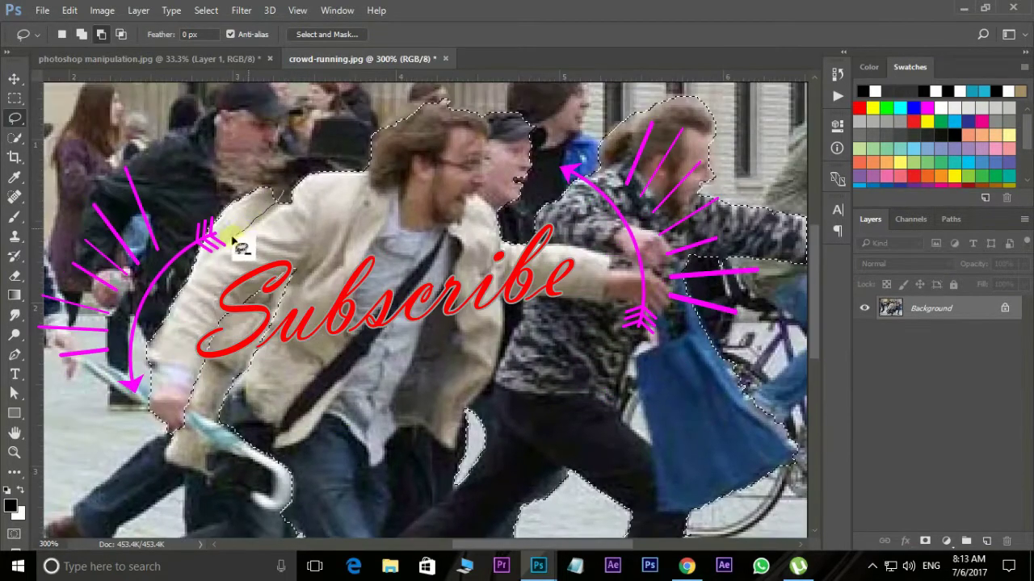
left_click_drag(265, 188, 270, 191)
left_click_drag(381, 144, 376, 151)
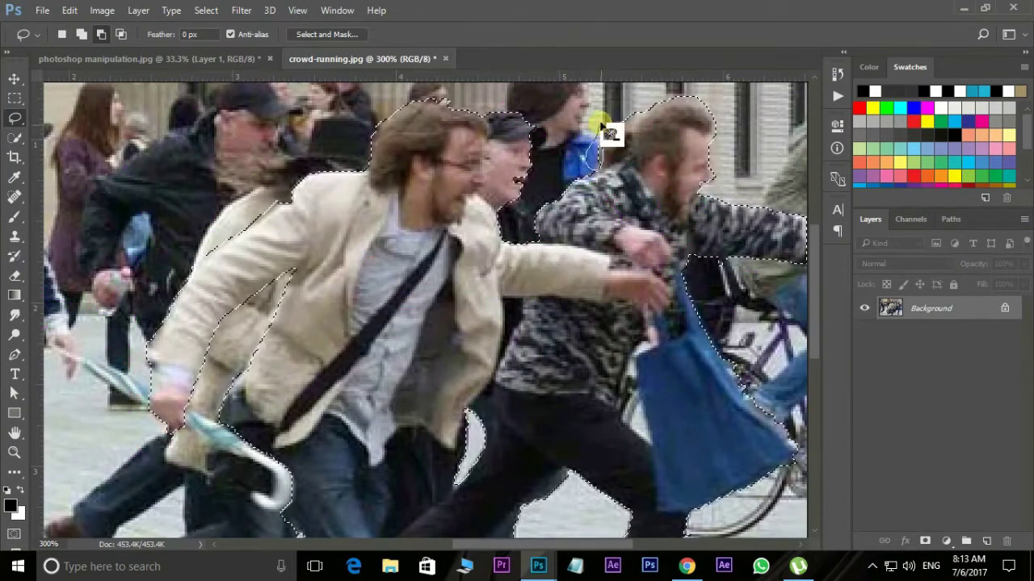
left_click_drag(584, 412, 567, 355)
left_click(327, 34)
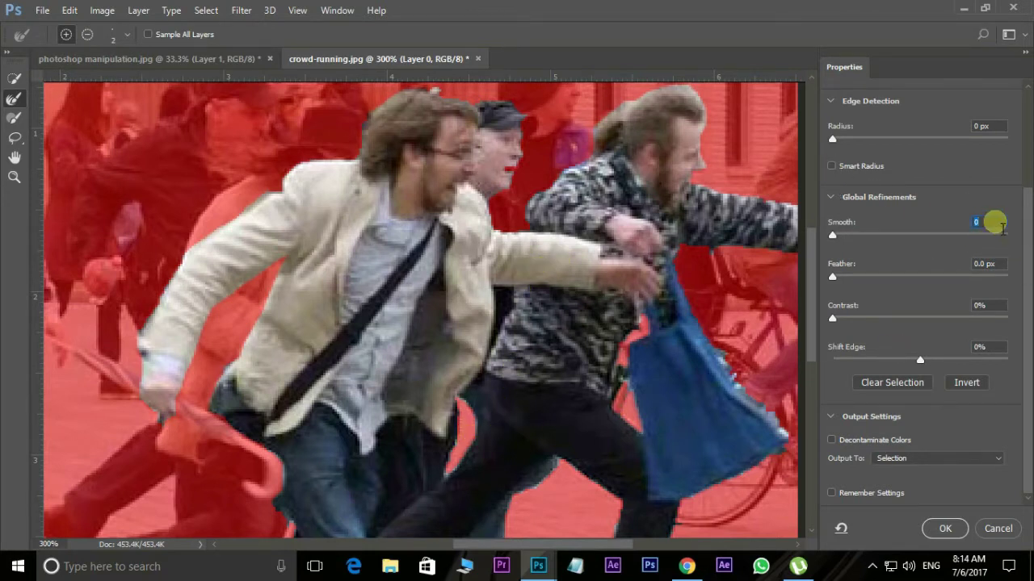
Smooth the runners' edge by 5 and output the cut-out to a new layer.
type("5")
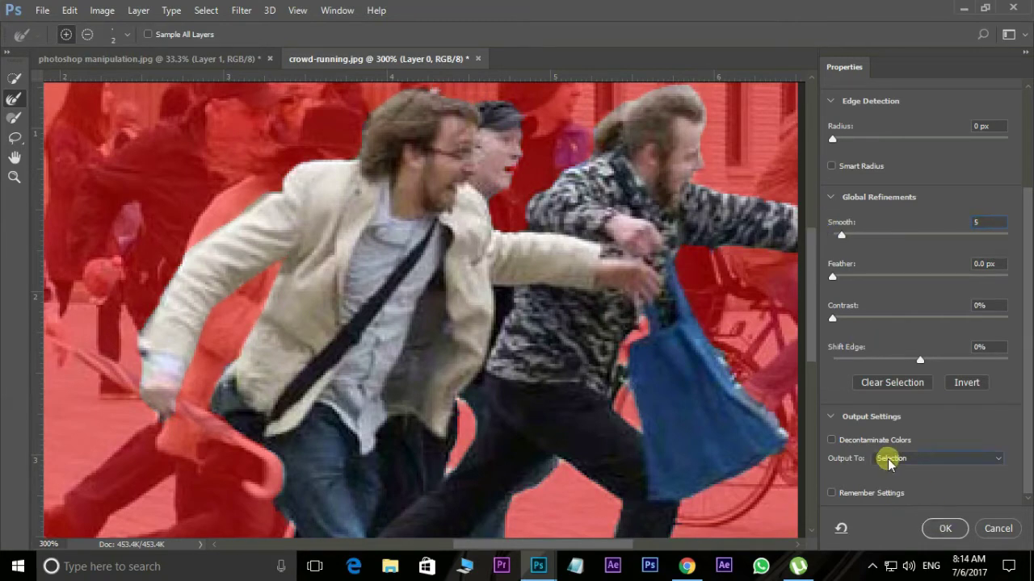
left_click(888, 458)
left_click(890, 485)
left_click(947, 529)
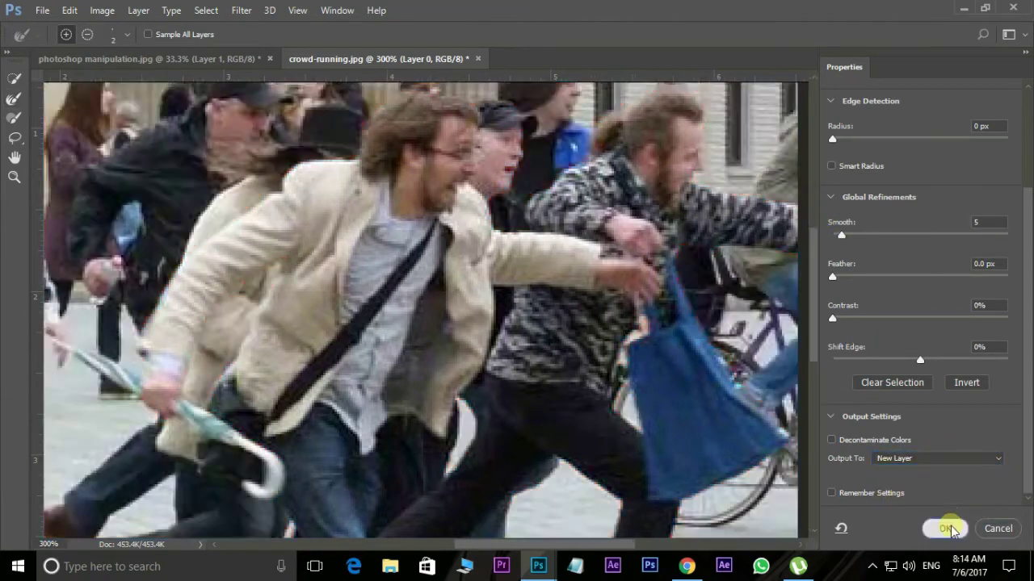
left_click_drag(437, 59, 535, 113)
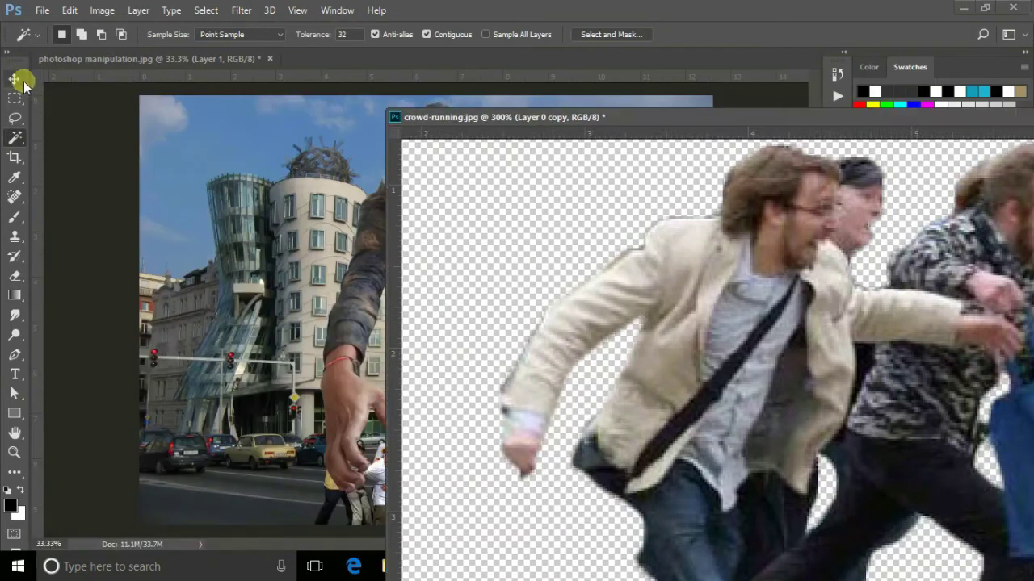
Drag the cut-out runners layer into the city composite.
left_click(15, 78)
left_click_drag(727, 393, 270, 372)
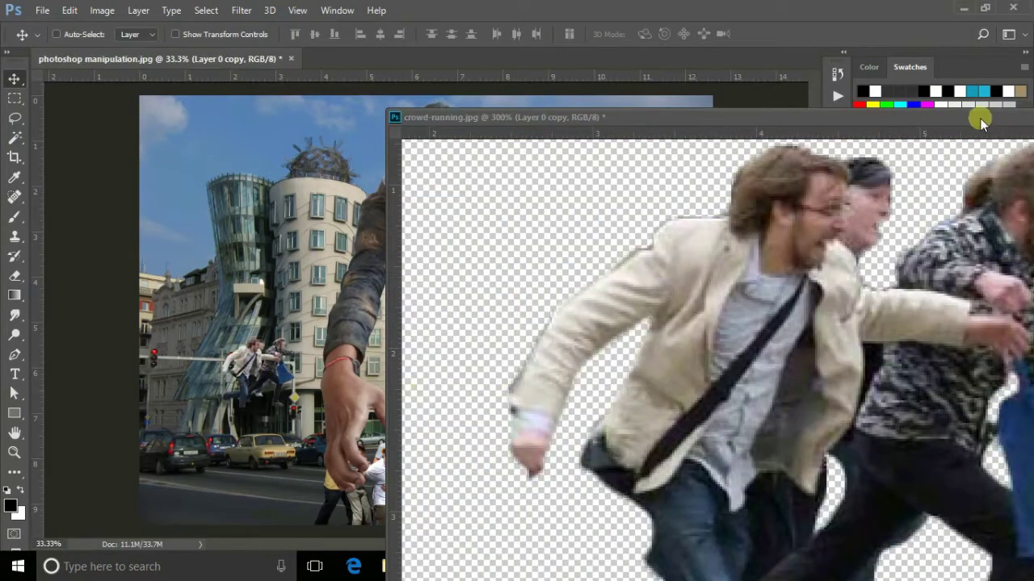
left_click_drag(979, 118, 695, 179)
mouse_move(727, 387)
left_mouse_down()
mouse_move(265, 363)
mouse_move(685, 449)
mouse_move(664, 483)
mouse_move(659, 476)
mouse_move(681, 487)
left_mouse_up()
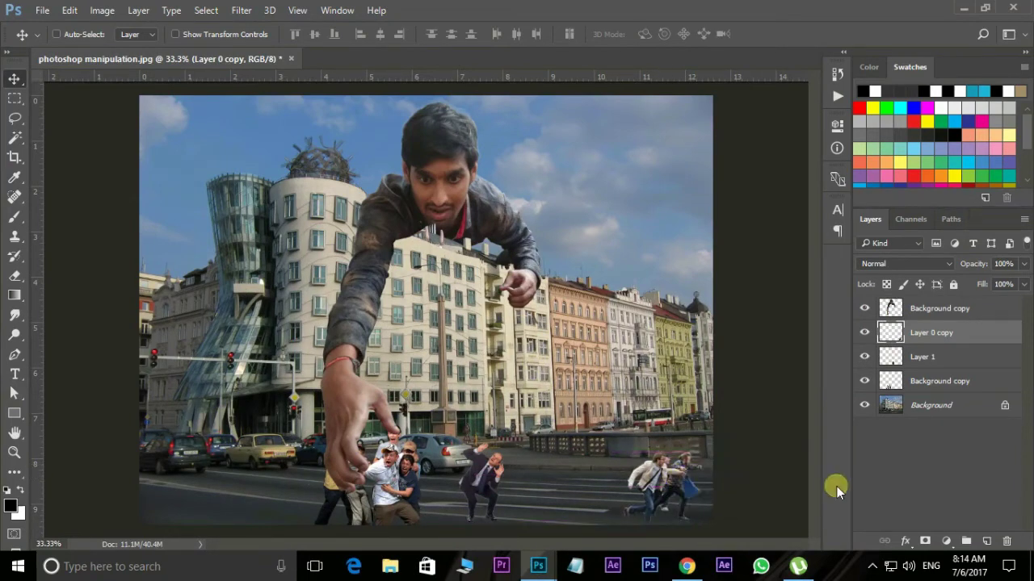
Scale the runners to about 133% and place them on the street's right.
key("ctrl+t")
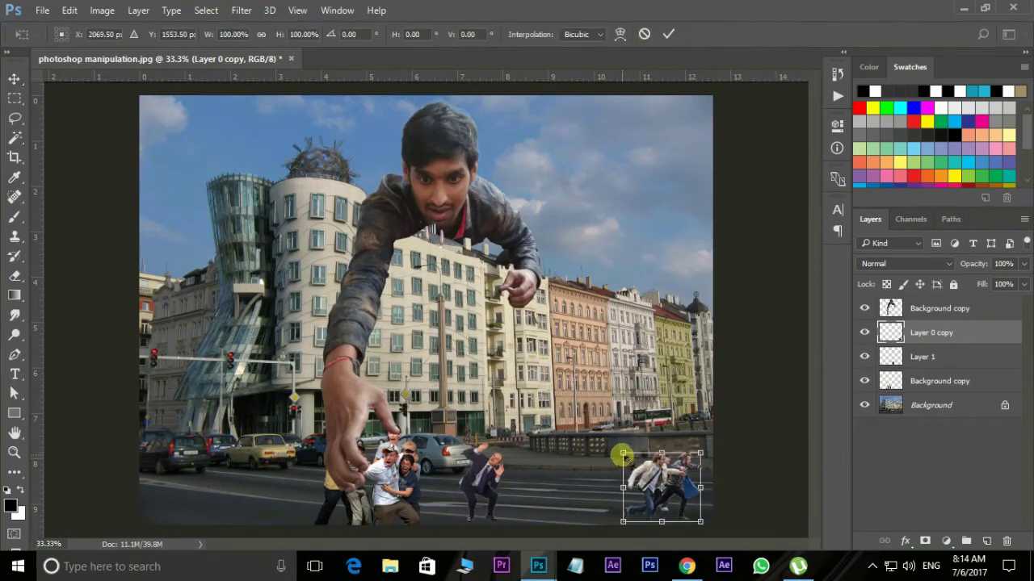
left_click_drag(624, 457, 616, 446)
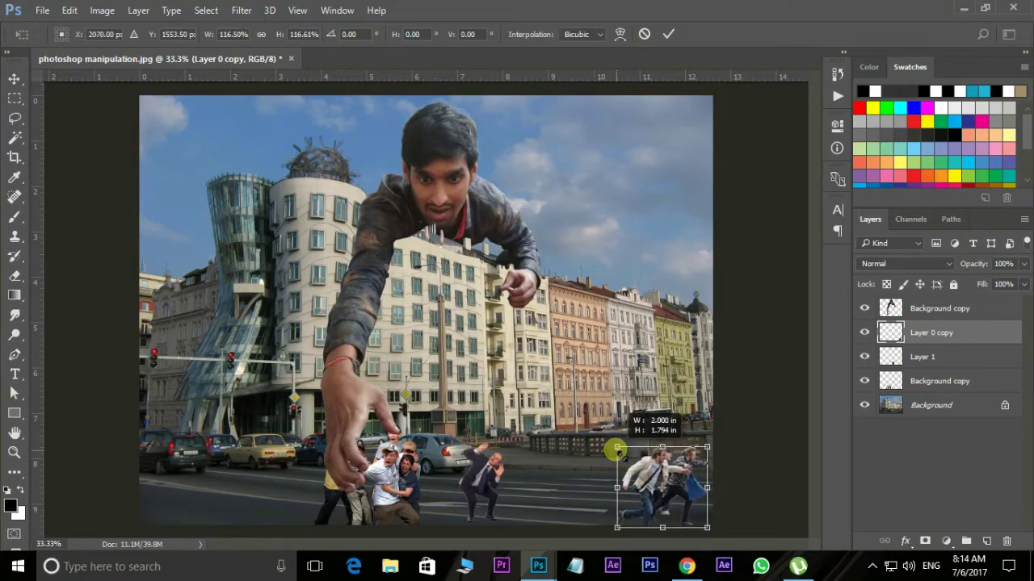
left_click_drag(692, 492, 688, 485)
left_click_drag(613, 441, 607, 438)
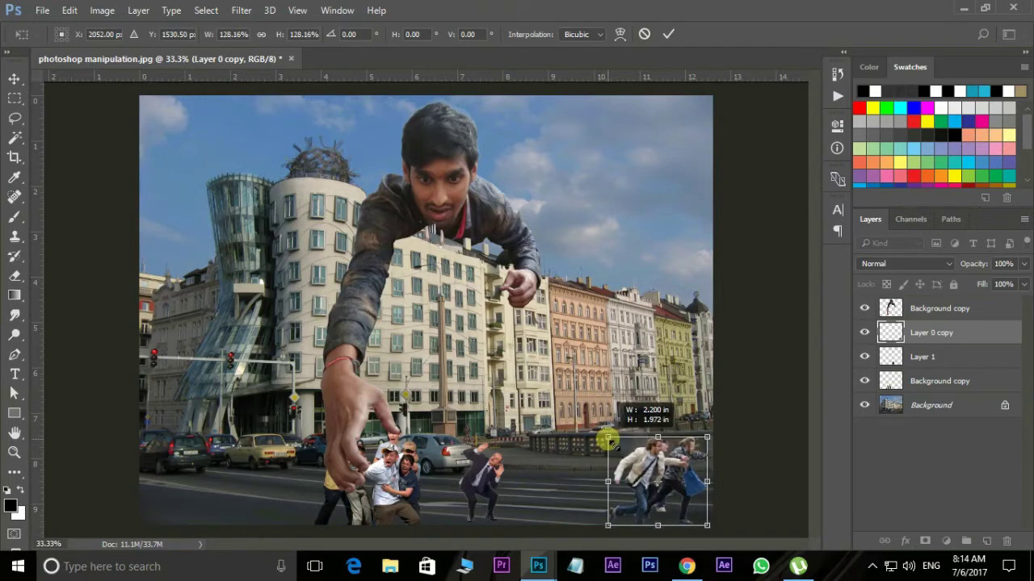
left_click_drag(652, 473, 647, 478)
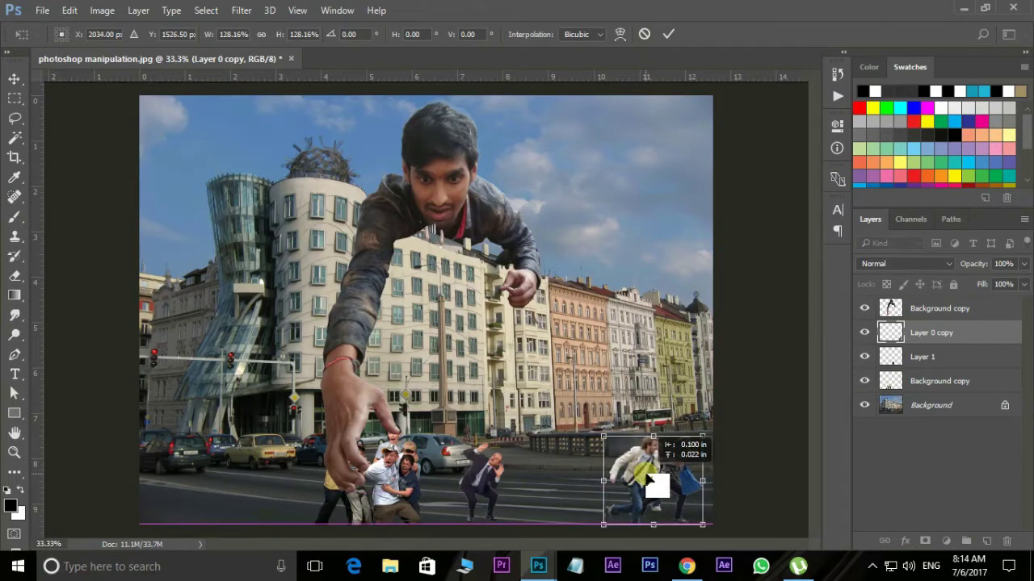
left_click_drag(603, 441, 598, 433)
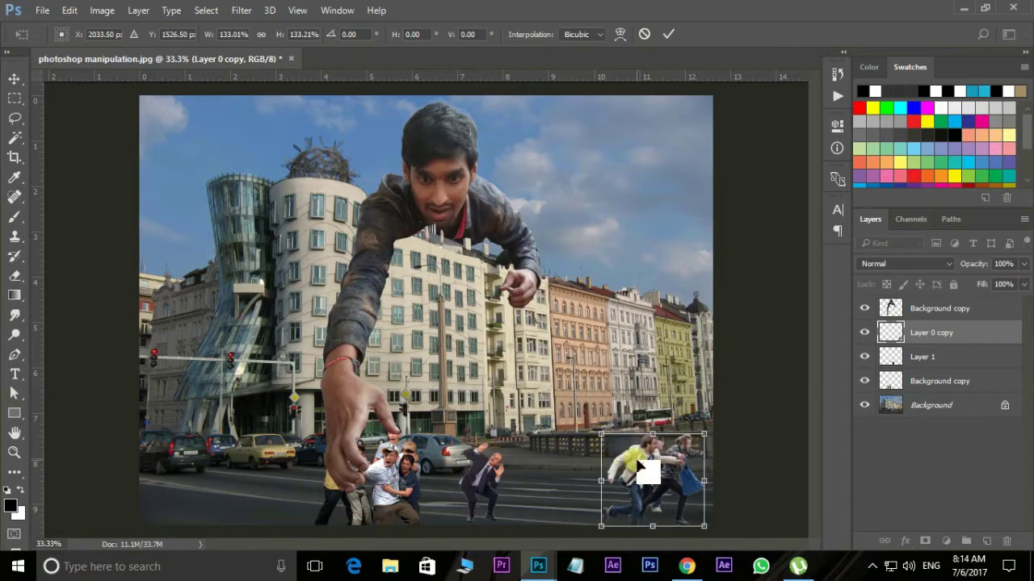
left_click_drag(642, 464, 650, 464)
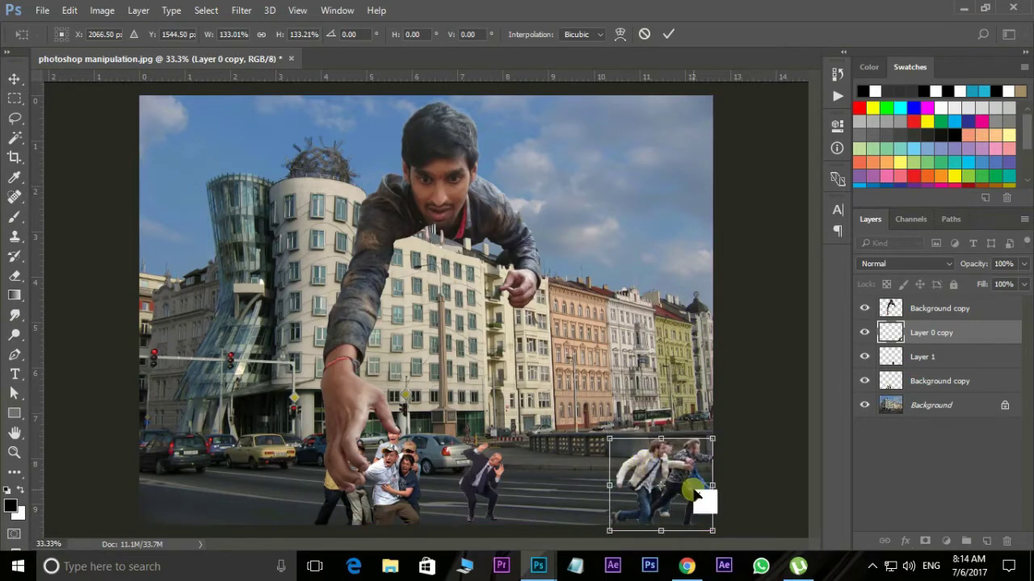
left_click_drag(696, 498, 689, 492)
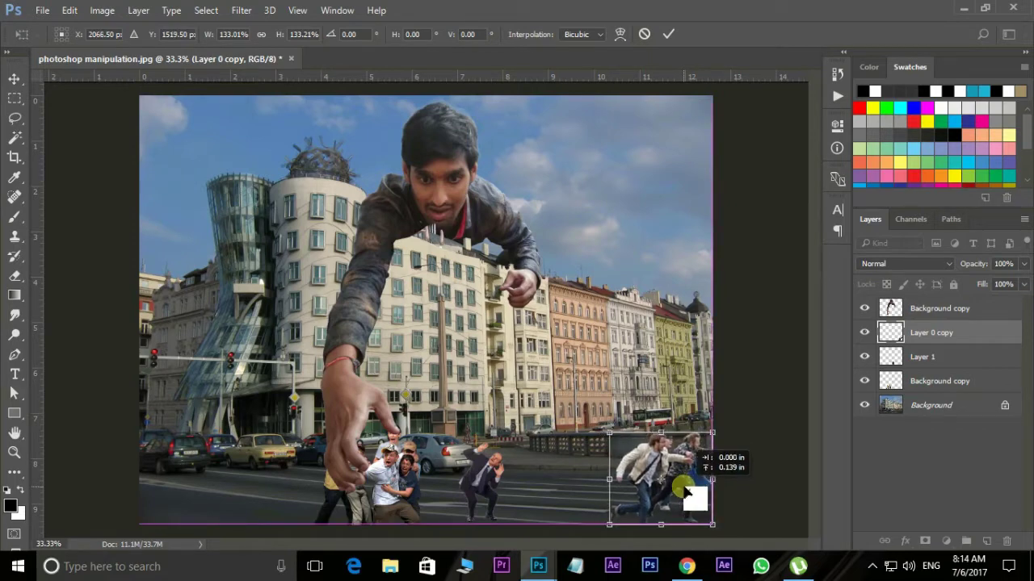
key("Return")
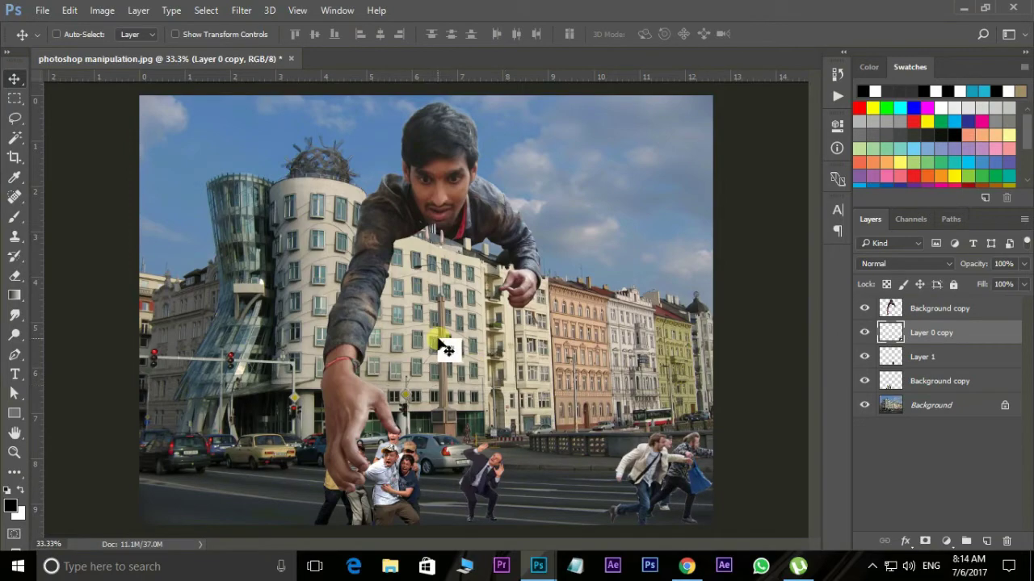
key("ctrl")
Open BigFish1.png and drag the running businessman into the city composite.
key("ctrl+o")
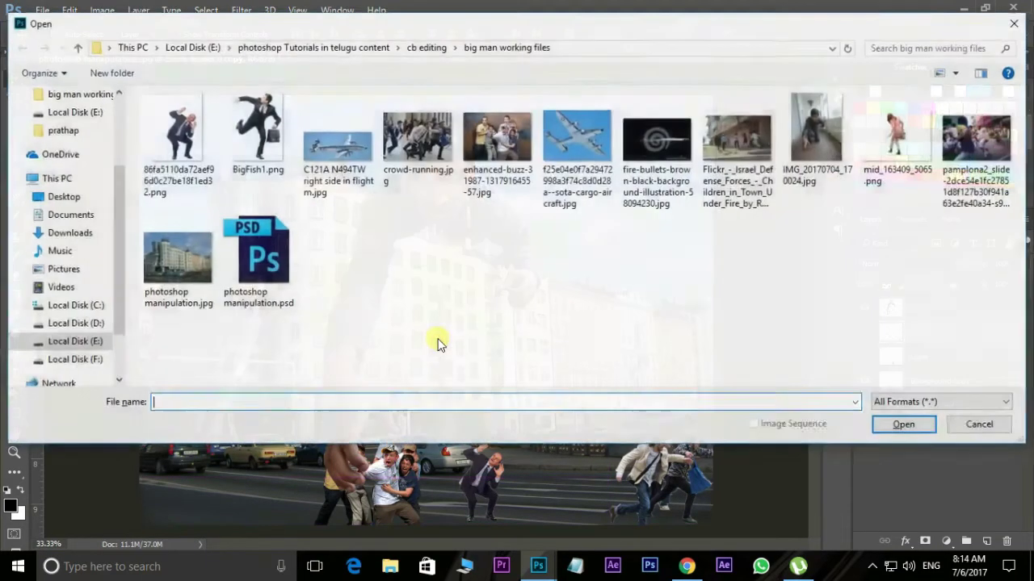
left_click(250, 129)
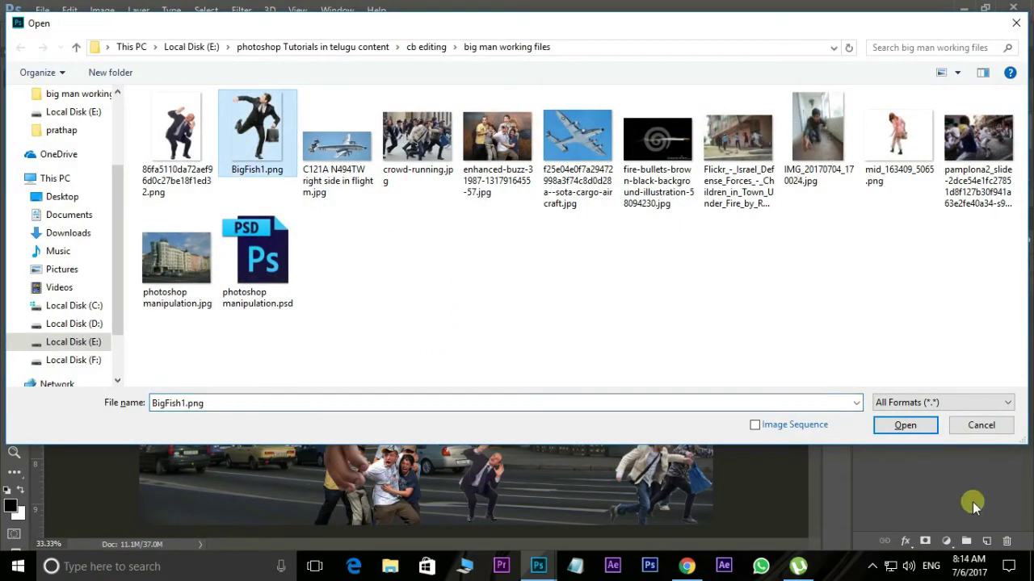
left_click(903, 426)
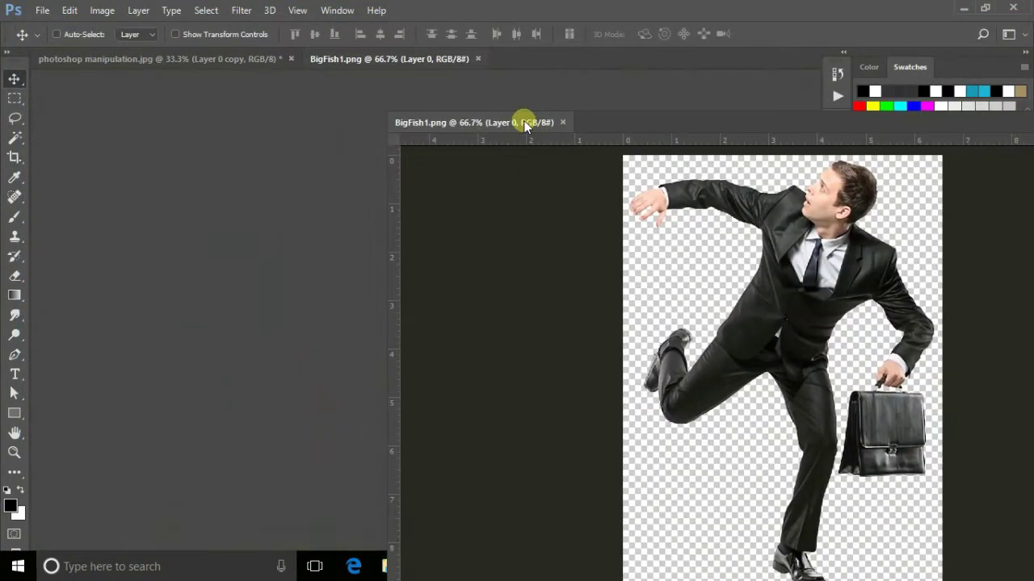
left_click_drag(442, 58, 529, 121)
left_click_drag(653, 329, 347, 292)
left_click(662, 124)
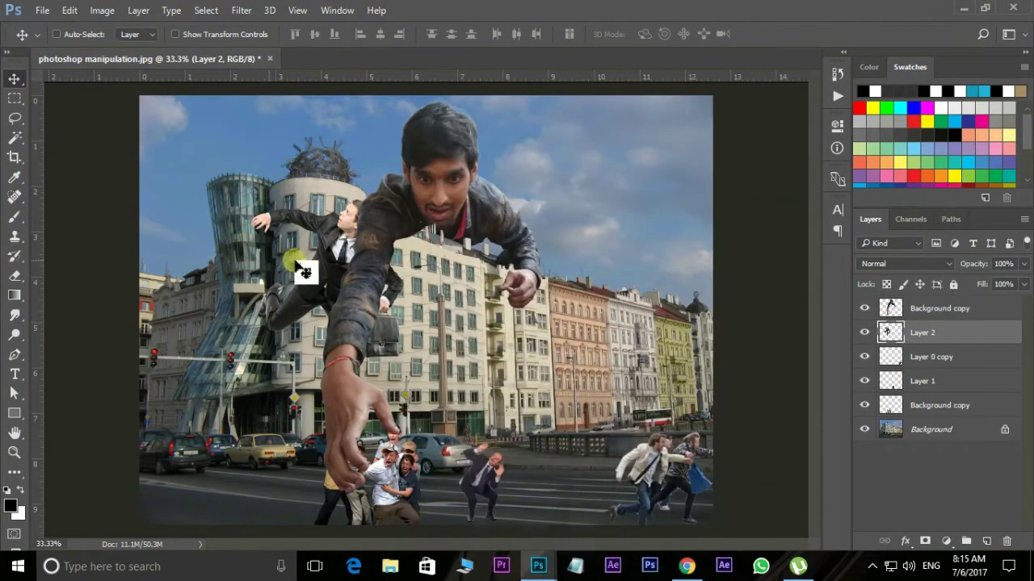
left_click_drag(296, 272, 561, 385)
Shrink the businessman to about 43% and place him beside the running men.
key("ctrl+t")
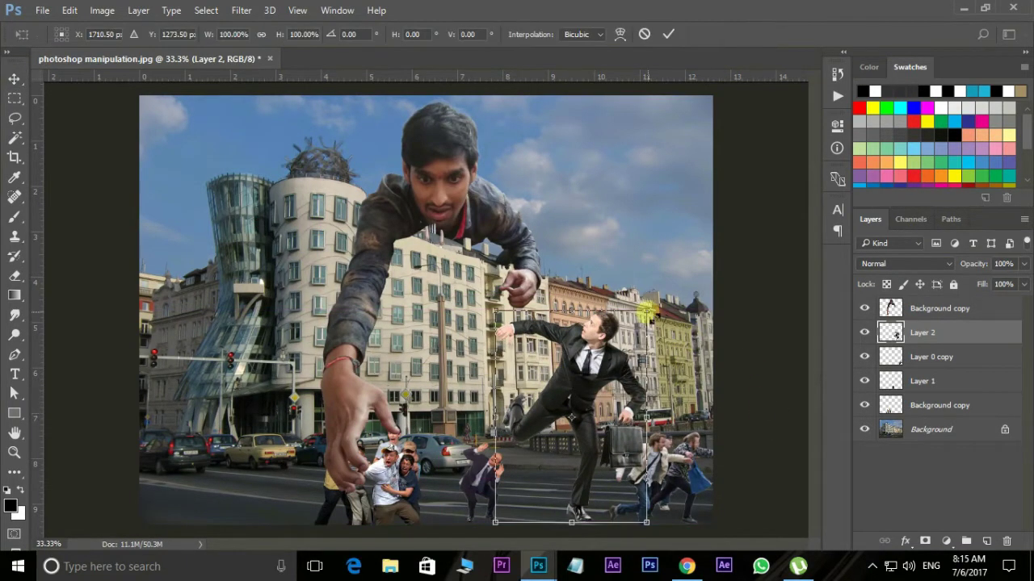
mouse_move(647, 311)
left_mouse_down()
mouse_move(584, 425)
mouse_move(608, 417)
mouse_move(597, 446)
left_mouse_up()
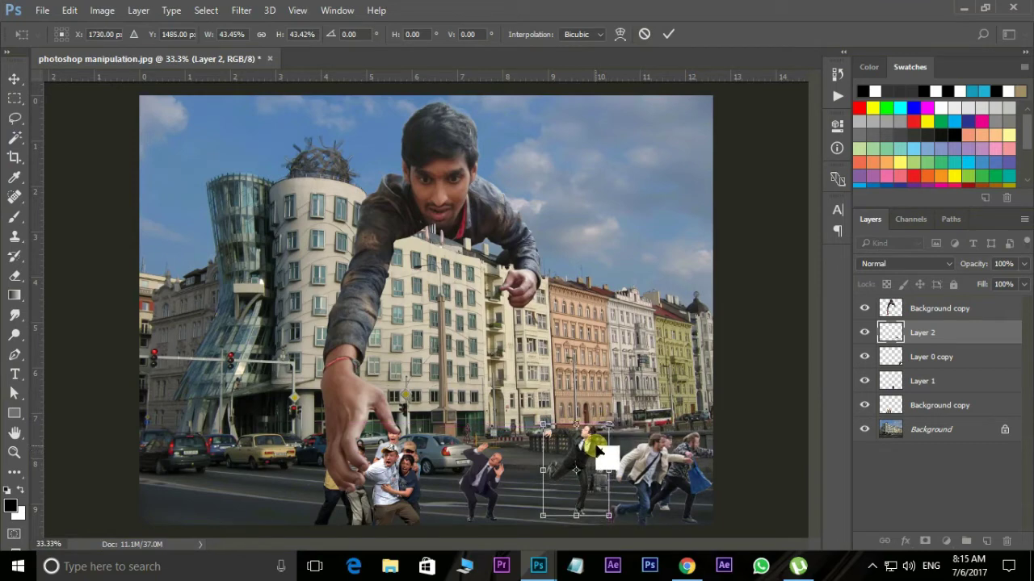
key("Return")
left_click_drag(590, 466, 714, 498)
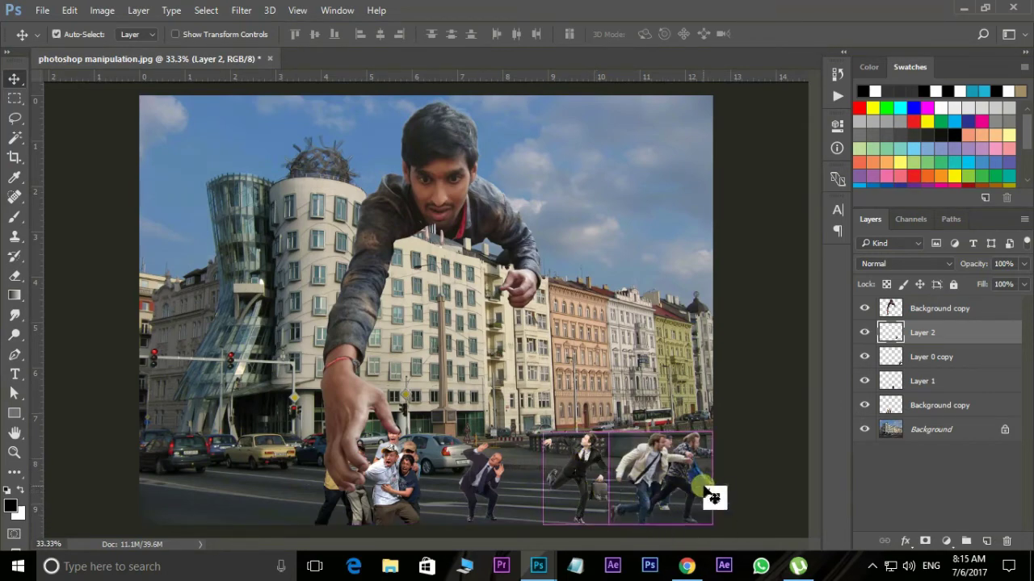
Darken the businessman with a Curves point mapping 141 to 109, then nudge his position.
key("ctrl+m")
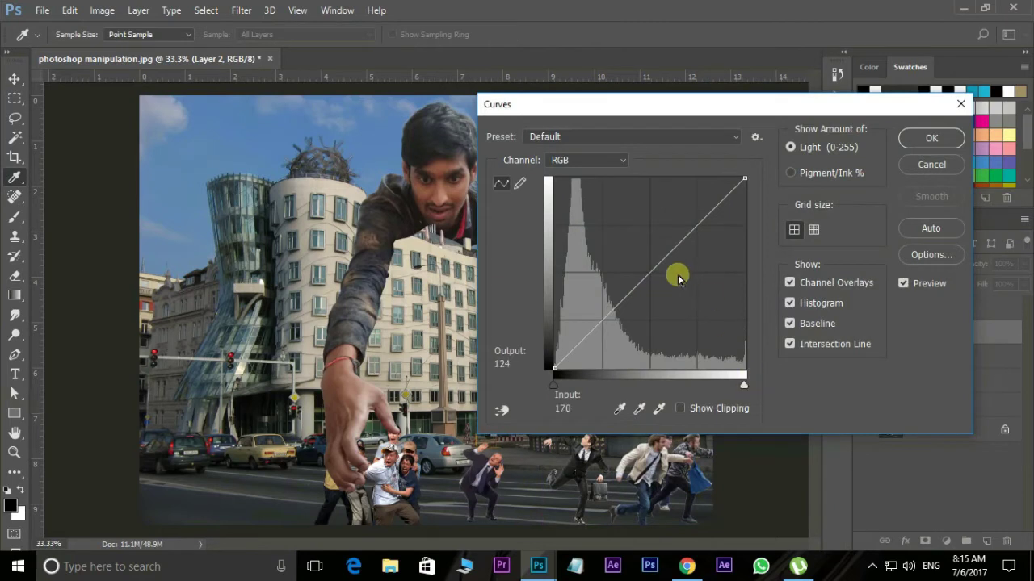
left_click_drag(657, 279, 671, 293)
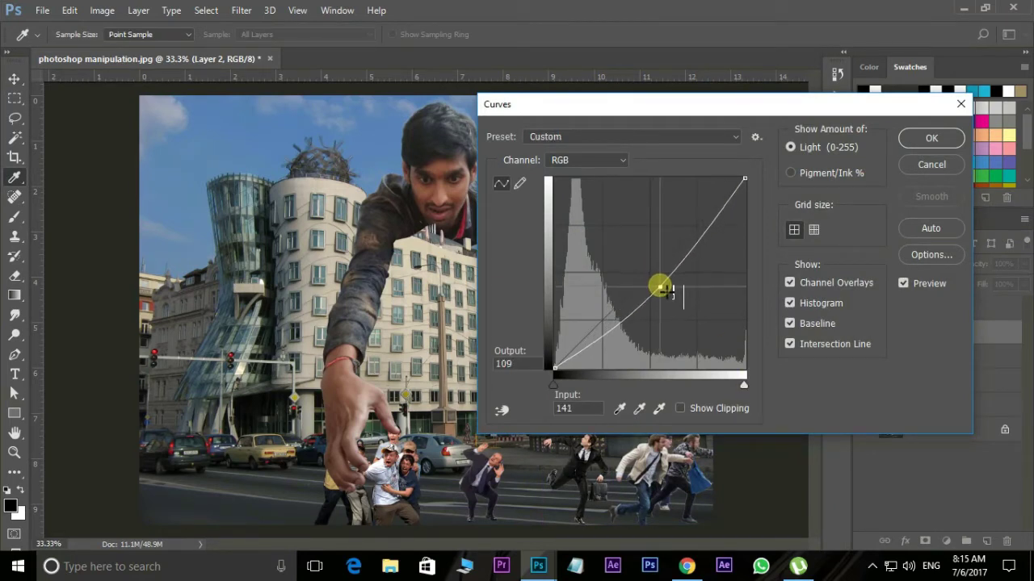
left_click(929, 142)
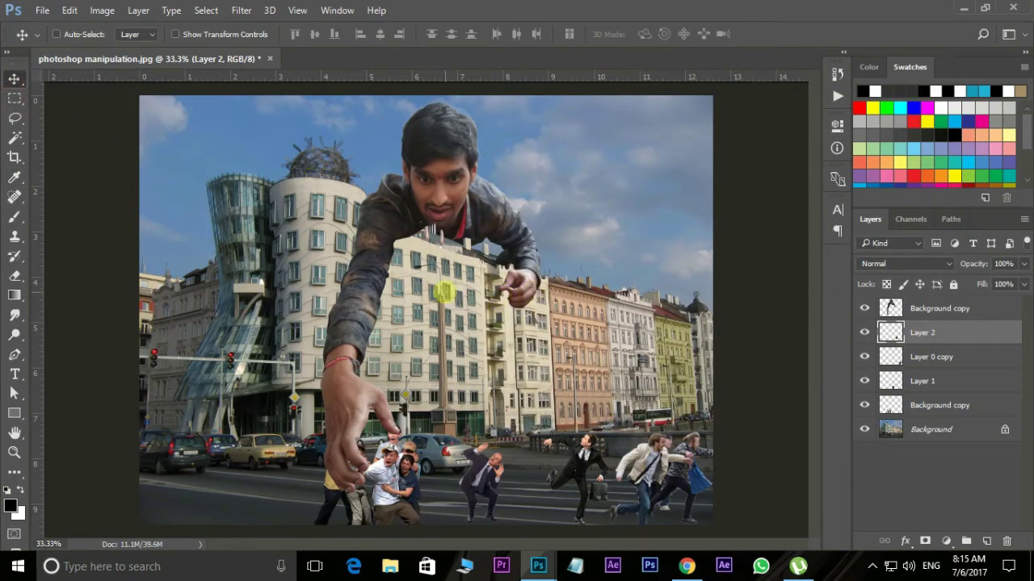
left_click_drag(575, 476, 577, 477)
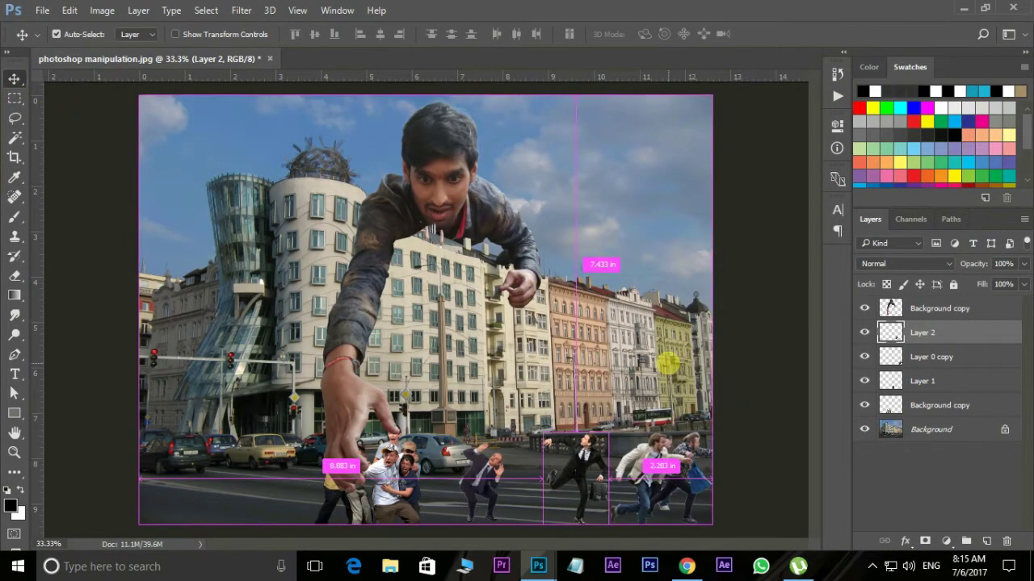
key("ctrl+o")
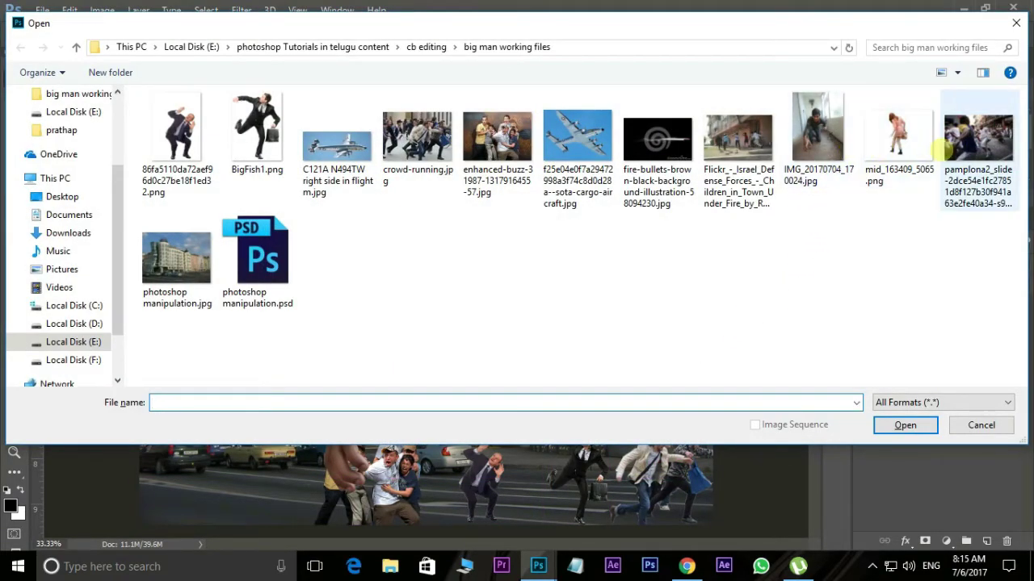
Open the pamplona2 bull-run photo and quick-select the bearded runner in white.
left_click(965, 145)
left_click(923, 419)
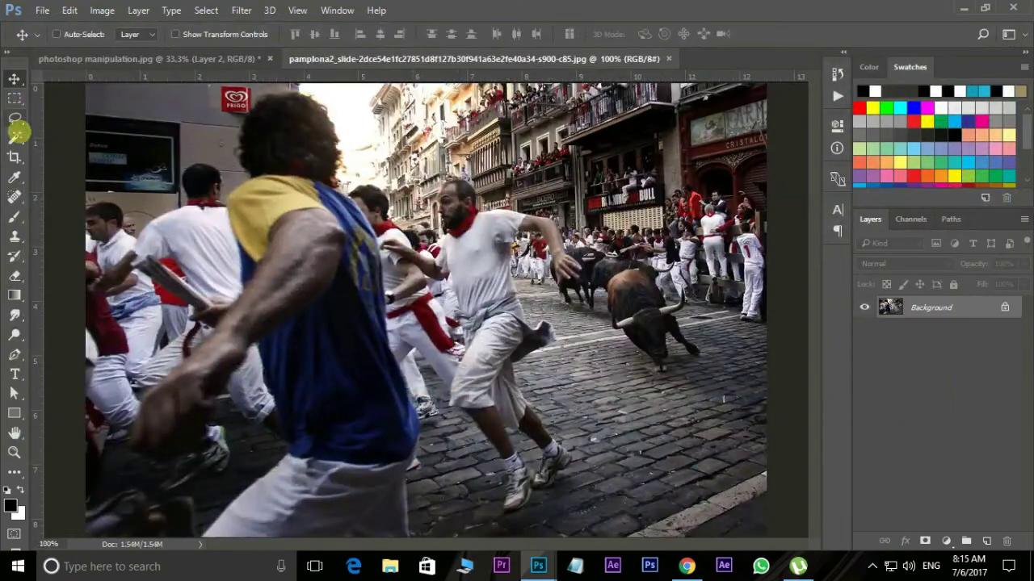
left_click_drag(16, 136, 51, 139)
left_click_drag(451, 195, 512, 501)
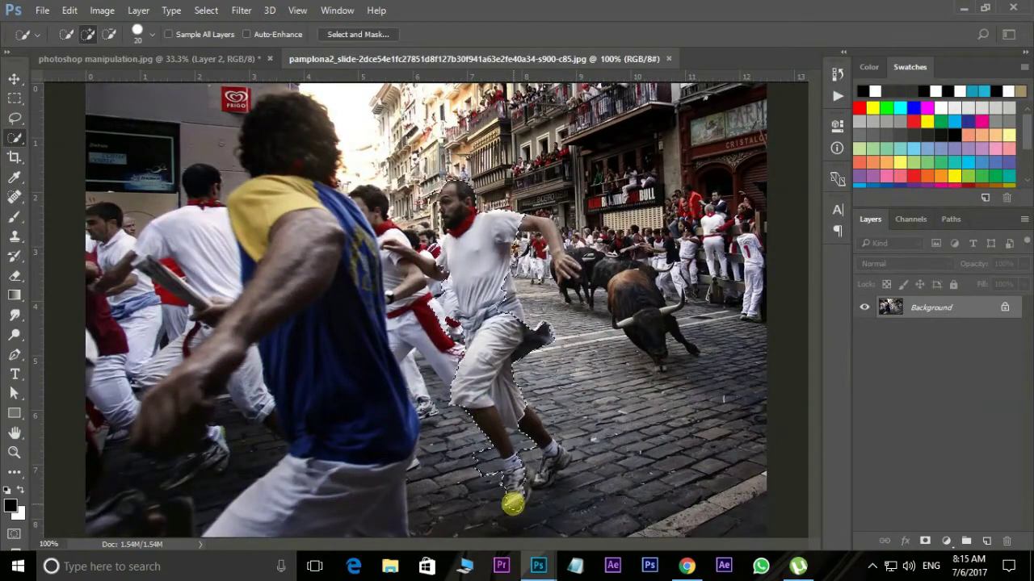
Zoom in and add the runner's body, arm and hand with a smaller brush.
key("ctrl+plus")
left_click_drag(664, 452, 502, 413)
key("bracketleft")
key("bracketleft")
key("bracketleft")
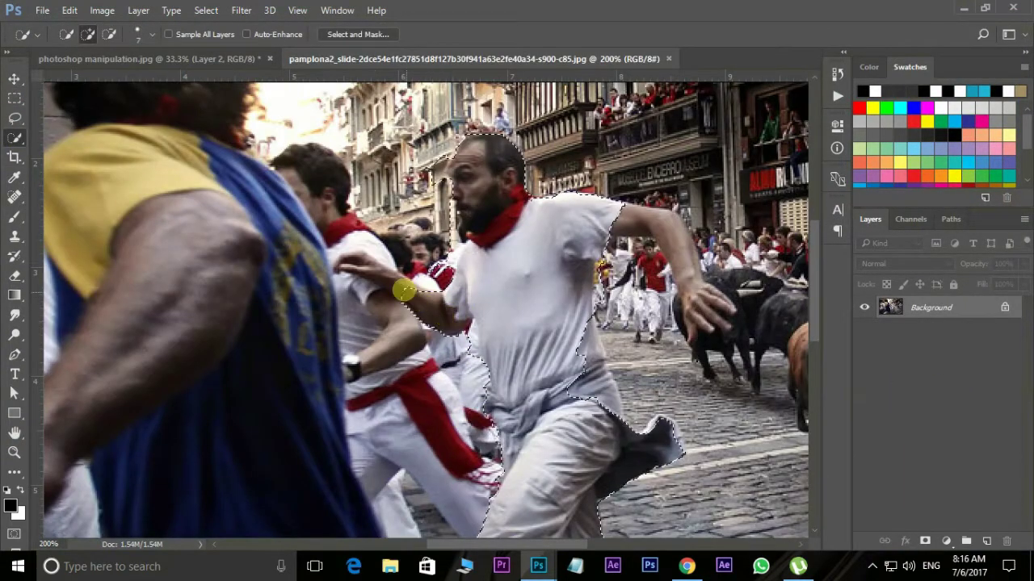
left_click_drag(404, 288, 344, 276)
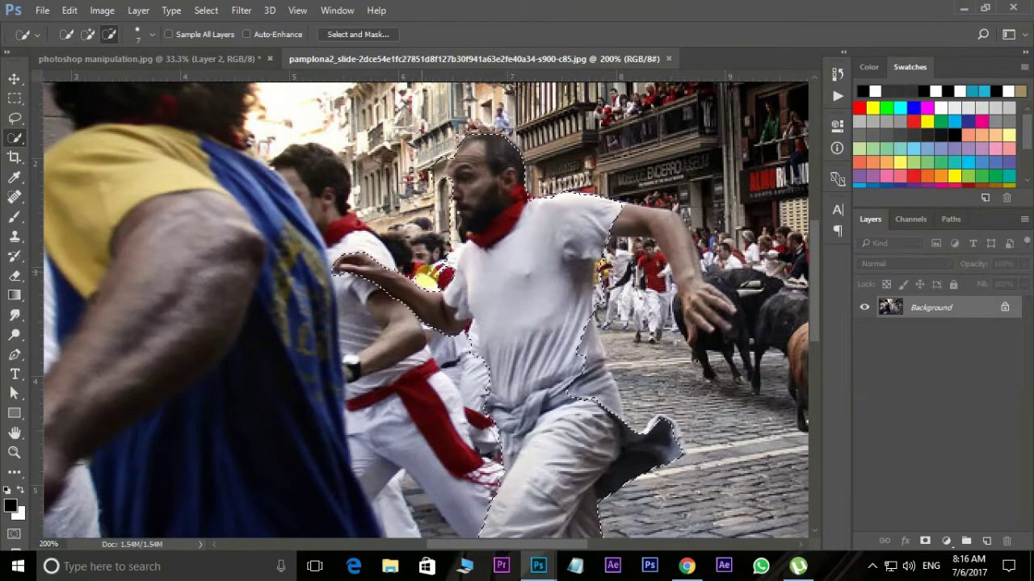
left_click_drag(649, 216, 566, 207)
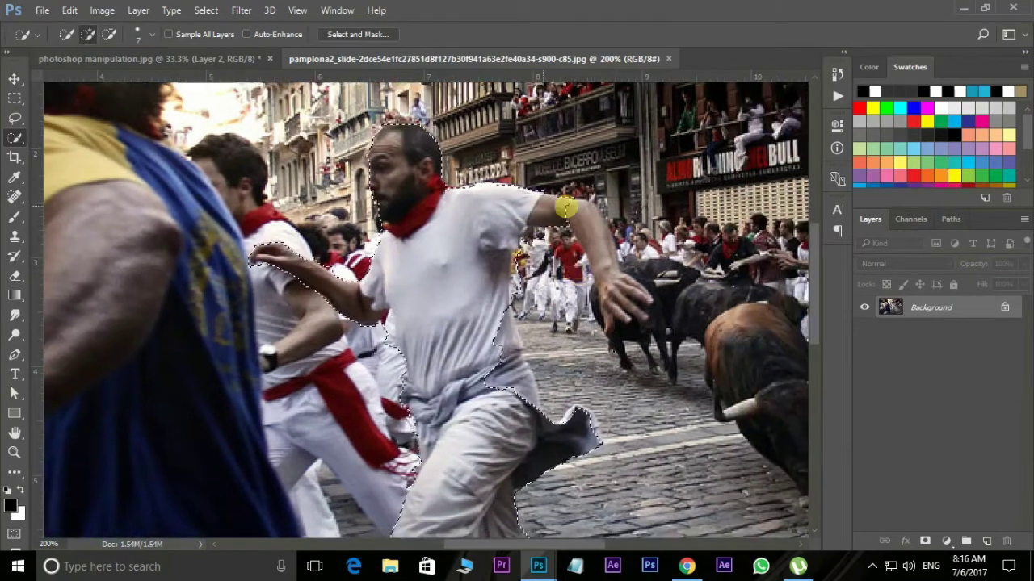
With the freehand Lasso, refine the selection around the runner's head and outline.
right_click(15, 118)
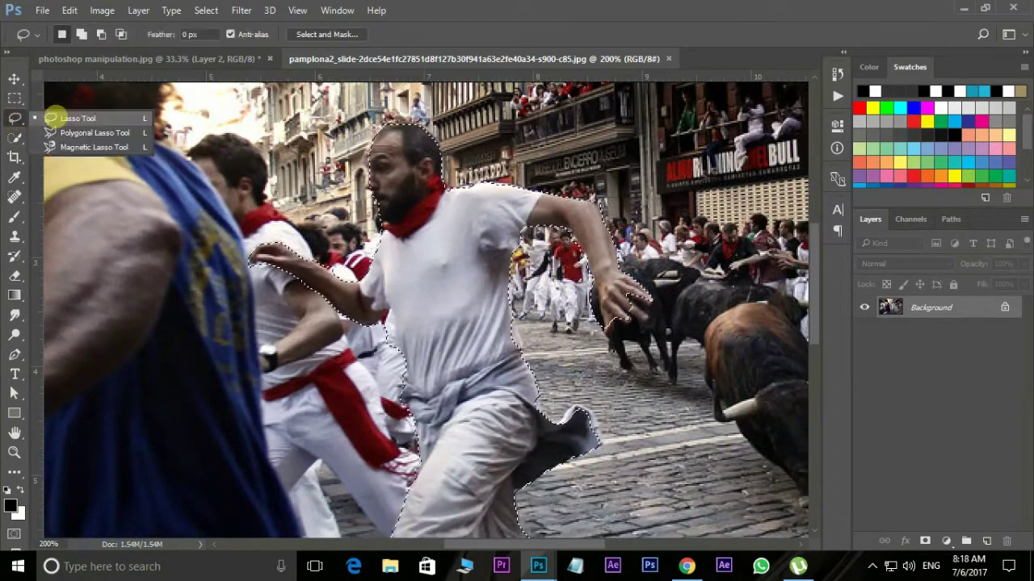
left_click(73, 118)
scroll(547, 248, "up", 2)
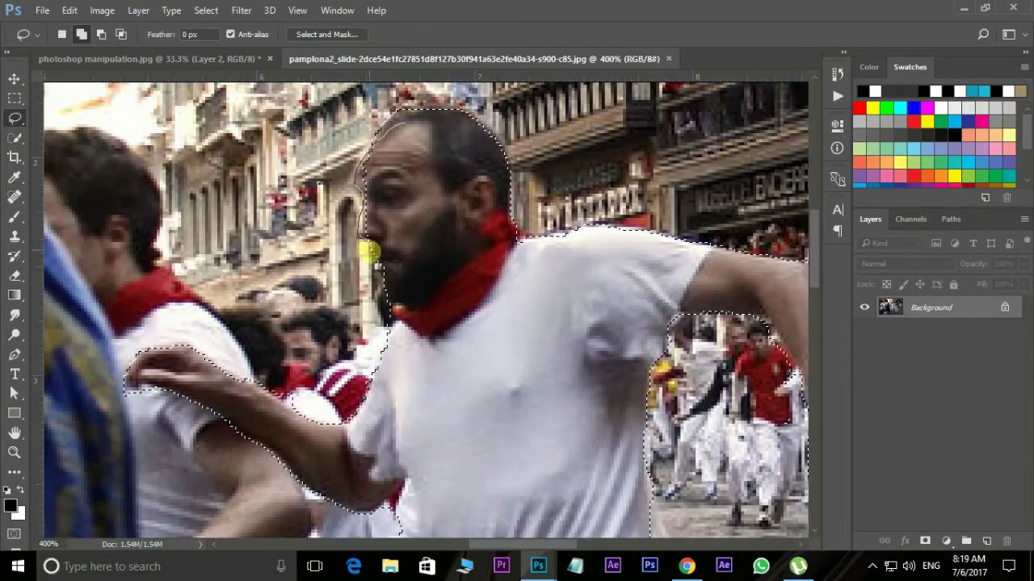
left_click_drag(414, 133, 416, 131)
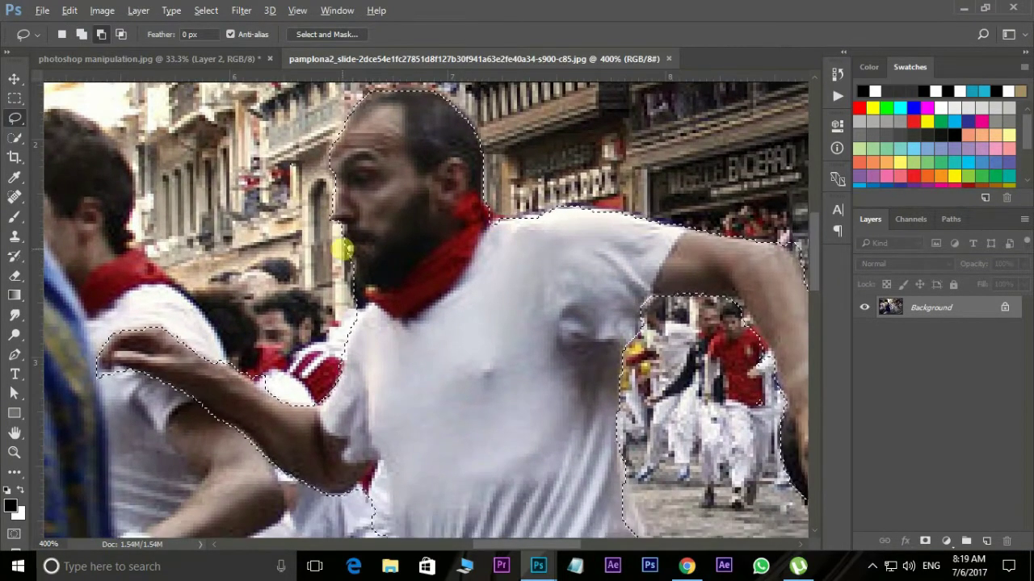
left_click_drag(367, 480, 444, 321)
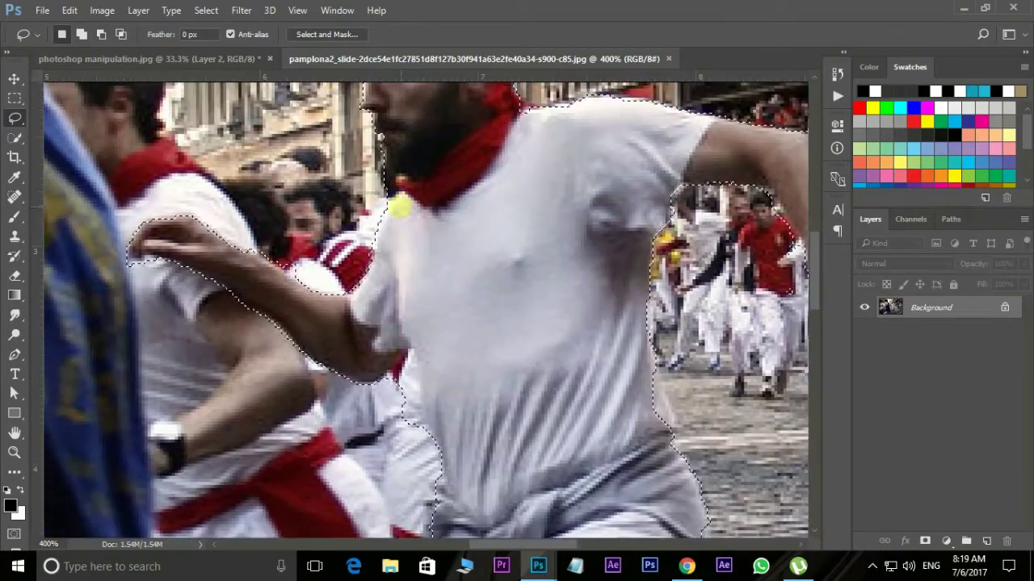
scroll(367, 453, "down", 5)
scroll(445, 320, "down", 3)
scroll(521, 334, "down", 3)
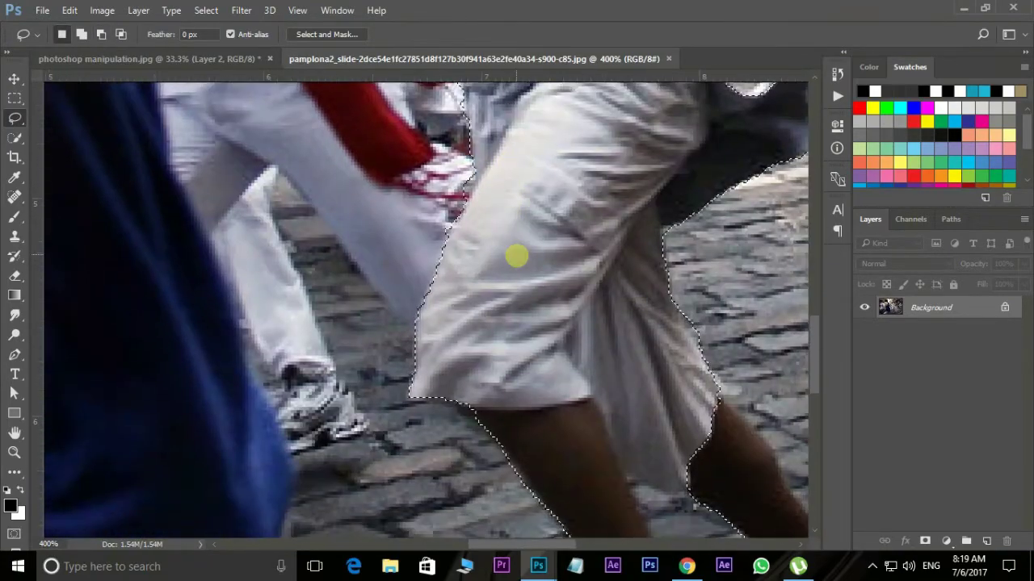
scroll(516, 254, "down", 3)
scroll(519, 261, "down", 3)
left_click_drag(519, 261, 616, 439)
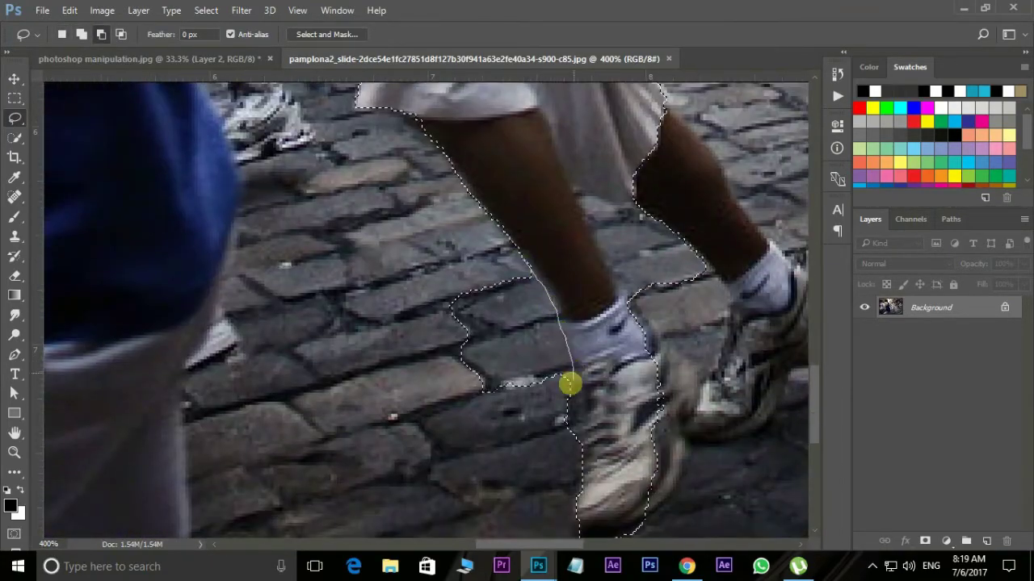
scroll(616, 439, "down", 3)
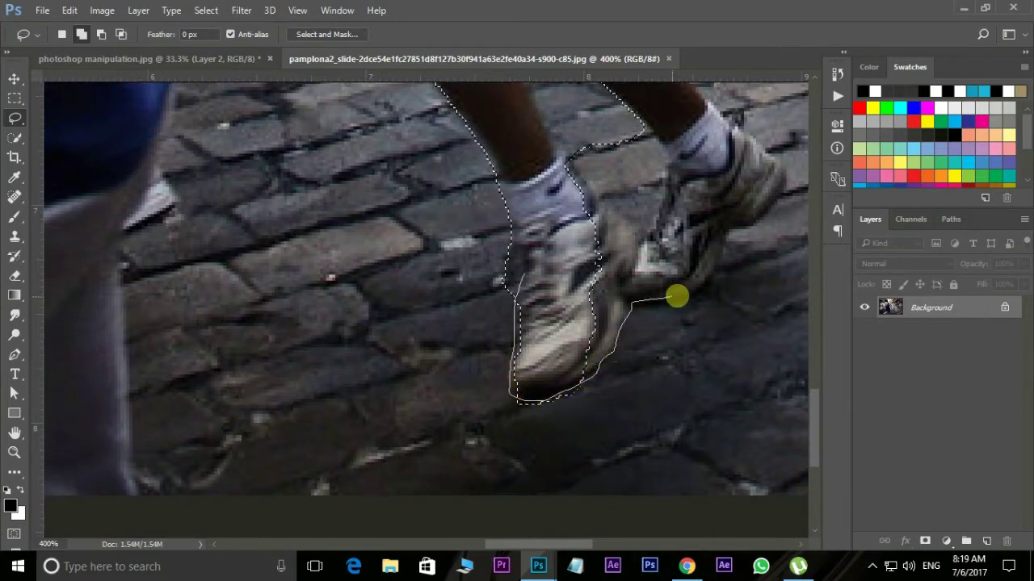
left_click_drag(779, 172, 690, 329)
scroll(690, 329, "up", 3)
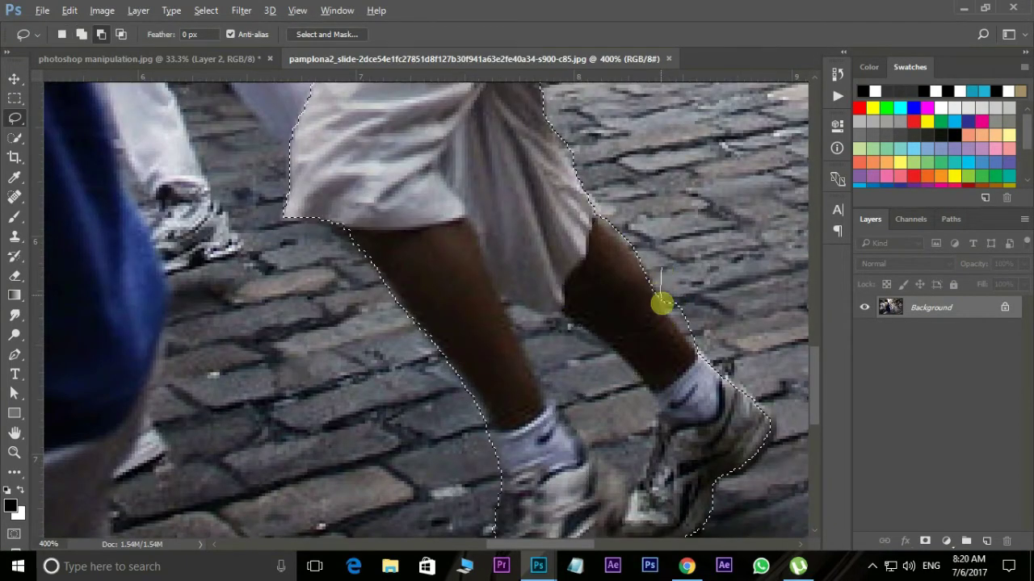
Add the runner's leg and shoe to the selection.
left_click_drag(632, 245, 611, 420)
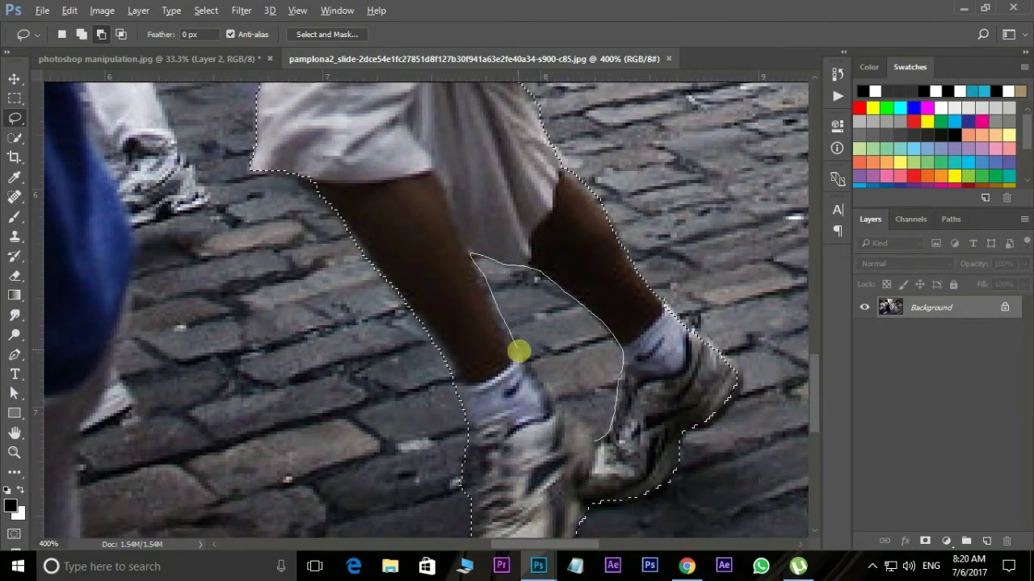
scroll(519, 352, "up", 3)
scroll(519, 351, "up", 3)
left_click_drag(520, 351, 591, 332)
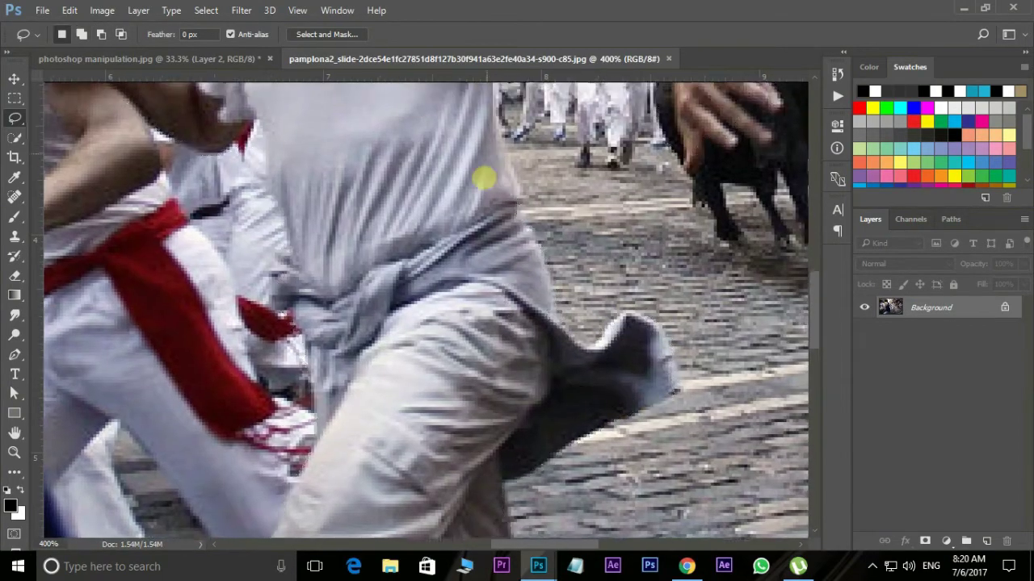
scroll(485, 178, "up", 3)
scroll(480, 286, "up", 3)
scroll(480, 286, "up", 3)
left_click_drag(480, 285, 553, 303)
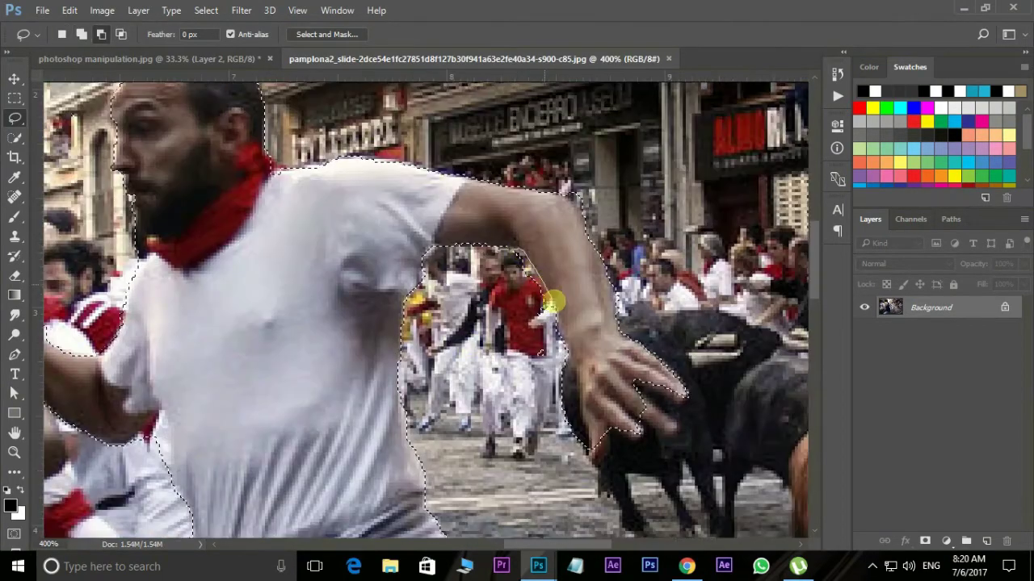
scroll(497, 250, "down", 2)
Trace the selection tightly around the runner's arm, hand and fingers.
left_click_drag(496, 250, 501, 307)
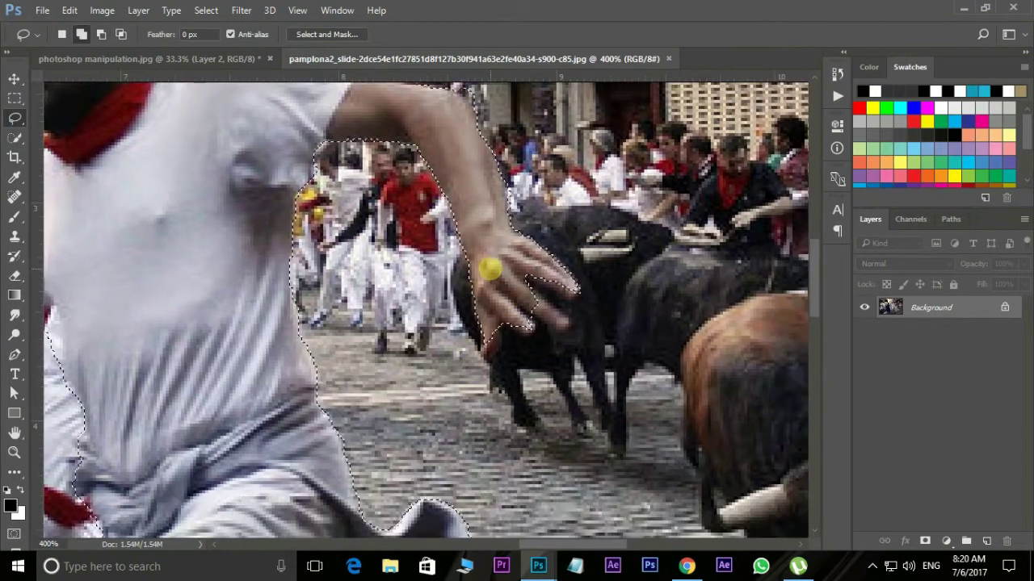
scroll(483, 393, "down", 2)
left_click_drag(483, 394, 483, 357)
mouse_move(493, 291)
left_mouse_down()
mouse_move(526, 336)
mouse_move(541, 316)
mouse_move(512, 299)
mouse_move(526, 308)
mouse_move(530, 272)
mouse_move(572, 296)
mouse_move(512, 242)
mouse_move(391, 236)
mouse_move(412, 234)
left_mouse_up()
scroll(572, 295, "up", 3)
scroll(391, 236, "left", 4)
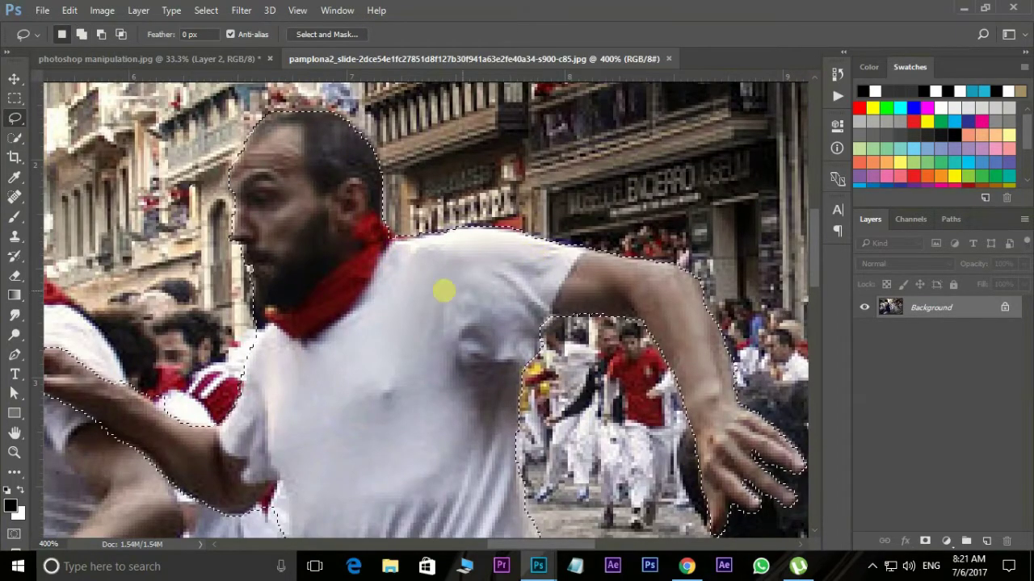
In Select and Mask, smooth the runner's edge by 5 and output to a new layer.
left_click(334, 34)
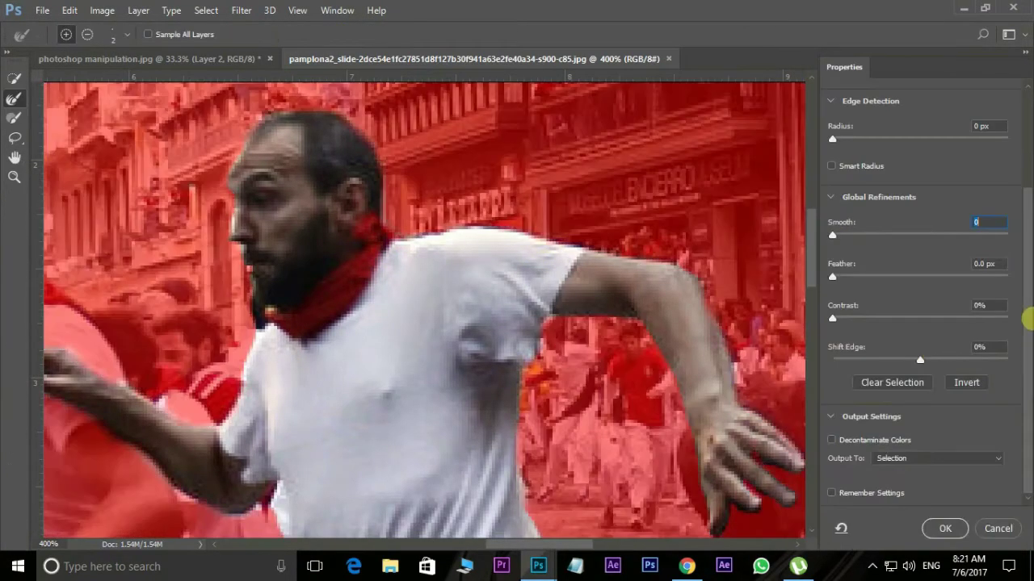
left_click(979, 226)
type("5")
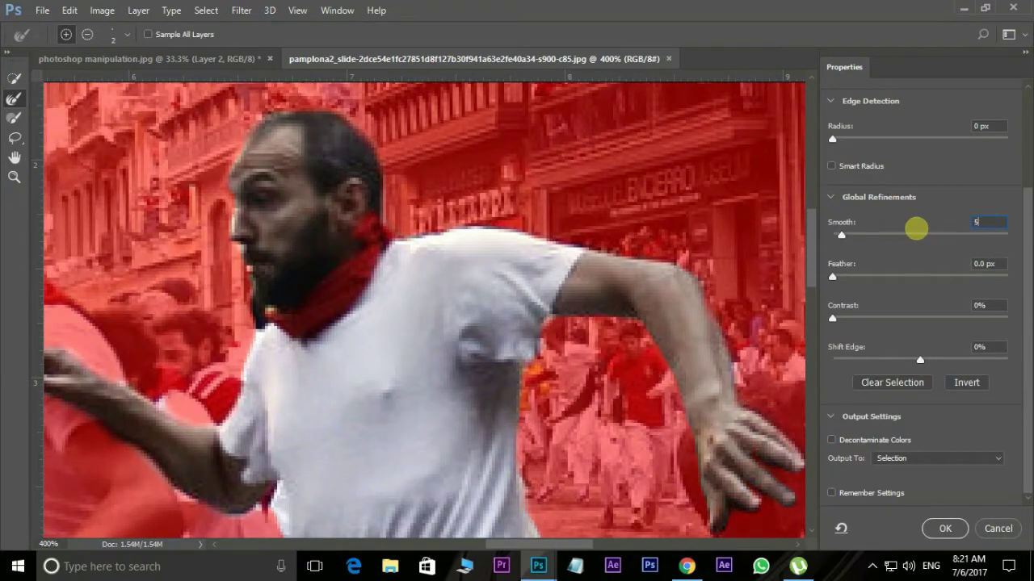
left_click(898, 458)
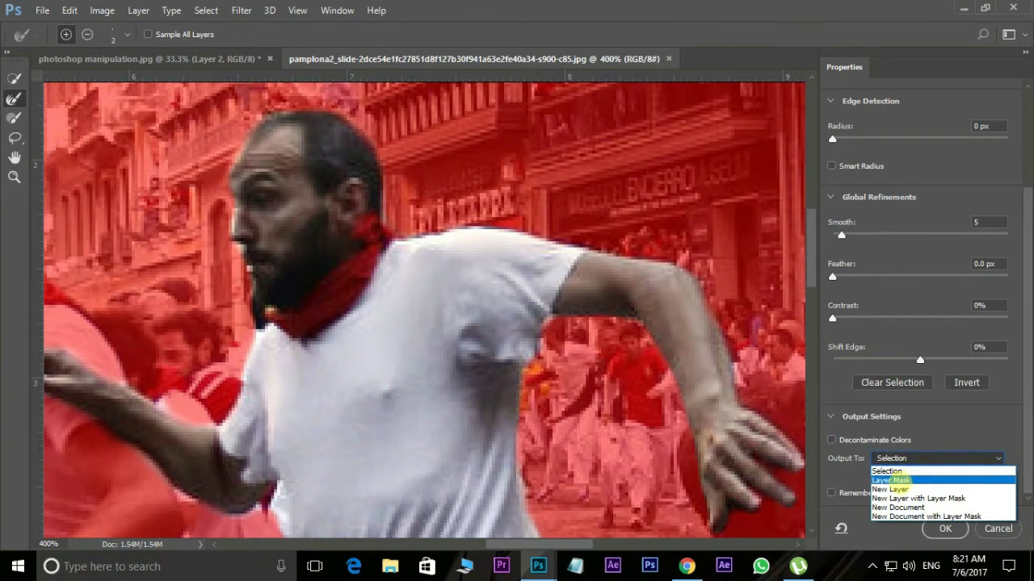
left_click(899, 480)
left_click(898, 458)
left_click(901, 489)
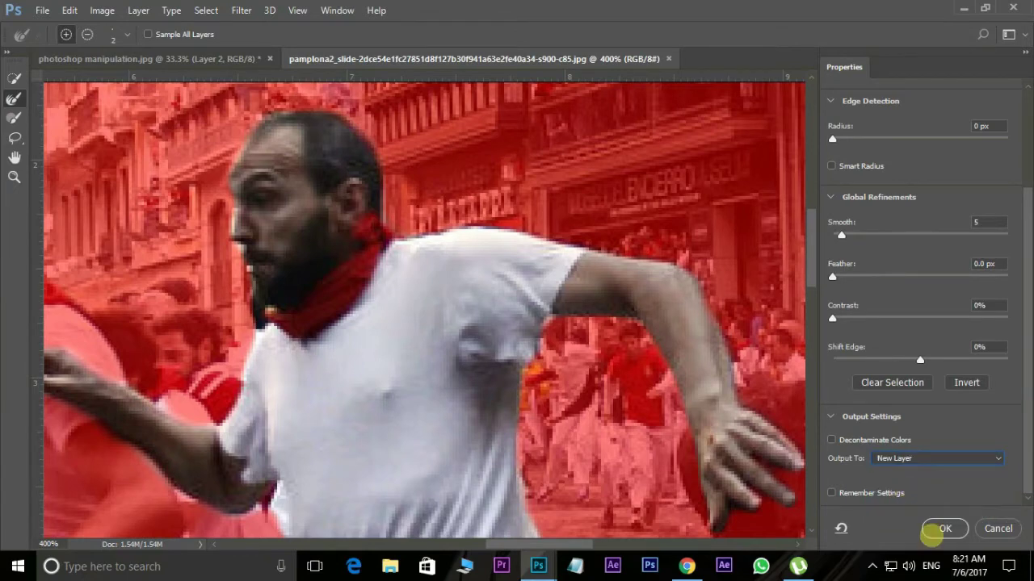
left_click(941, 529)
Drag the cut-out runner into the composite and minimize the Pamplona photo window.
left_click_drag(329, 60, 466, 115)
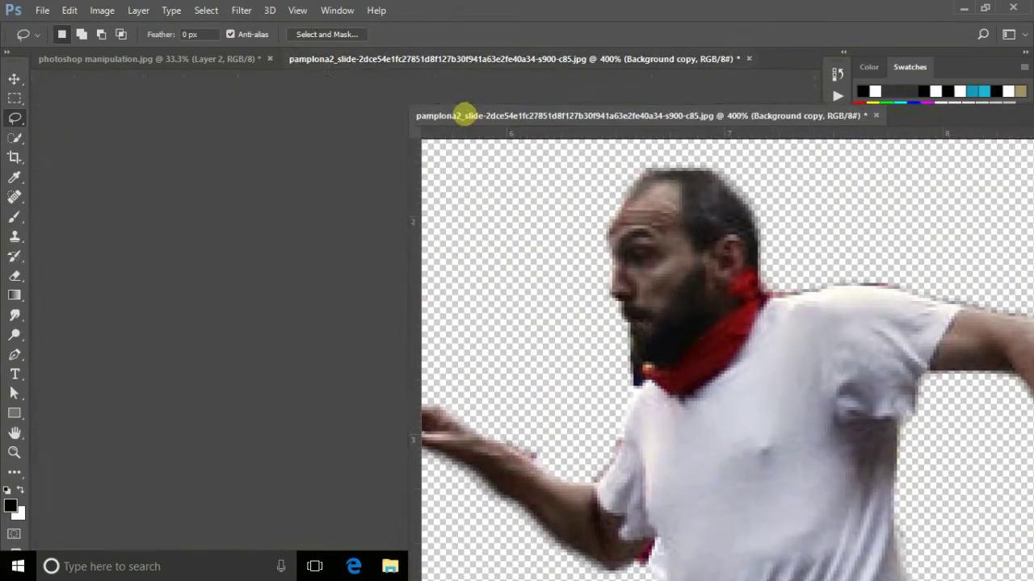
left_click(15, 78)
left_click_drag(692, 295, 289, 286)
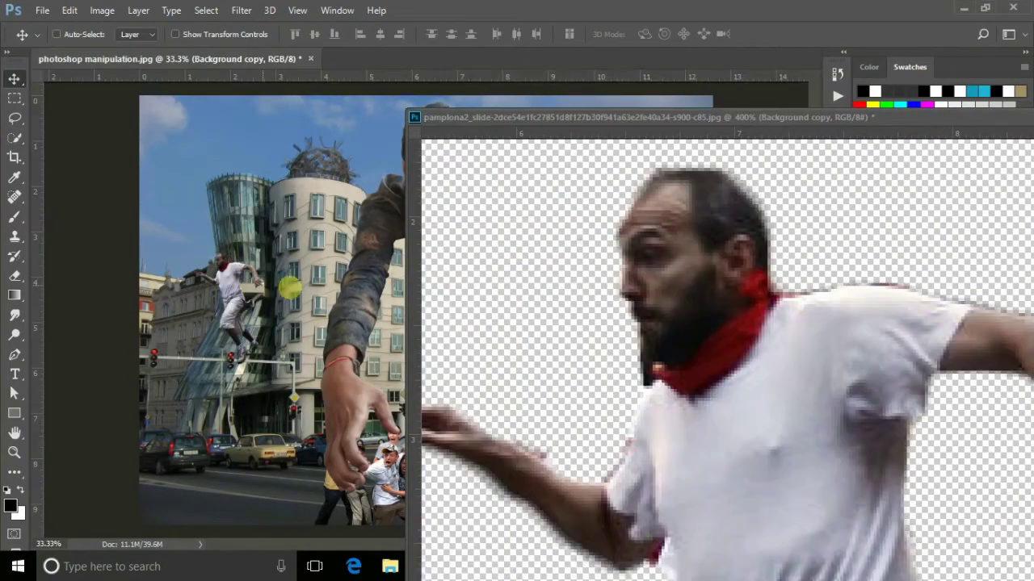
left_click_drag(980, 121, 875, 154)
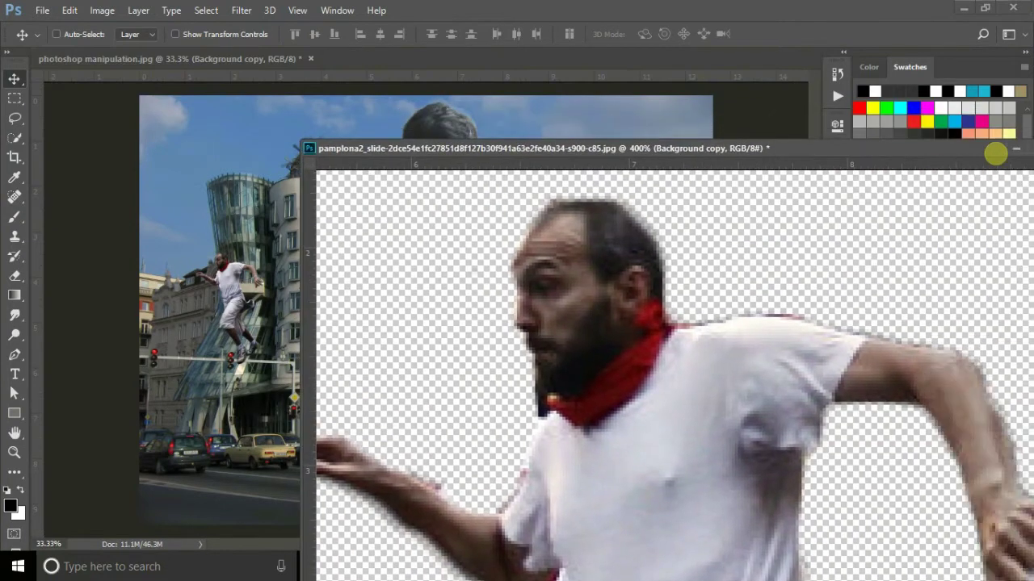
left_click(1015, 149)
Position the runner on the street at the lower left, left of the boys.
left_click_drag(234, 280, 224, 455)
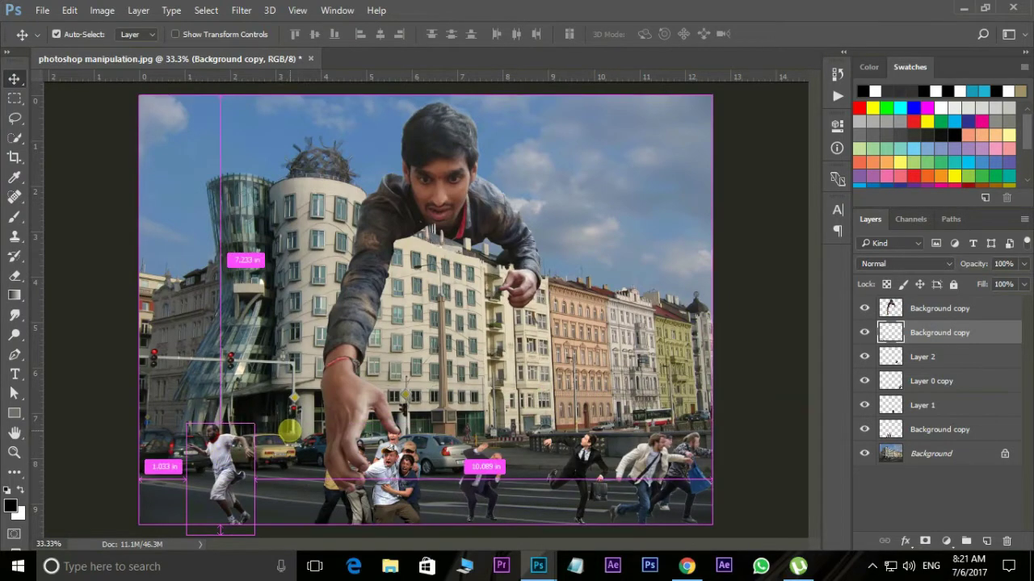
left_click_drag(224, 455, 224, 484)
mouse_move(235, 437)
left_mouse_down()
mouse_move(230, 499)
mouse_move(408, 440)
left_mouse_up()
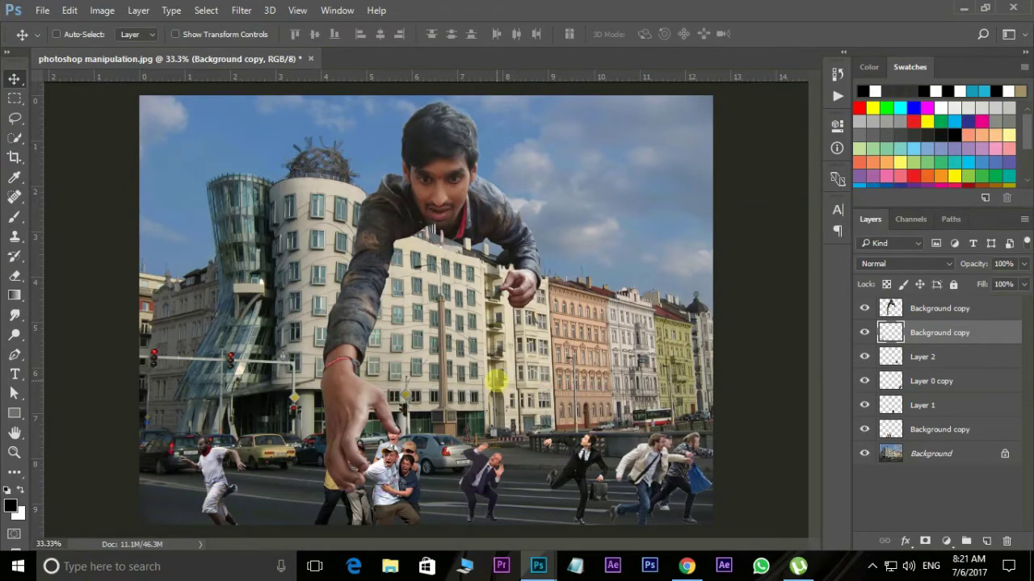
Open the running children photo and quick-select both boys, white and brown shirts.
key("ctrl+o")
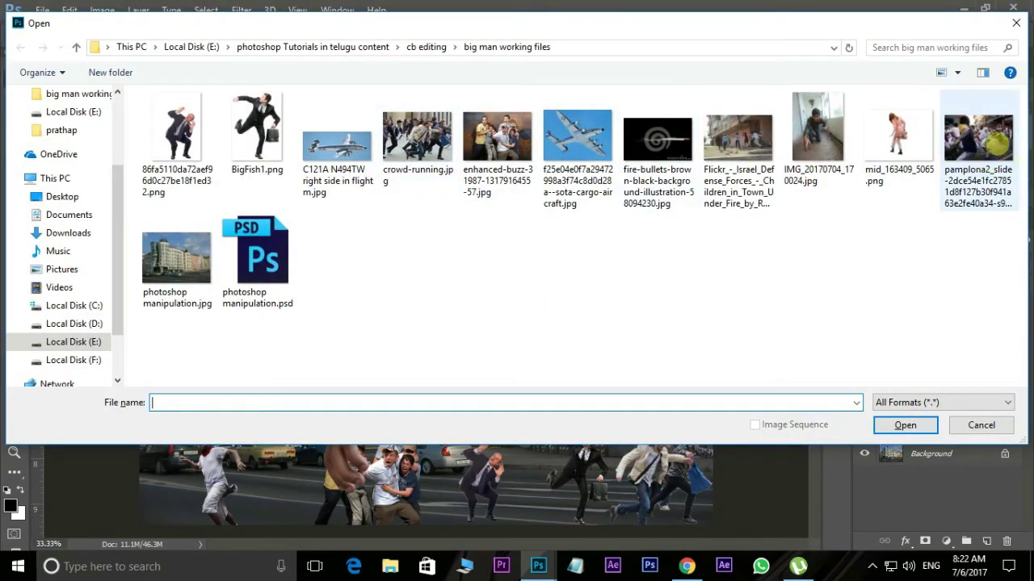
left_click(751, 138)
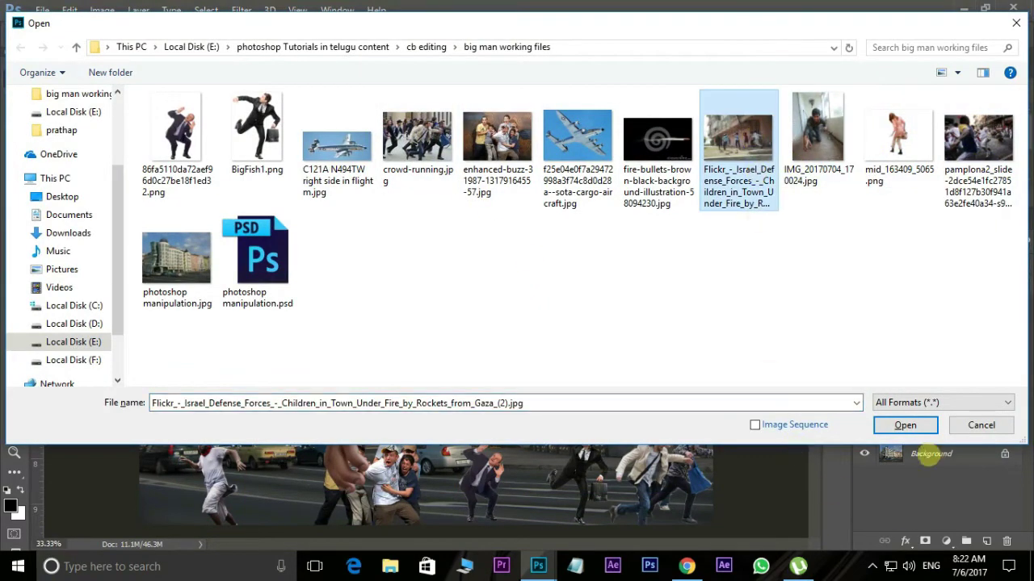
left_click(904, 425)
key("w")
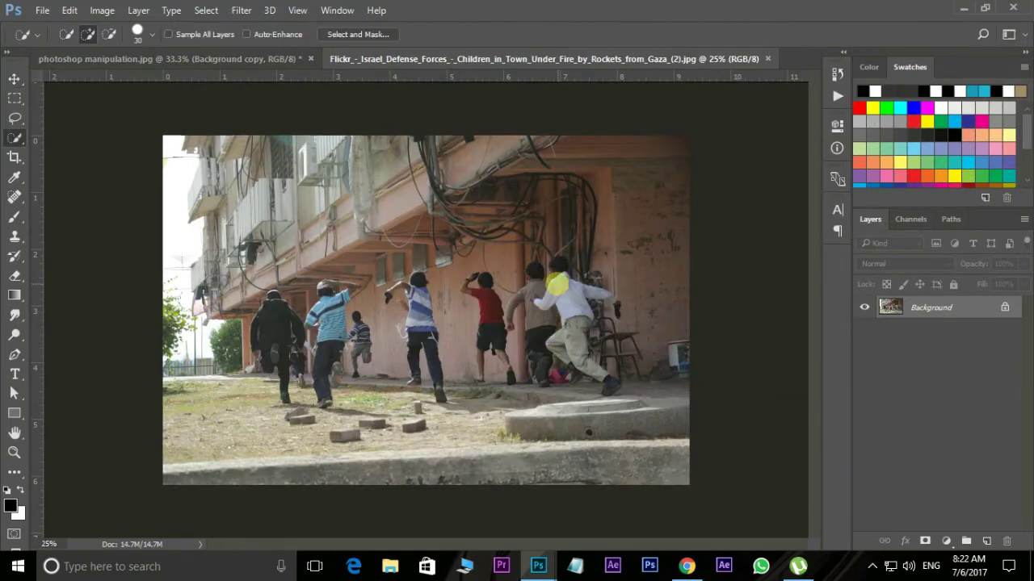
left_click(556, 284)
key("ctrl+plus")
scroll(564, 298, "right", 3)
left_click_drag(589, 256, 609, 443)
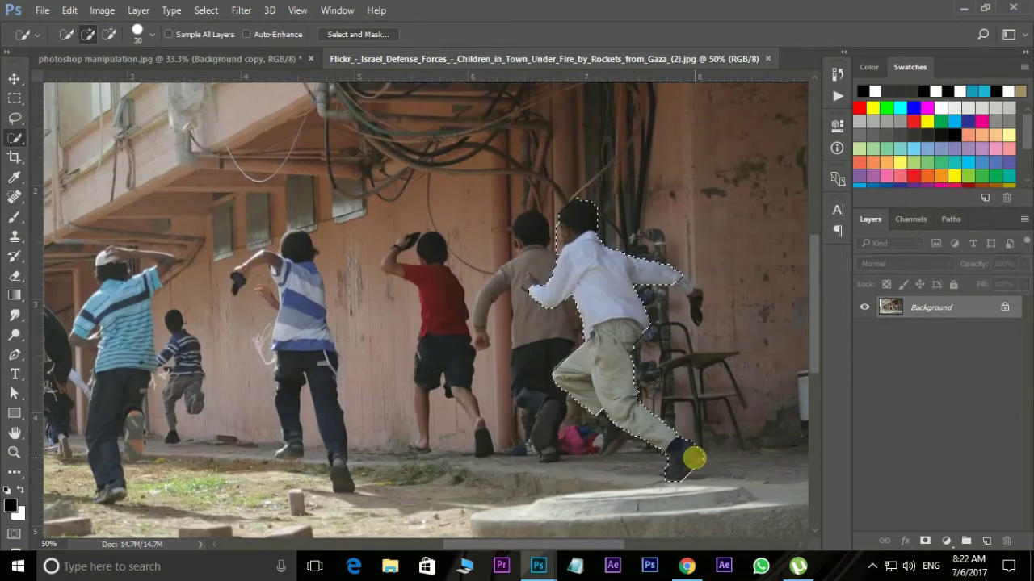
mouse_move(530, 231)
left_mouse_down()
mouse_move(492, 284)
mouse_move(499, 356)
mouse_move(542, 452)
left_mouse_up()
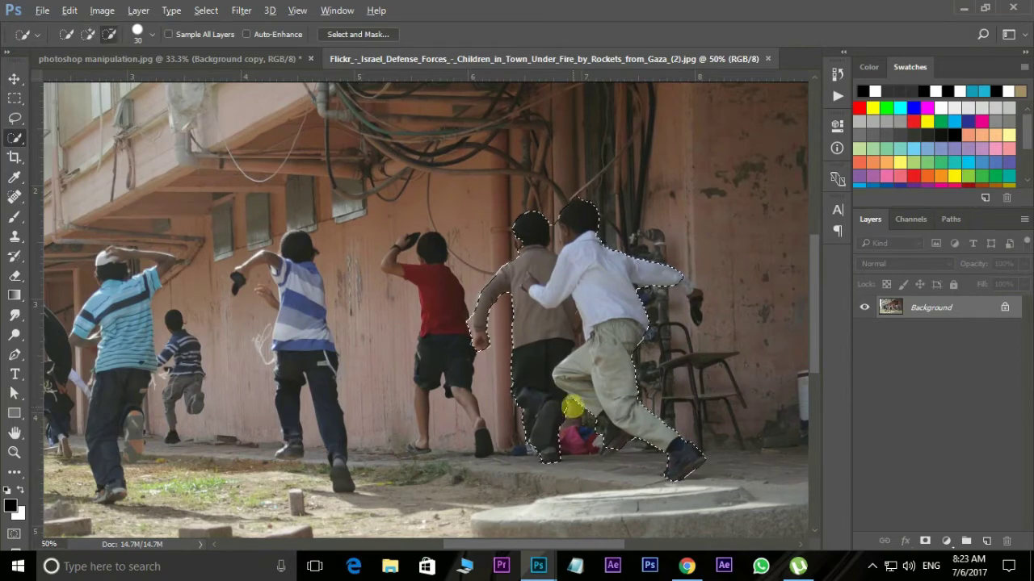
Refine the selection around the boys' heads and hand with a size-15 brush.
key("bracketleft")
key("bracketleft")
key("bracketleft")
scroll(517, 323, "up", 2)
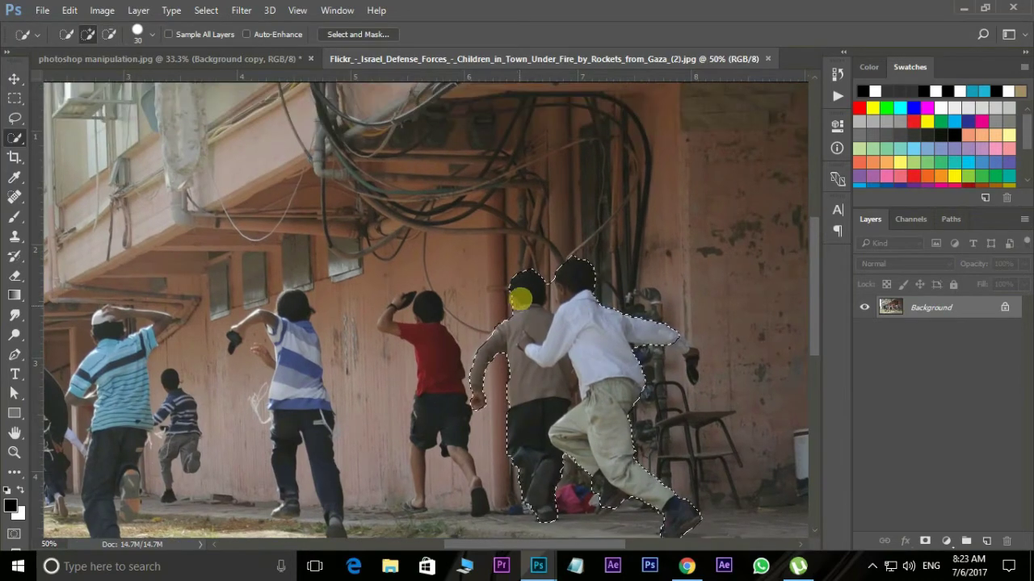
left_click_drag(550, 281, 547, 300)
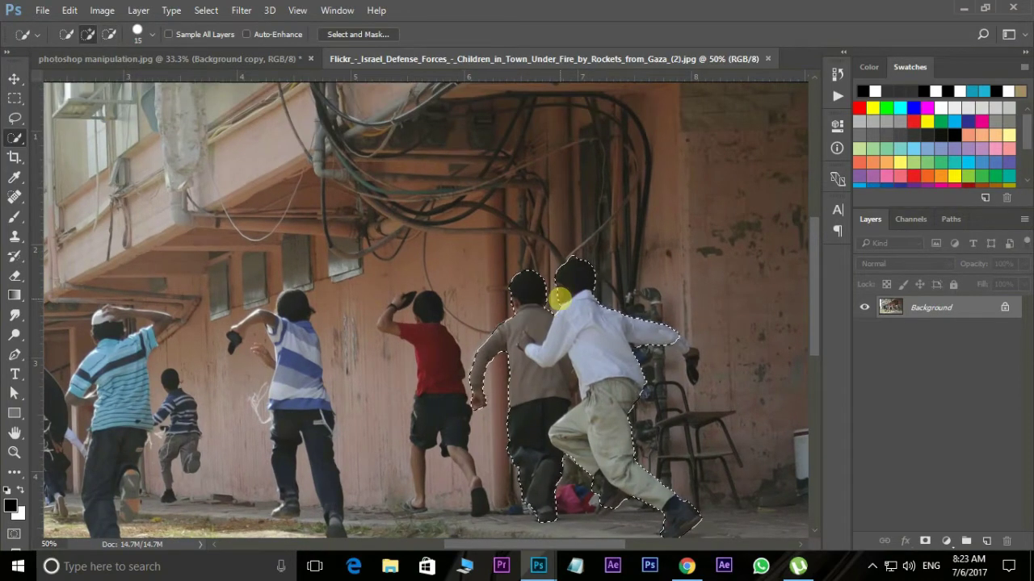
left_click_drag(669, 337, 677, 336)
key("l")
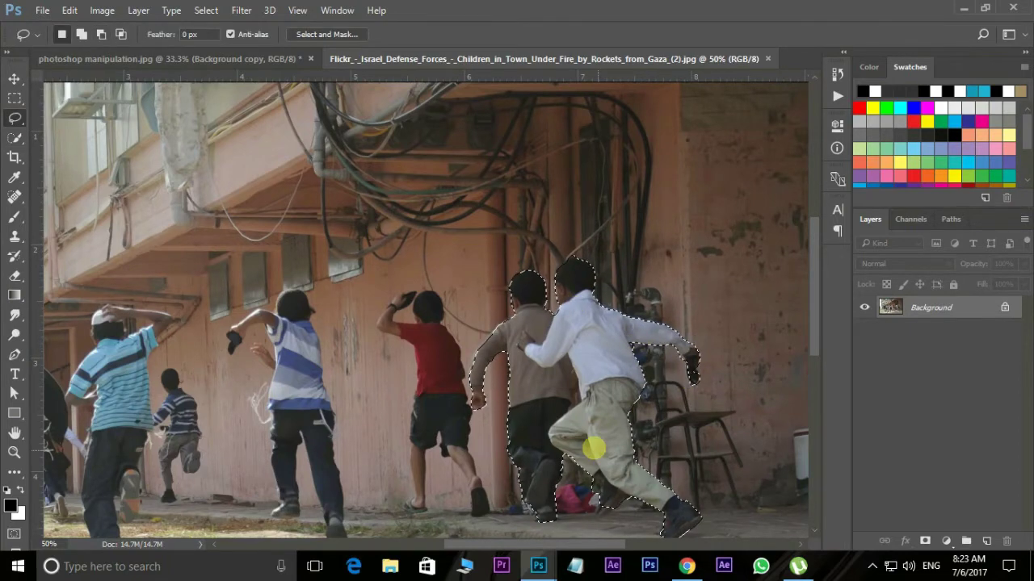
scroll(593, 445, "down", 2)
scroll(605, 410, "up", 1)
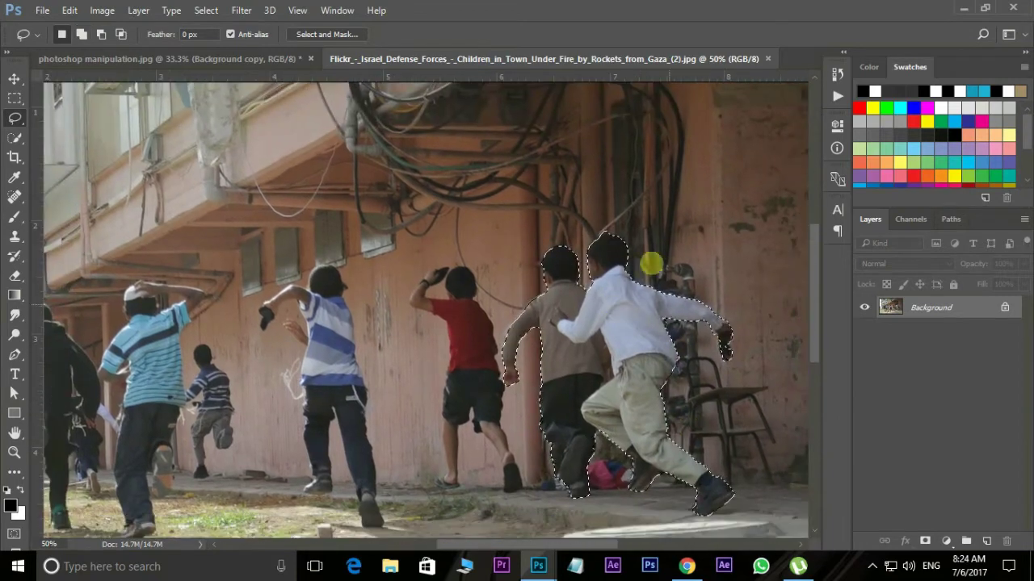
Refine the edge in Select and Mask with Smooth 5, output to a new layer.
left_click(313, 34)
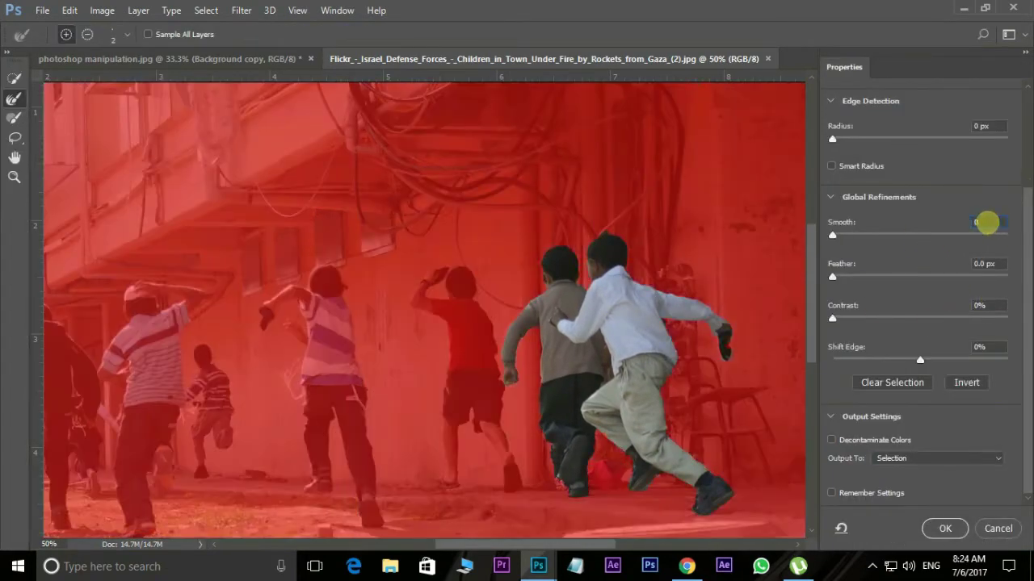
type("5")
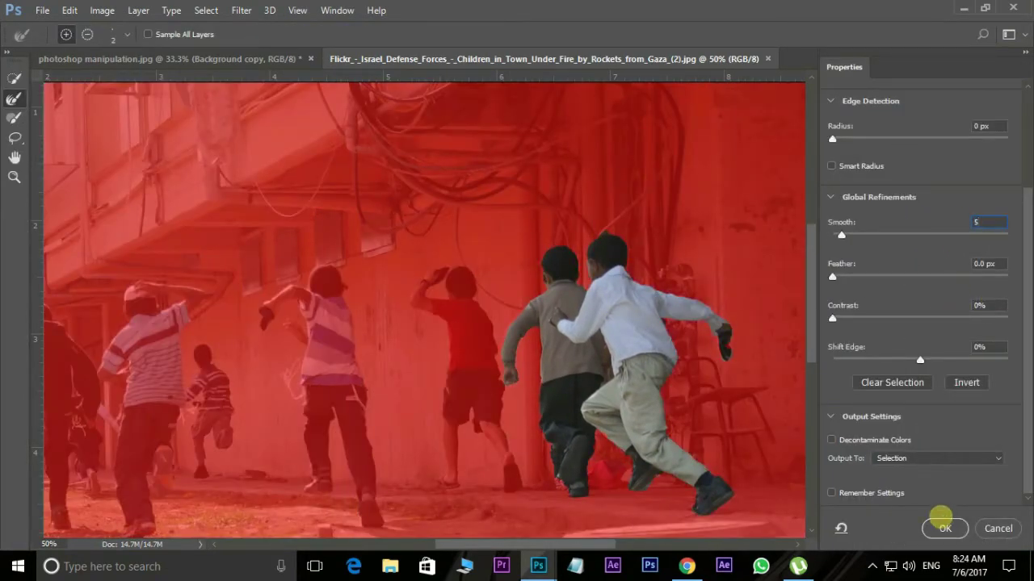
left_click(920, 459)
left_click(920, 478)
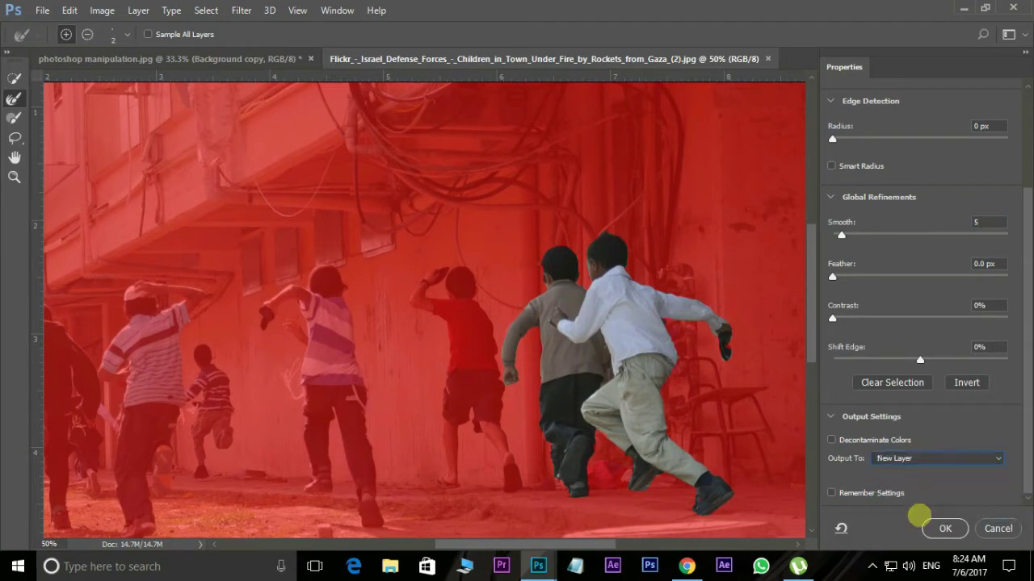
left_click(945, 529)
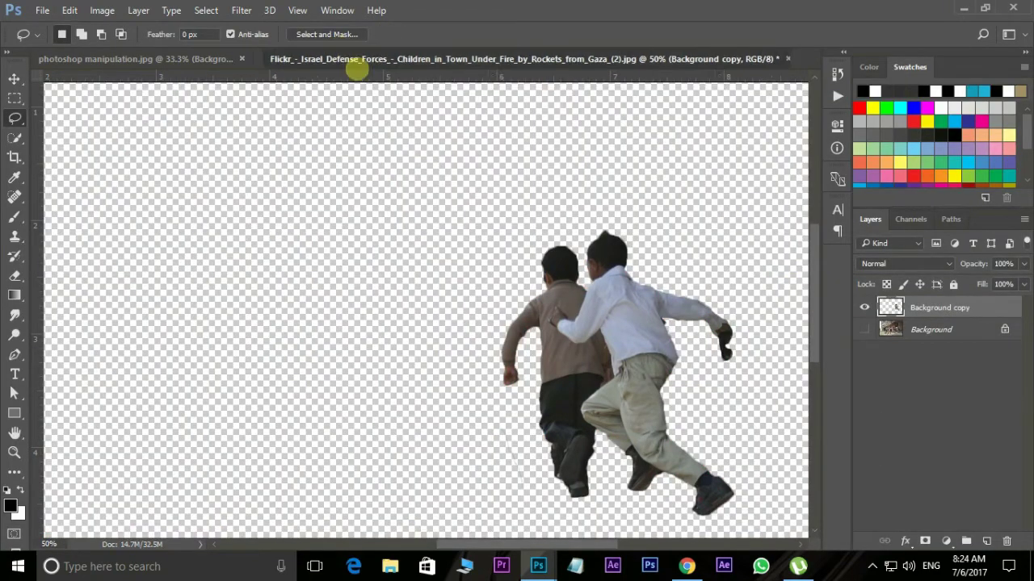
Drag the boys layer into the city composite with the Move tool.
left_click_drag(355, 59, 477, 120)
left_click(14, 78)
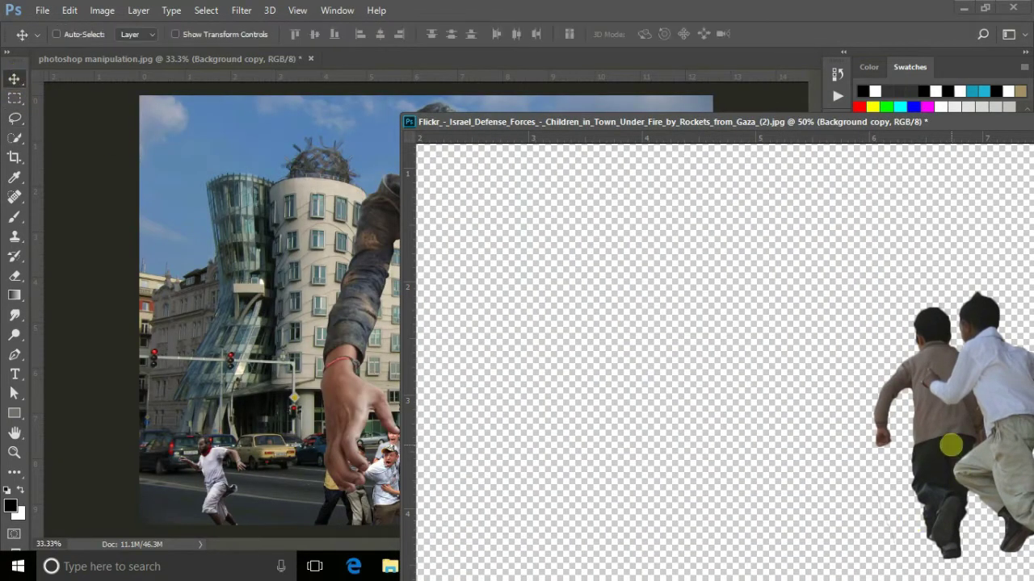
left_click_drag(951, 445, 359, 364)
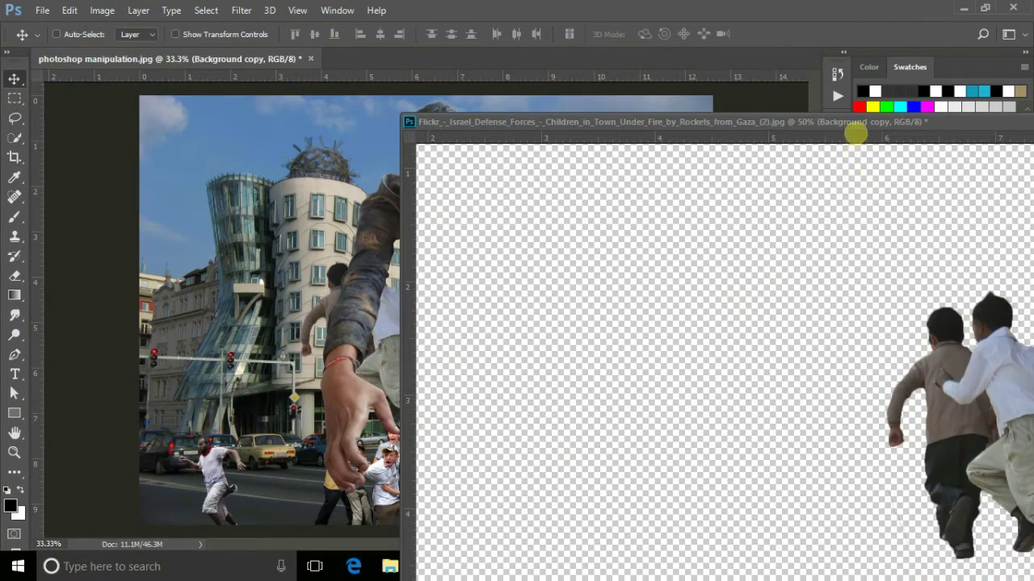
left_click_drag(853, 121, 710, 213)
left_click(876, 210)
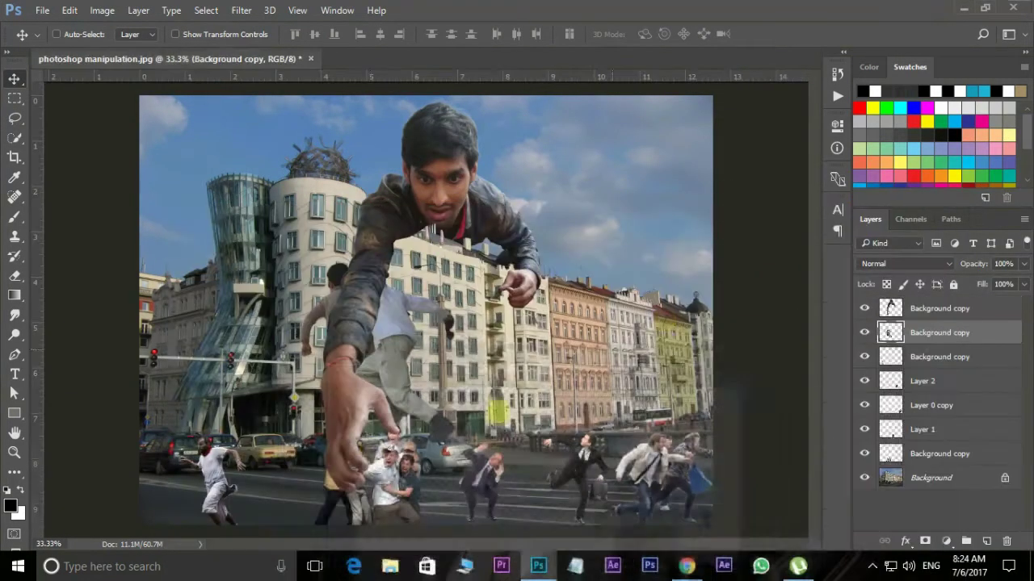
left_click_drag(408, 370, 527, 415)
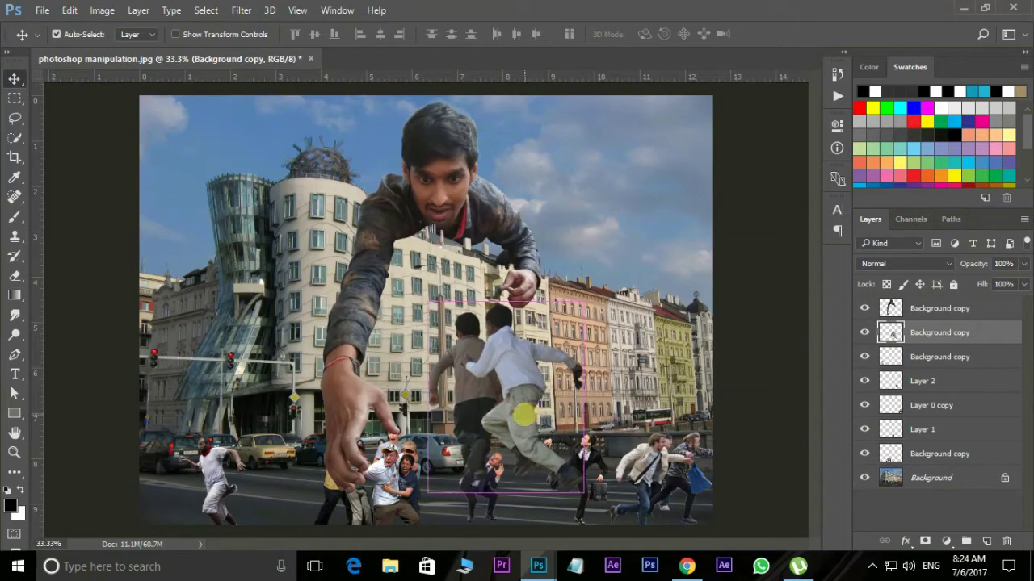
Scale the boys to about 19% and place them on the street beside the running man.
key("ctrl+t")
left_click_drag(428, 301, 502, 416)
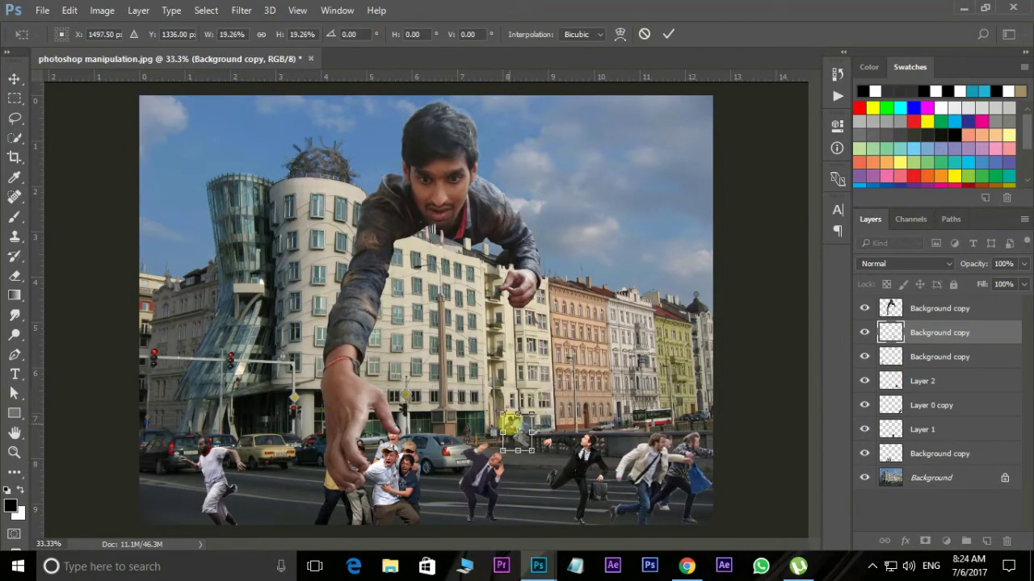
left_click(519, 426)
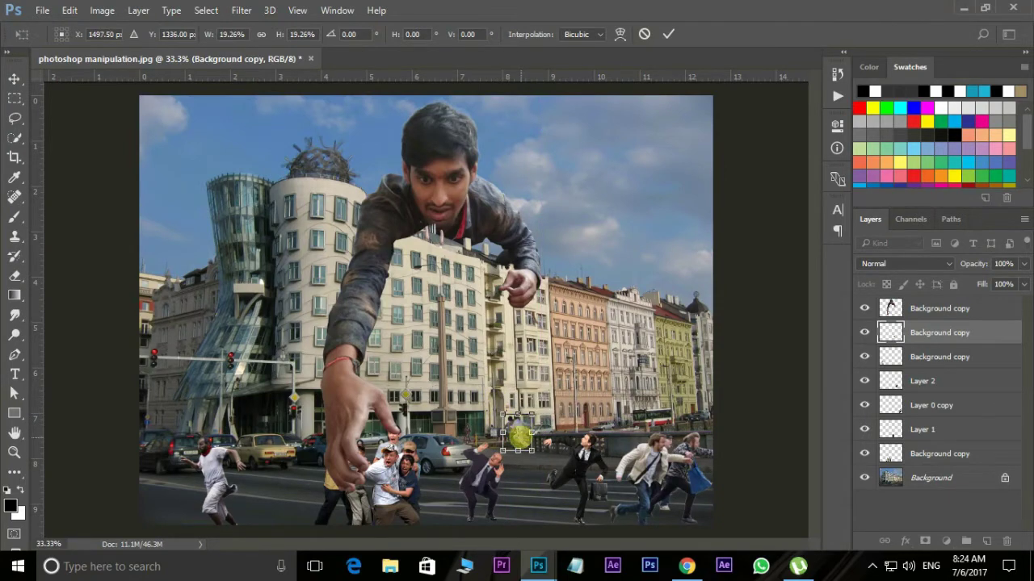
left_click_drag(519, 440, 508, 429)
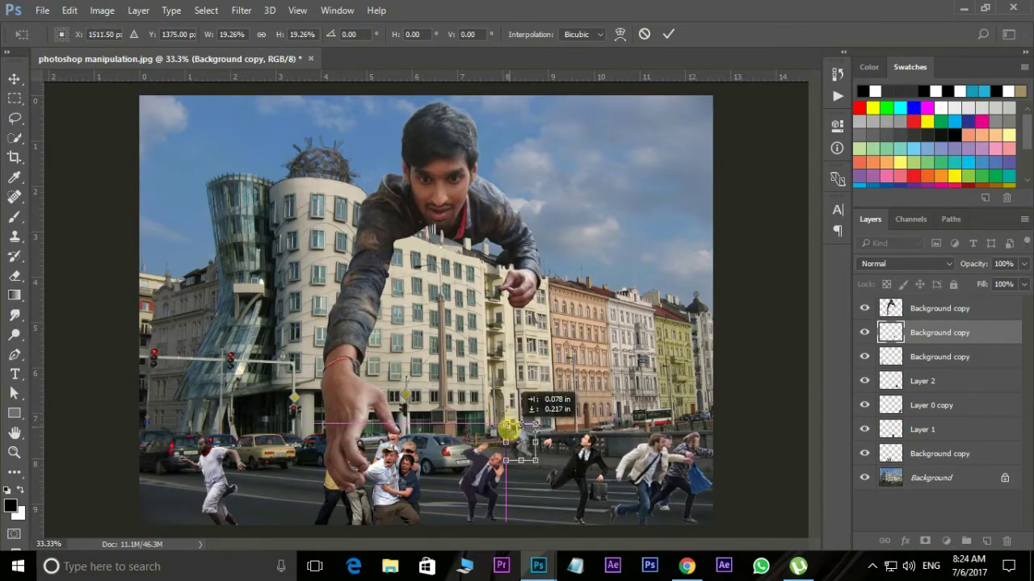
key("Return")
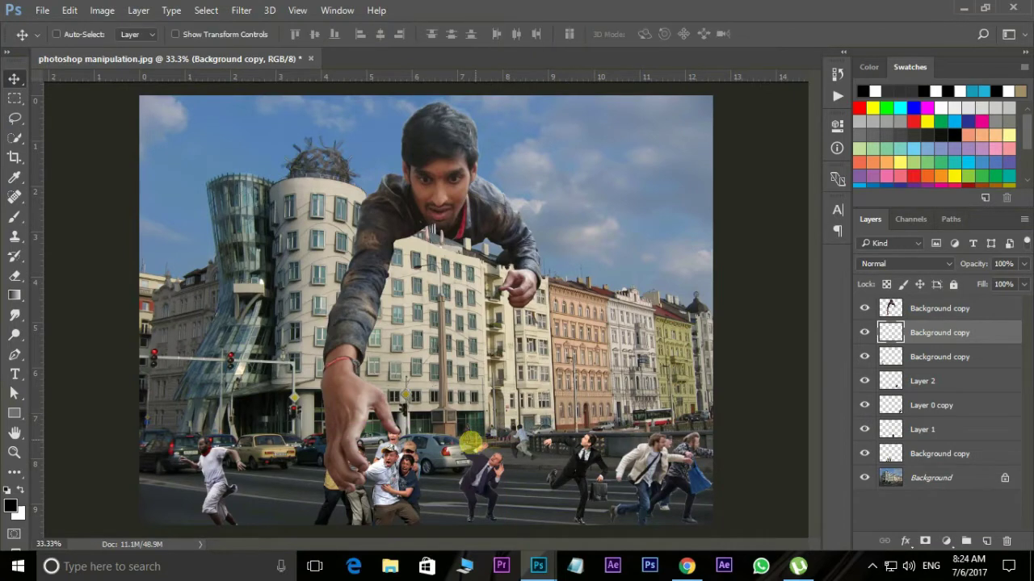
left_click_drag(508, 429, 577, 433)
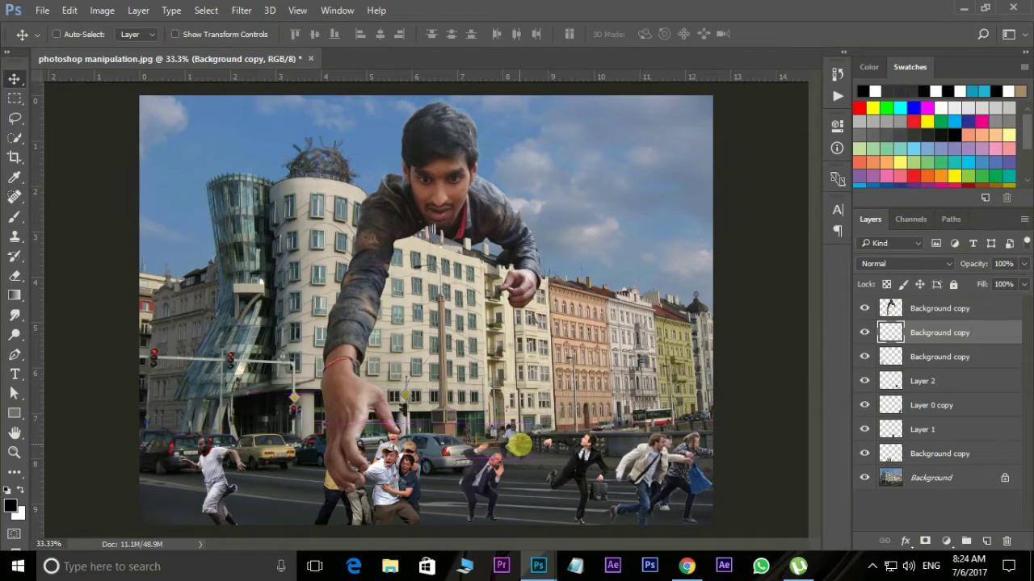
key("ctrl+t")
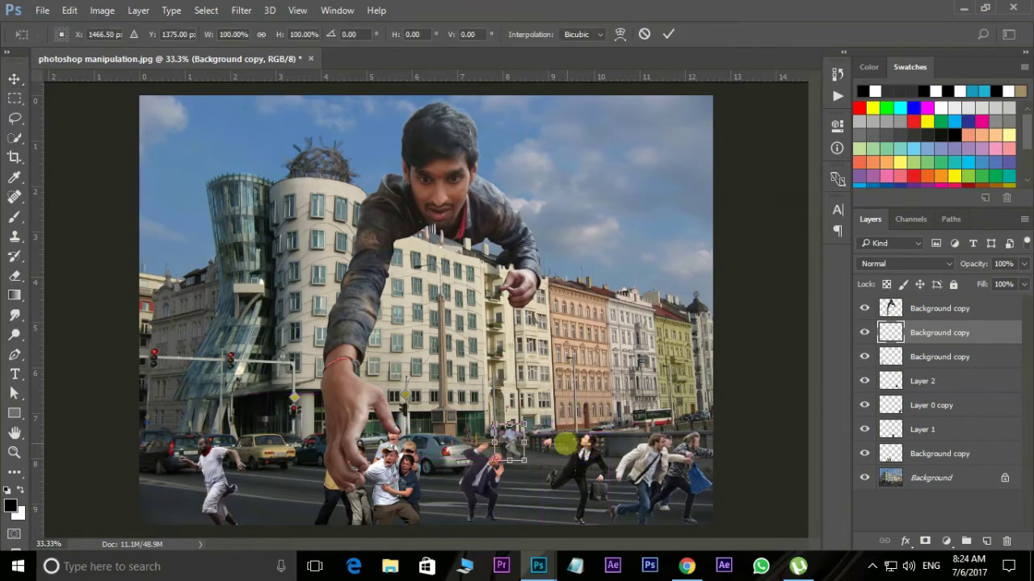
left_click_drag(589, 446, 509, 440)
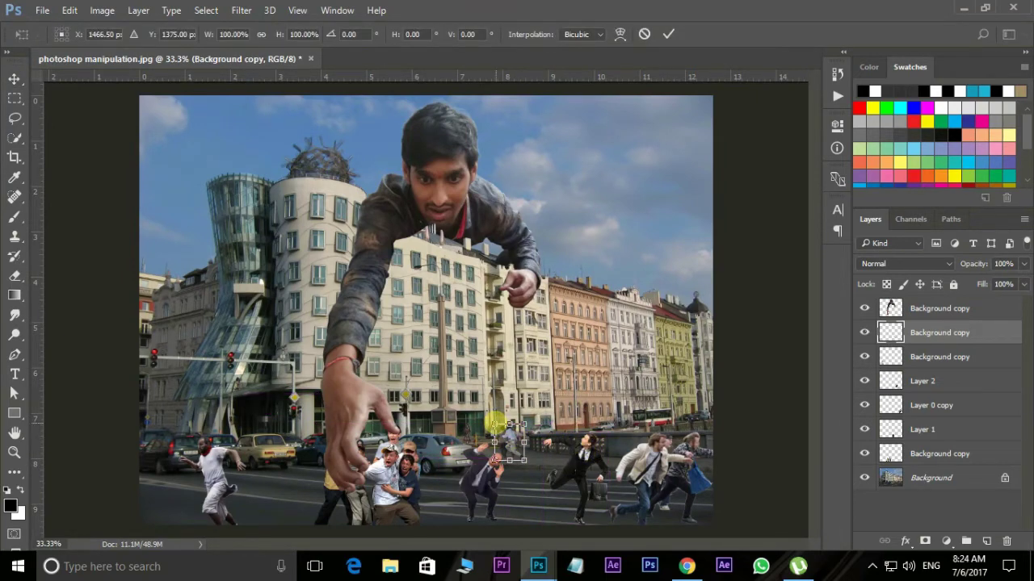
key("Return")
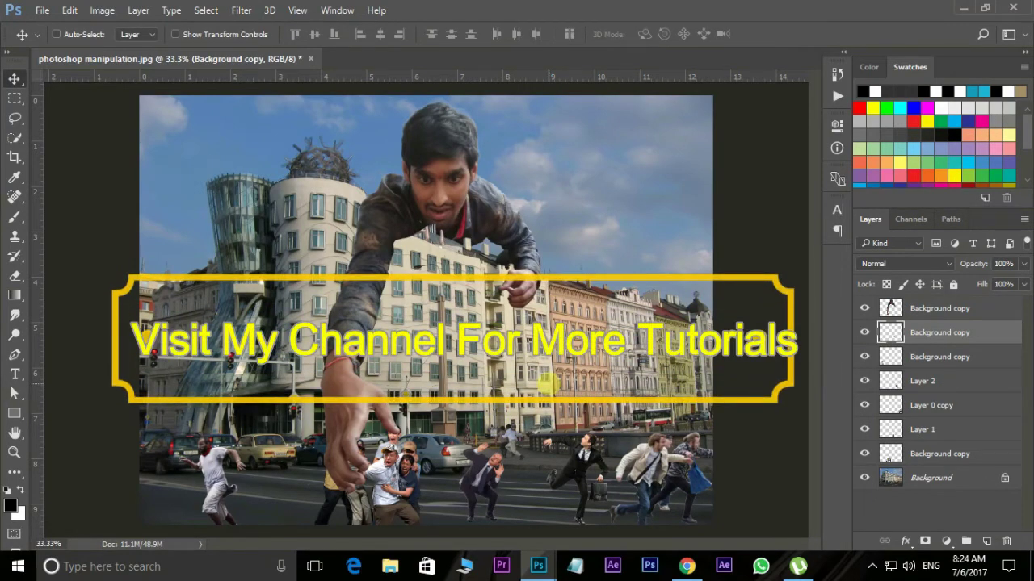
Open the cargo aircraft photo, unlock it as Layer 0, and delete the blue sky.
key("ctrl+o")
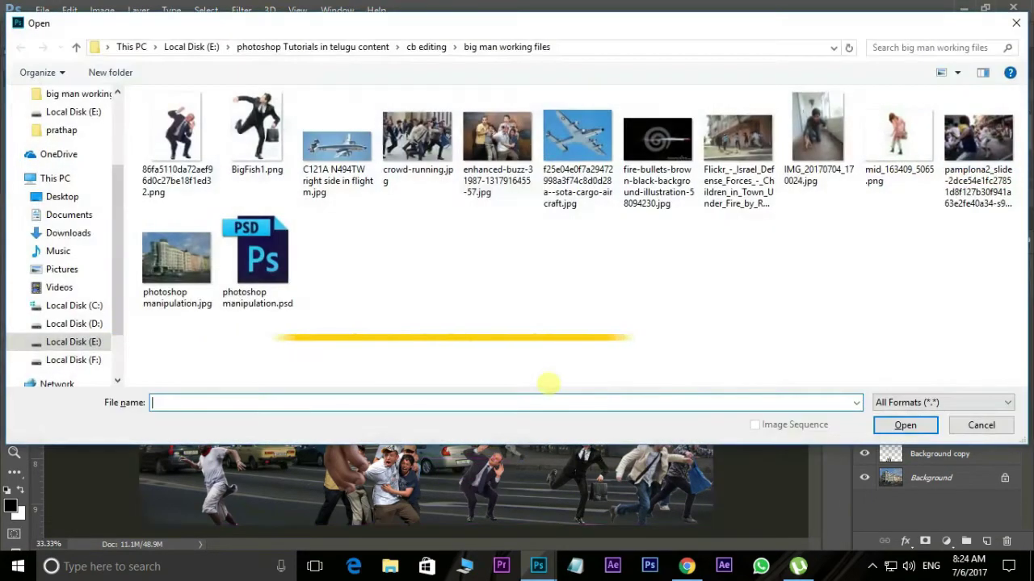
left_click(578, 135)
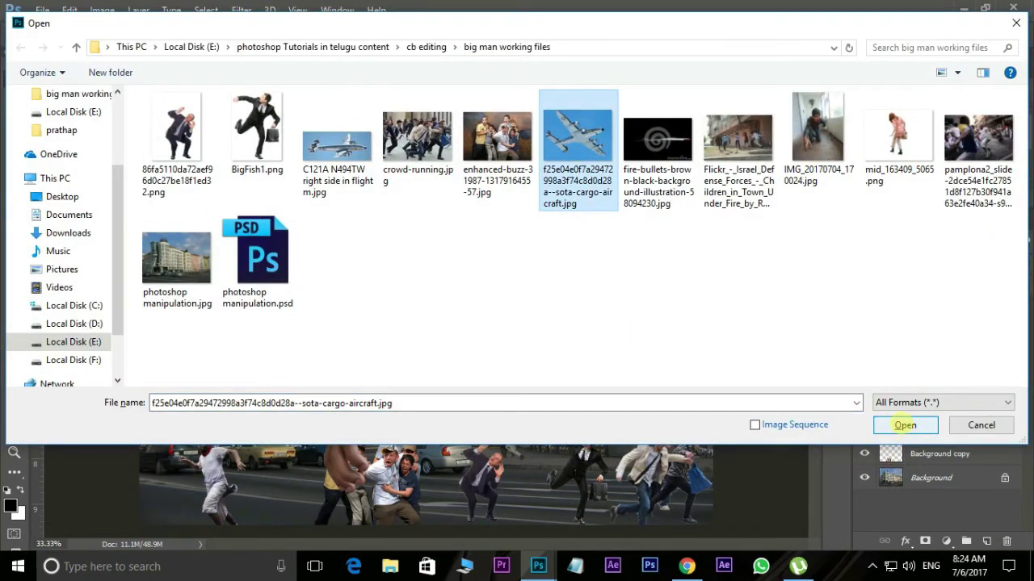
left_click(904, 425)
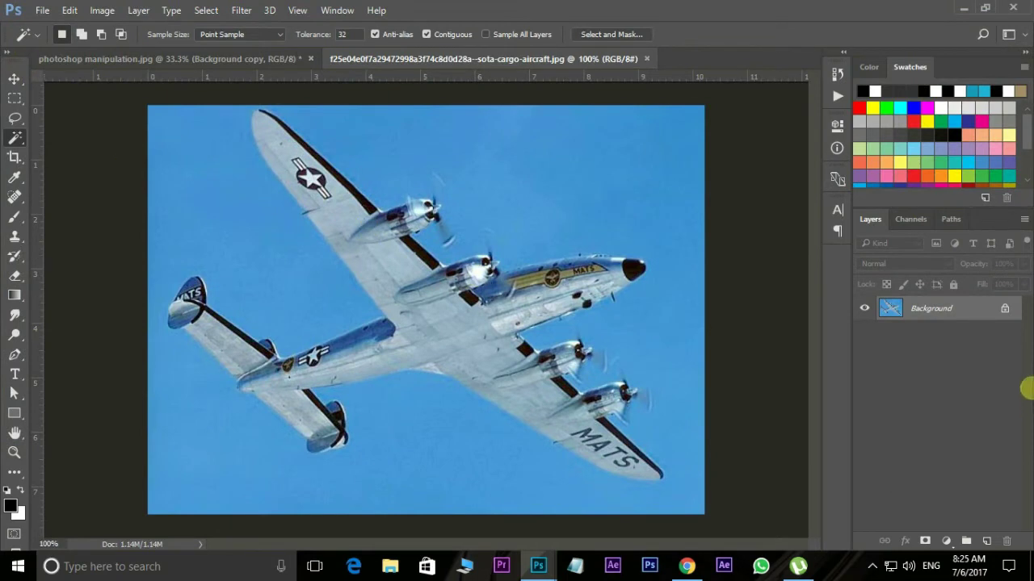
double_click(951, 308)
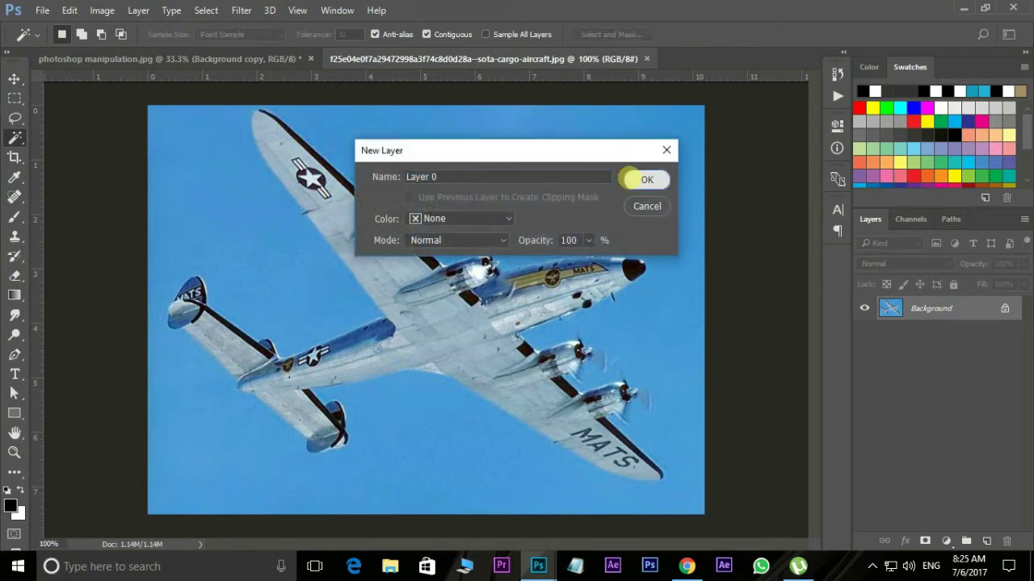
left_click(637, 178)
right_click(15, 127)
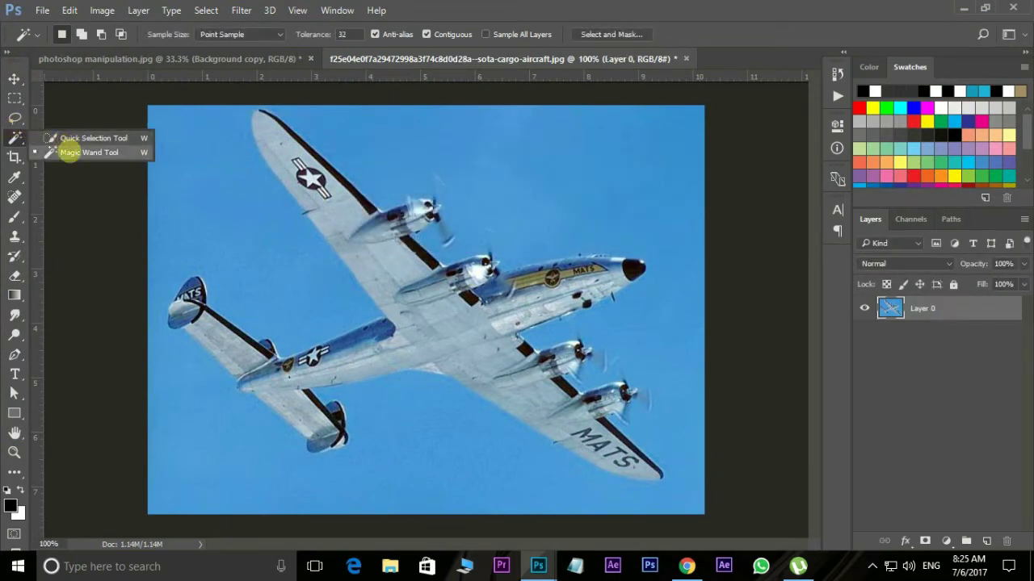
left_click(49, 153)
left_click(188, 216)
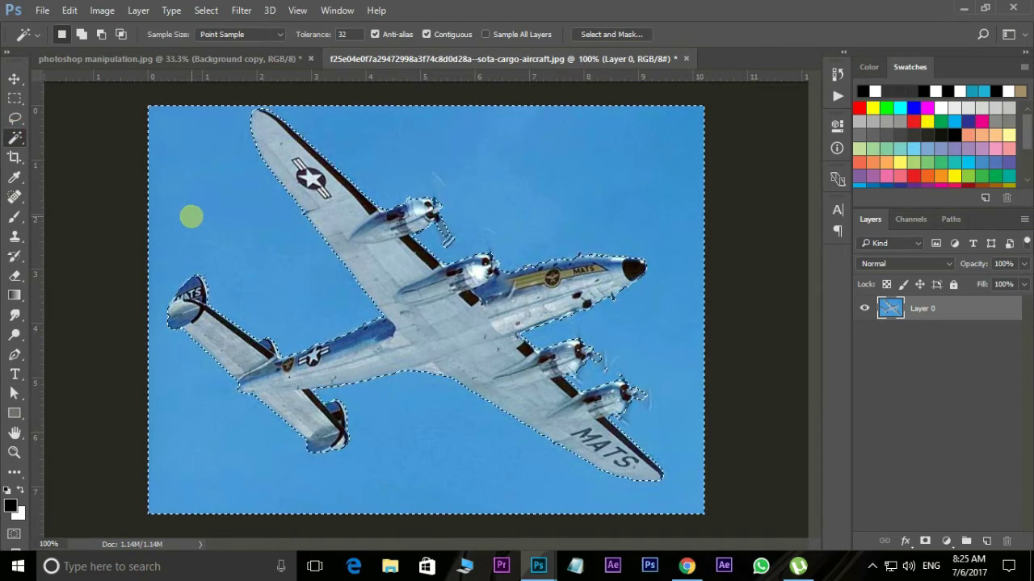
key("Delete")
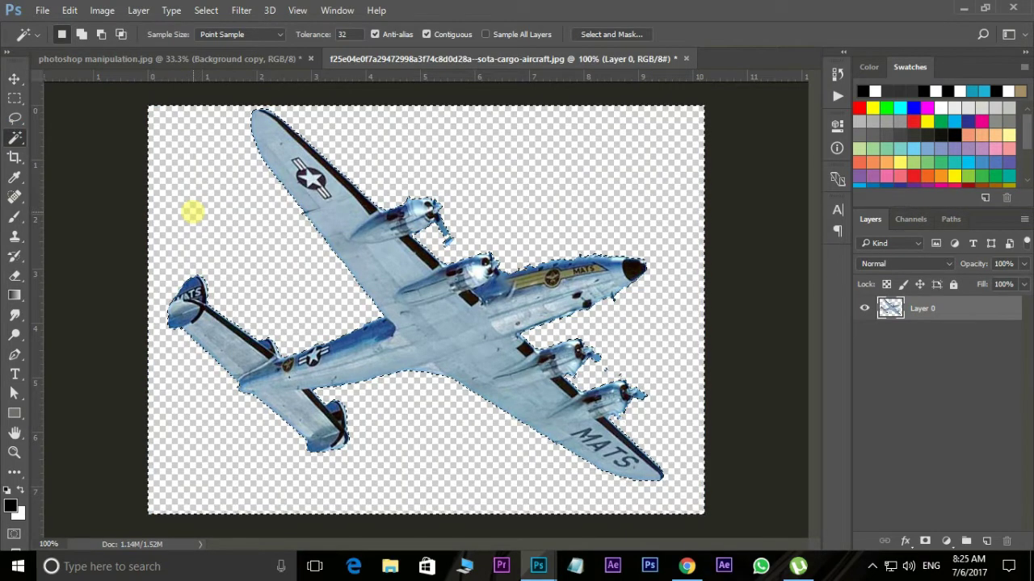
key("ctrl+d")
Copy the plane into the composite's upper-left sky and shrink it to about 40%.
left_click_drag(483, 62, 553, 114)
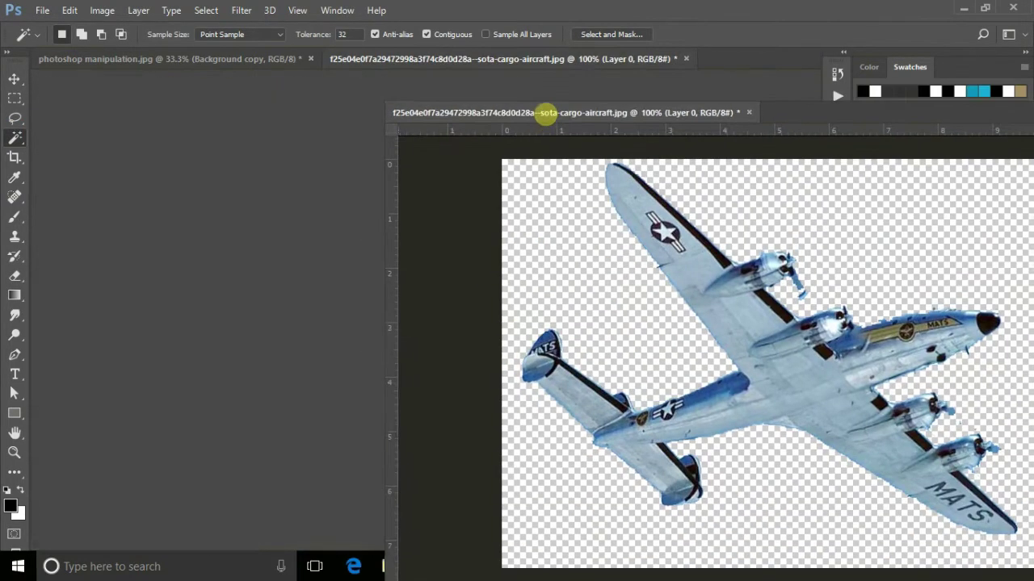
left_click(13, 78)
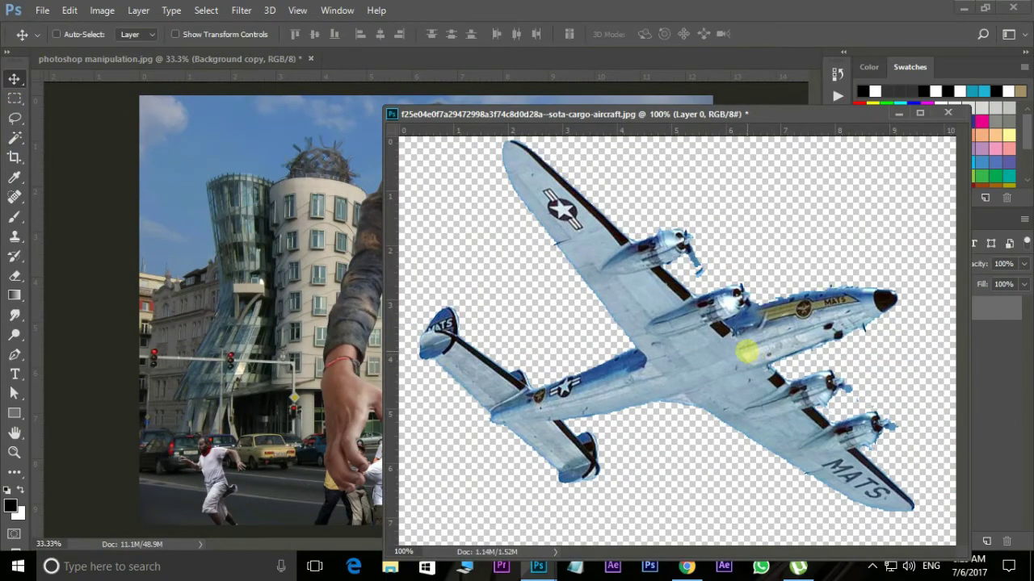
left_click_drag(745, 351, 309, 240)
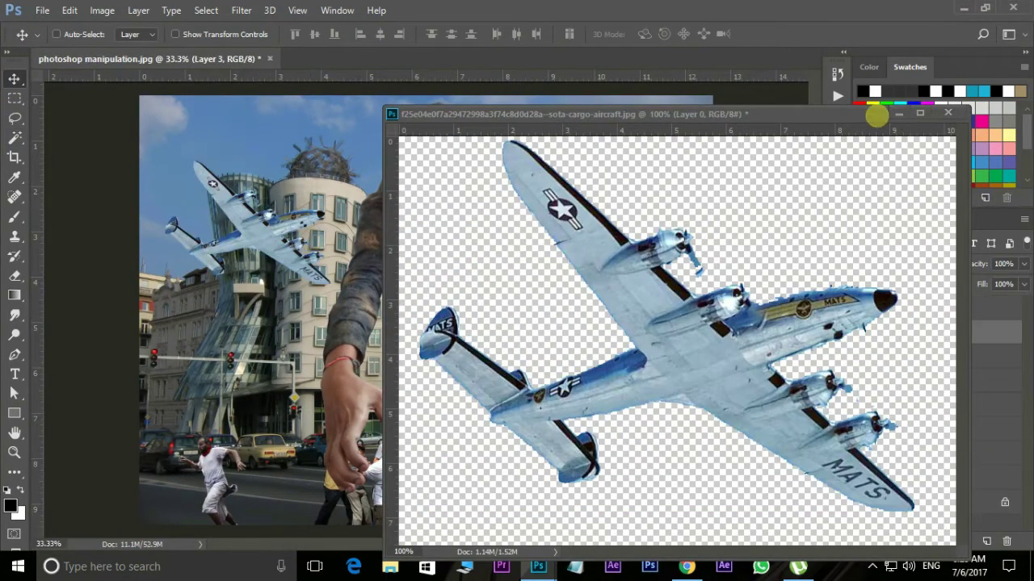
left_click(898, 113)
left_click_drag(272, 229, 273, 214)
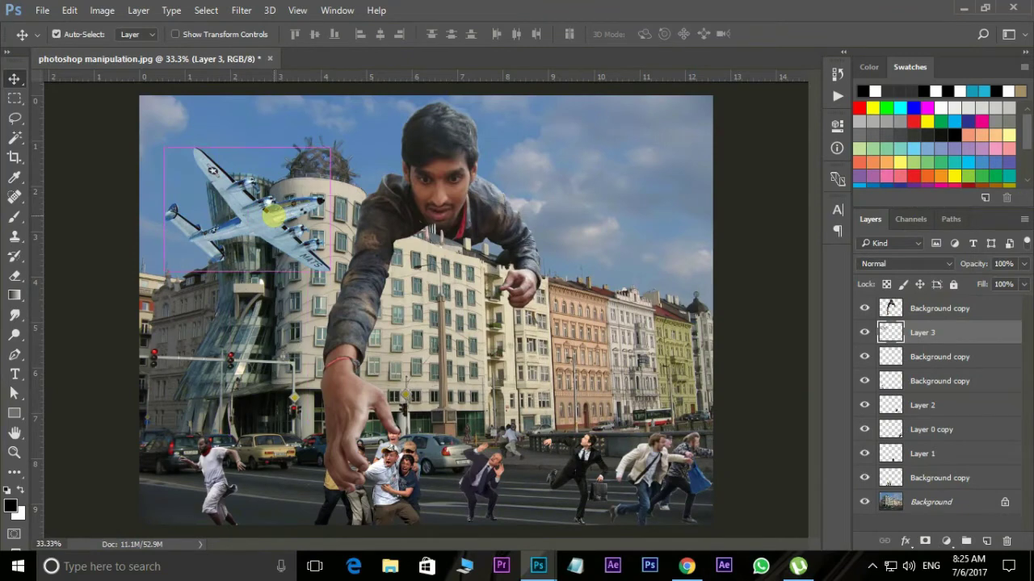
key("ctrl+t")
mouse_move(328, 269)
left_mouse_down()
mouse_move(296, 245)
mouse_move(248, 174)
mouse_move(202, 143)
mouse_move(226, 162)
left_mouse_up()
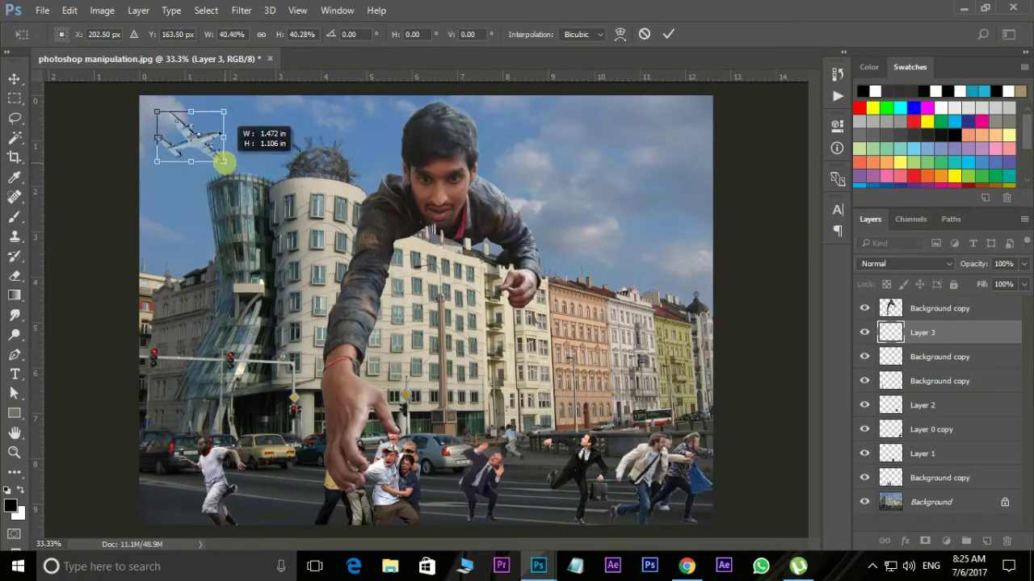
key("Return")
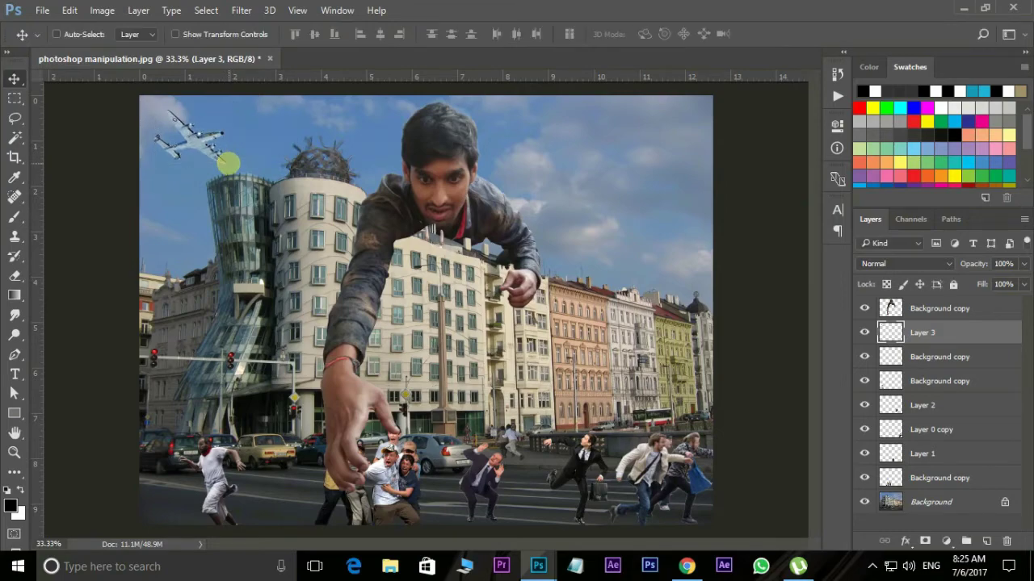
Open the C121A airplane photo and unlock its background as Layer 0.
key("ctrl+o")
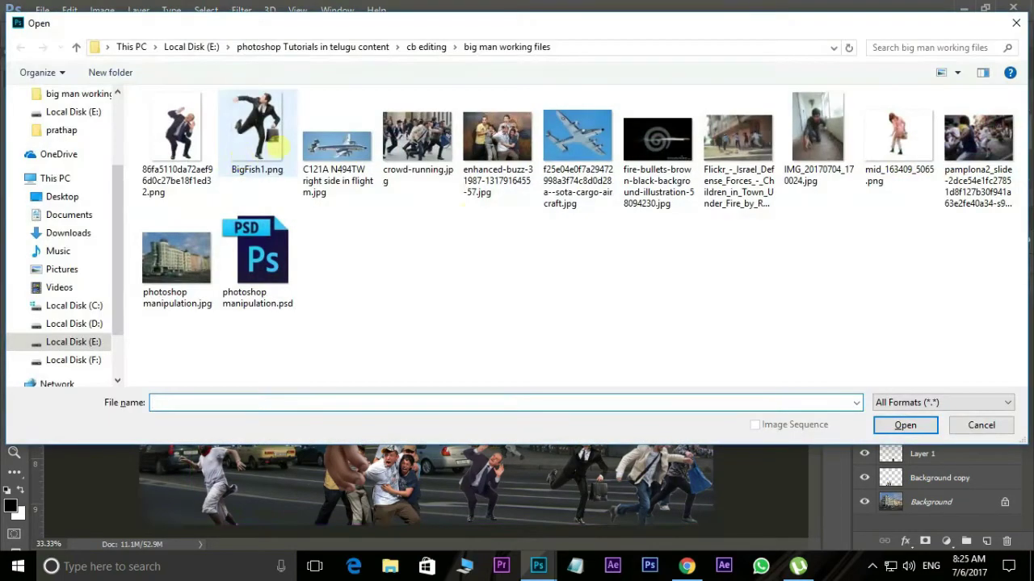
left_click(337, 145)
left_click(904, 425)
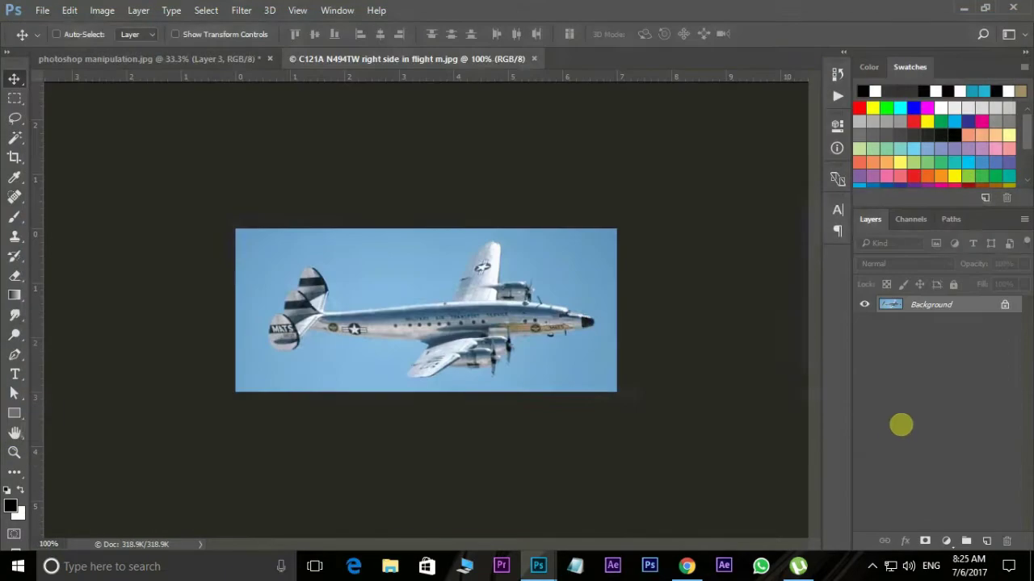
double_click(913, 300)
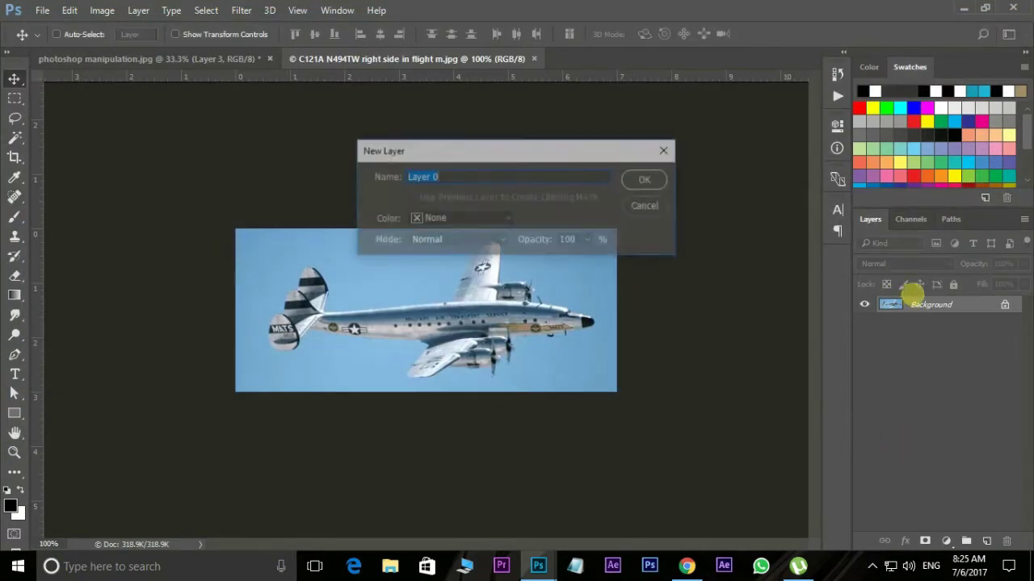
left_click(659, 177)
Delete the blue sky around the plane using a Magic Wand selection.
left_click(16, 139)
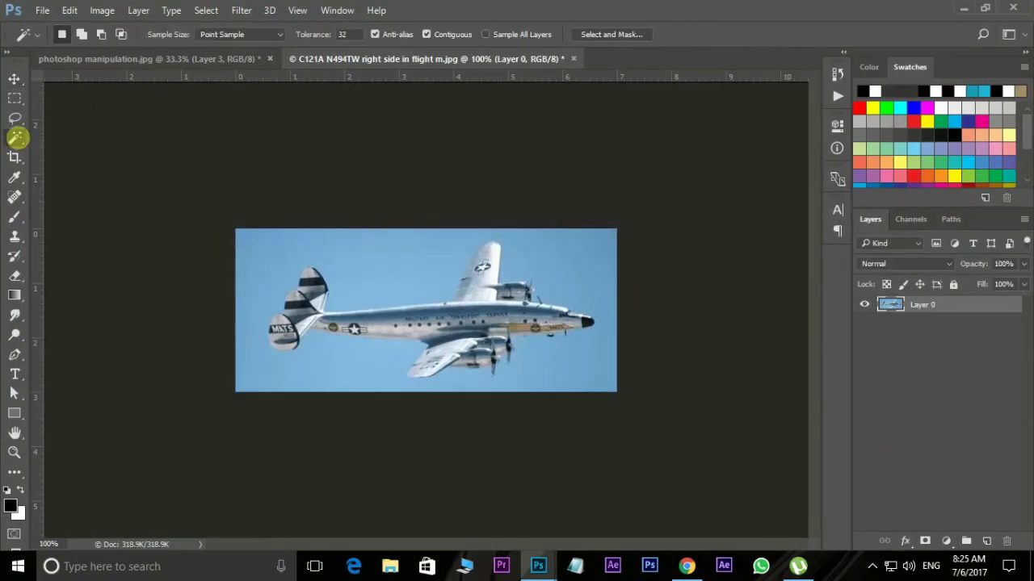
right_click(16, 139)
left_click(89, 152)
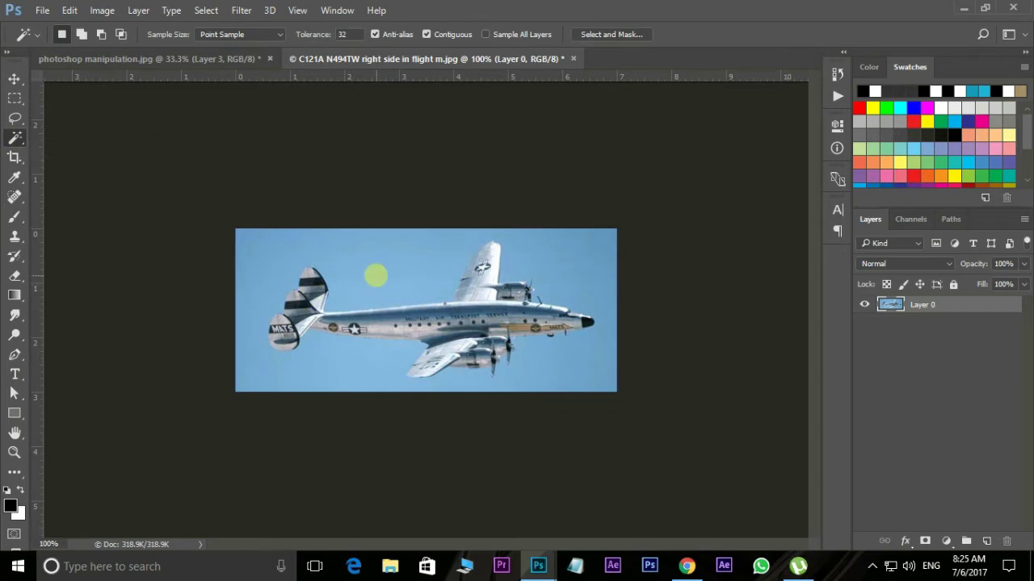
left_click(375, 275)
key("Delete")
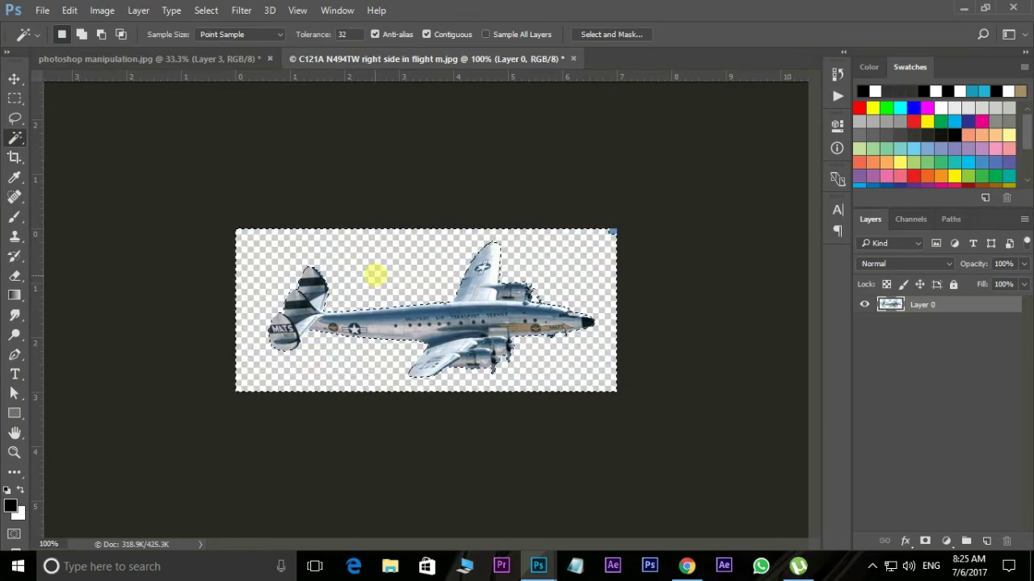
key("ctrl+d")
Copy the cut-out plane into the composite and move it to the upper-right sky.
left_click_drag(446, 58, 473, 129)
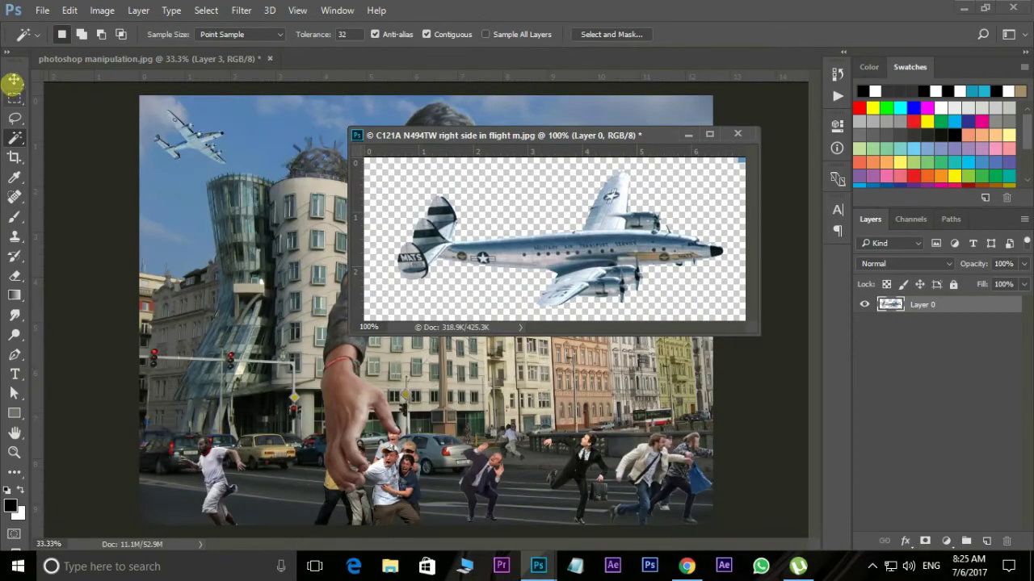
left_click(14, 78)
left_click_drag(617, 253, 307, 209)
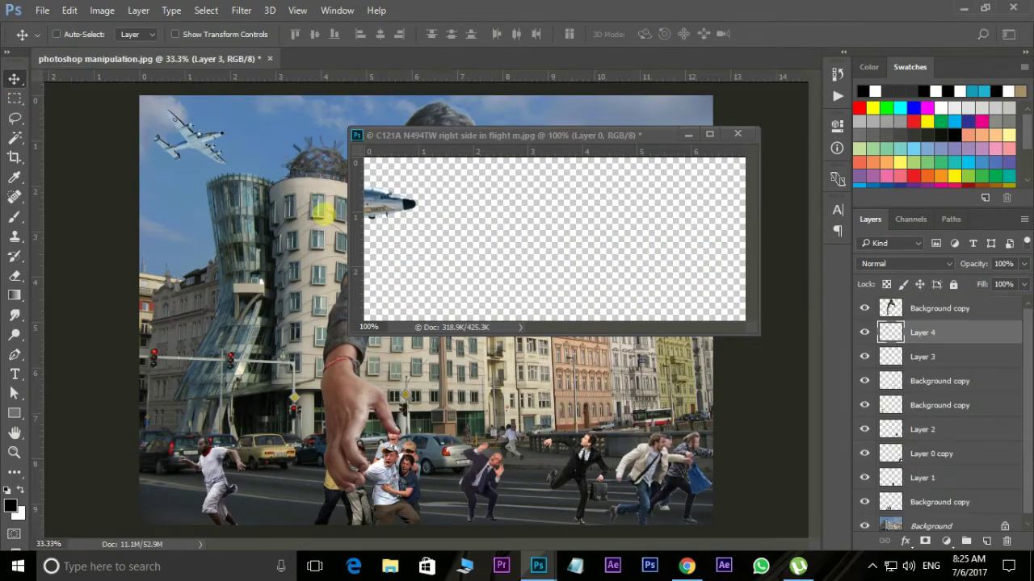
left_click(697, 135)
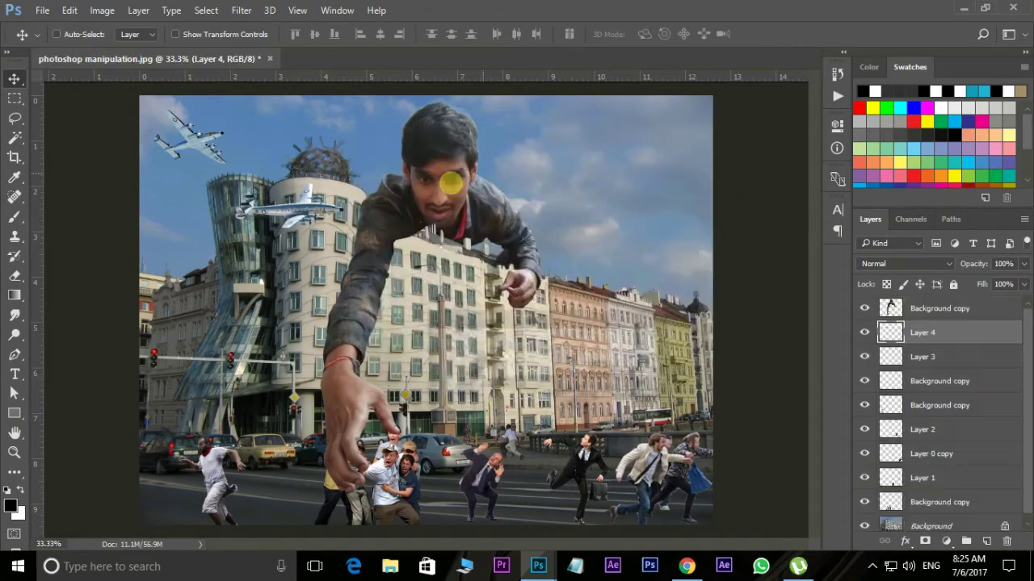
left_click_drag(323, 206, 676, 234)
Flip the plane horizontally, tilt it, scale to about 93%, and place it top-right.
key("ctrl+t")
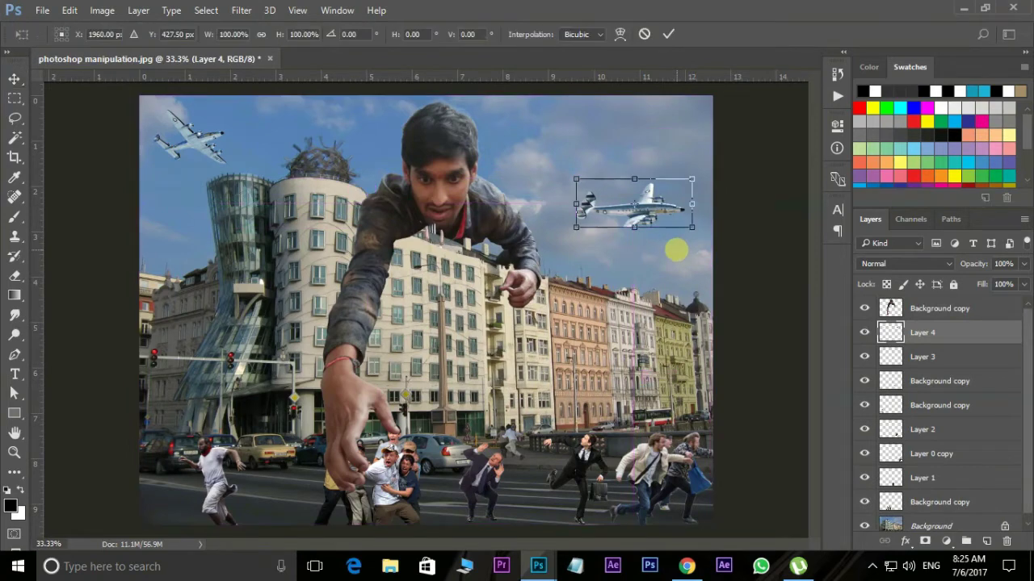
right_click(668, 212)
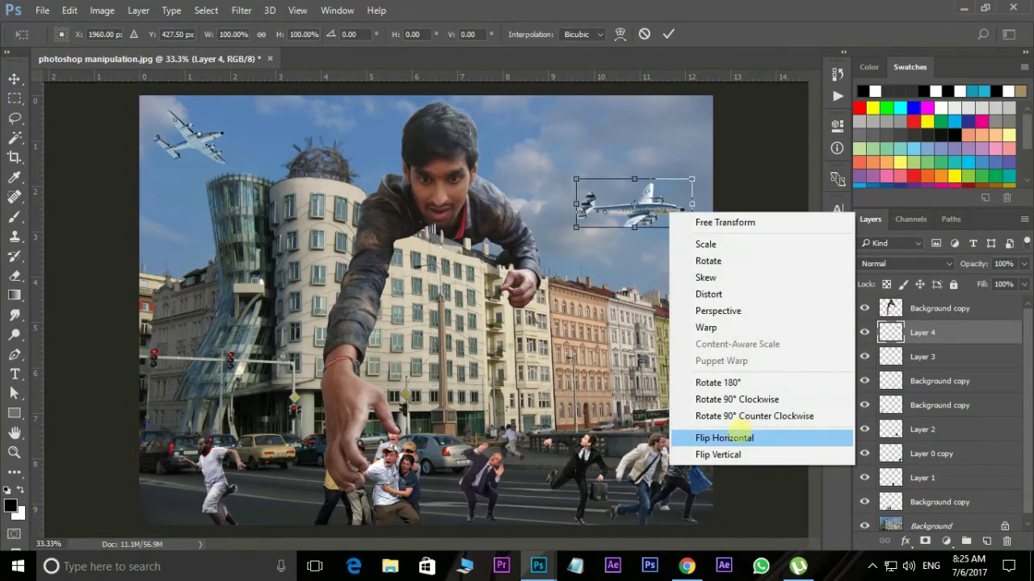
left_click(739, 439)
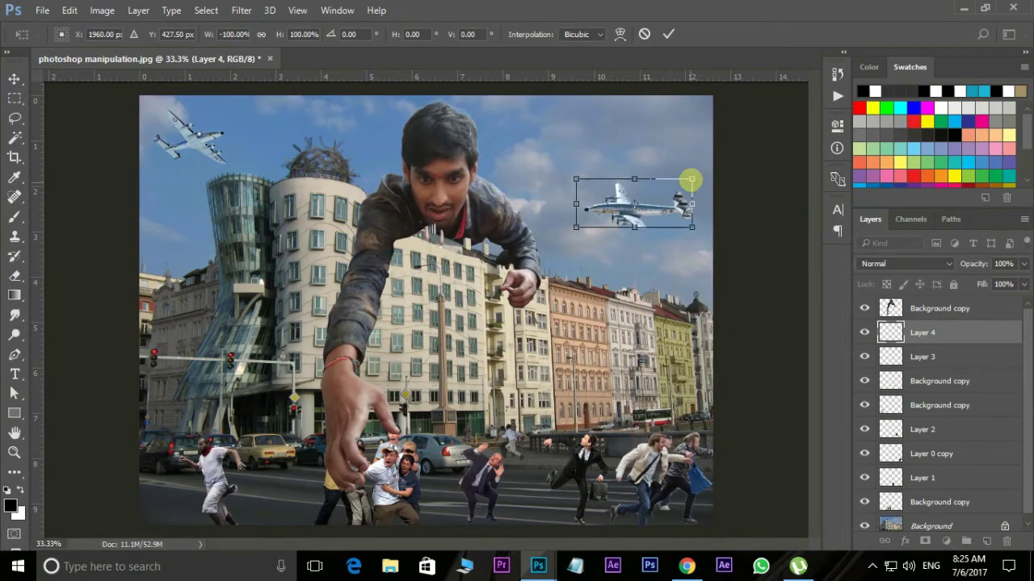
left_click_drag(701, 167, 697, 159)
left_click_drag(669, 202, 669, 143)
mouse_move(690, 101)
left_mouse_down()
mouse_move(684, 112)
mouse_move(695, 103)
left_mouse_up()
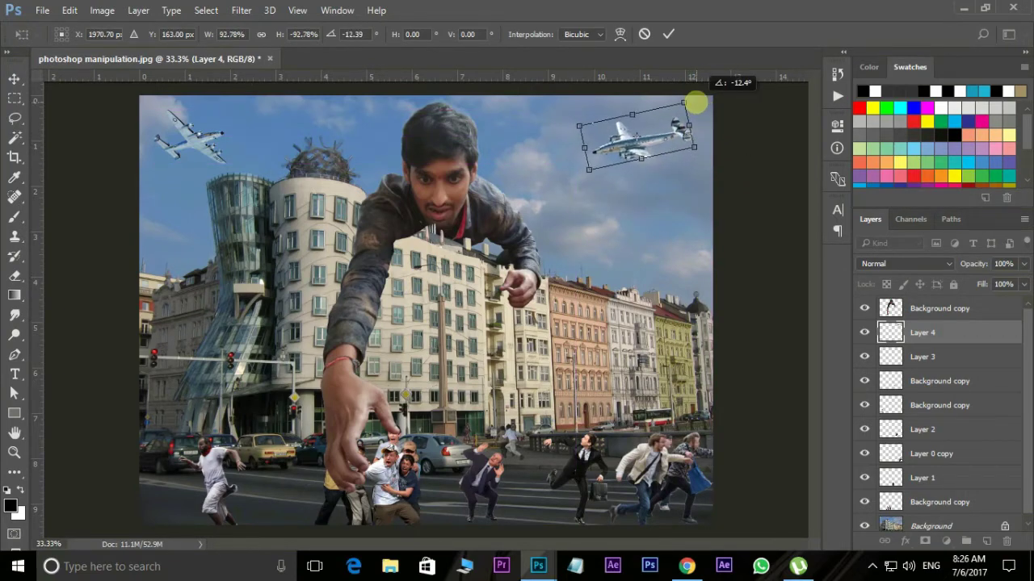
left_click_drag(660, 139, 668, 121)
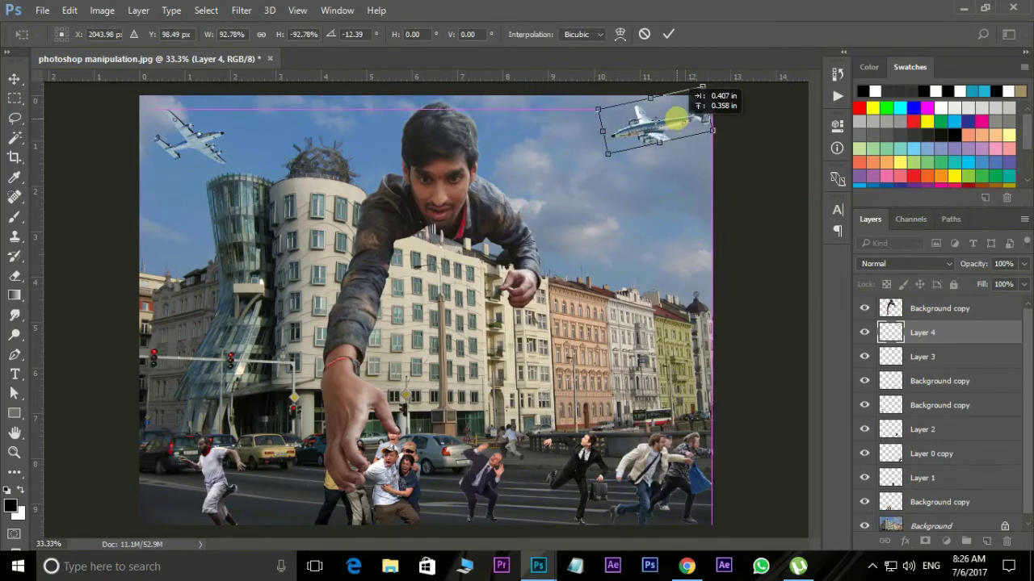
key("Return")
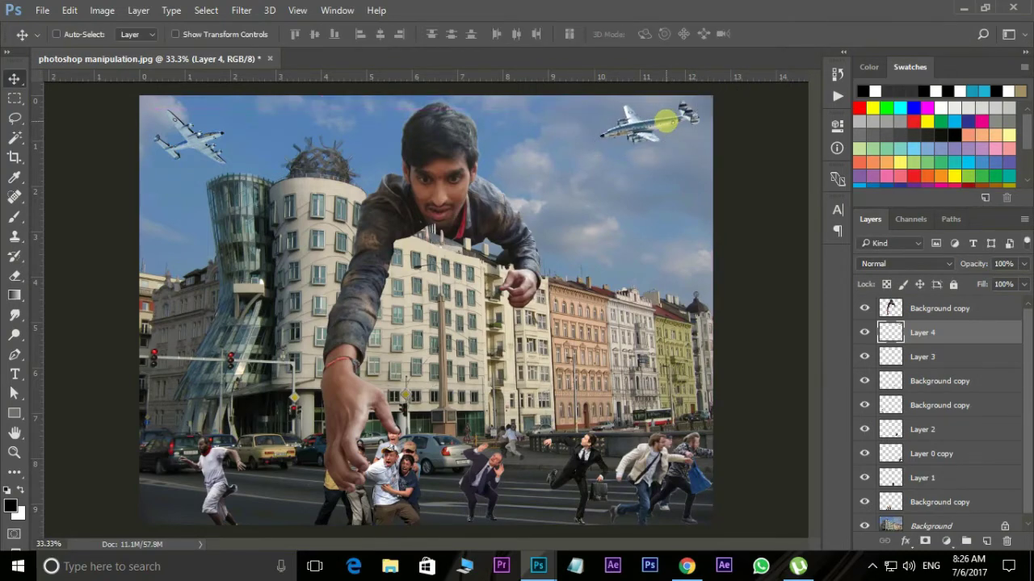
left_click_drag(646, 119, 655, 118)
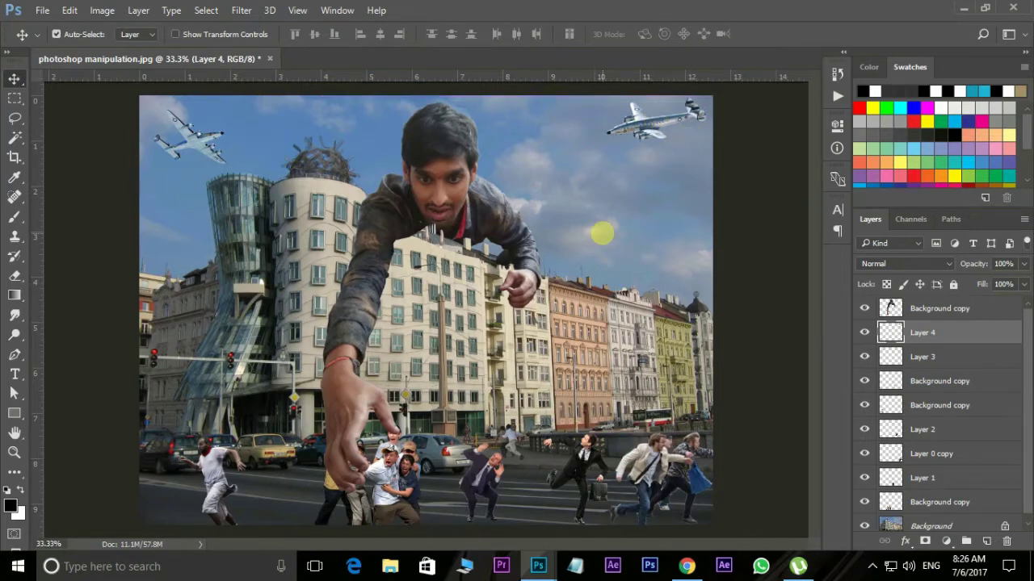
Open the fire-bullets image with Quick Selection active and zoom in on the bullet.
key("ctrl+o")
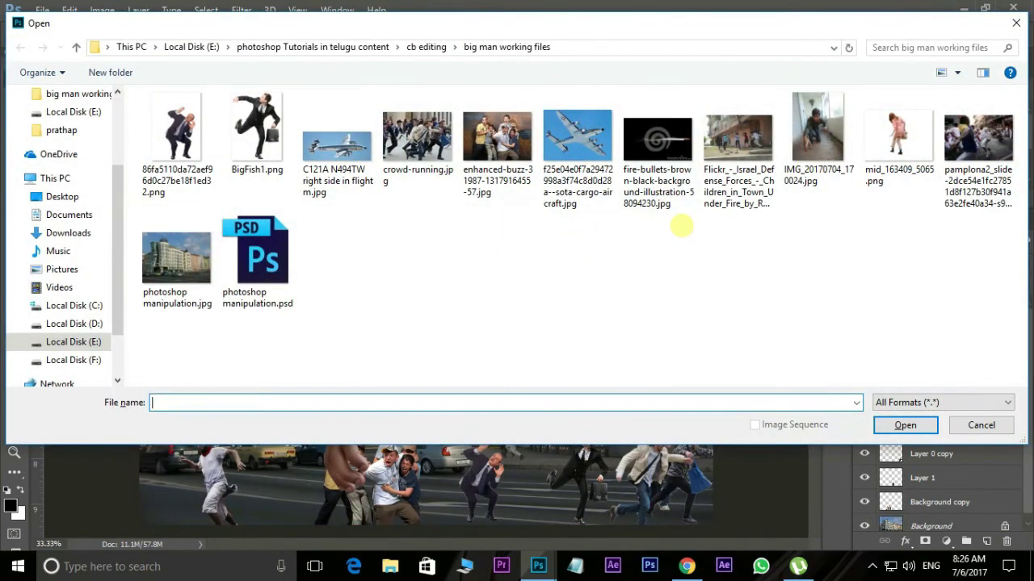
left_click(675, 133)
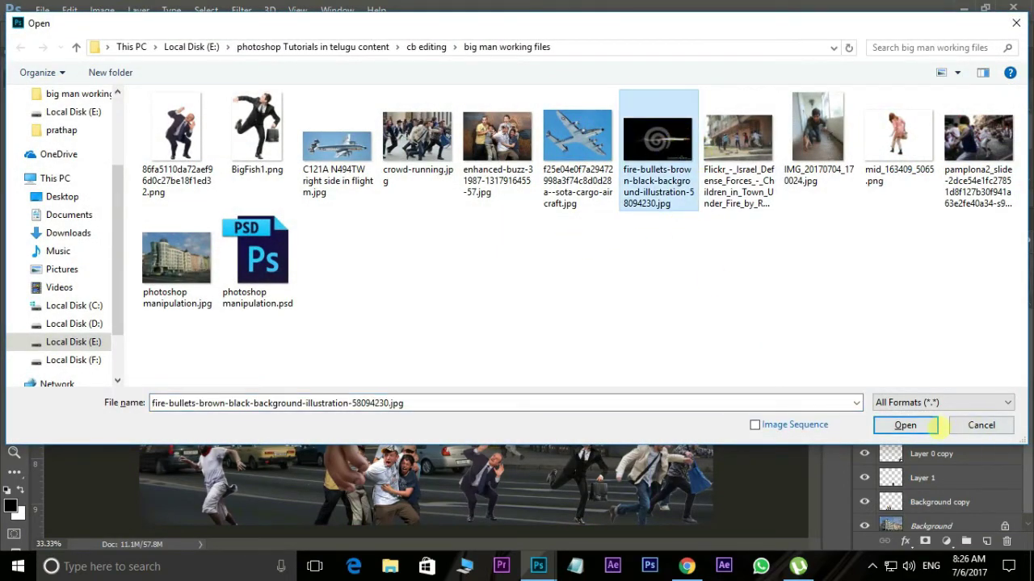
left_click(906, 425)
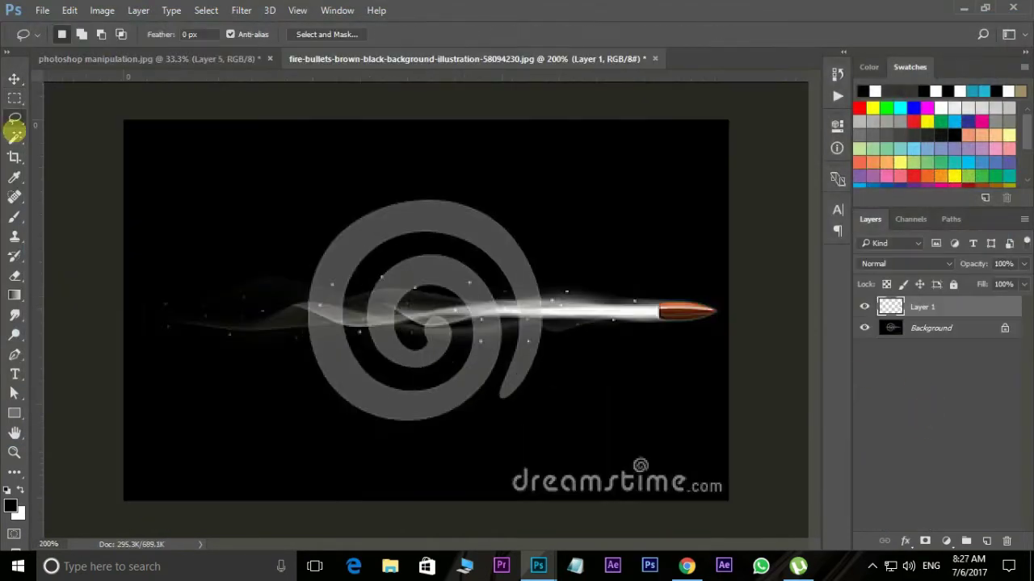
right_click(15, 136)
left_click(85, 138)
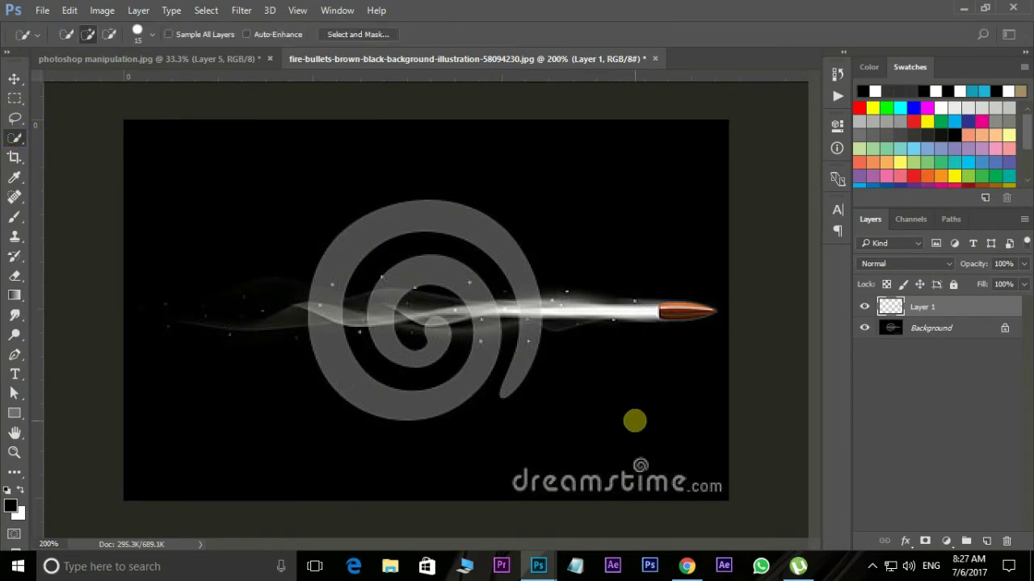
key("ctrl+plus")
key("ctrl+plus")
left_click_drag(664, 406, 420, 409)
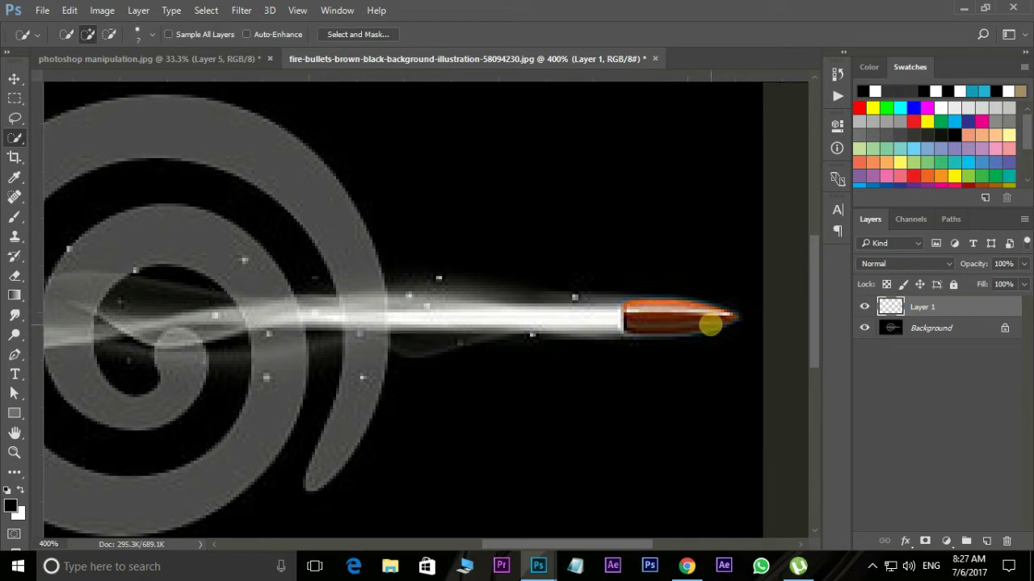
Select the bullet body and lasso around its tip and smoke trail.
mouse_move(724, 317)
left_mouse_down()
mouse_move(654, 315)
mouse_move(666, 343)
left_mouse_up()
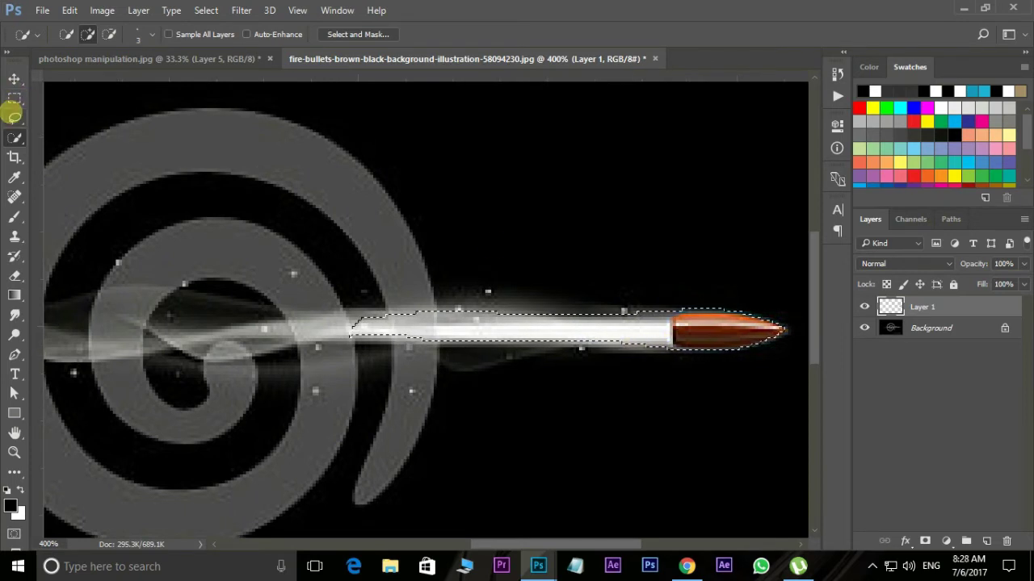
left_click(15, 117)
left_click_drag(724, 346, 662, 349)
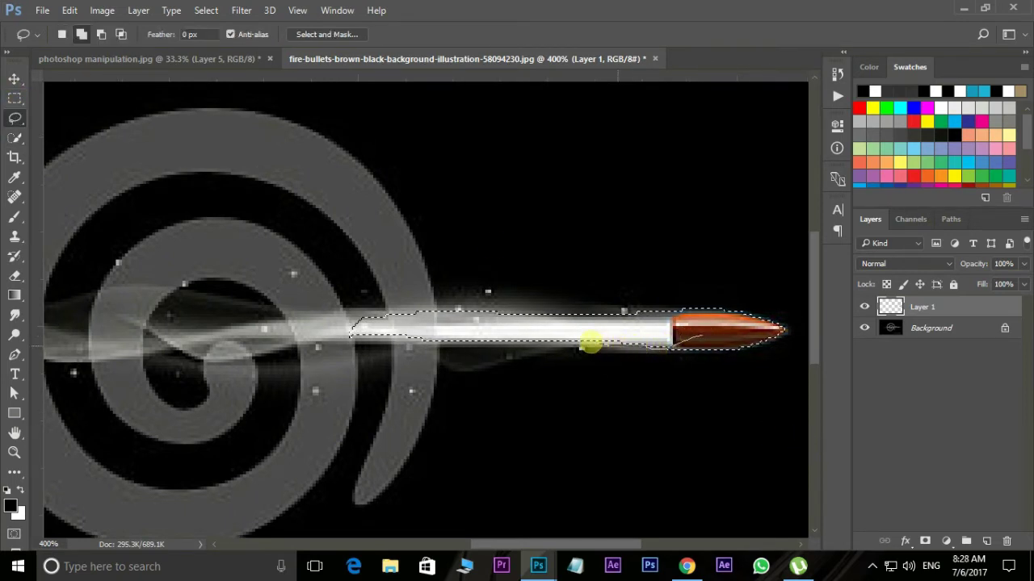
mouse_move(382, 342)
left_mouse_down()
mouse_move(106, 318)
mouse_move(272, 307)
mouse_move(201, 323)
mouse_move(154, 300)
mouse_move(385, 288)
mouse_move(524, 298)
left_mouse_up()
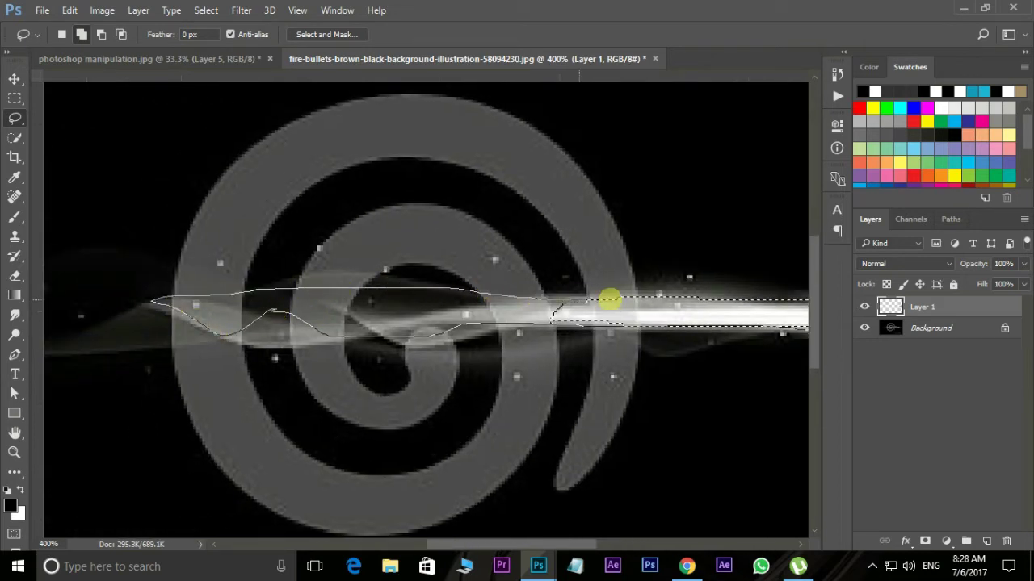
left_click_drag(609, 300, 411, 316)
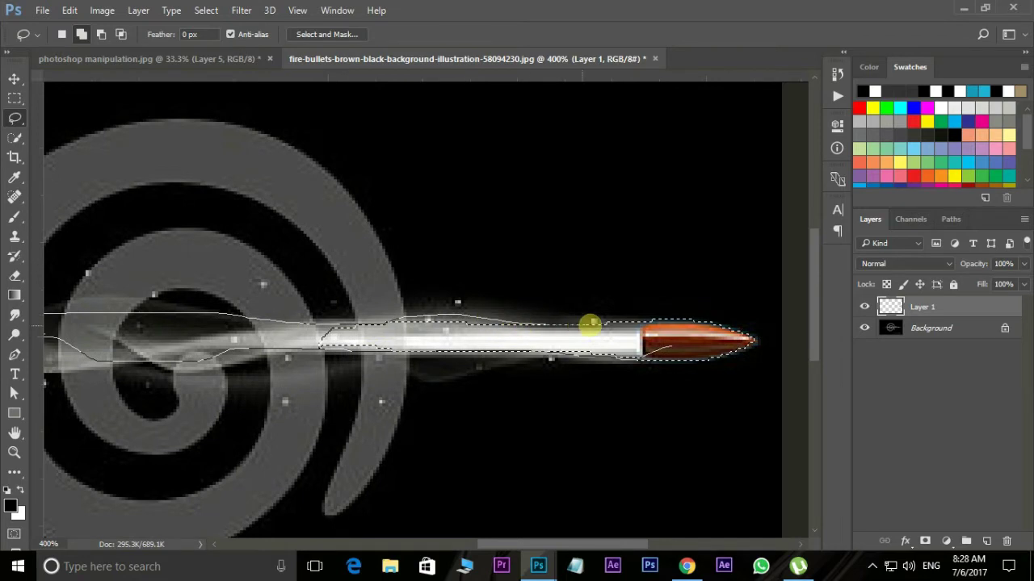
left_click_drag(488, 319, 675, 347)
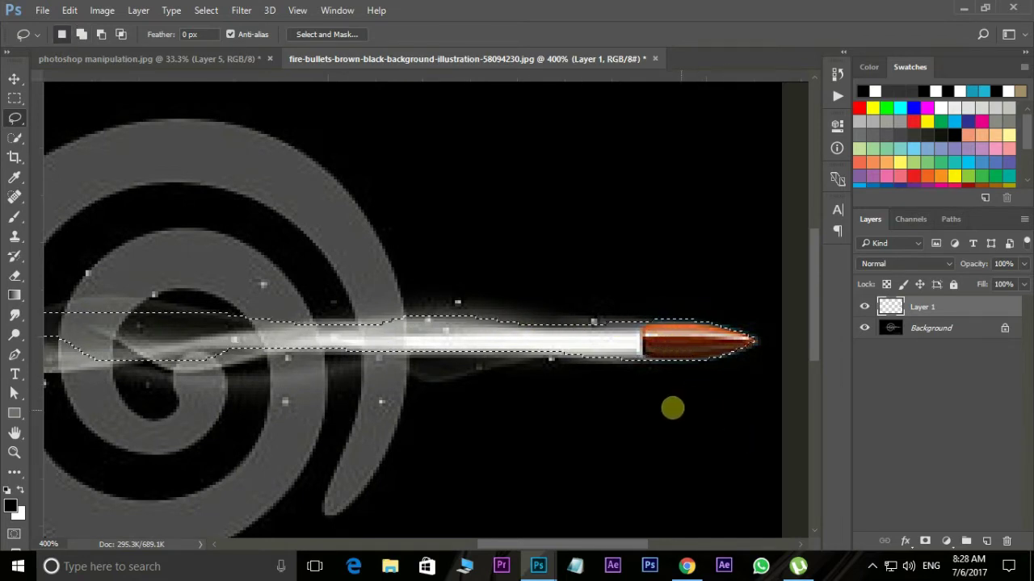
left_click_drag(477, 318, 495, 343)
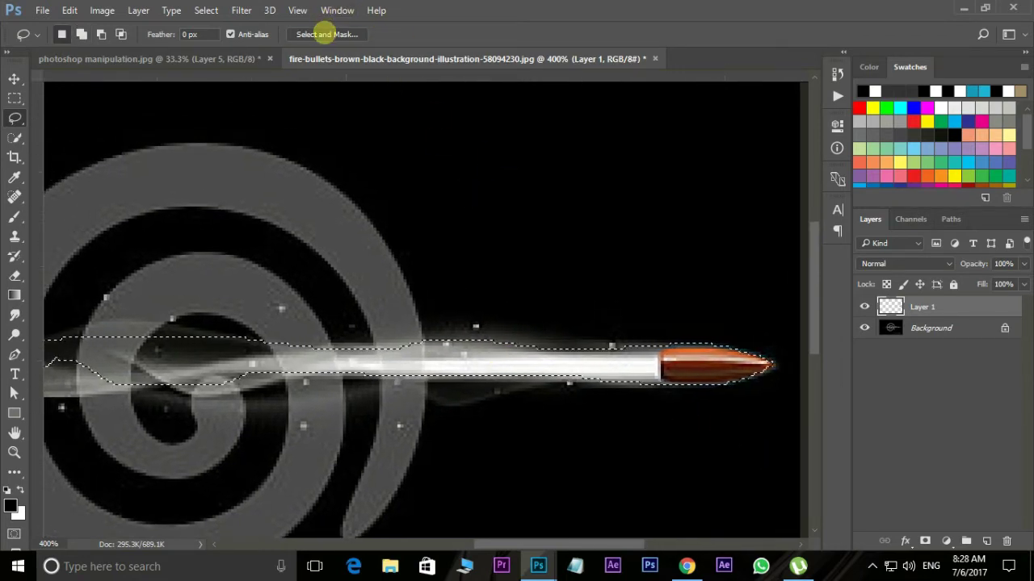
Set Select and Mask Smooth to 5 with output to a new layer.
left_click(327, 34)
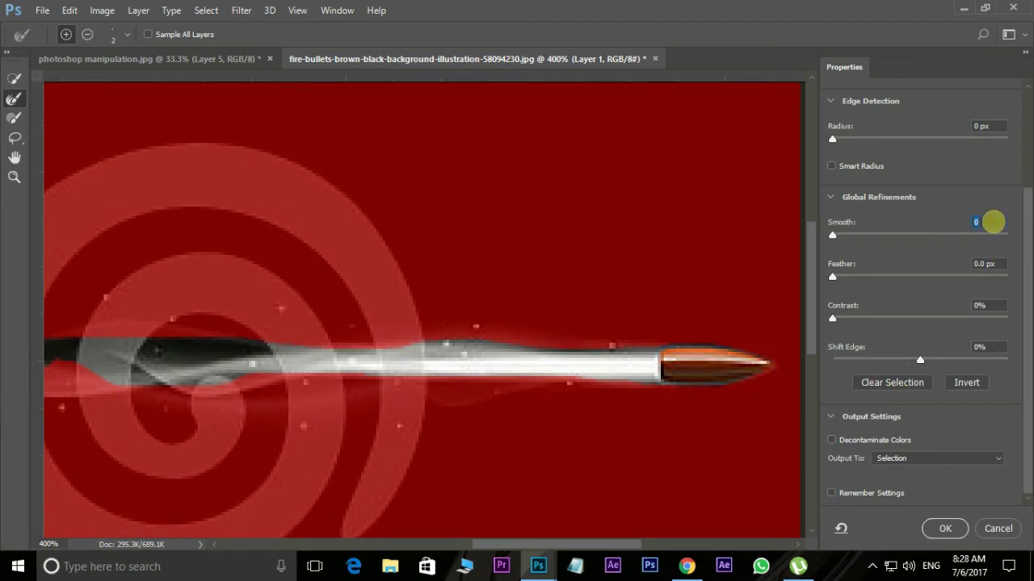
left_click(992, 221)
type("5")
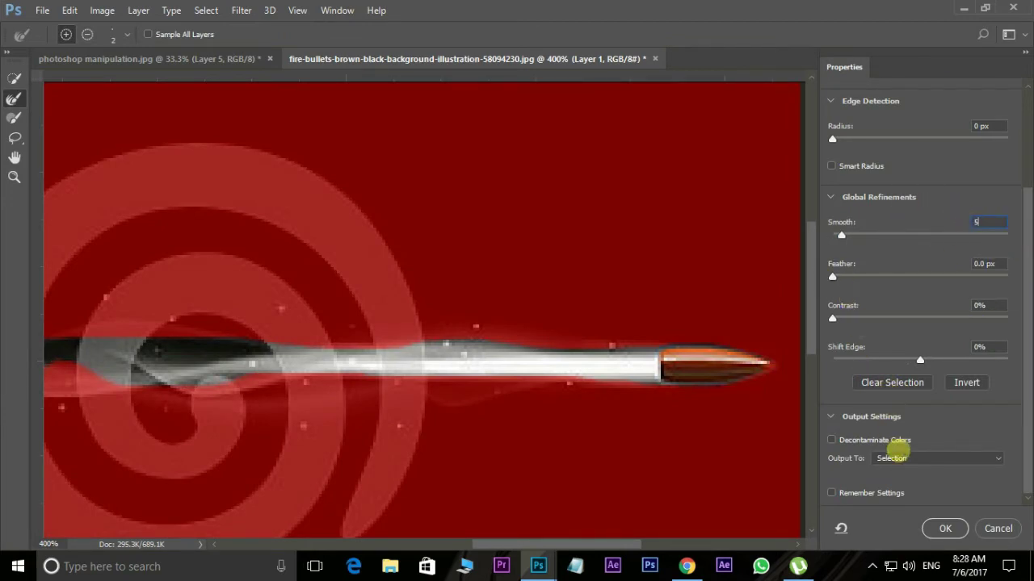
left_click(904, 458)
left_click(897, 485)
Confirm the bullet as Layer 1 copy and drag it into the city scene near the right plane.
left_click(928, 528)
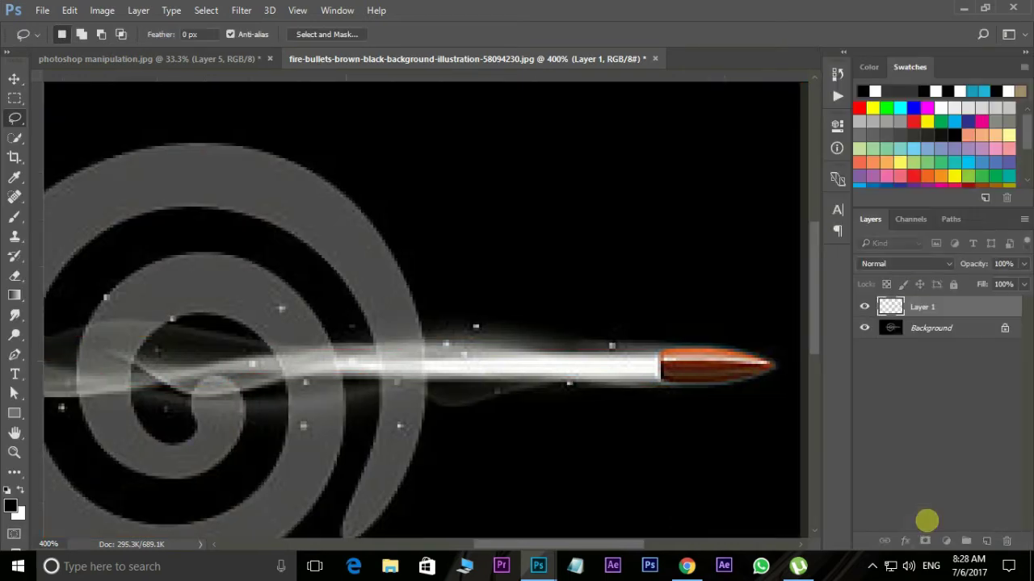
left_click_drag(536, 60, 624, 113)
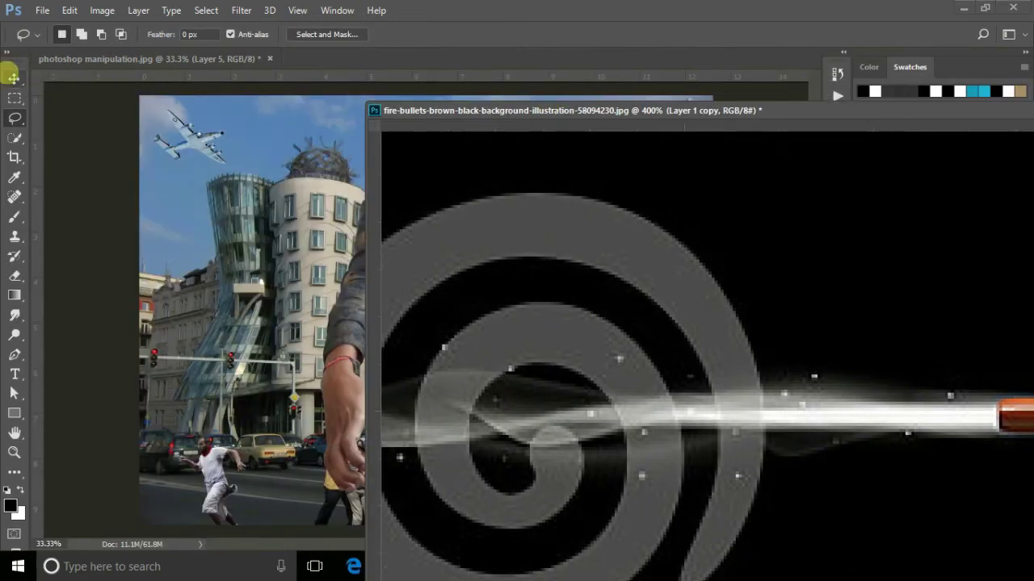
left_click(14, 79)
left_click_drag(670, 397, 299, 298)
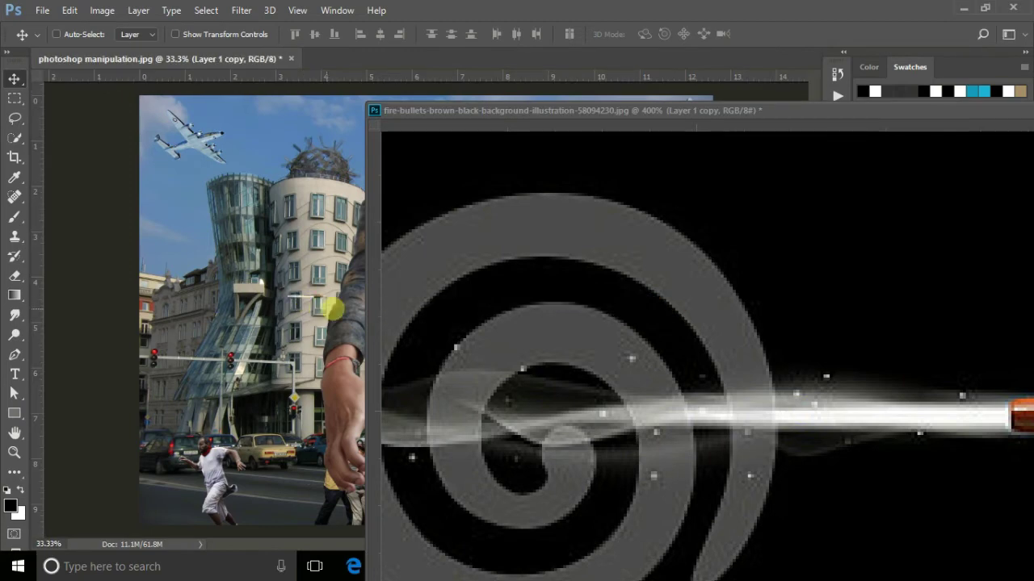
left_click_drag(999, 114, 744, 162)
left_click(828, 158)
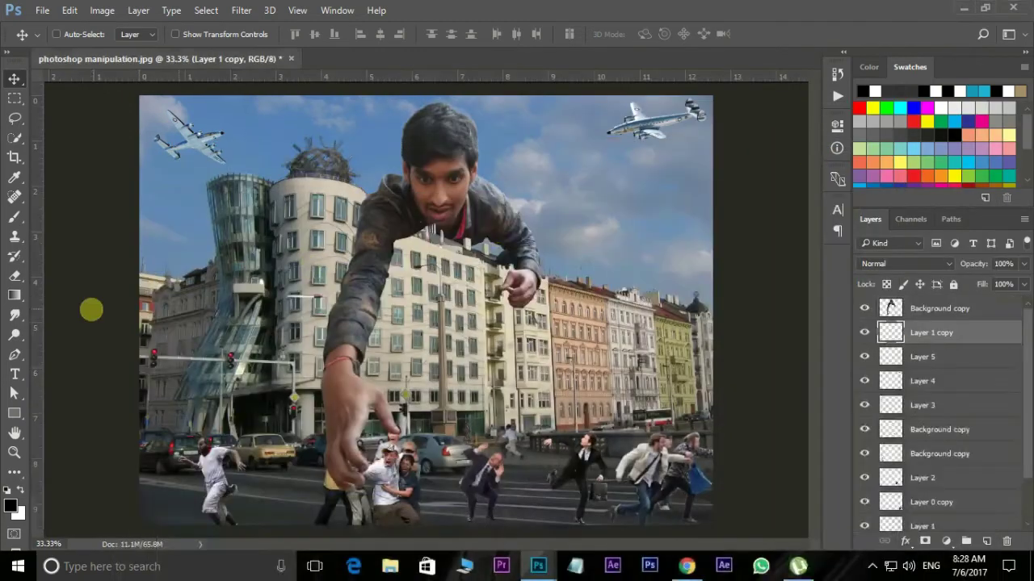
left_click_drag(292, 297, 606, 150)
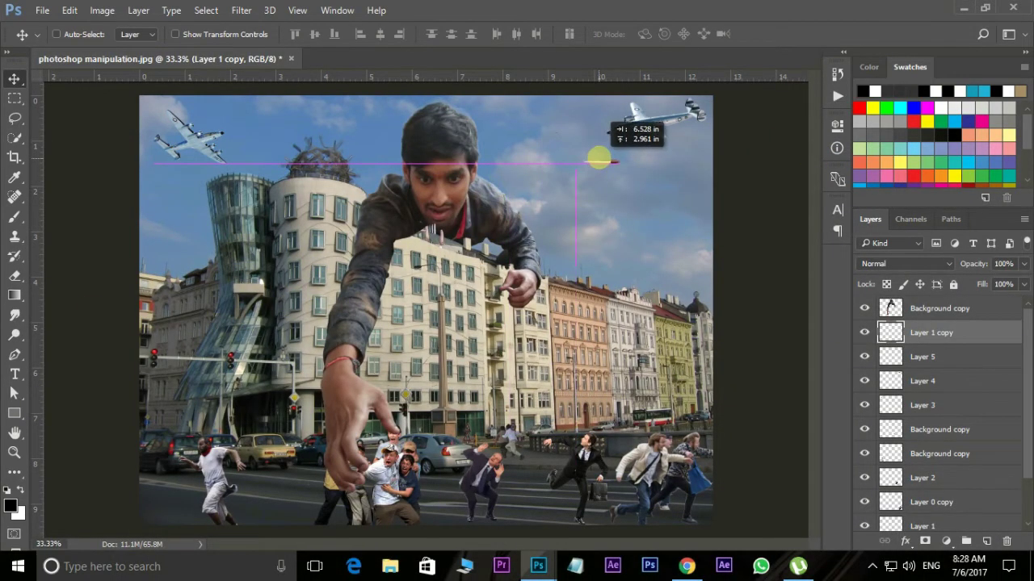
Flip the bullet horizontally and tilt it toward the plane.
key("ctrl+t")
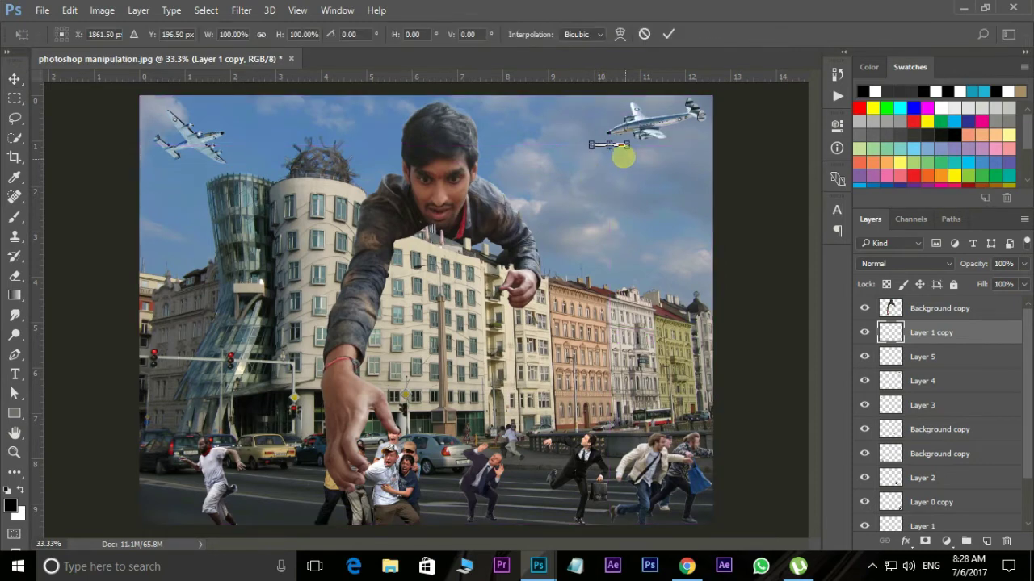
right_click(617, 145)
left_click(671, 370)
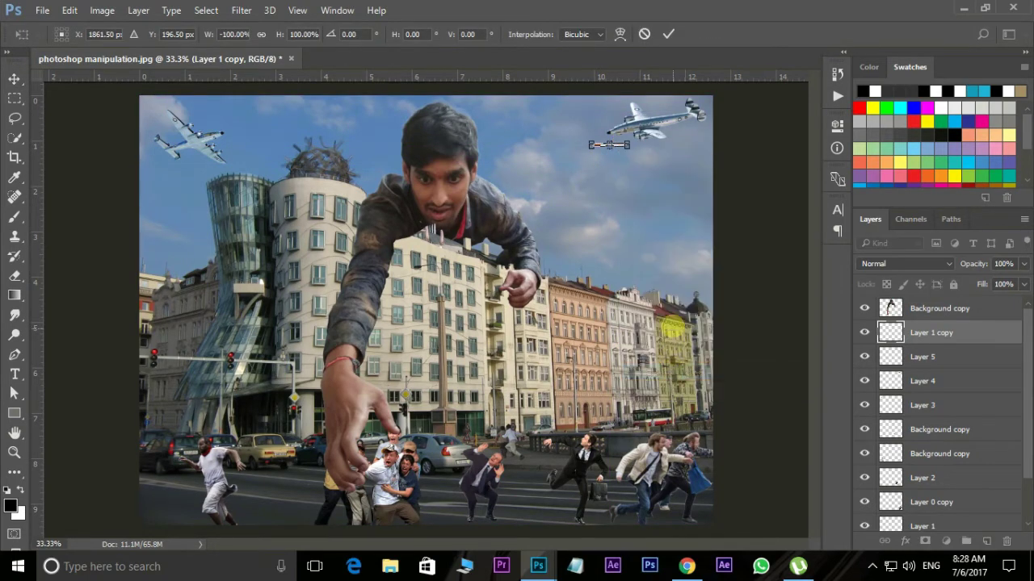
left_click_drag(635, 117, 630, 127)
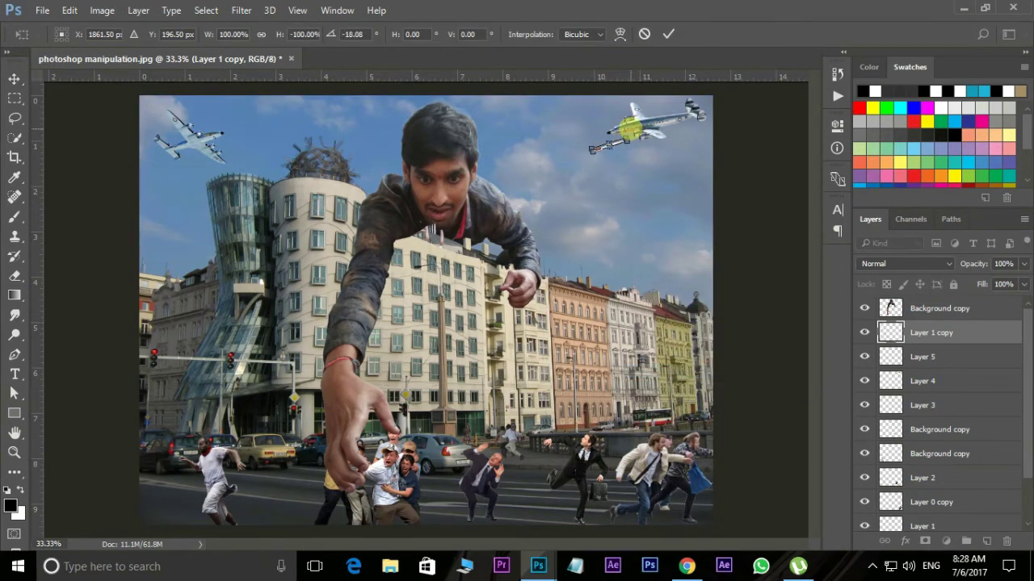
key("Return")
Zoom in and move the bullet just below the plane's nose.
key("ctrl+plus")
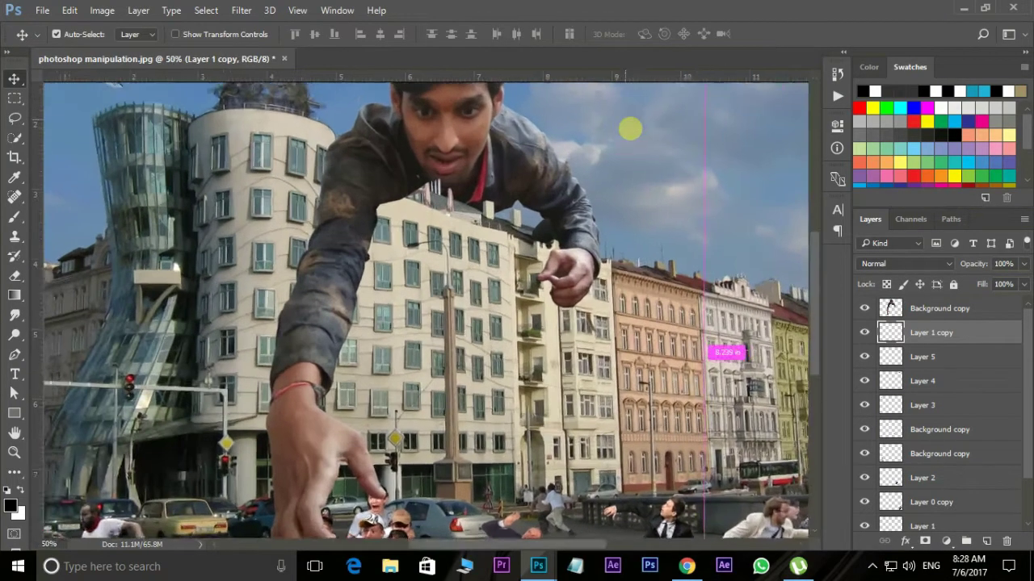
key("ctrl+plus")
scroll(607, 277, "up", 5)
scroll(607, 277, "right", 5)
scroll(620, 291, "up", 1)
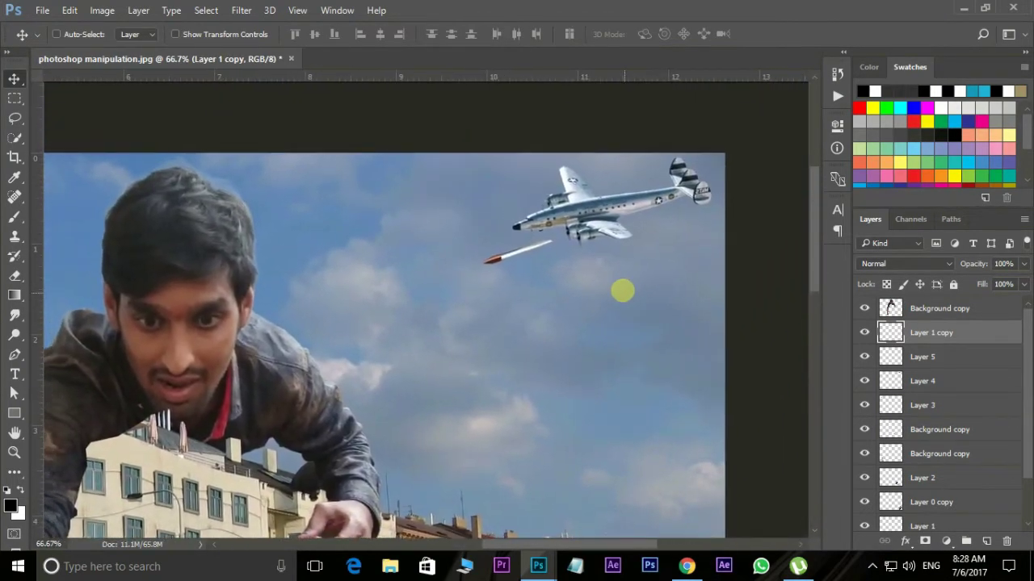
scroll(547, 284, "up", 1)
left_click_drag(526, 260, 541, 256)
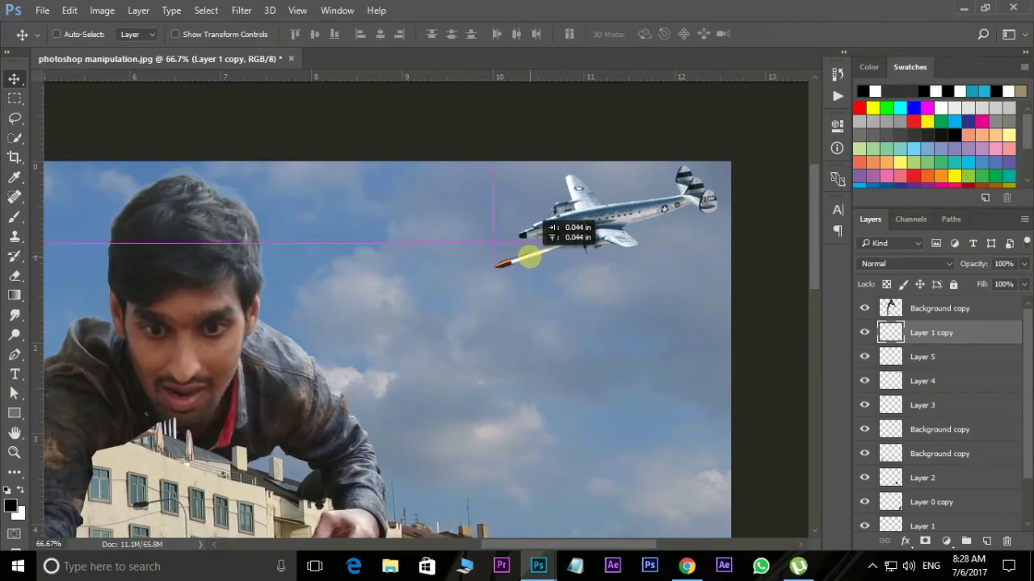
key("ctrl+plus")
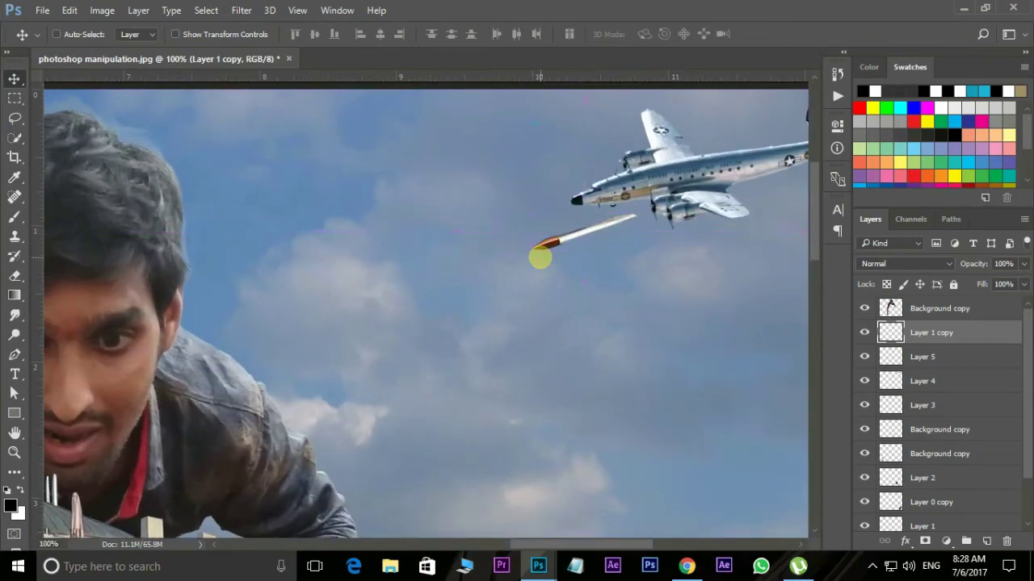
scroll(517, 282, "up", 2)
left_click_drag(535, 304, 541, 303)
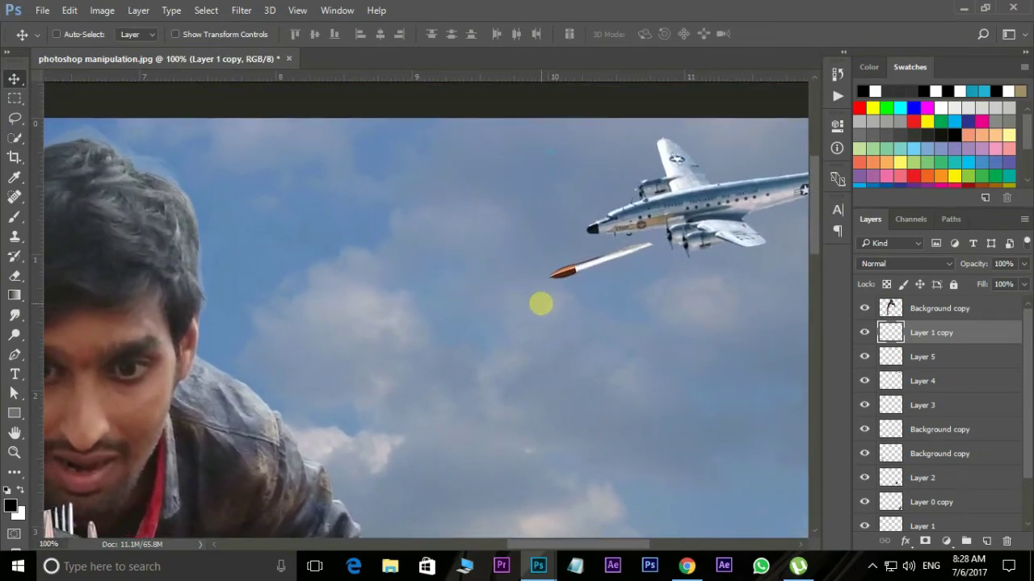
Rotate the bullet to about -2.5° to line up with the plane.
key("ctrl+t")
left_click_drag(677, 230, 667, 230)
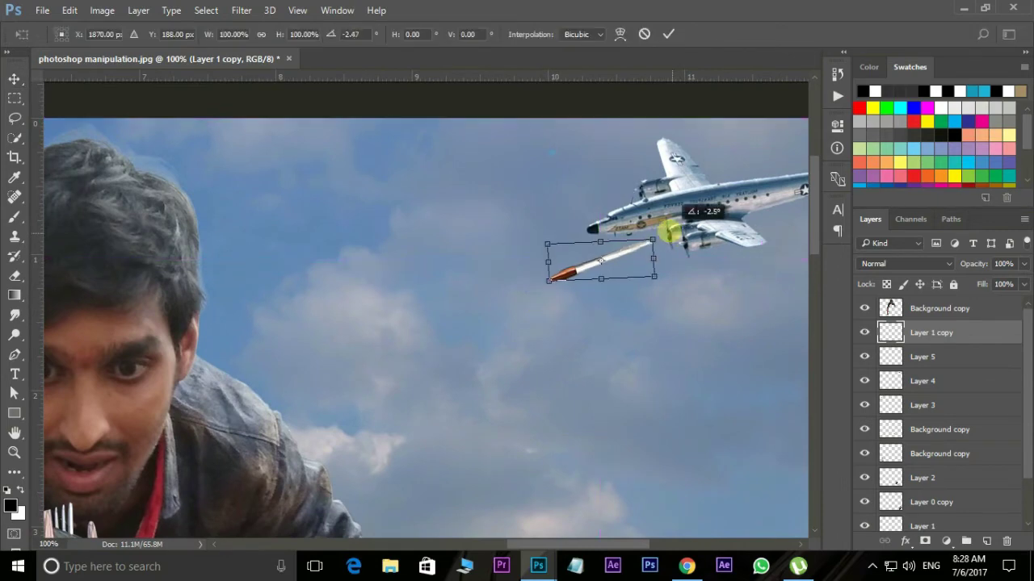
key("Return")
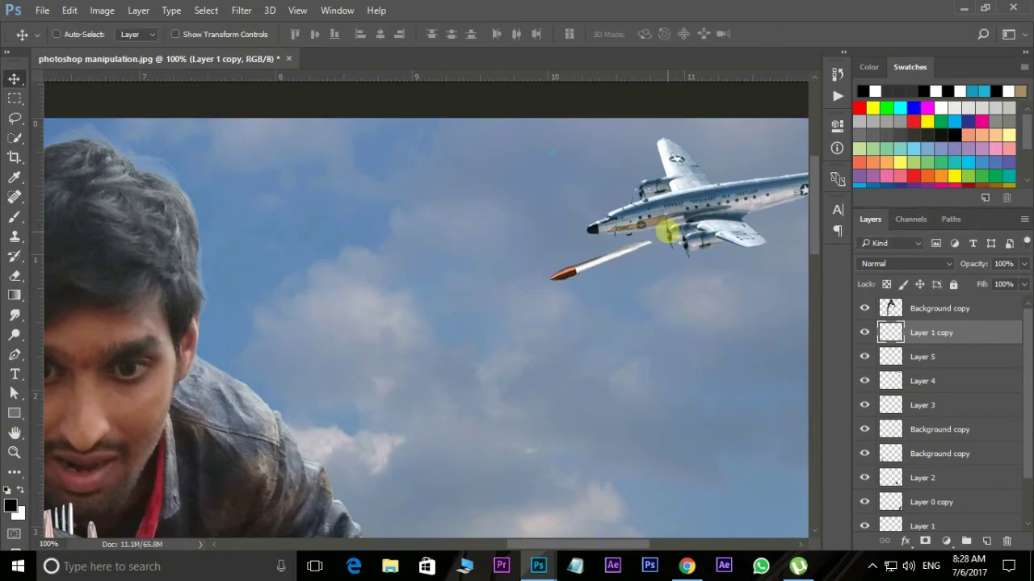
scroll(667, 234, "up", 2)
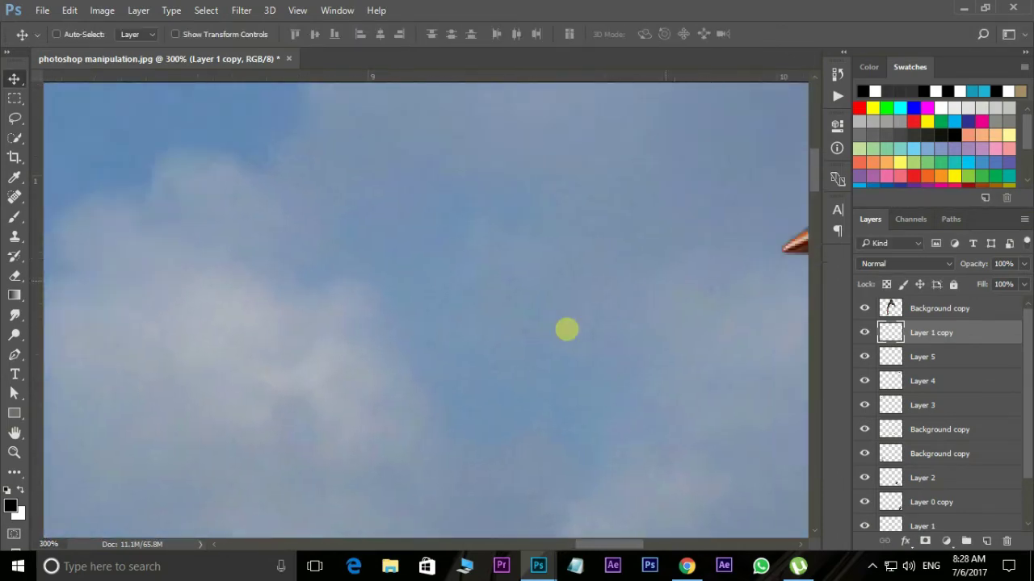
mouse_move(726, 205)
left_mouse_down()
mouse_move(613, 319)
mouse_move(506, 312)
left_mouse_up()
Paint white smoke along the bullet's trail with a soft round brush on new Layer 6.
key("b")
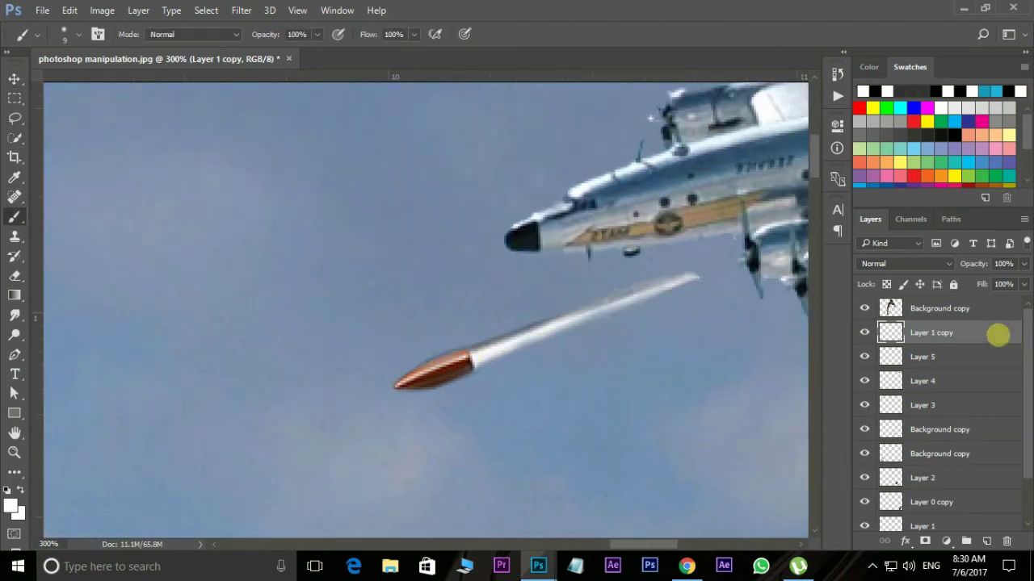
key("ctrl+shift+n")
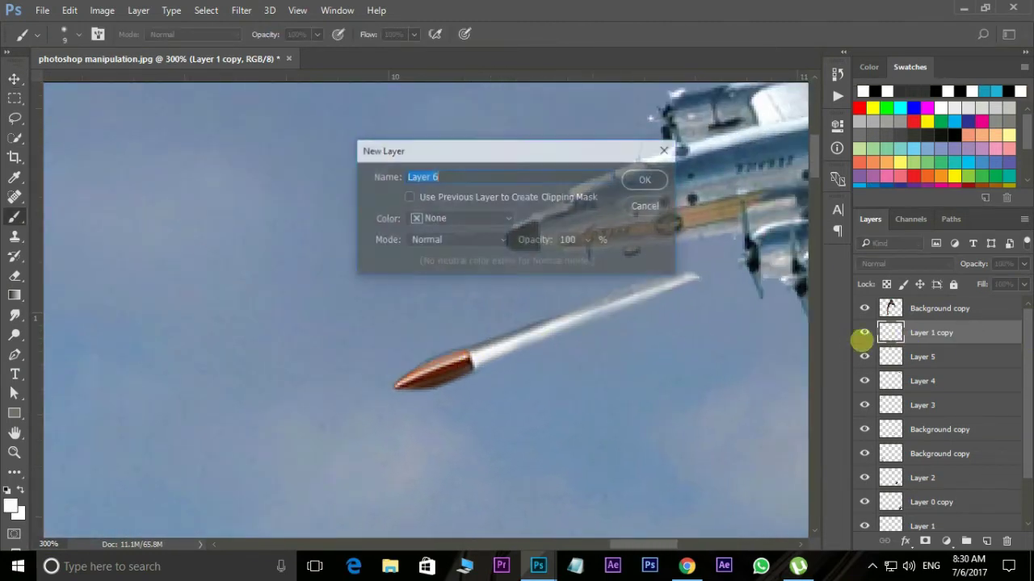
key("Return")
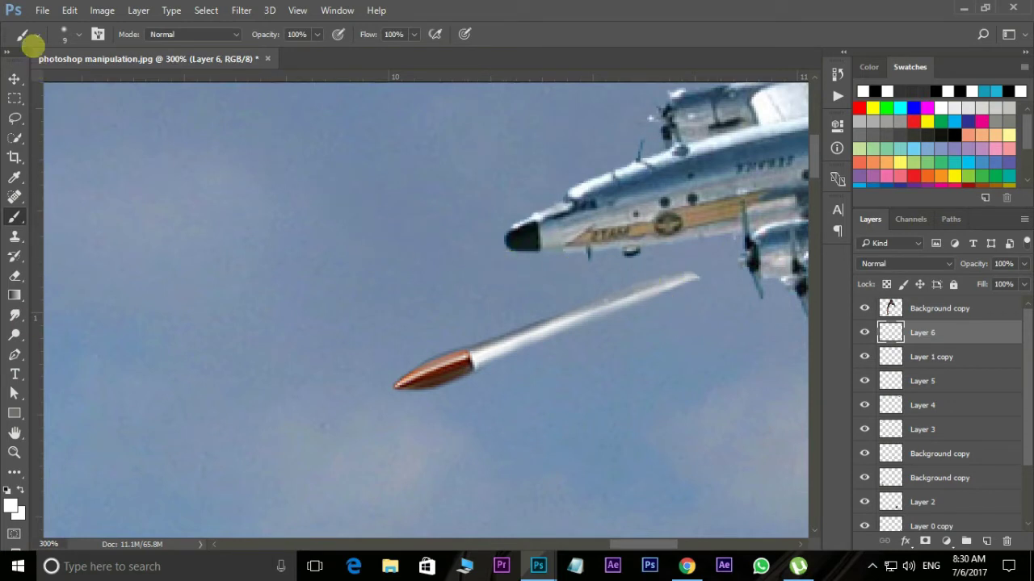
left_click(78, 33)
double_click(122, 180)
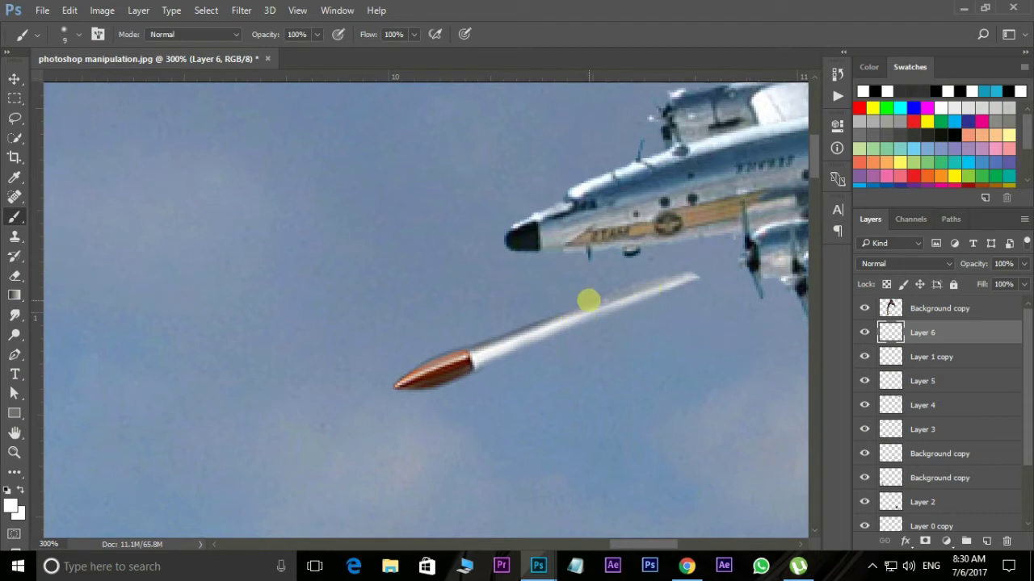
mouse_move(587, 306)
left_mouse_down()
mouse_move(722, 250)
mouse_move(671, 284)
mouse_move(606, 309)
mouse_move(700, 267)
mouse_move(575, 319)
left_mouse_up()
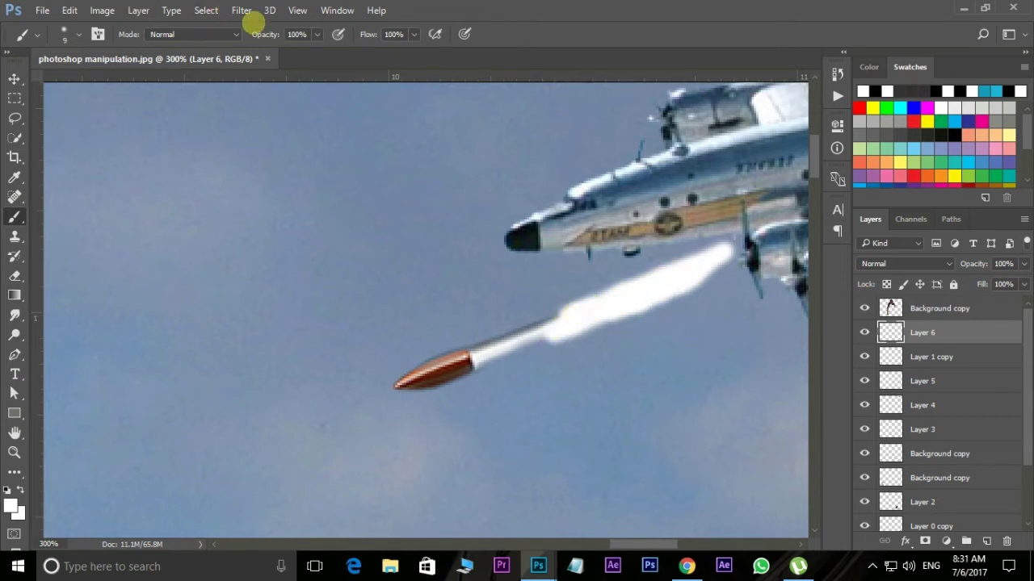
Apply a Gaussian Blur of about 10 pixels to the smoke.
left_click(241, 10)
mouse_move(332, 177)
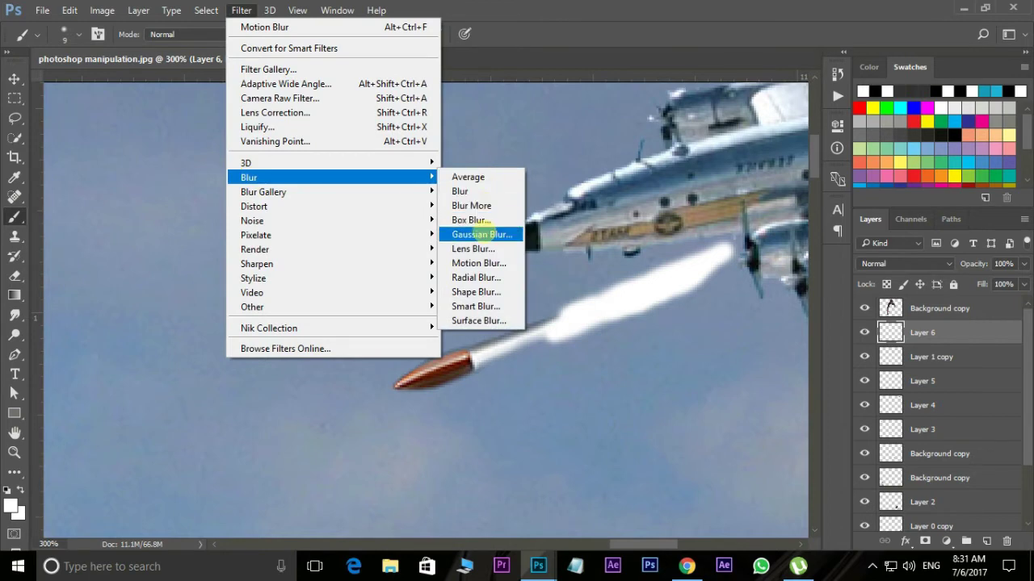
left_click(481, 235)
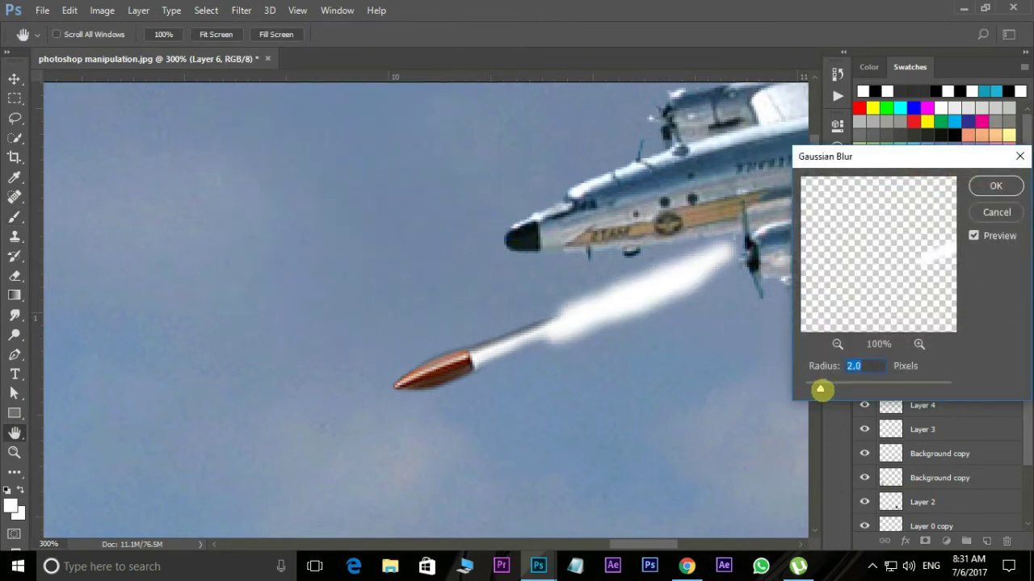
left_click_drag(829, 389, 863, 387)
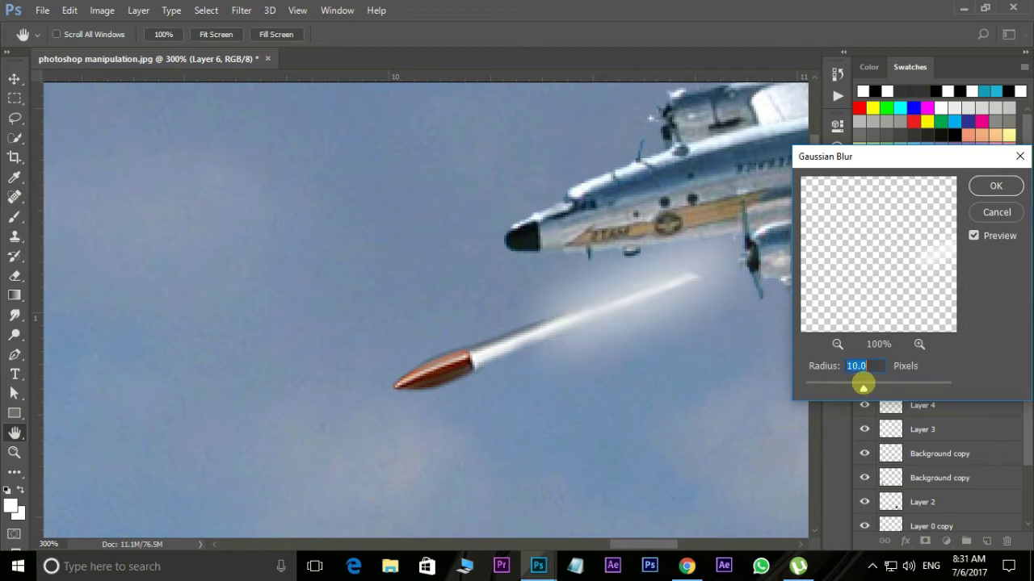
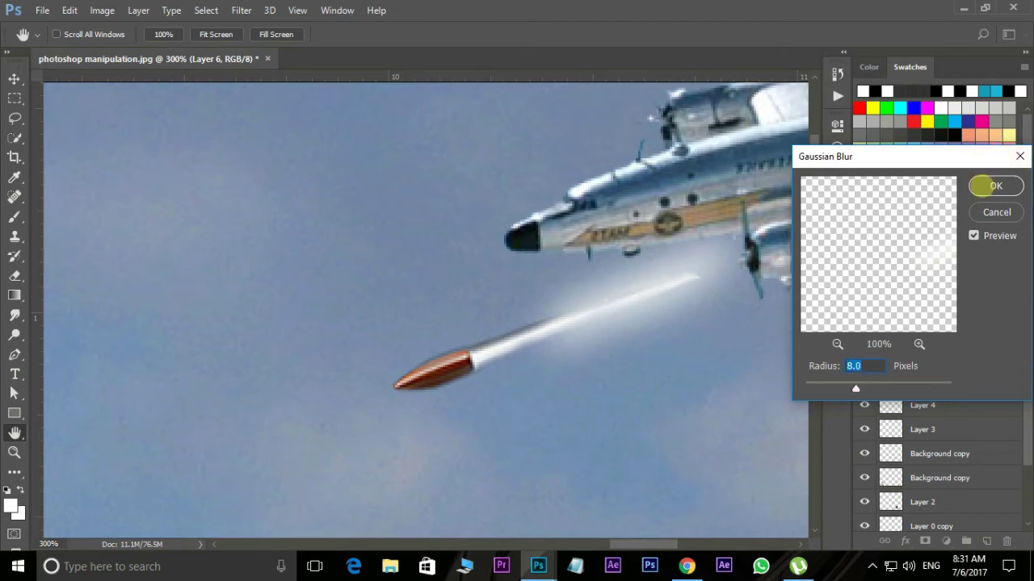
Apply the 8.0-pixel Gaussian Blur to the missile's smoke trail and view the whole image.
left_click(986, 186)
scroll(425, 325, "down", 2)
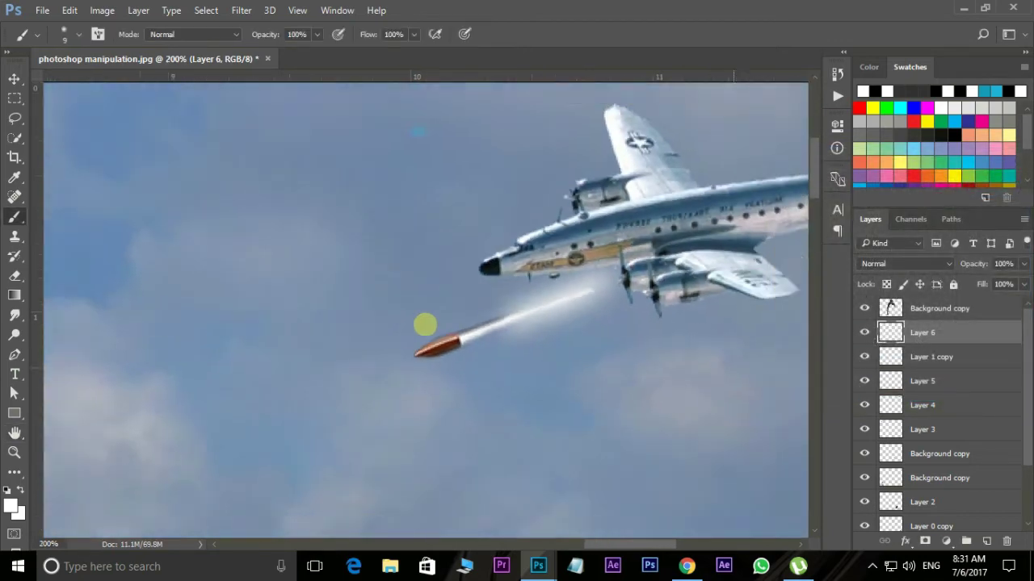
scroll(425, 325, "down", 2)
scroll(425, 324, "down", 1)
scroll(425, 324, "down", 1)
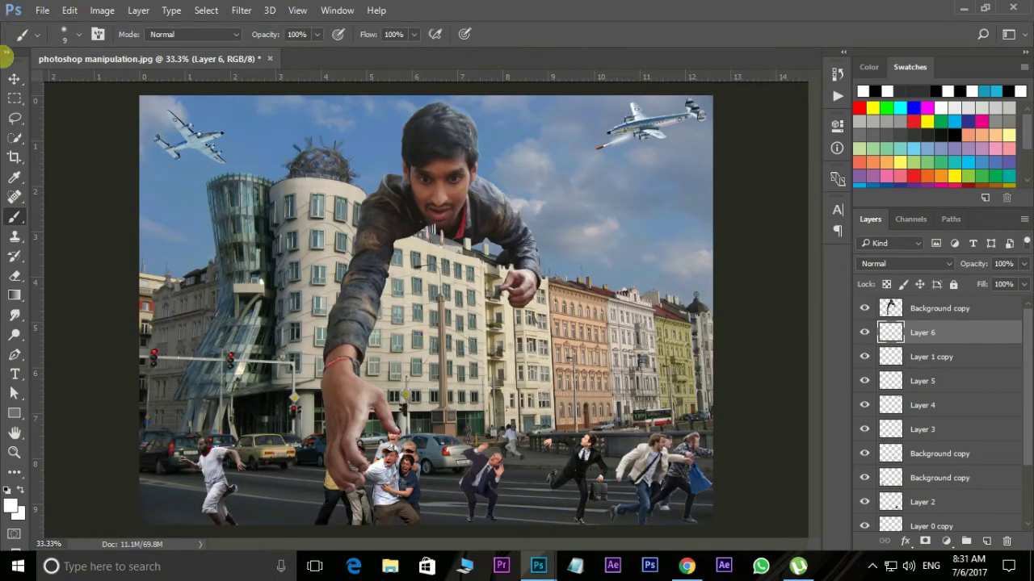
Place a copy of the missile further left and merge it into one layer.
left_click(16, 78)
right_click(599, 148)
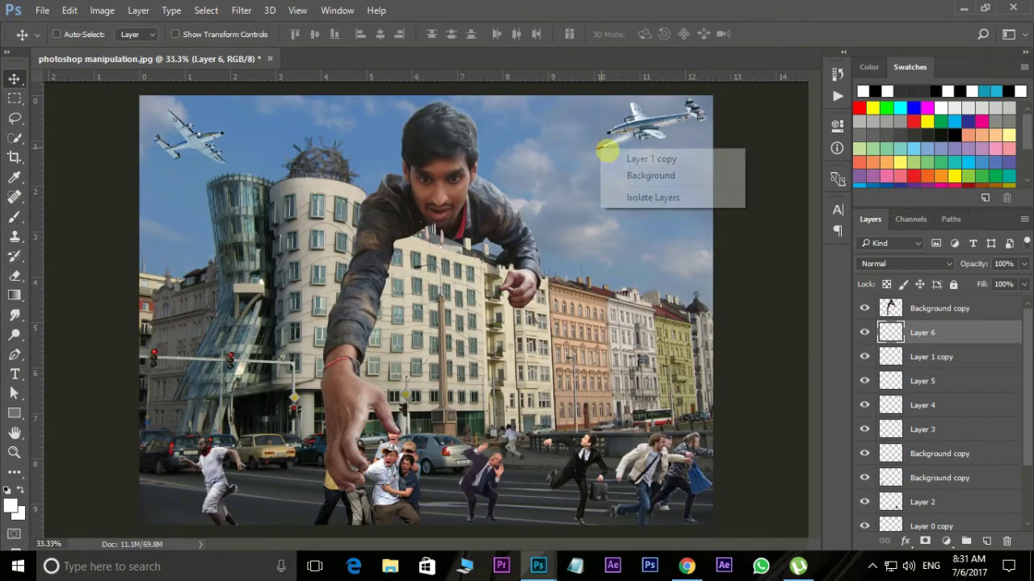
left_click(607, 154)
mouse_move(605, 144)
left_mouse_down()
mouse_move(534, 158)
mouse_move(557, 165)
mouse_move(535, 173)
mouse_move(533, 191)
left_mouse_up()
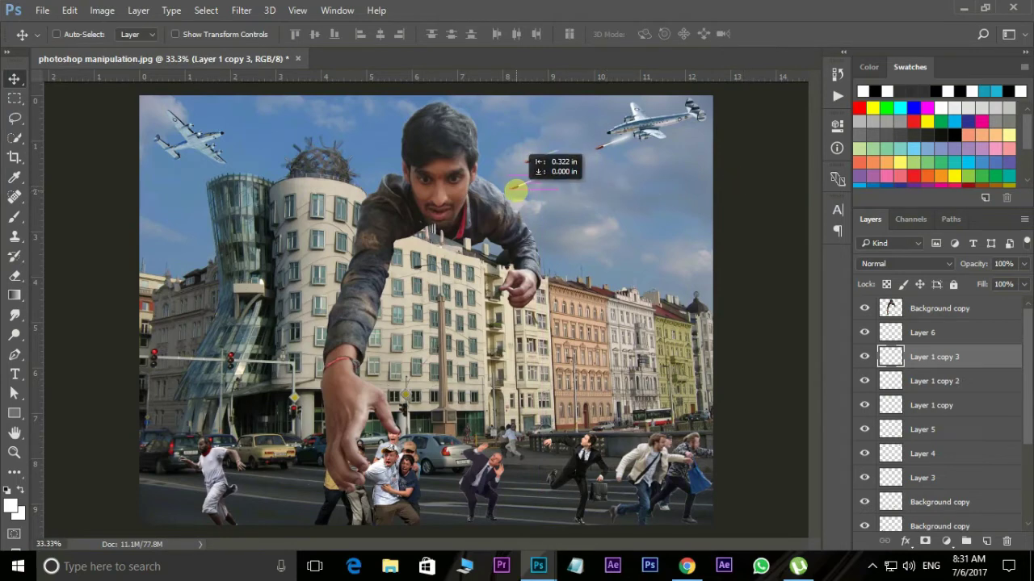
key("ctrl+e")
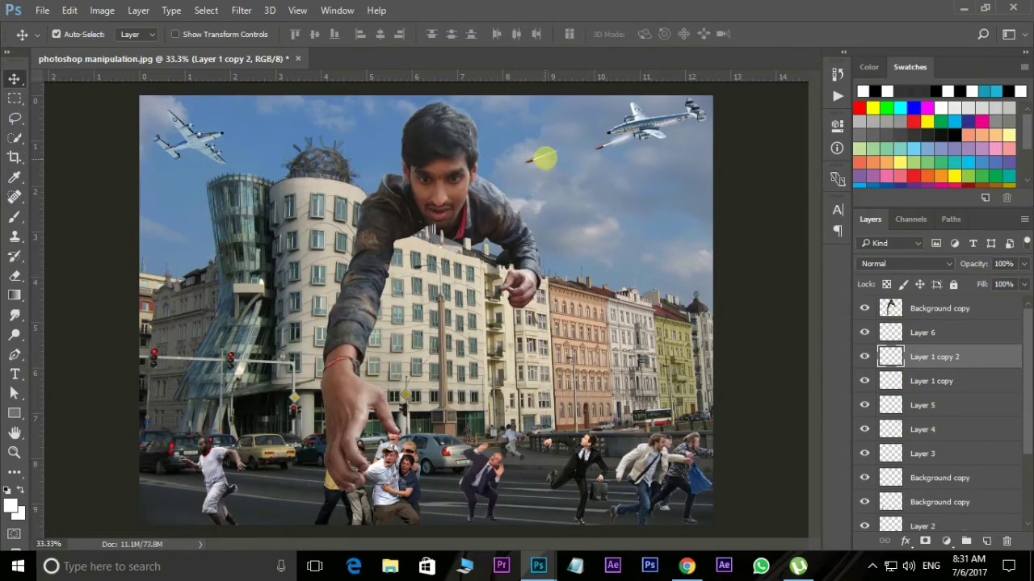
Enlarge the new missile to about 127%.
right_click(543, 155)
left_click(554, 164)
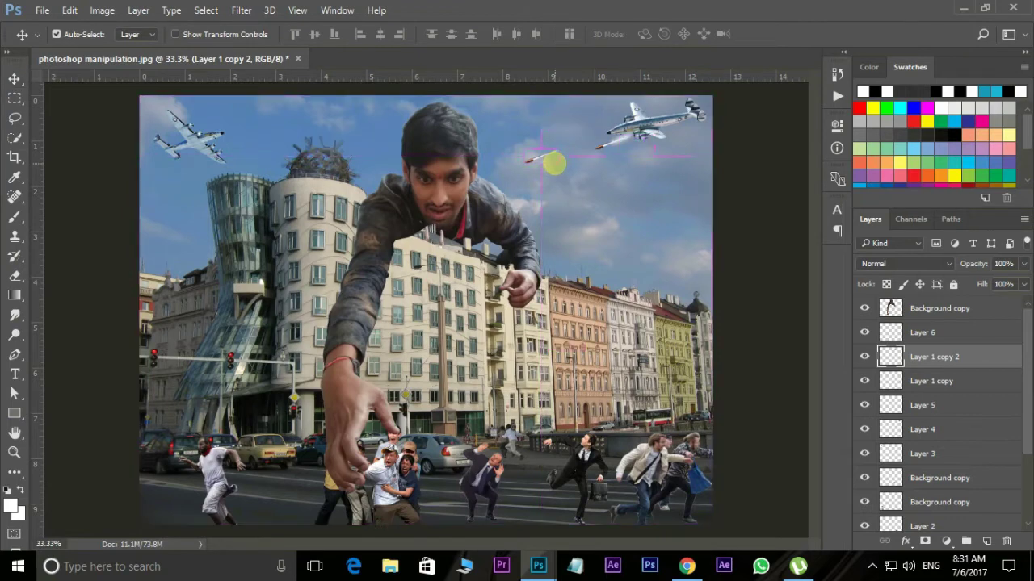
key("ctrl+t")
left_click_drag(561, 150, 565, 147)
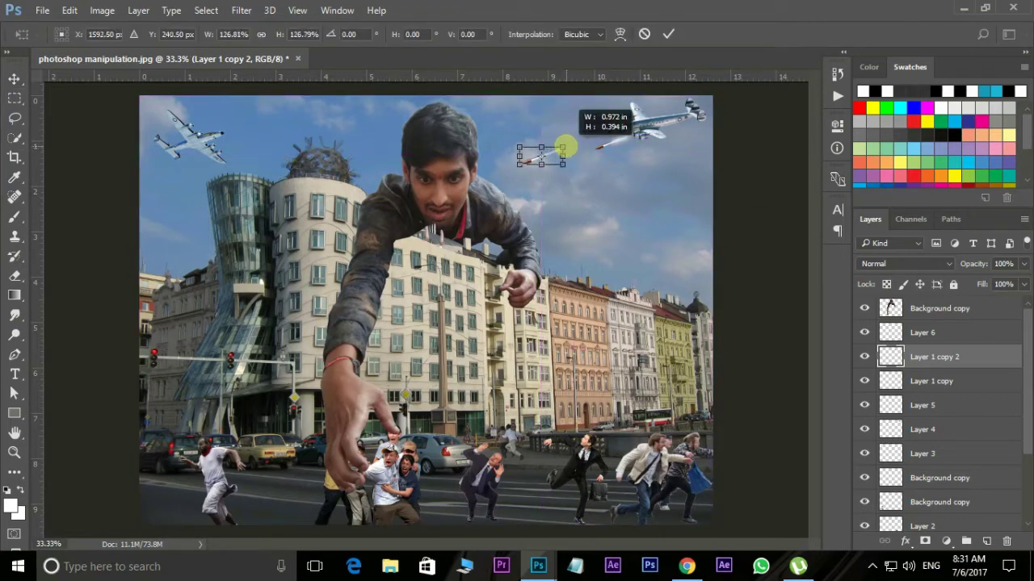
key("Return")
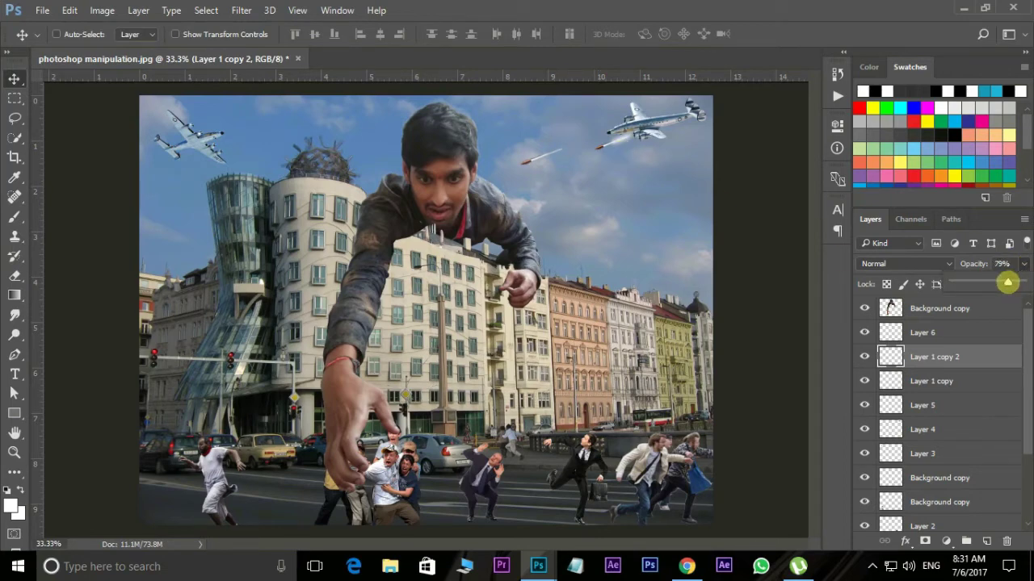
Lower the missile layers' opacity to 79%.
right_click(609, 147)
left_click(680, 157)
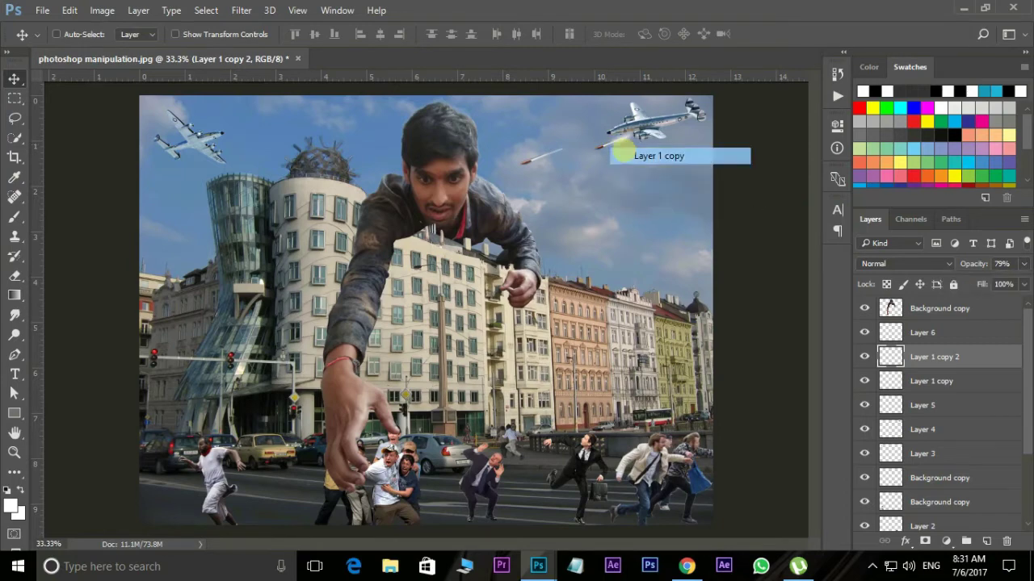
left_click_drag(1024, 263, 1021, 279)
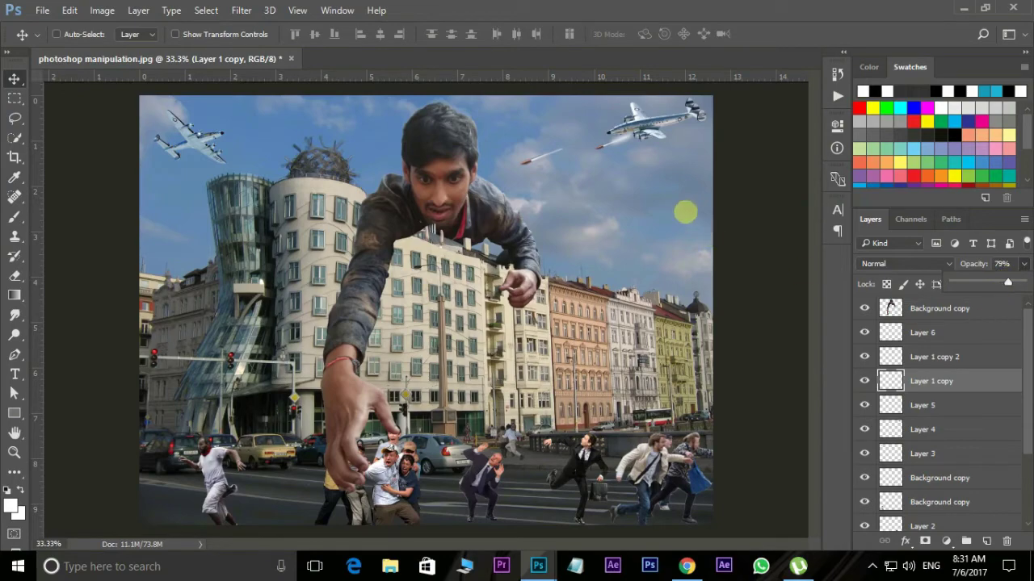
left_click(674, 205)
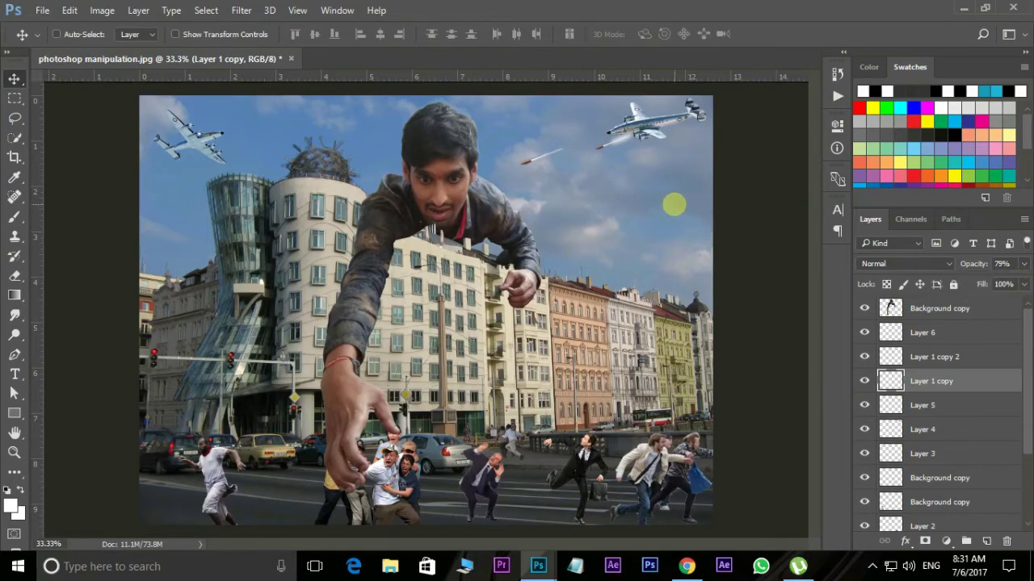
Open the girl image mid_163409_5065.png.
key("ctrl+o")
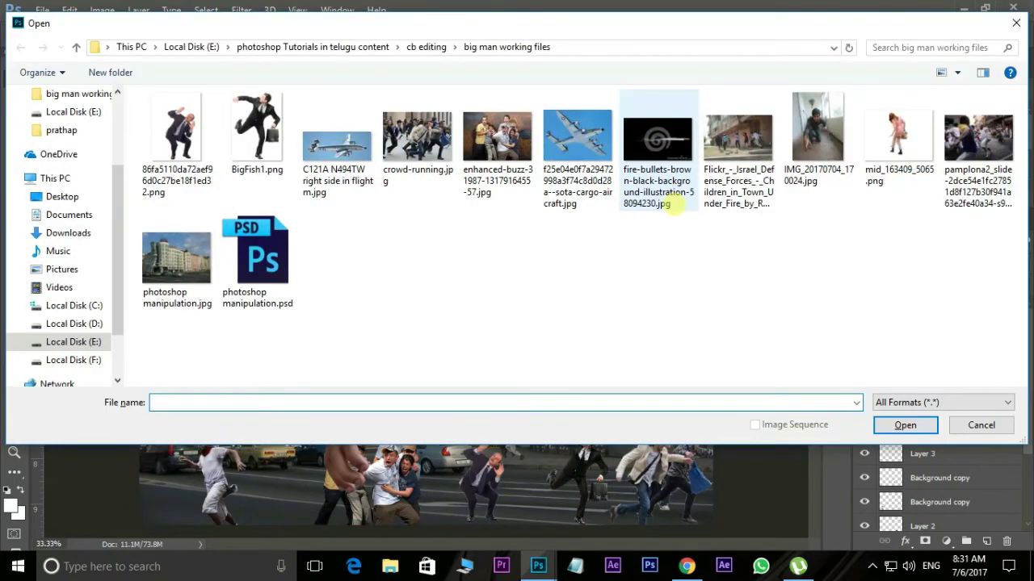
left_click(908, 125)
left_click(904, 425)
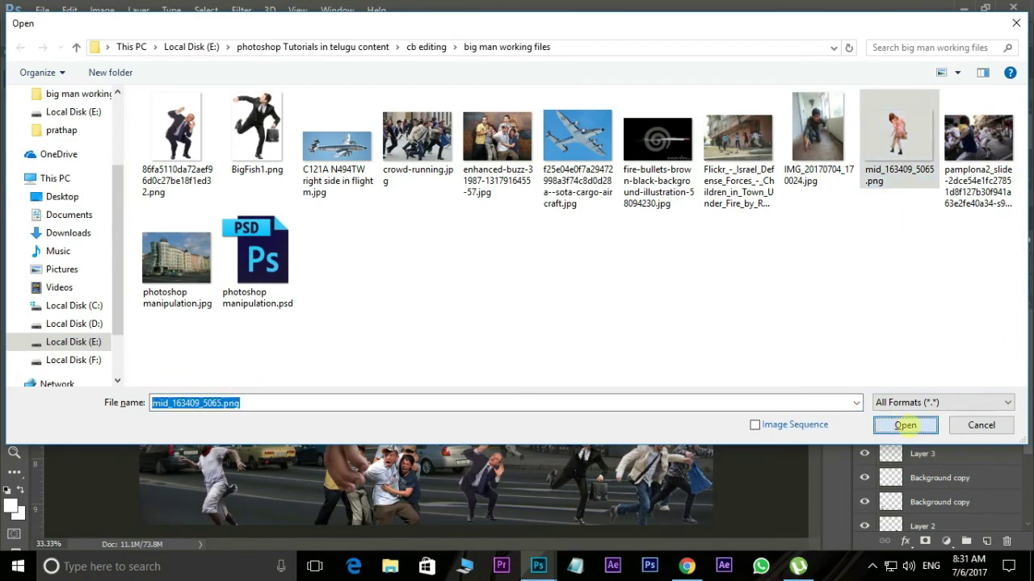
Copy the girl into the composite and move her Layer 7 to the top of the stack.
left_click_drag(431, 58, 625, 123)
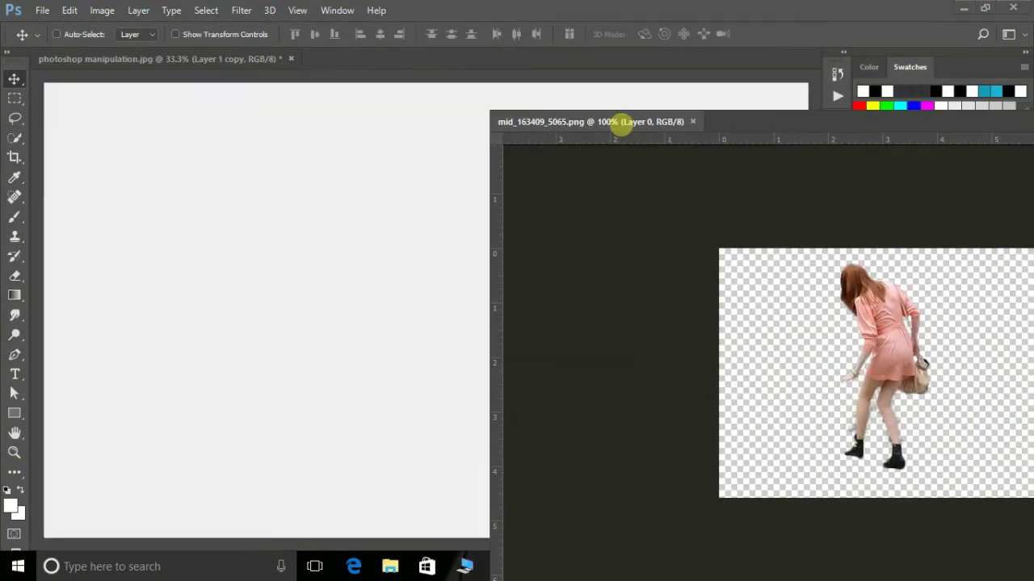
mouse_move(656, 244)
left_mouse_down()
mouse_move(418, 274)
mouse_move(528, 286)
left_mouse_up()
left_click(828, 122)
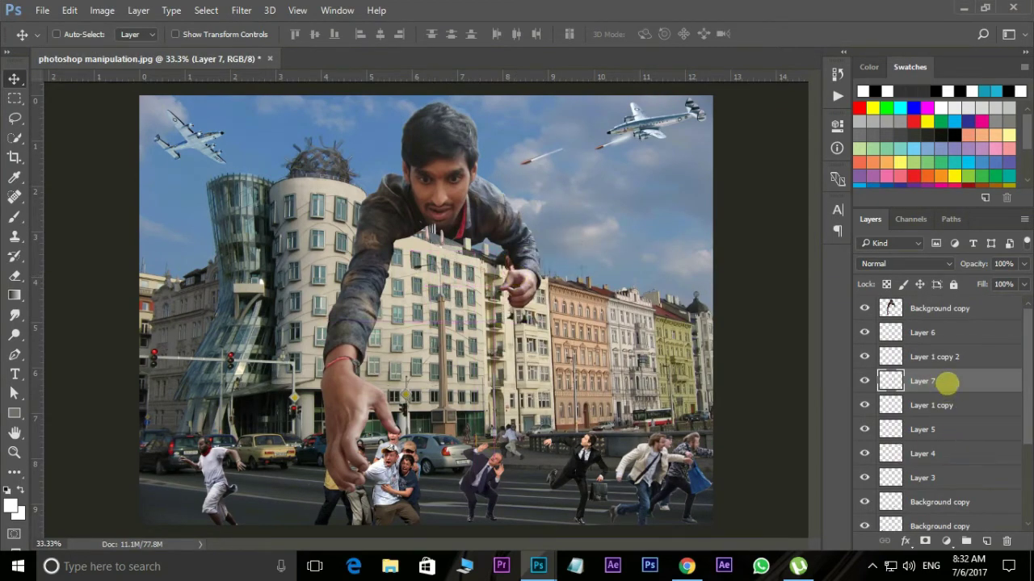
left_click_drag(945, 386, 930, 306)
Zoom in and move the girl's Layer 7 into the giant's hand.
key("ctrl+plus")
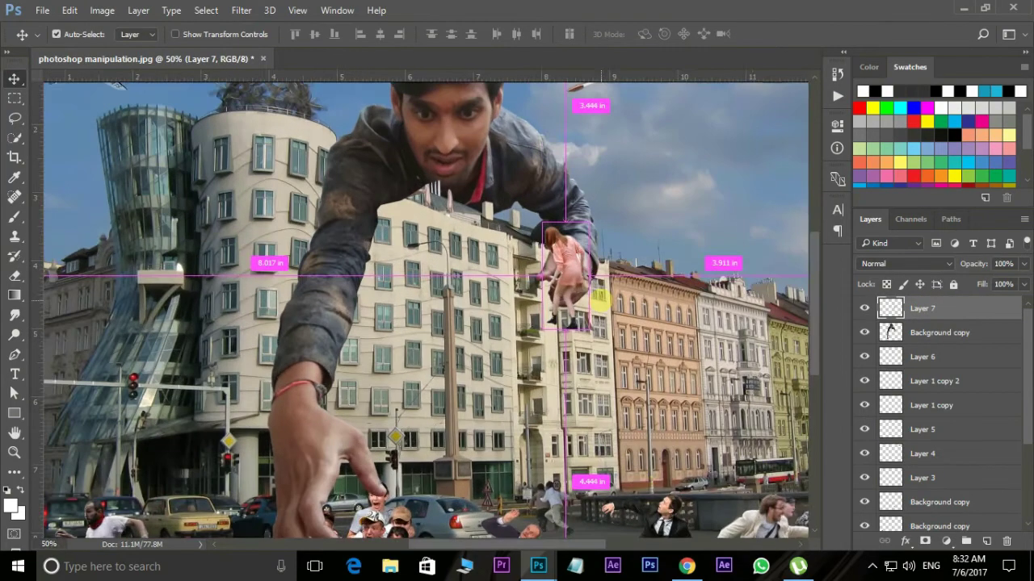
key("ctrl+plus")
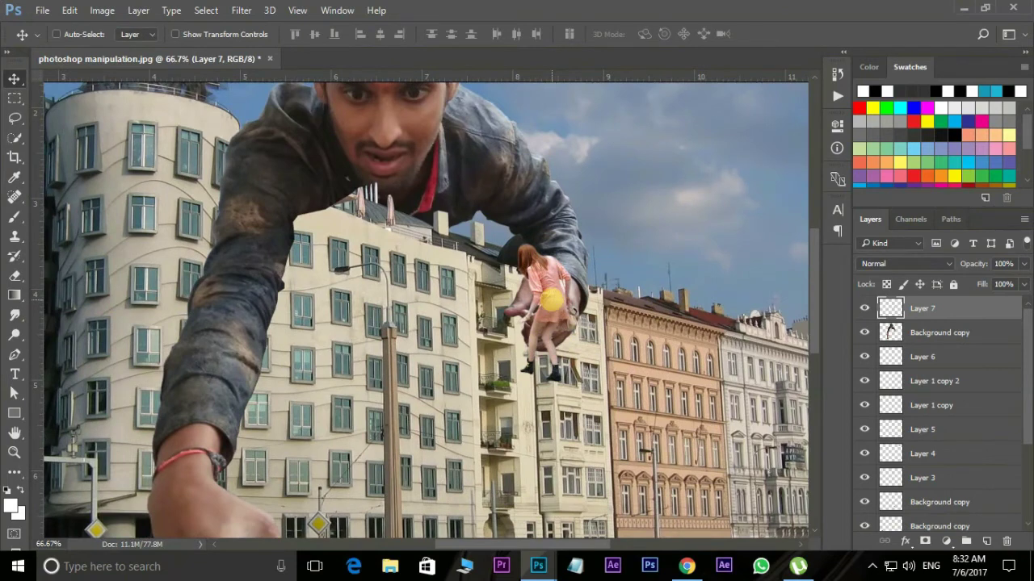
right_click(551, 300)
left_click(566, 307)
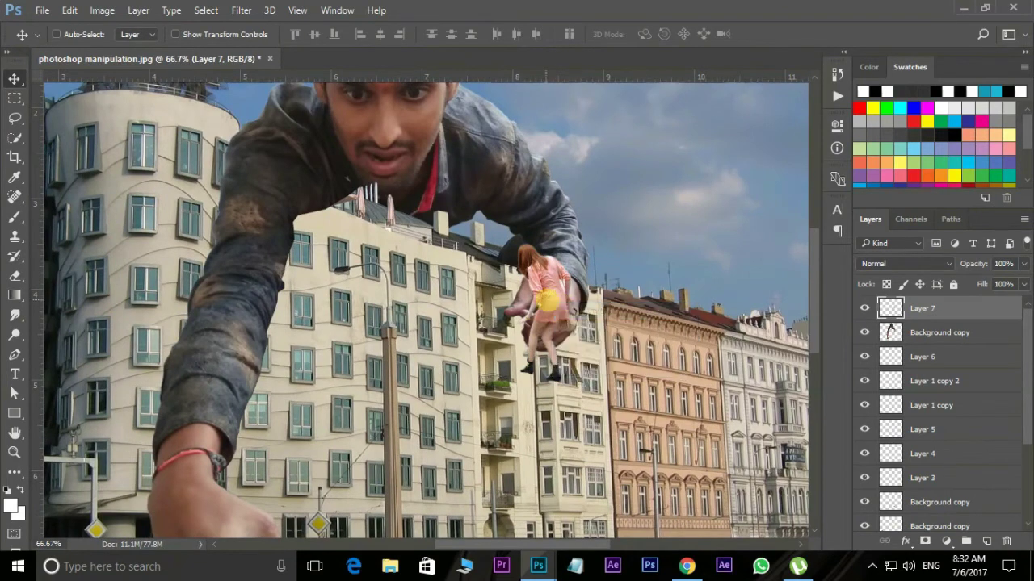
left_click_drag(536, 303, 532, 318)
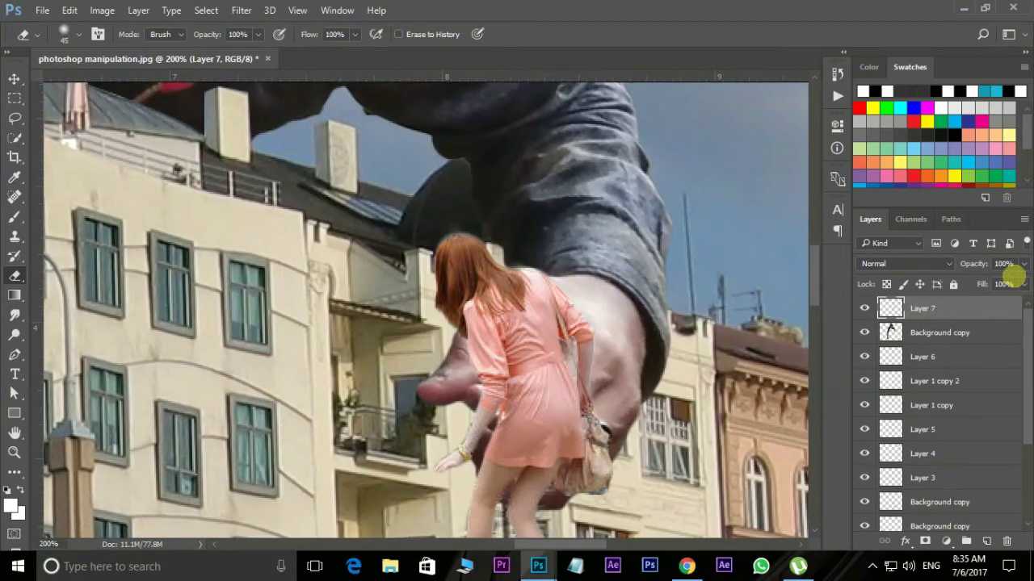
Lower Layer 7's opacity to 42% so the hand shows through.
left_click(1023, 263)
left_click_drag(1024, 284, 982, 284)
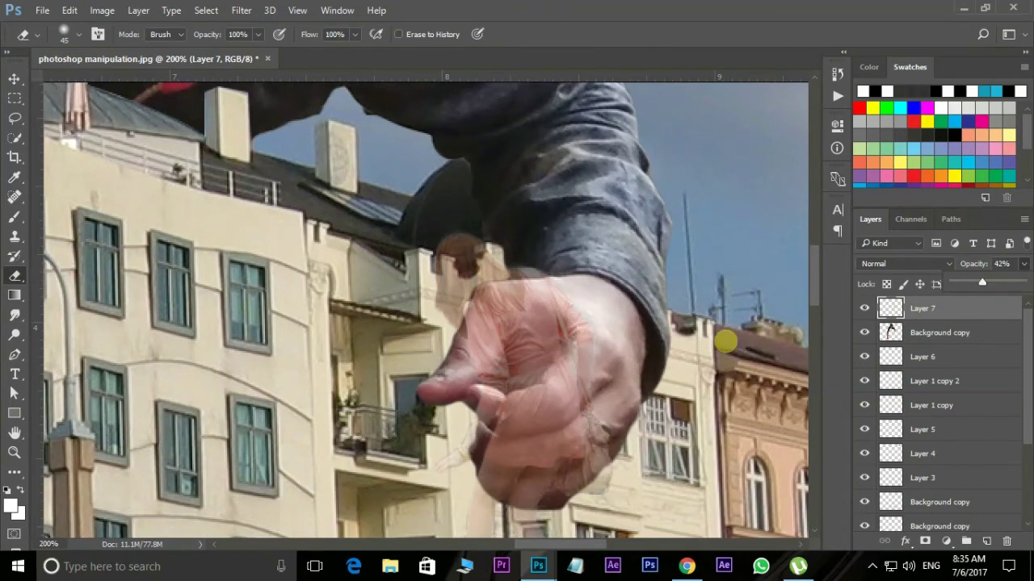
scroll(636, 406, "down", 2)
Trace a Pen path around the giant's fingers and thumb where they overlap the girl.
key("p")
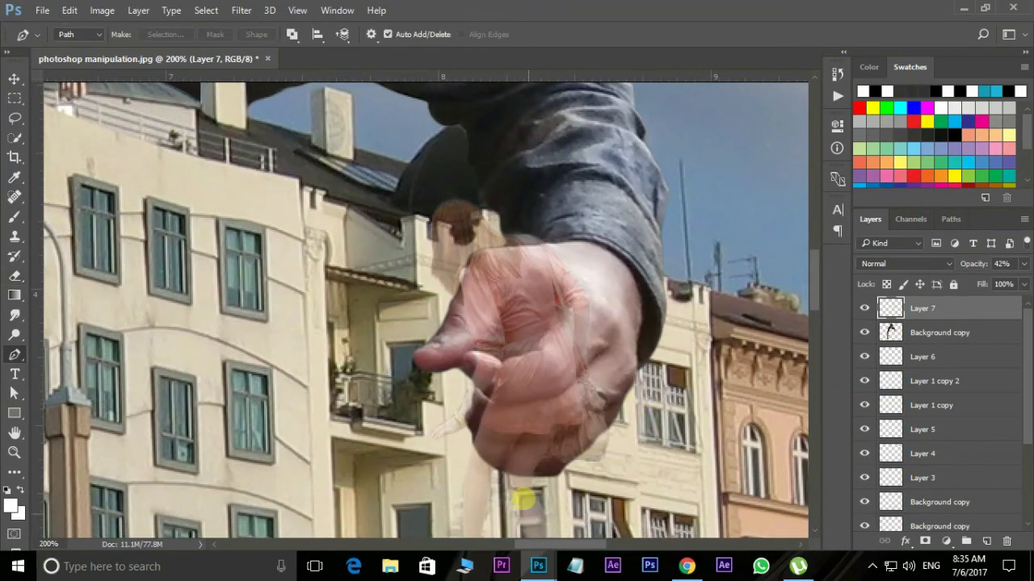
left_click(470, 440)
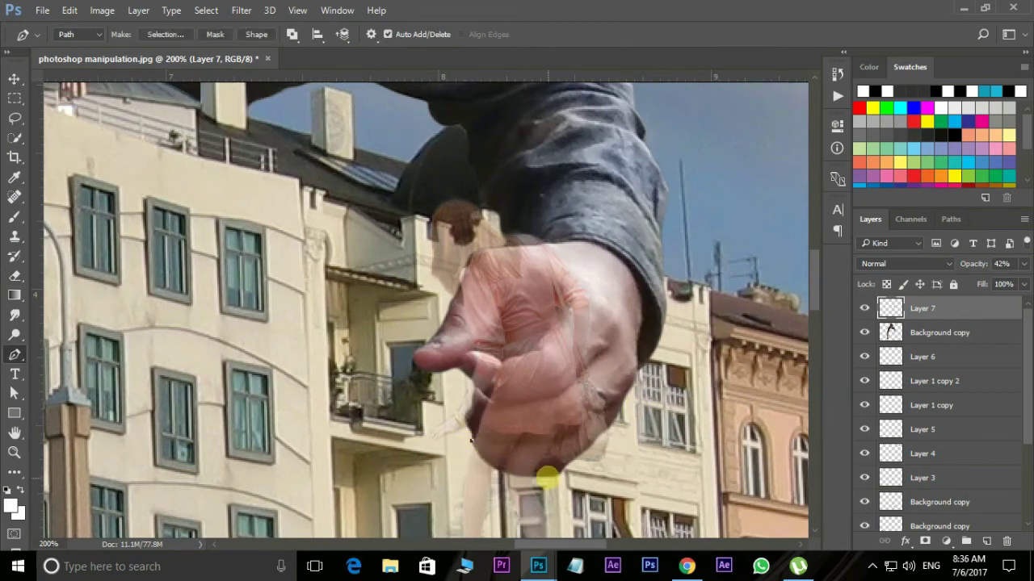
left_click_drag(549, 475, 562, 477)
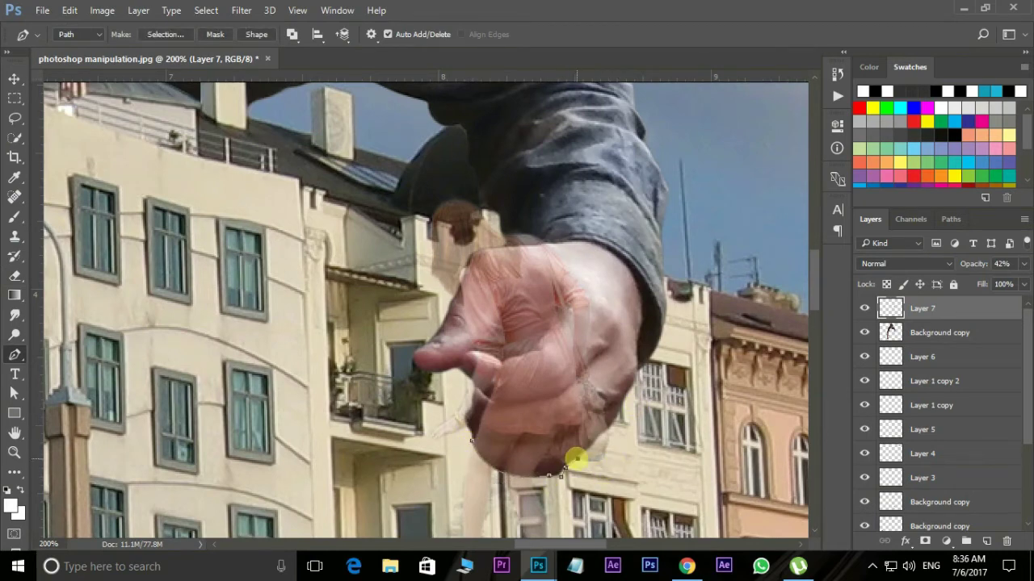
scroll(624, 443, "up", 1)
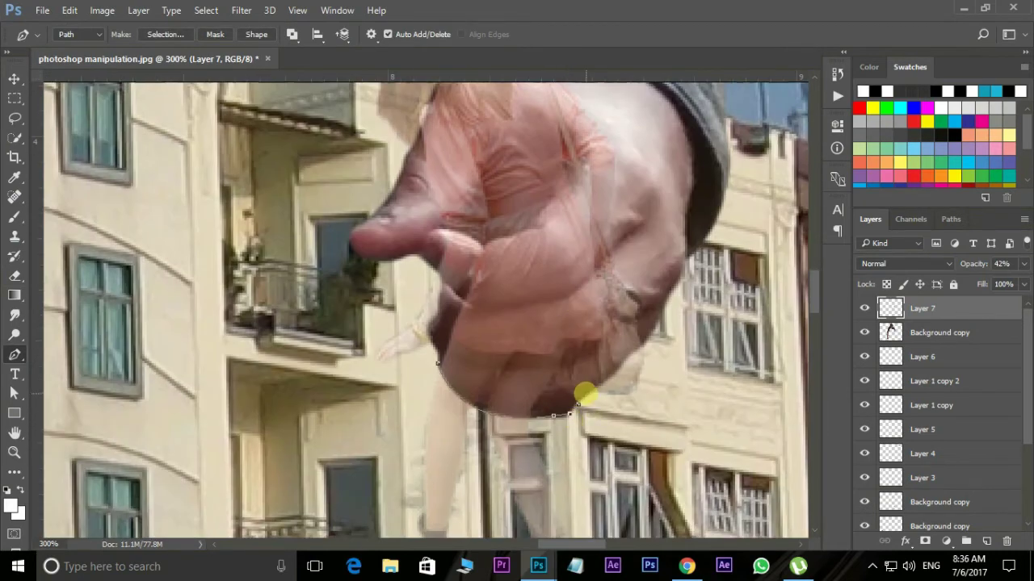
left_click_drag(648, 337, 647, 249)
scroll(634, 242, "up", 3)
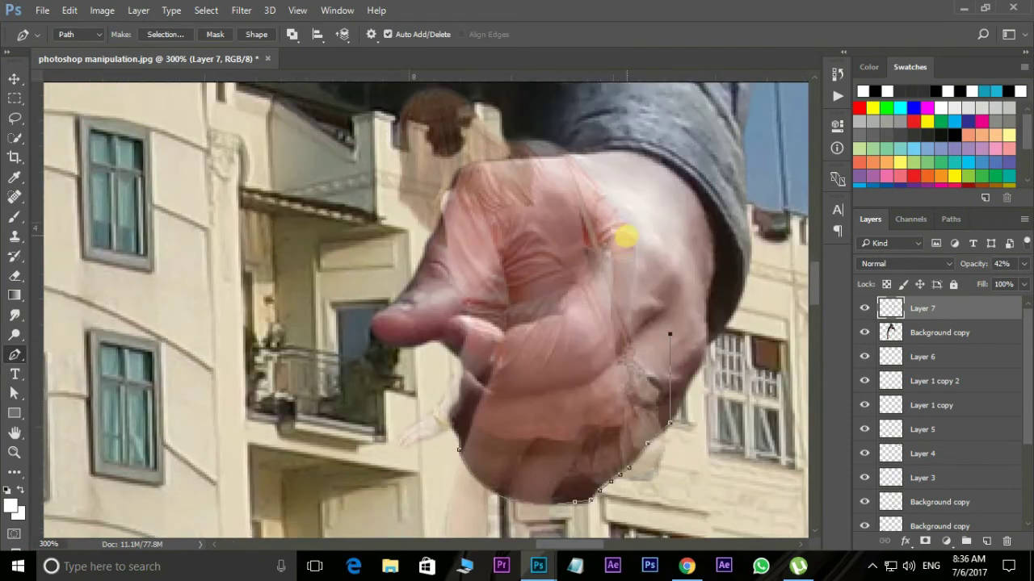
left_click(600, 296)
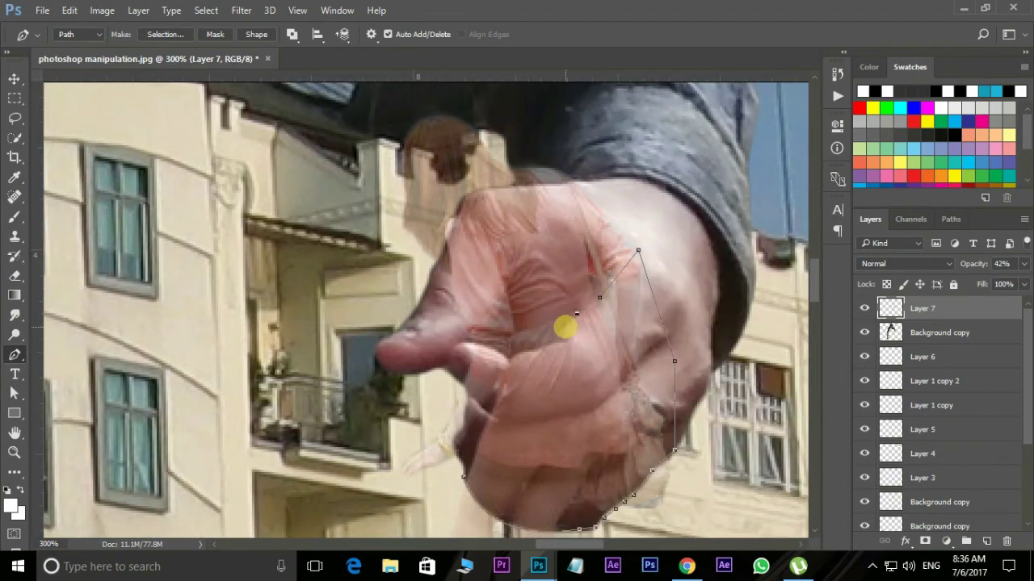
left_click_drag(561, 340, 529, 354)
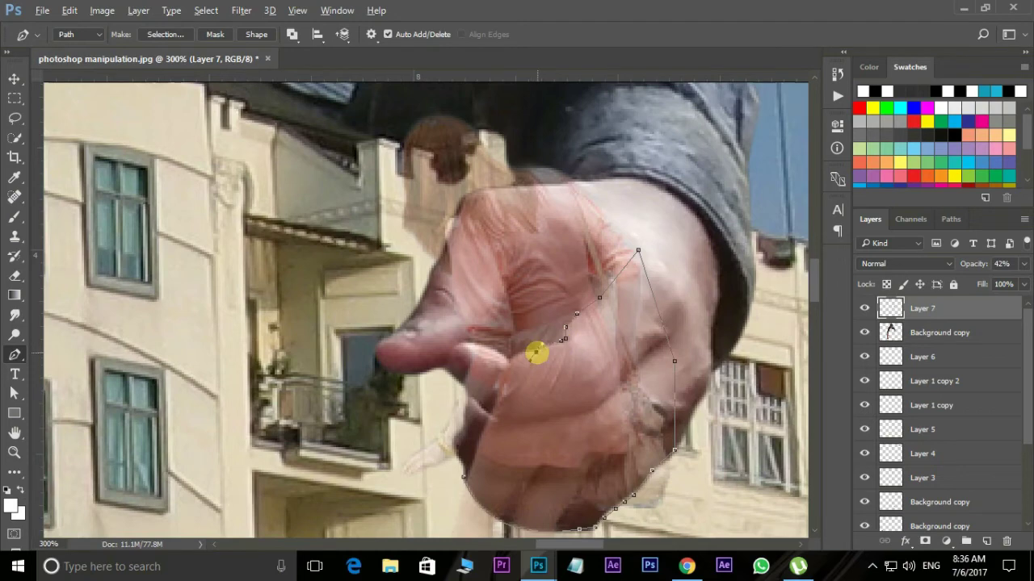
left_click(511, 359)
left_click_drag(464, 343, 432, 343)
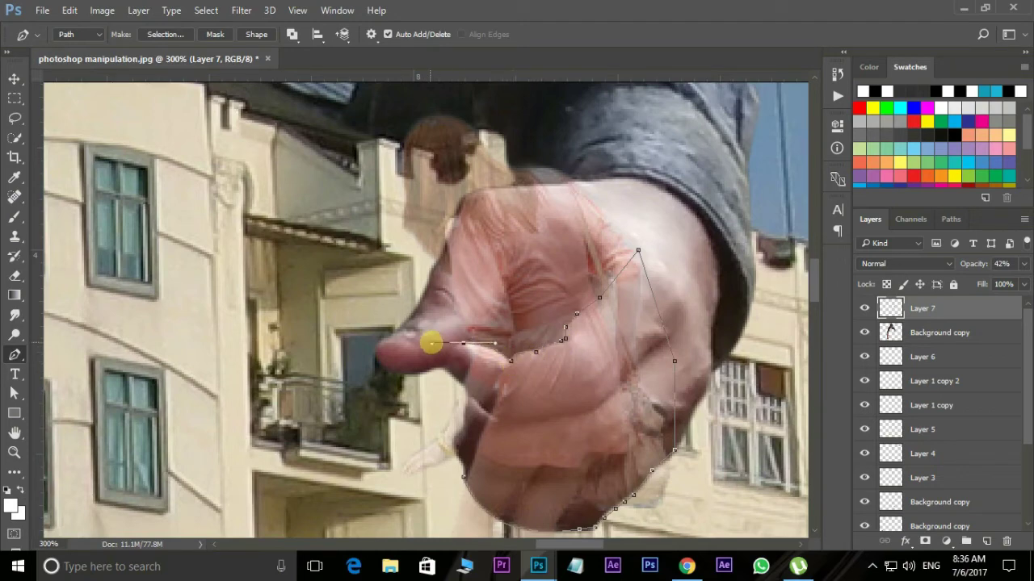
left_click(420, 449)
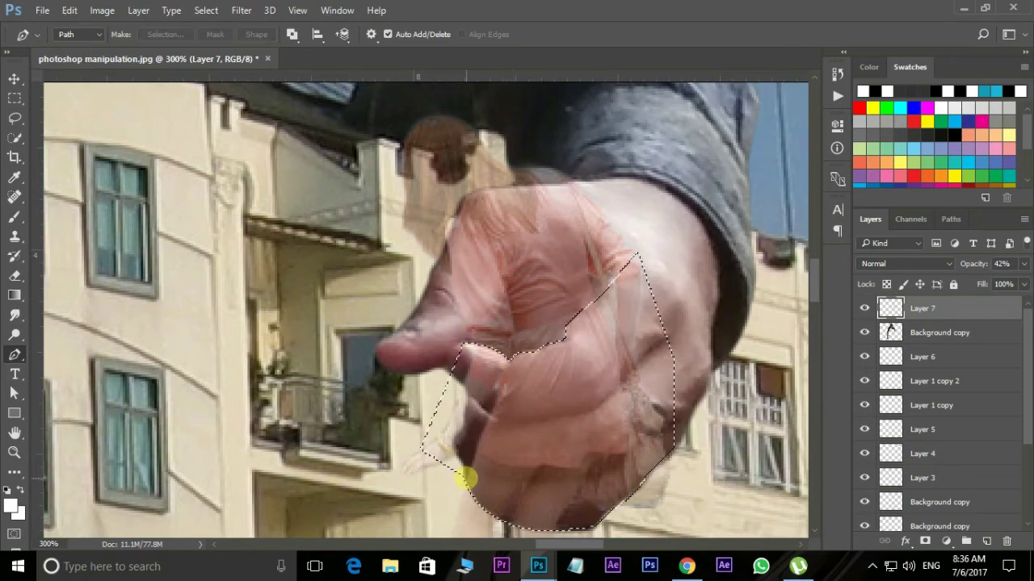
Turn the path into a selection, delete the girl's overlapping part, and deselect.
key("ctrl+Return")
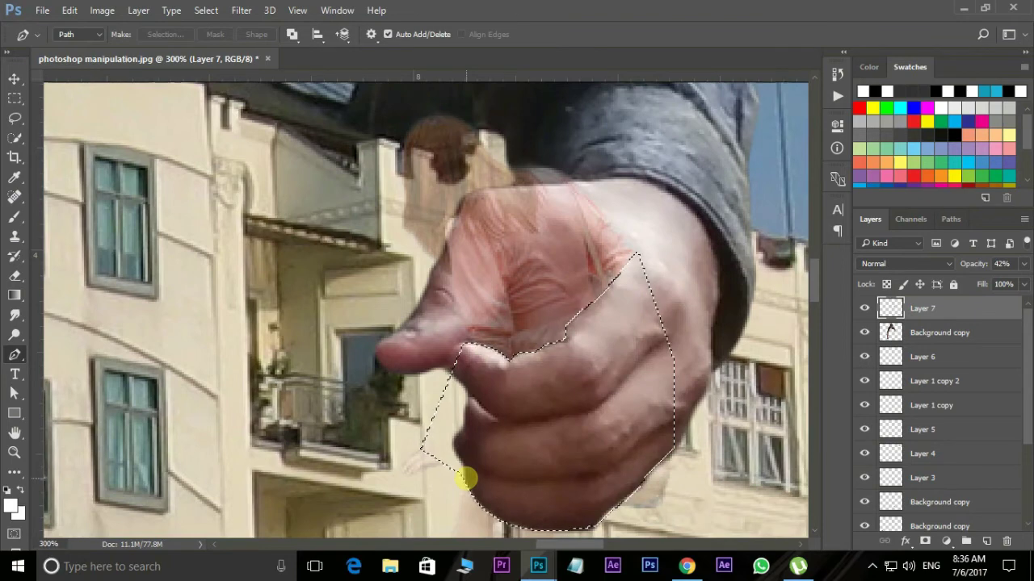
key("ctrl+d")
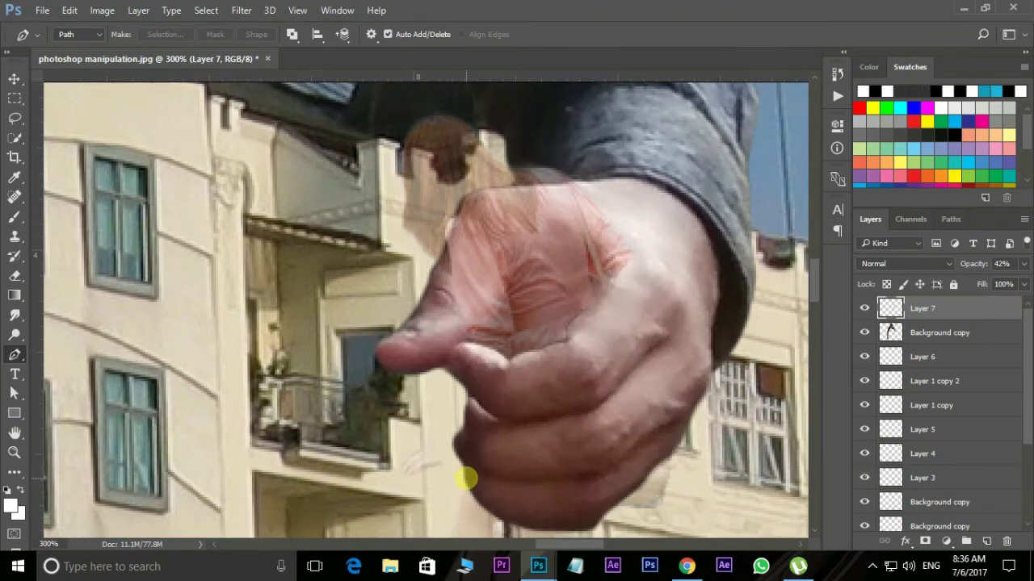
key("ctrl+minus")
key("ctrl+minus")
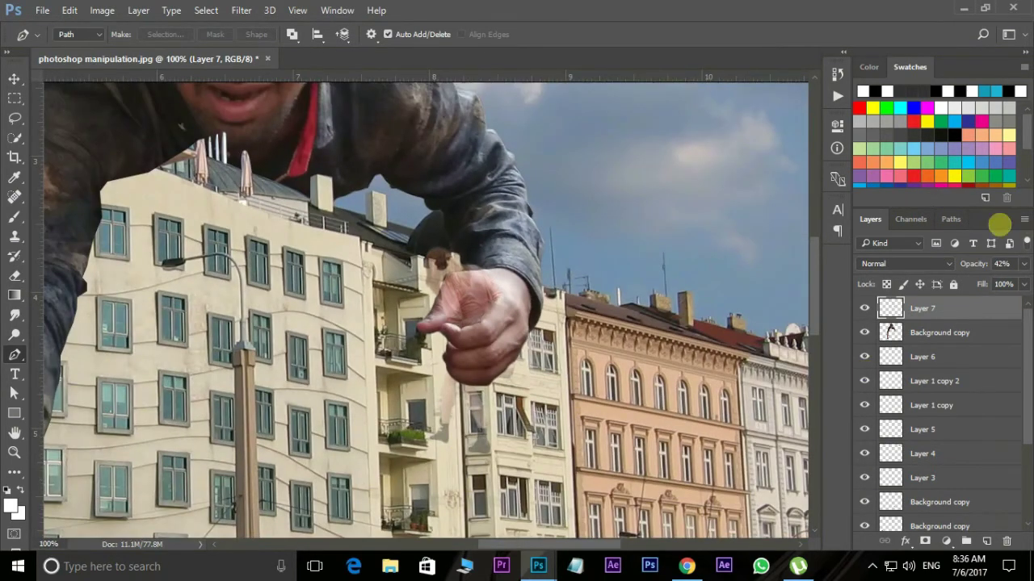
Raise Layer 7's opacity from 42% back to 100%, then zoom out to 50%.
left_click(1023, 264)
left_click_drag(978, 282, 1021, 281)
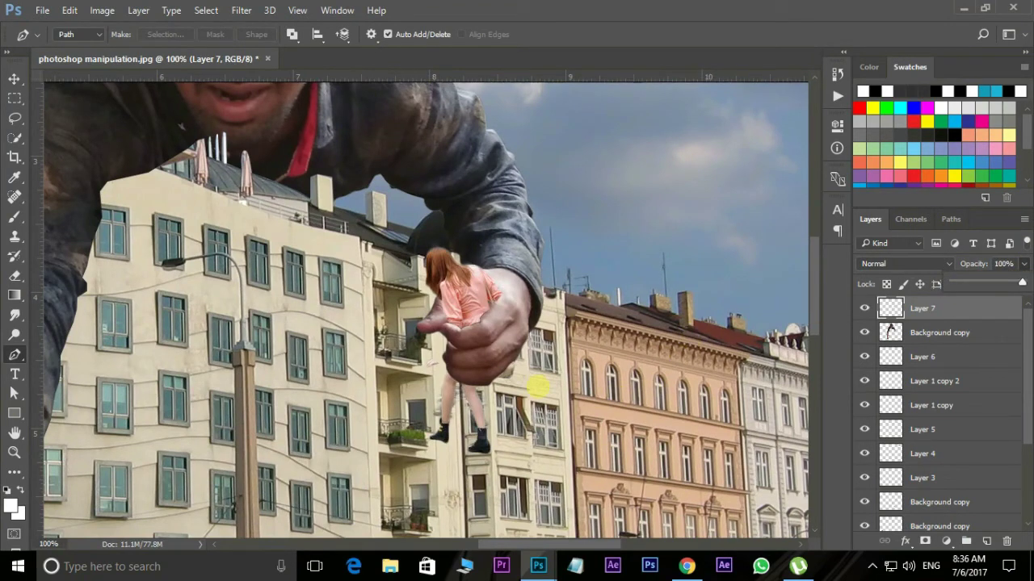
left_click_drag(531, 384, 546, 339)
key("ctrl+minus")
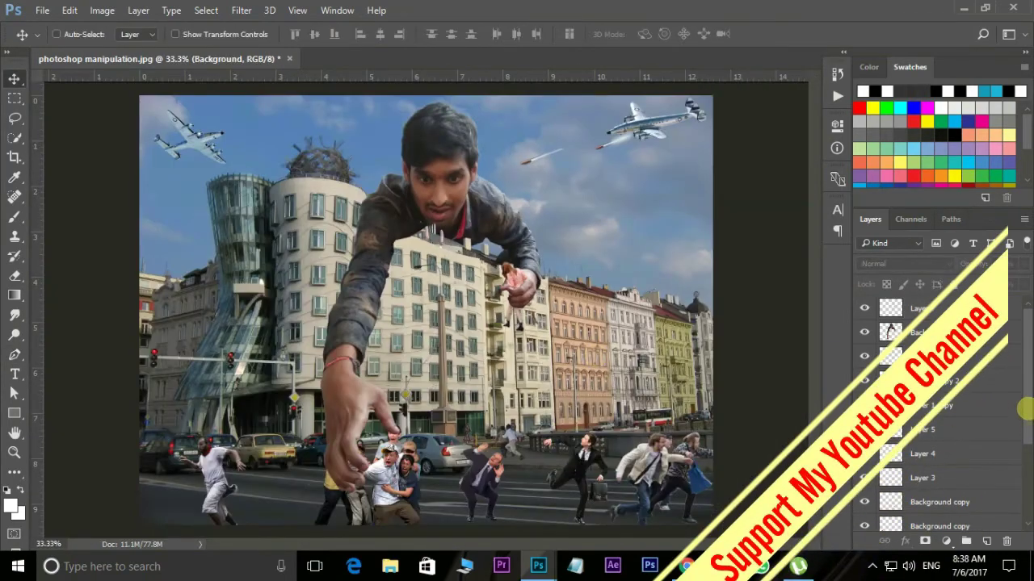
left_click_drag(1024, 410, 1024, 484)
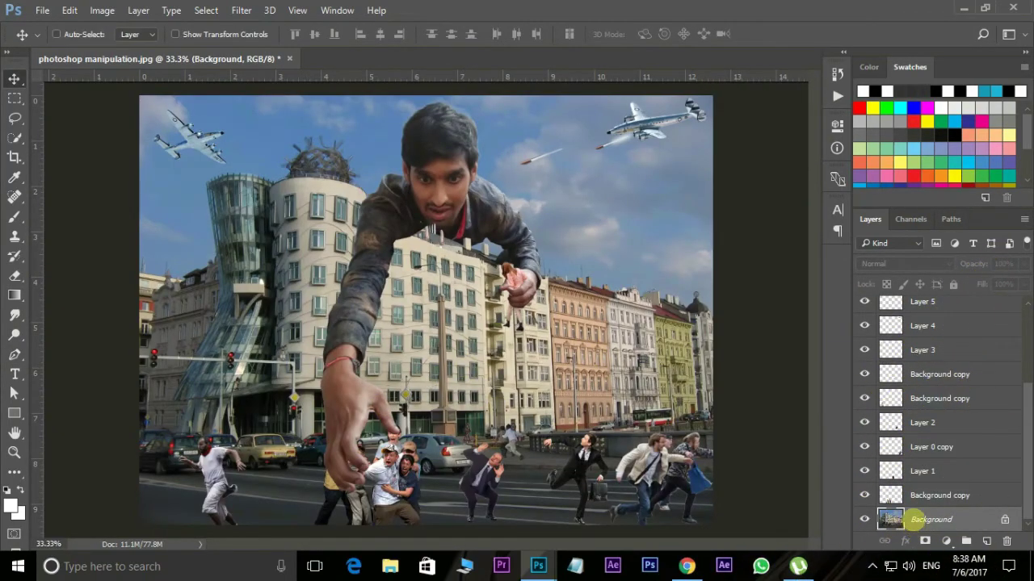
Duplicate the Background layer as Background copy 2 and bring up the Nik Collection filters.
key("ctrl+j")
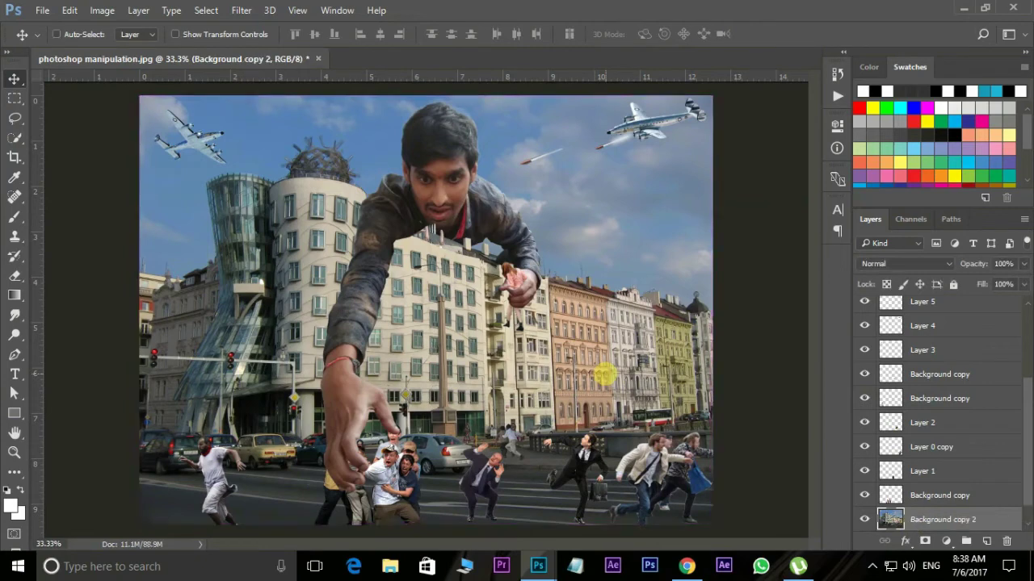
left_click_drag(1023, 513, 1021, 527)
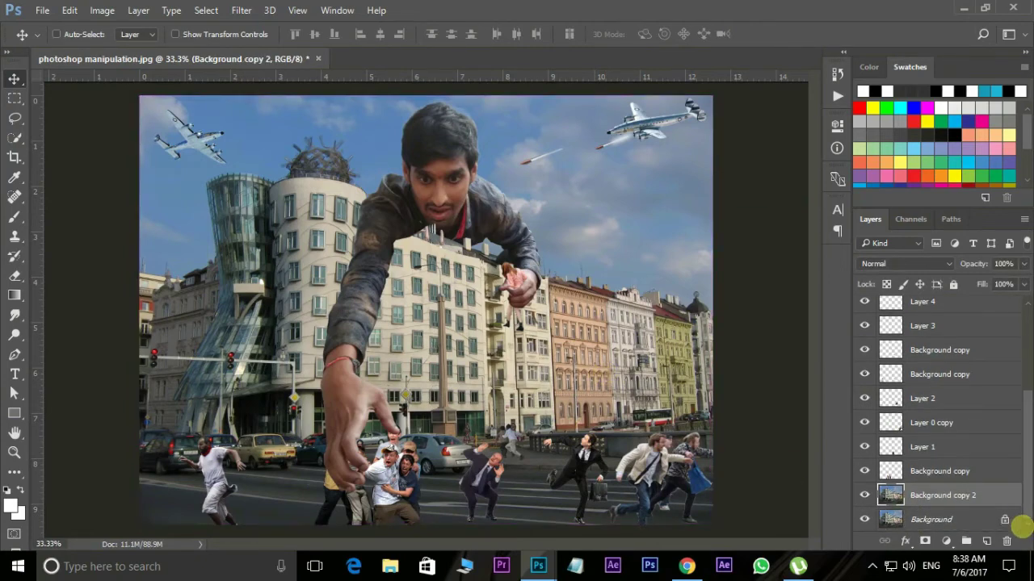
left_click(240, 10)
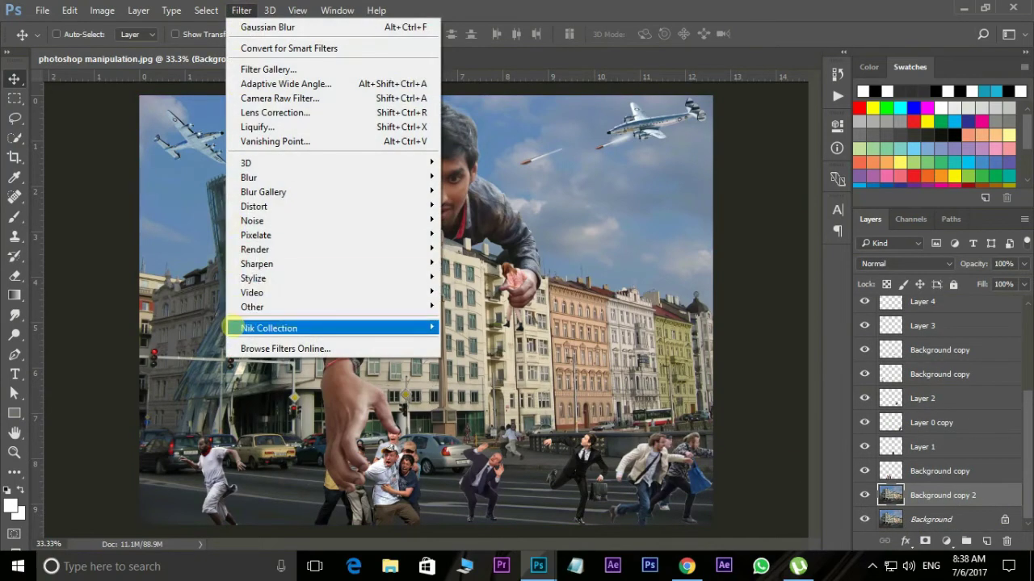
mouse_move(269, 328)
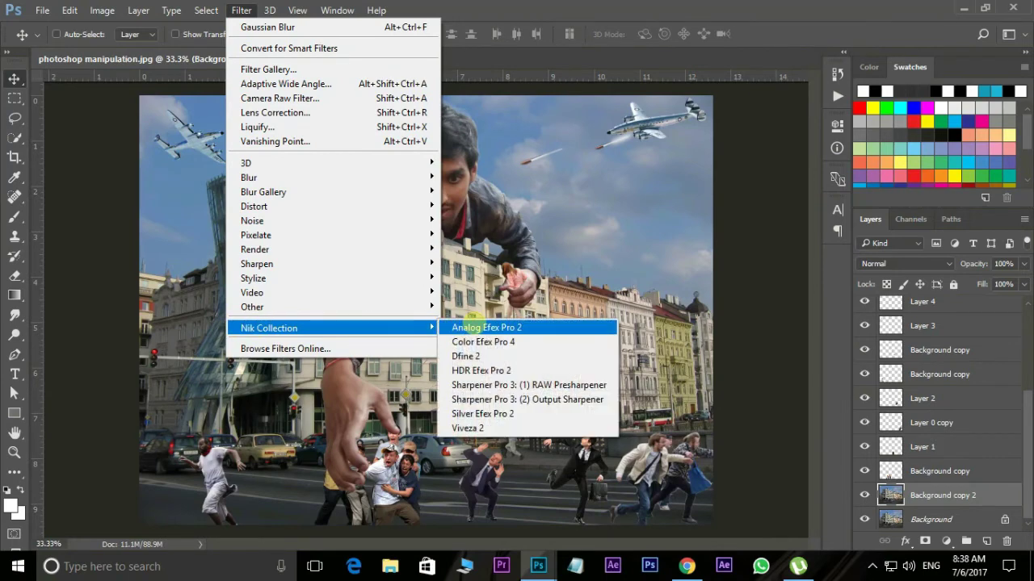
Launch Color Efex Pro 4 Dark Contrasts at Brightness -15%, Contrast -26%, Saturation 40%.
left_click(478, 342)
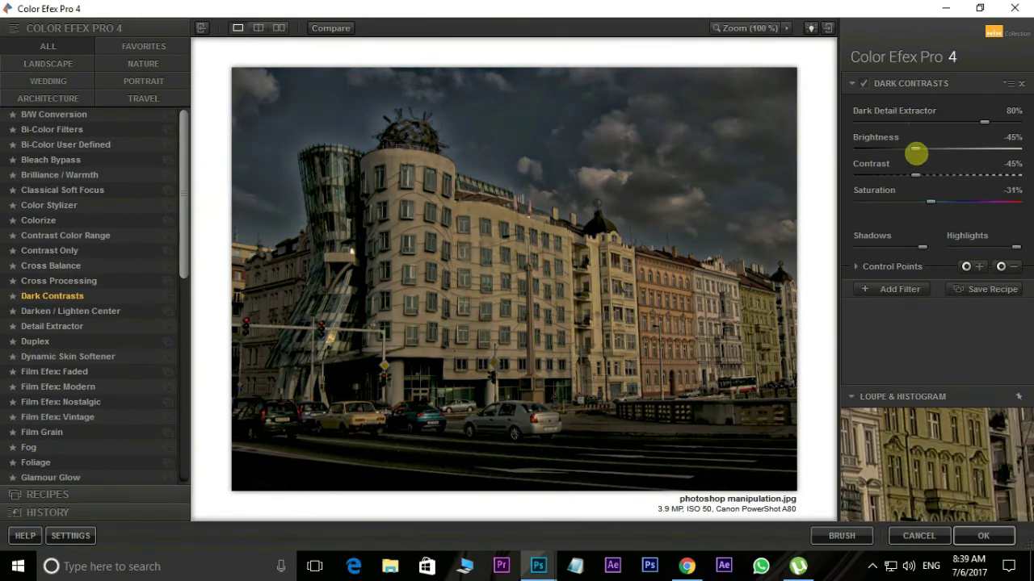
left_click_drag(931, 150, 949, 148)
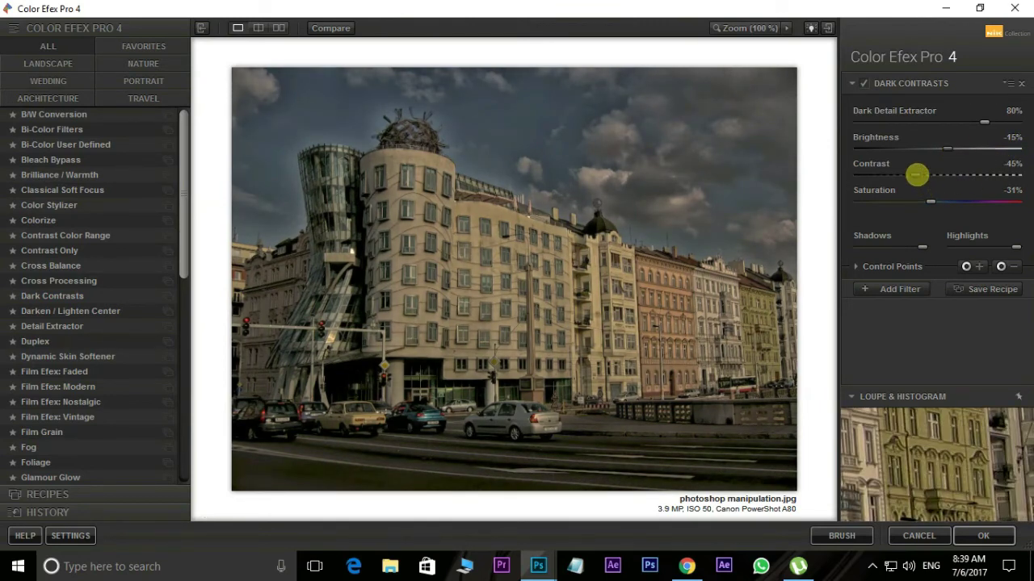
left_click_drag(925, 176, 936, 175)
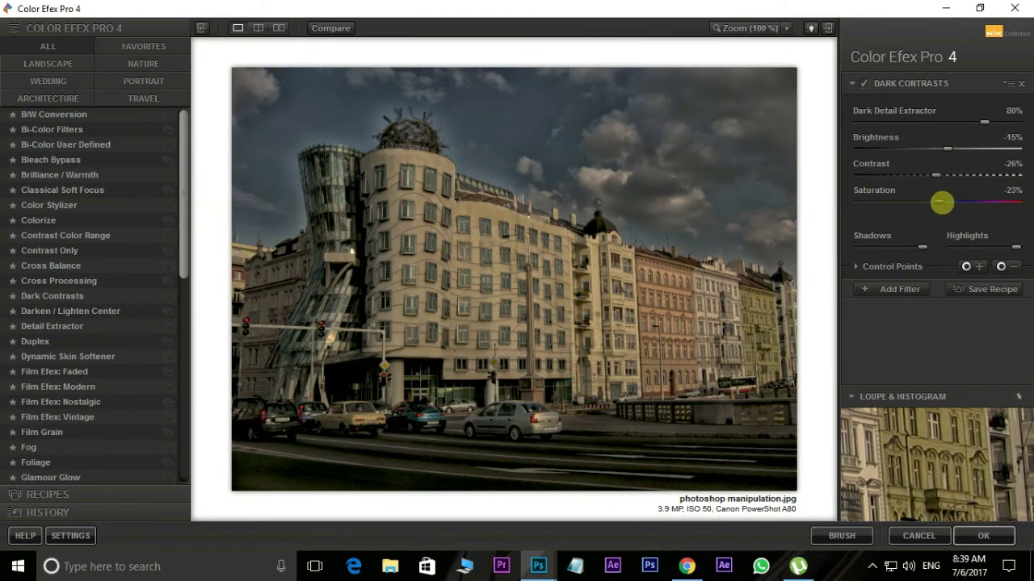
left_click_drag(962, 203, 947, 203)
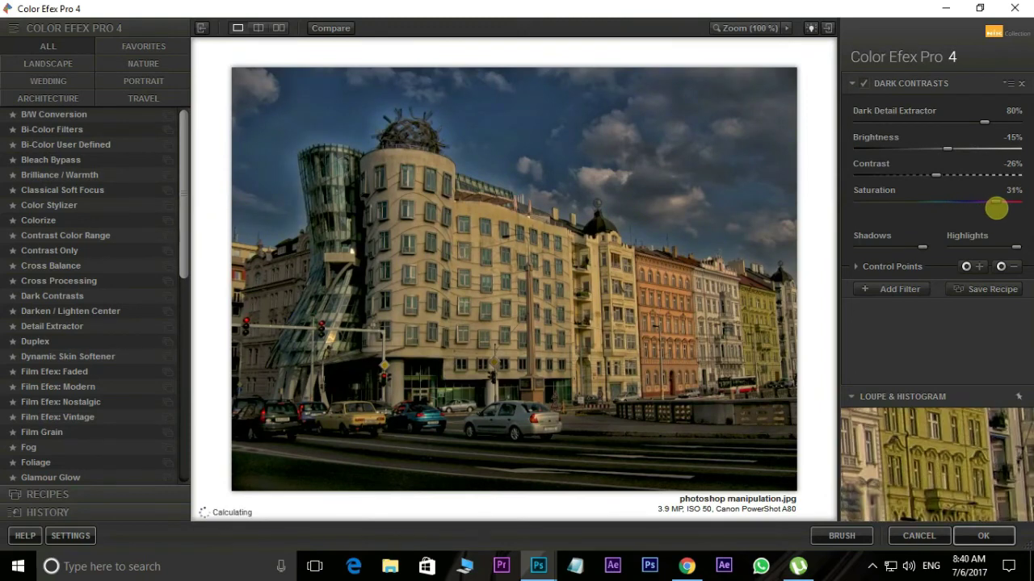
left_click_drag(987, 209, 1006, 205)
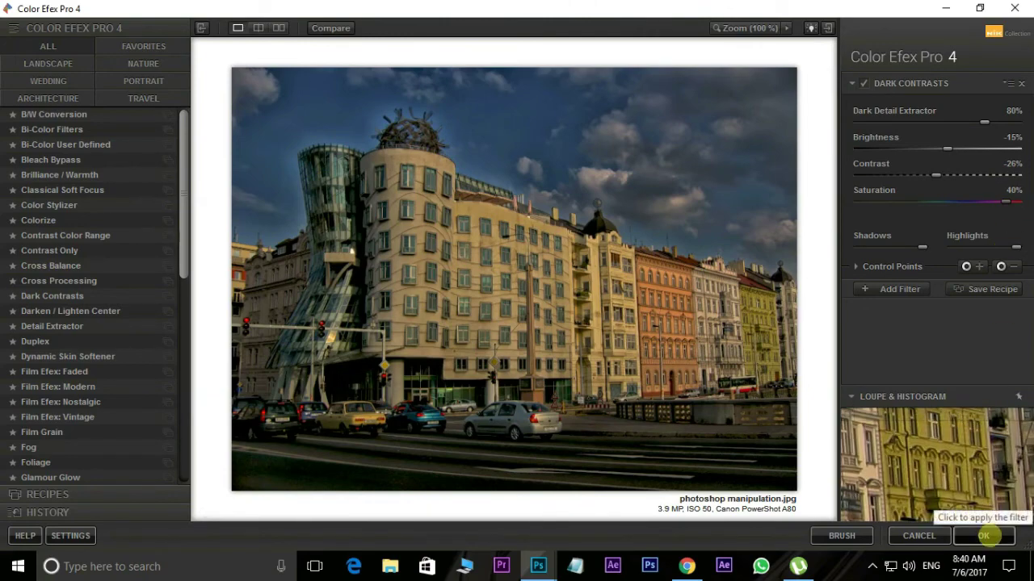
Apply the Dark Contrasts (CEP 4) layer and size a large eraser brush for the buildings.
left_click(983, 536)
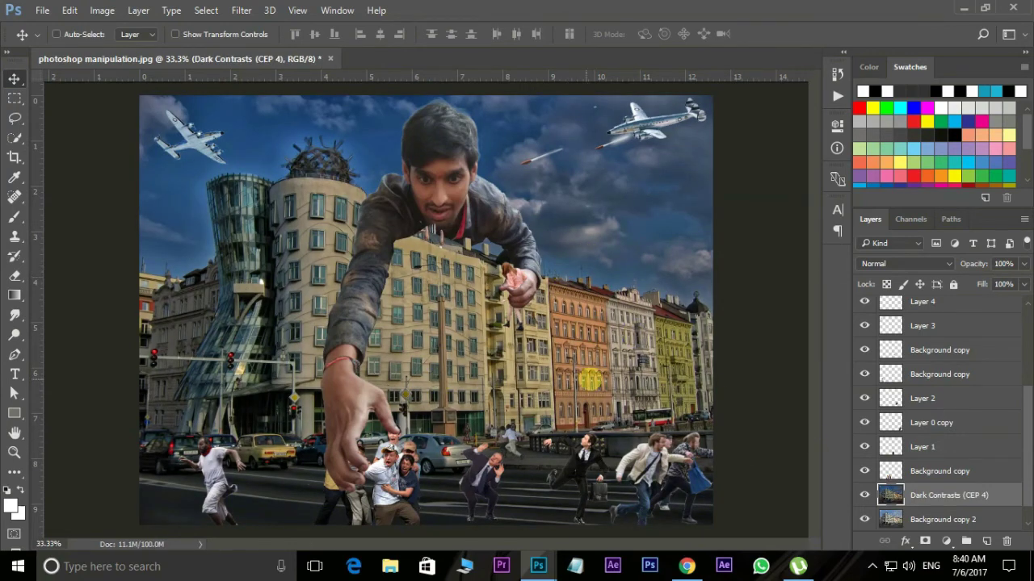
key("e")
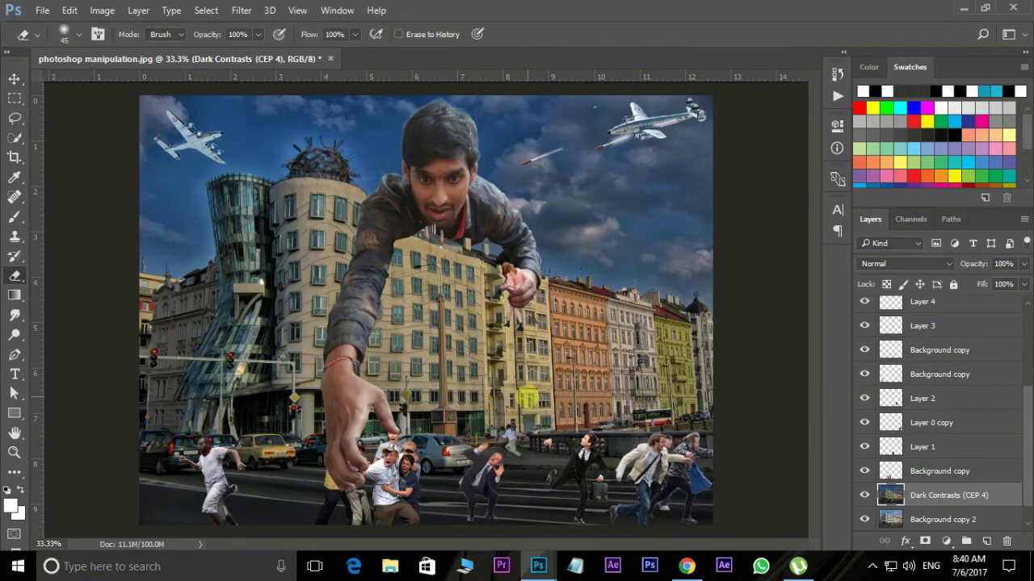
key("bracketright")
key("bracketright")
key("bracketright")
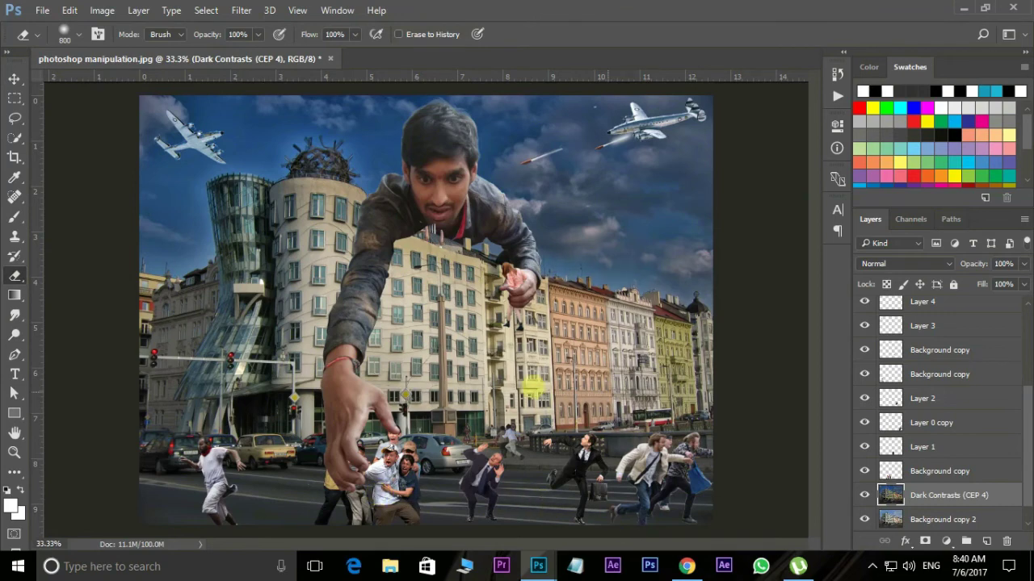
key("bracketleft")
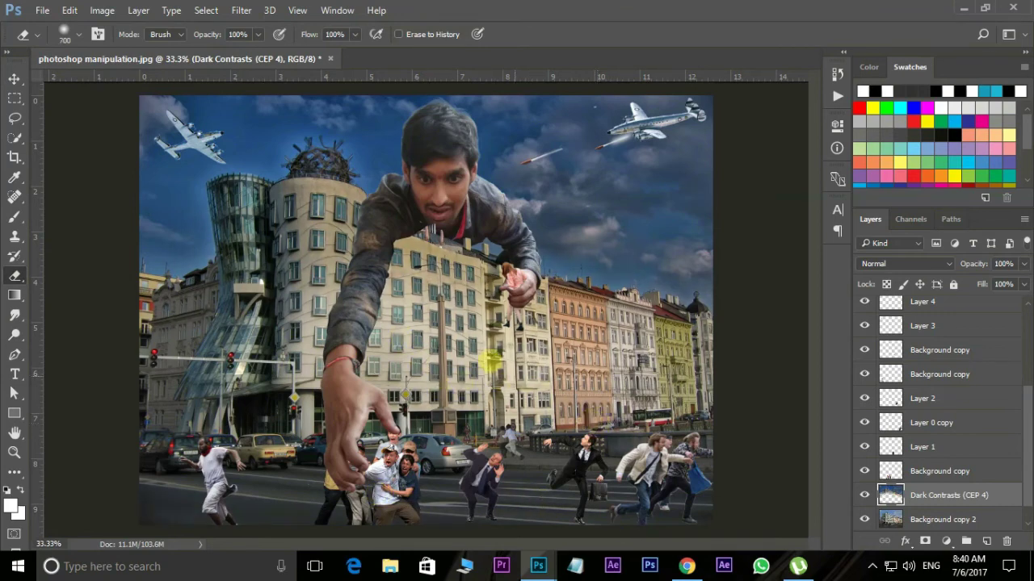
key("bracketleft")
key("bracketleft")
key("bracketleft")
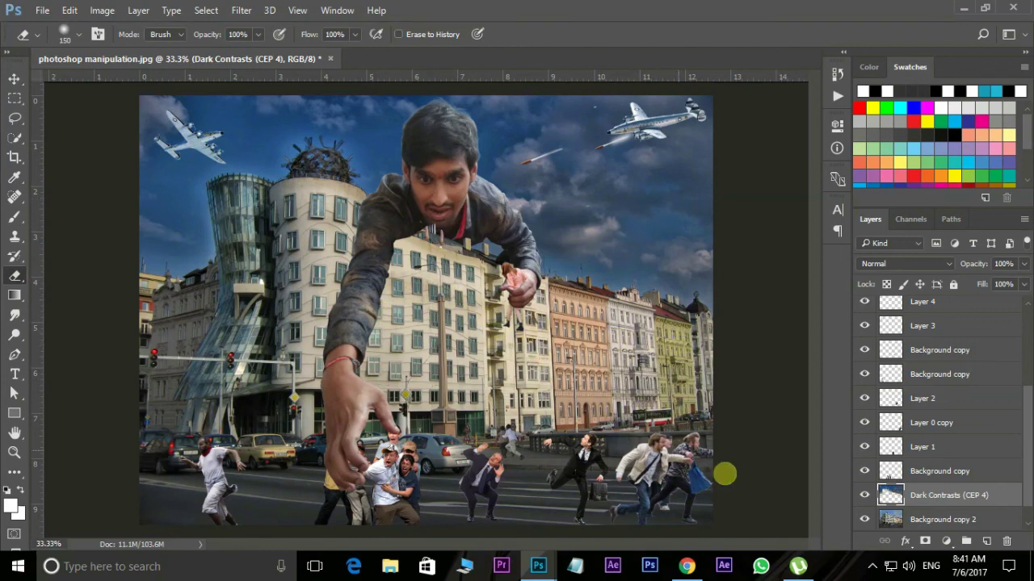
left_click(864, 496)
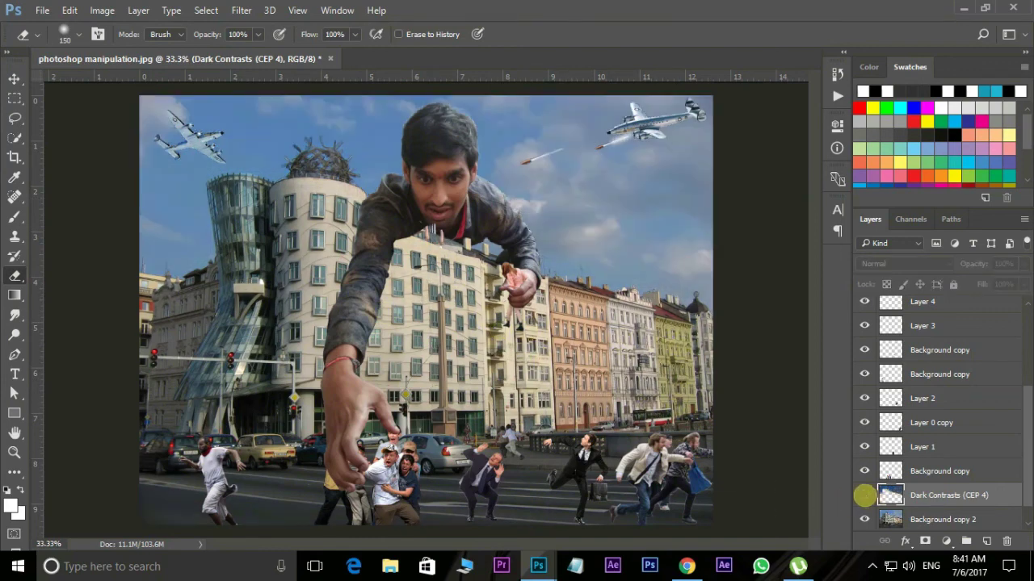
left_click(864, 495)
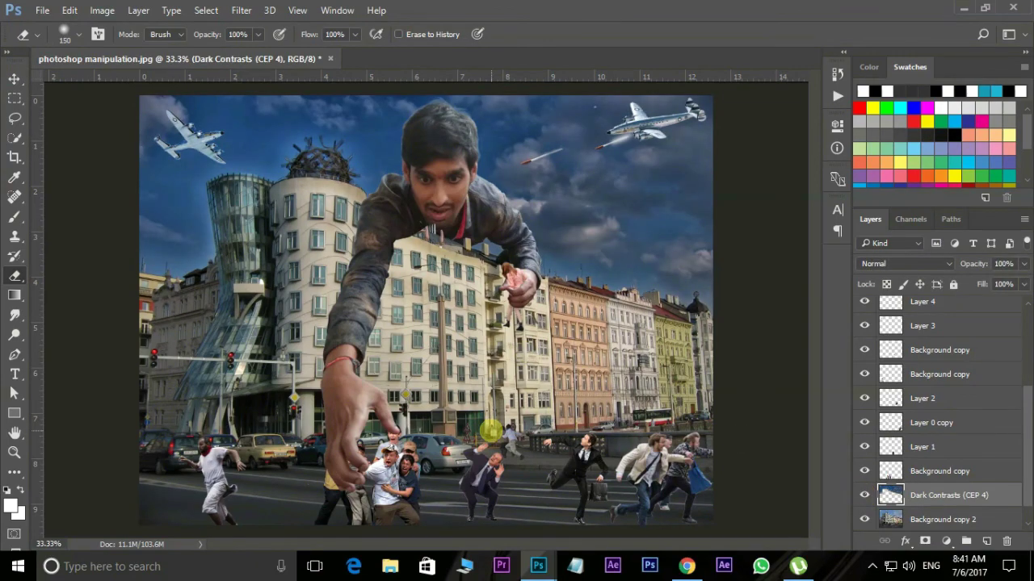
key("ctrl+plus")
mouse_move(427, 363)
left_mouse_down()
mouse_move(443, 454)
mouse_move(452, 448)
mouse_move(452, 323)
left_mouse_up()
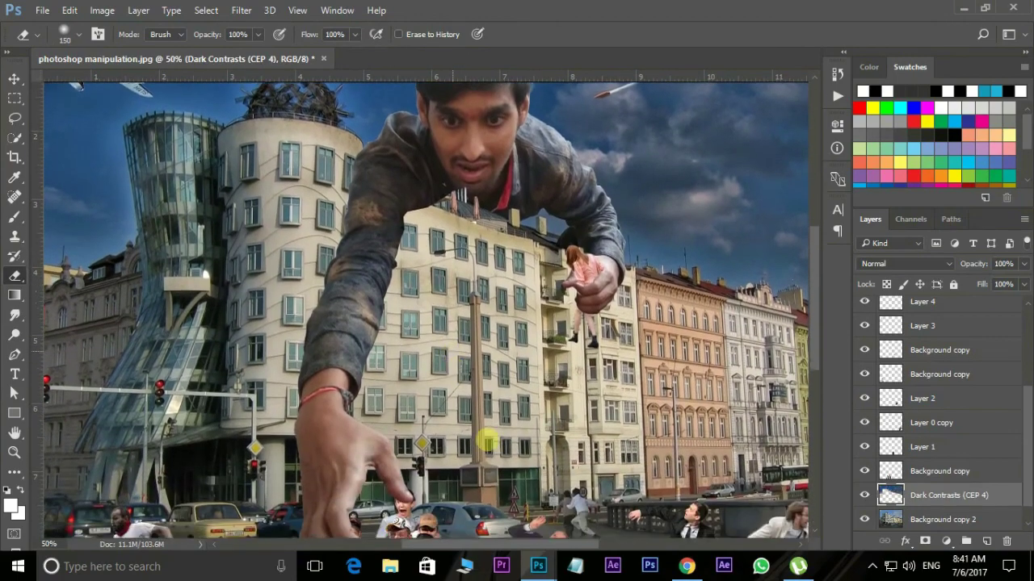
mouse_move(484, 484)
left_mouse_down()
mouse_move(477, 388)
mouse_move(485, 420)
left_mouse_up()
left_click_drag(558, 501, 547, 444)
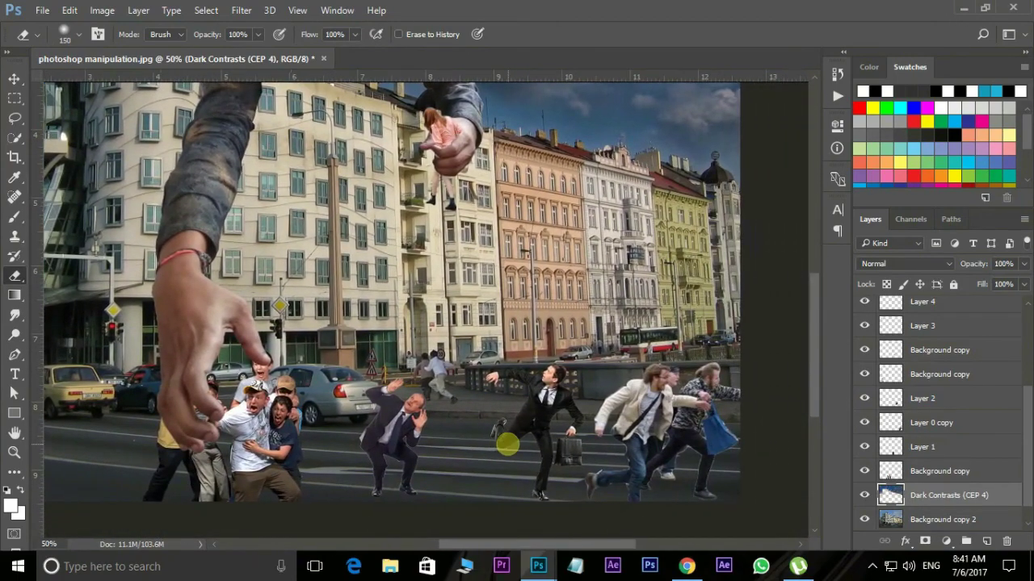
mouse_move(373, 413)
left_mouse_down()
mouse_move(600, 404)
mouse_move(579, 404)
left_mouse_up()
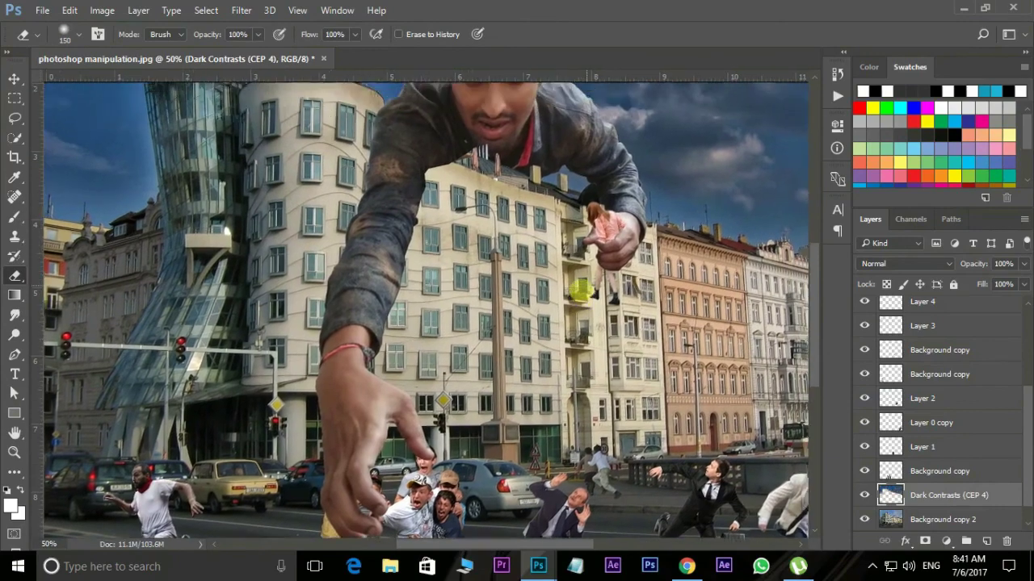
left_click_drag(583, 224, 551, 415)
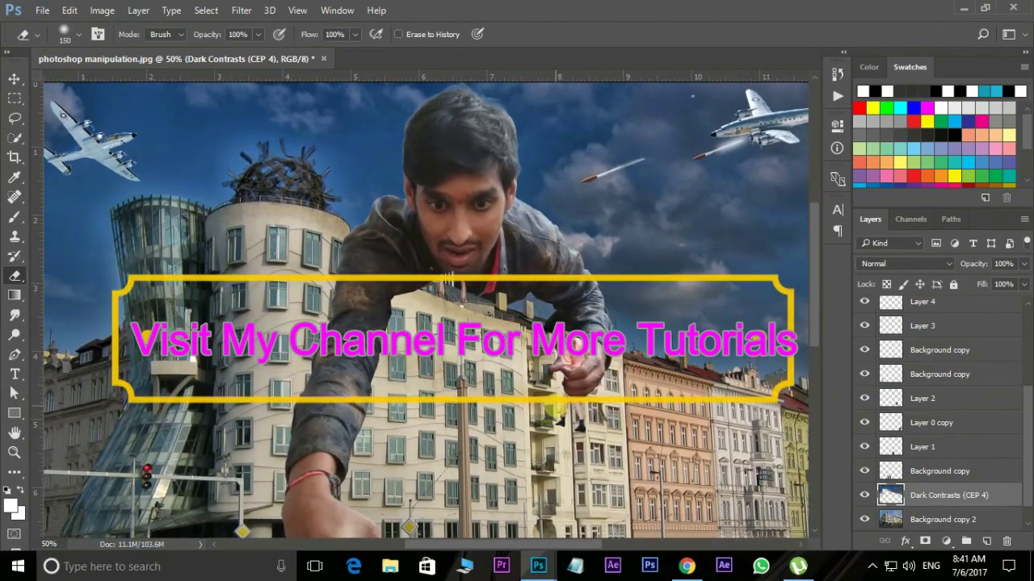
key("ctrl+minus")
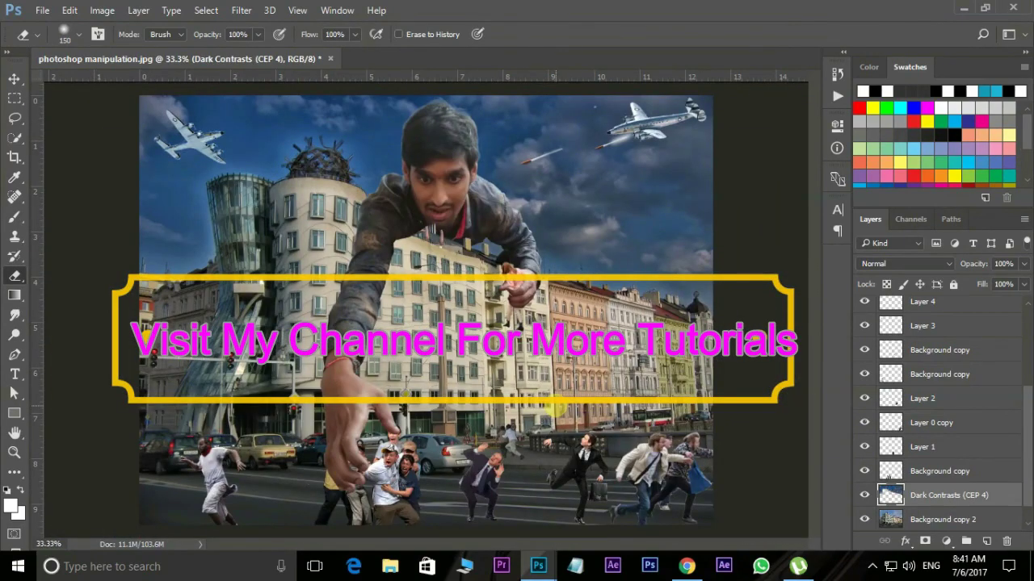